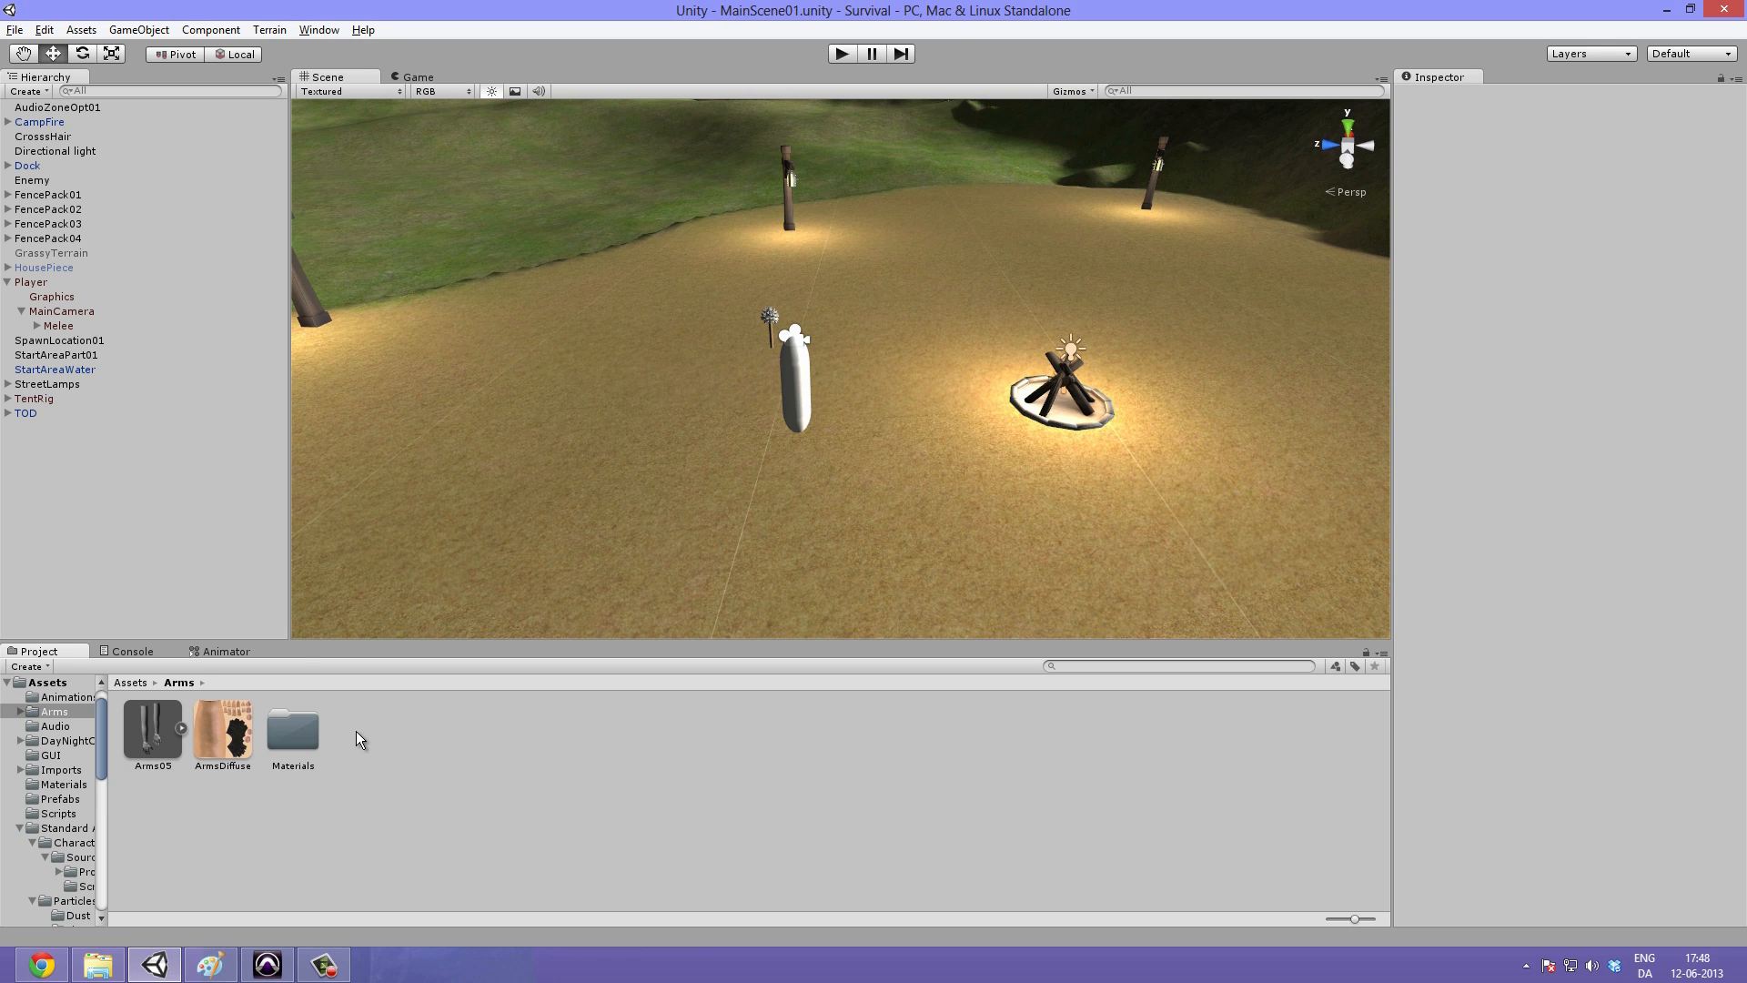
# Step: Place the Arms05 model in the scene near the player
pyautogui.click(160, 737)
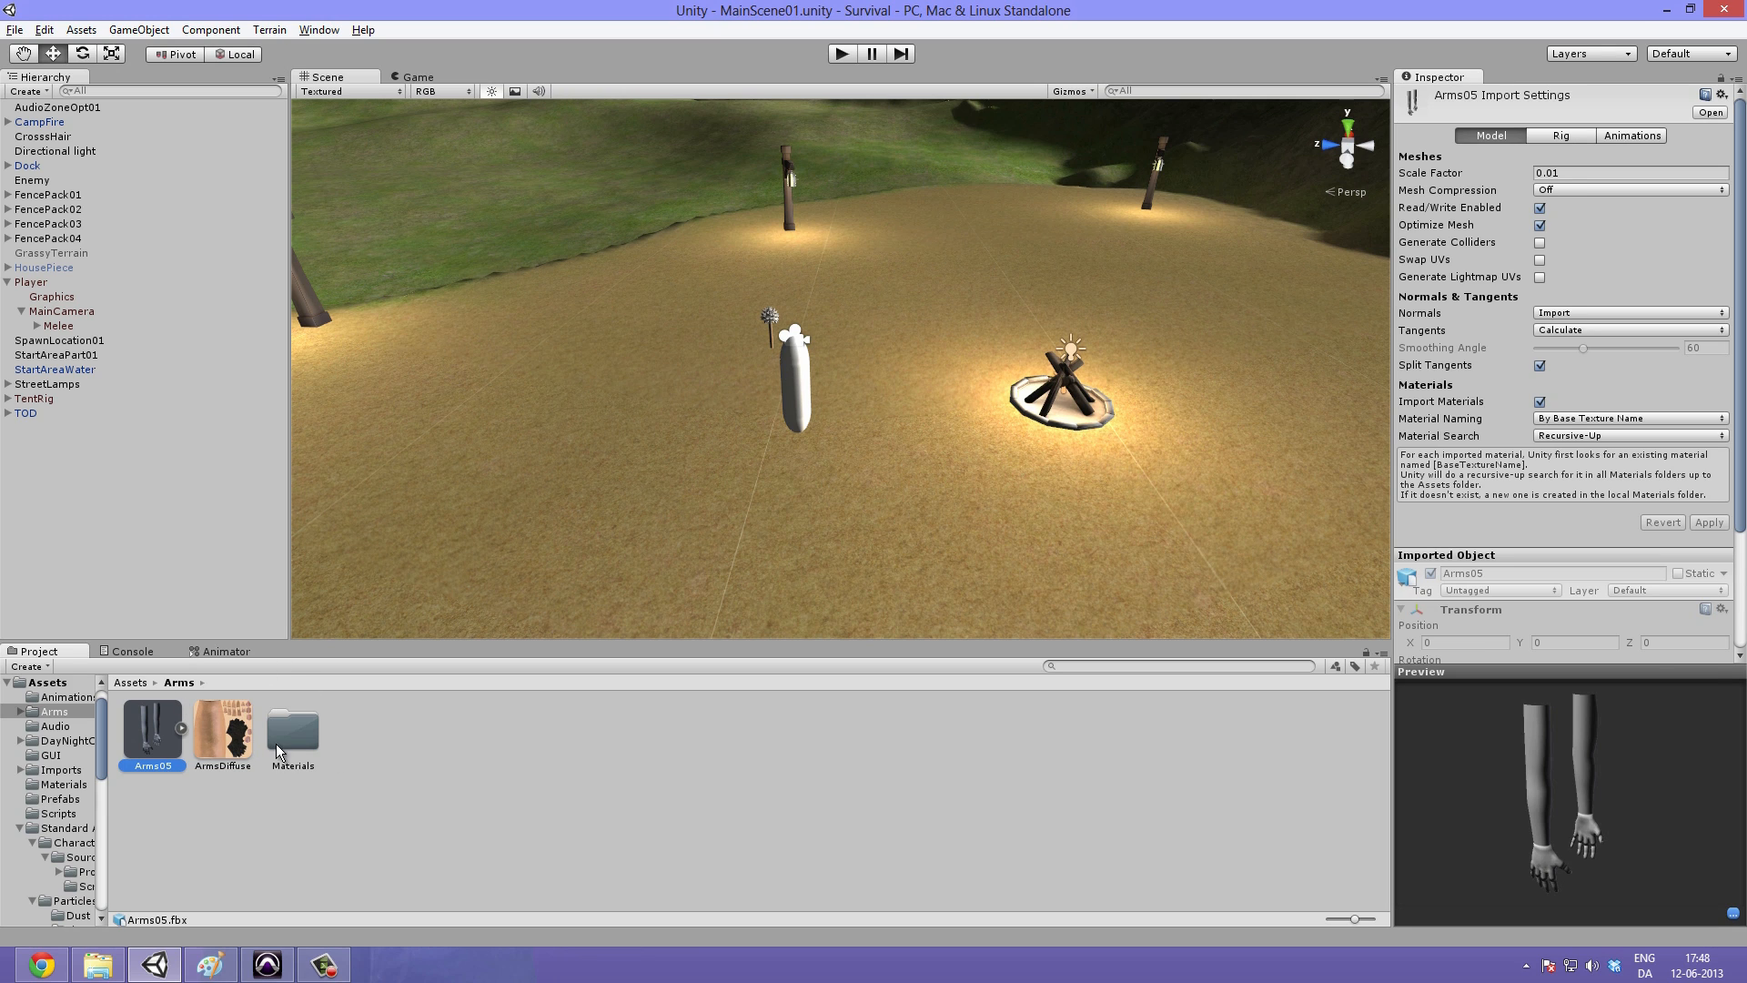
pyautogui.click(233, 749)
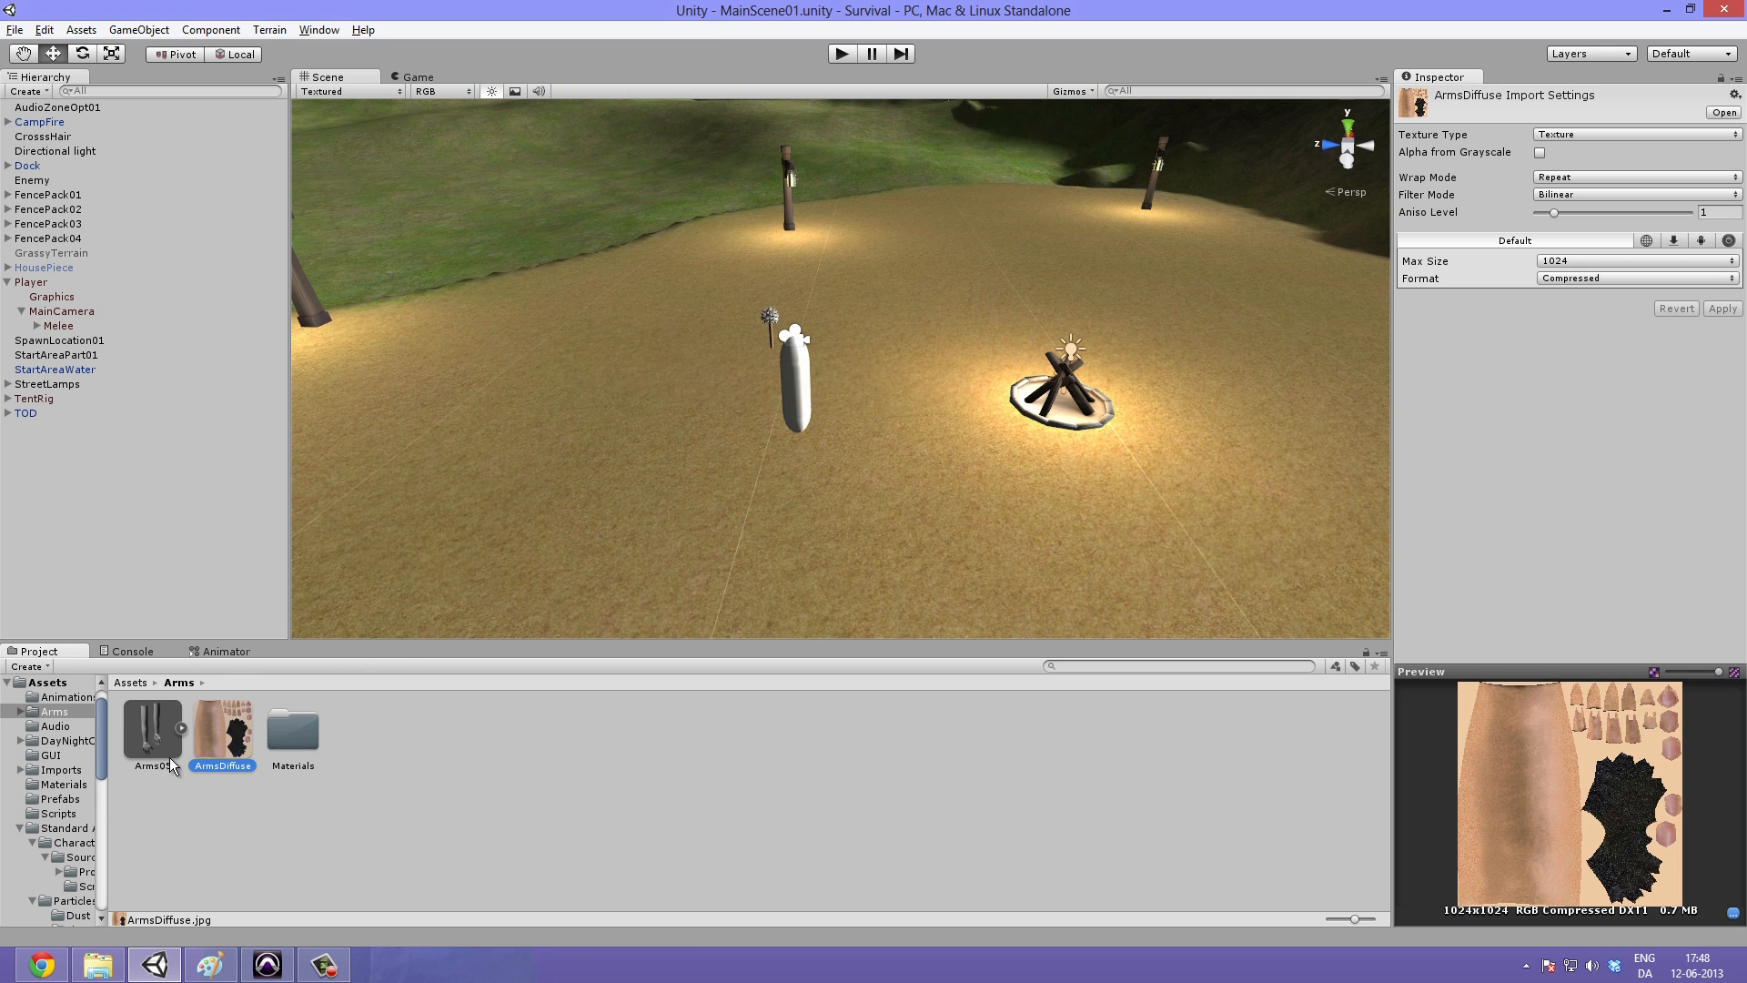
pyautogui.click(151, 743)
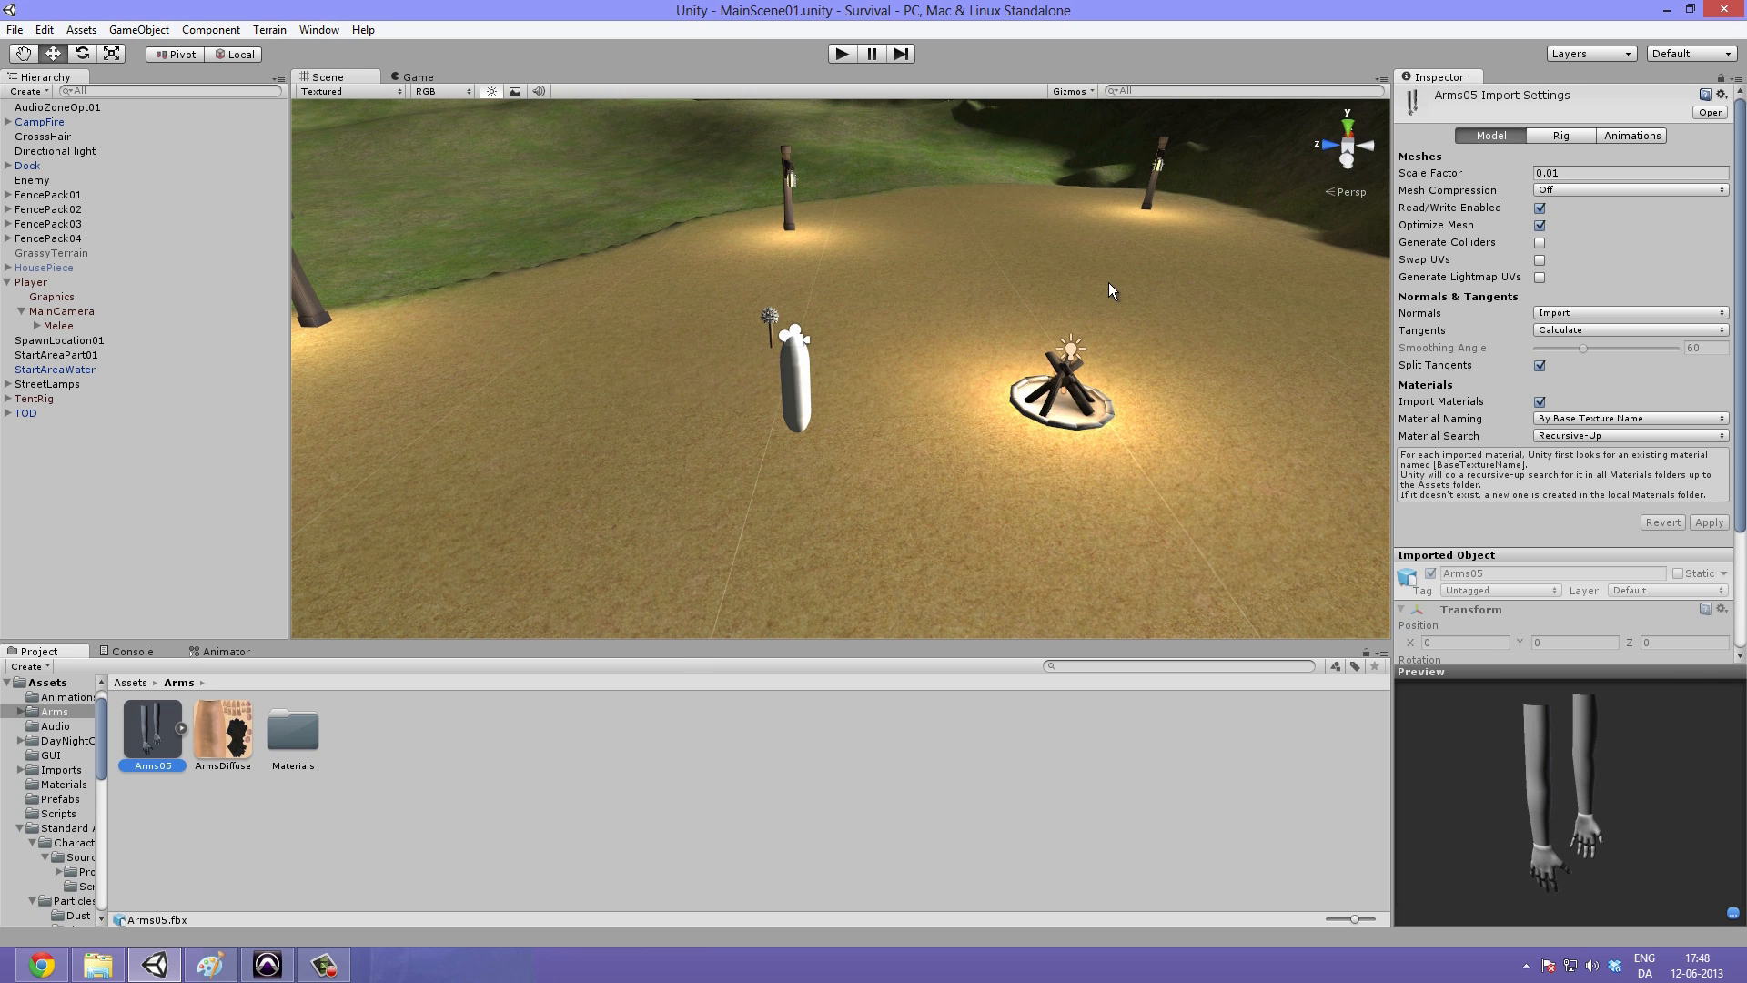
pyautogui.scroll(-3, 997, 328)
pyautogui.moveTo(153, 779); pyautogui.dragTo(850, 519)
pyautogui.moveTo(850, 518); pyautogui.dragTo(795, 350, button='right')
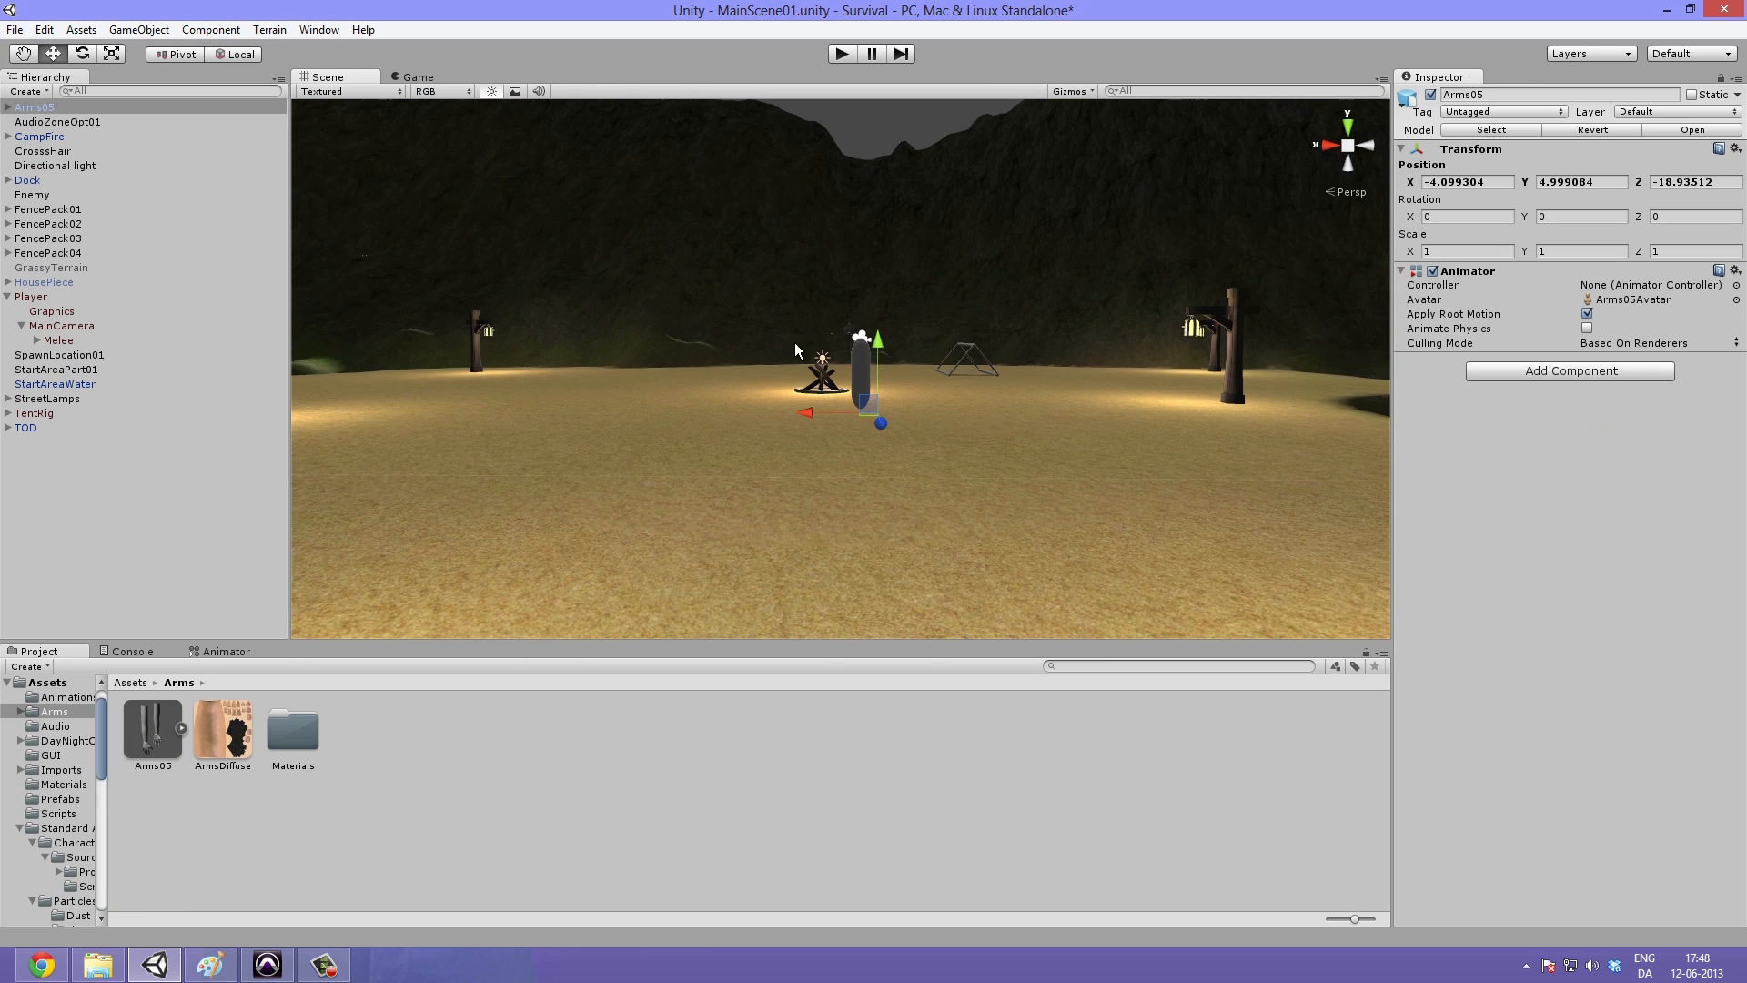
# Step: Move the placed arms model up and sideways to the player's head, at about X -3.27 and Y 8.60
pyautogui.moveTo(881, 345); pyautogui.dragTo(888, 253)
pyautogui.moveTo(809, 327); pyautogui.dragTo(788, 334)
pyautogui.press('f')
pyautogui.keyDown('alt'); pyautogui.moveTo(890, 463); pyautogui.dragTo(584, 661); pyautogui.keyUp('alt')
pyautogui.scroll(-3, 687, 511)
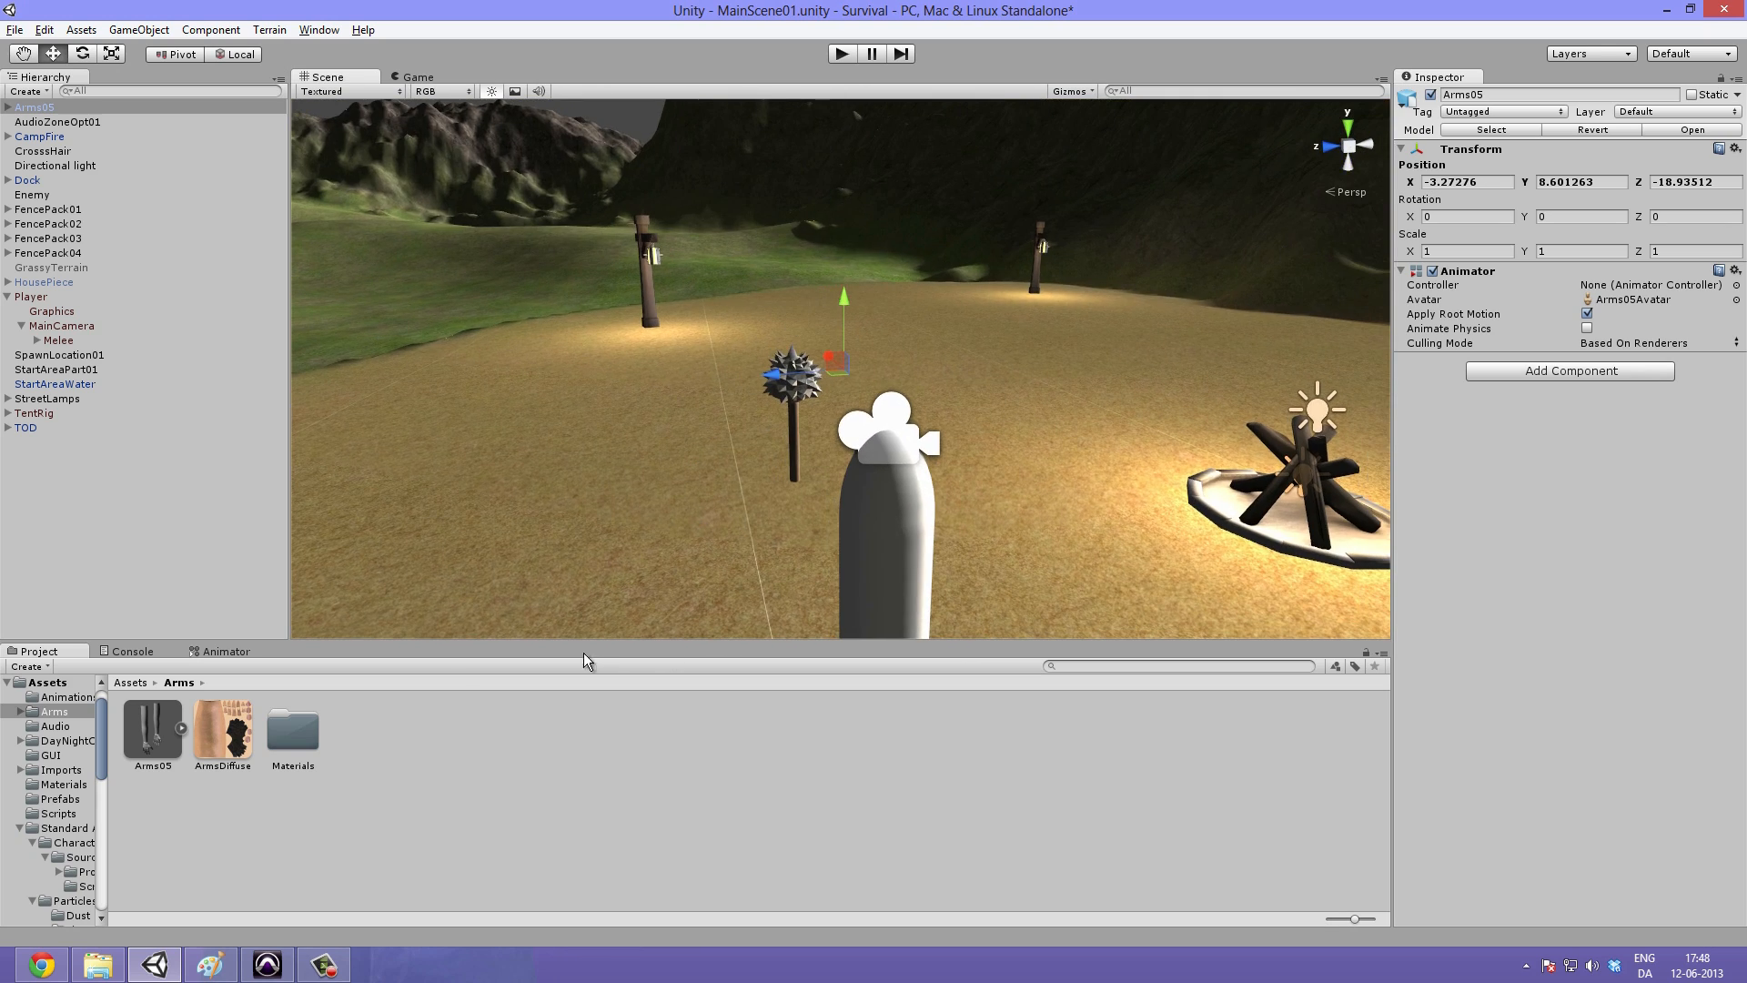
# Step: Set the Arms05 model's import scale factor to 0.4 and apply it
pyautogui.click(147, 742)
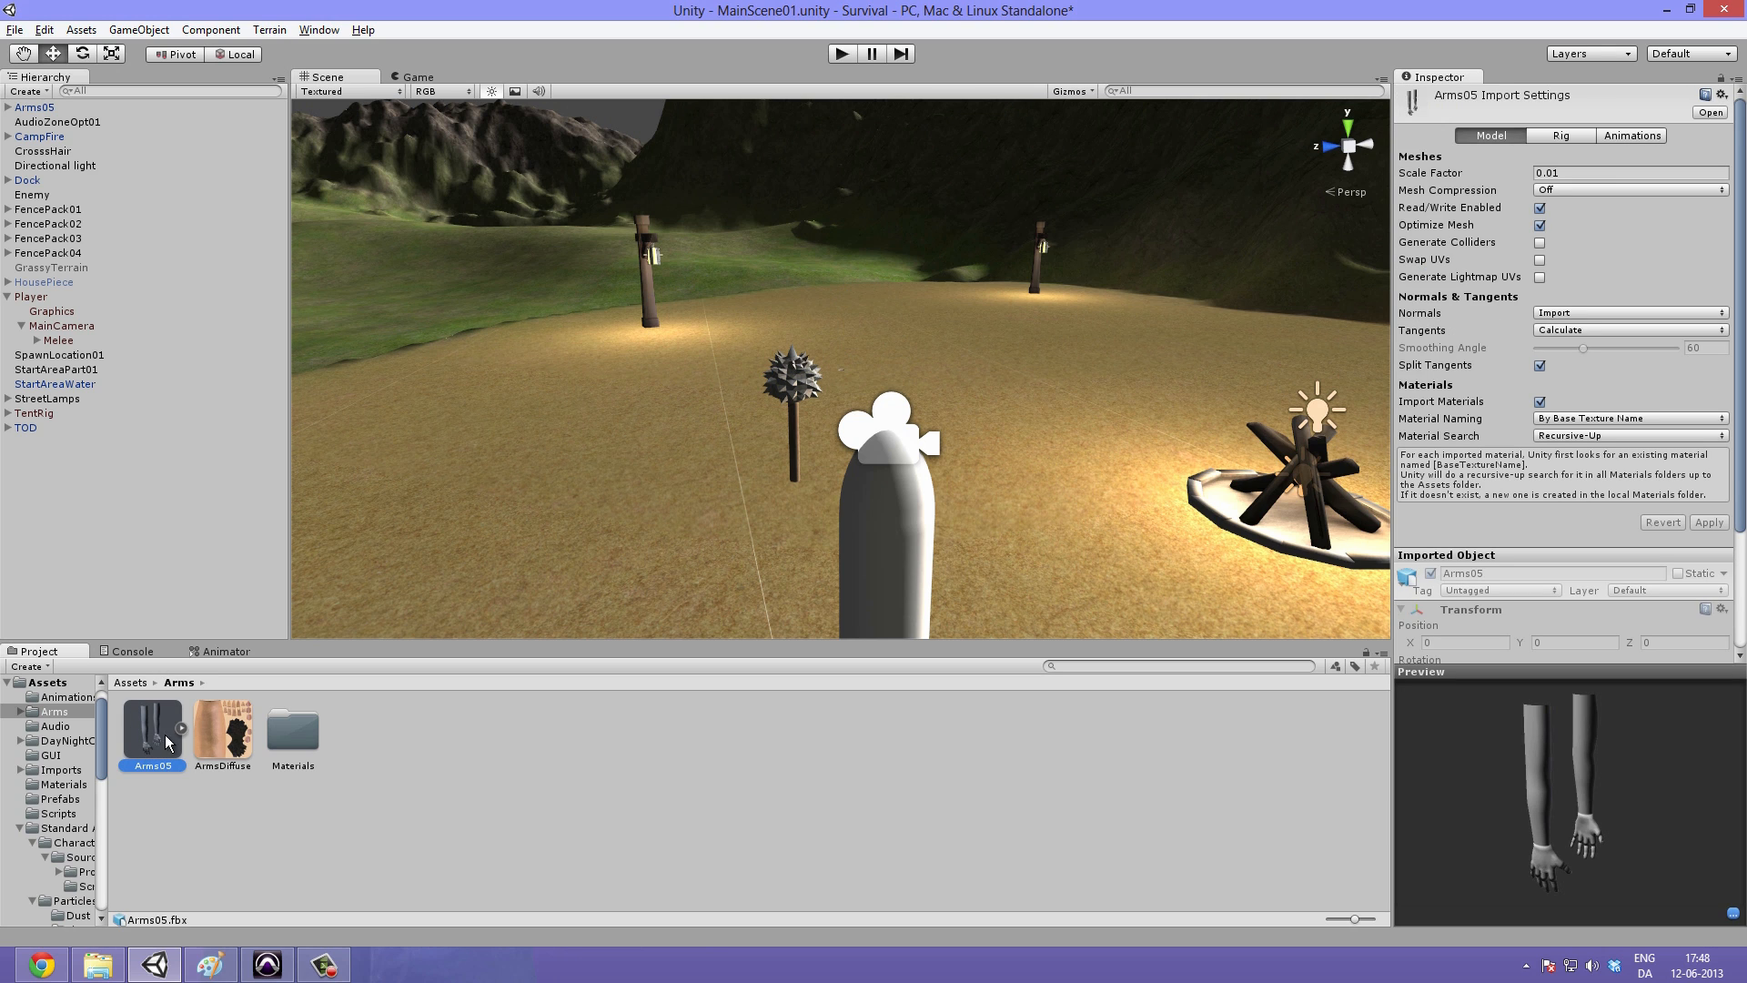
pyautogui.click(1567, 172)
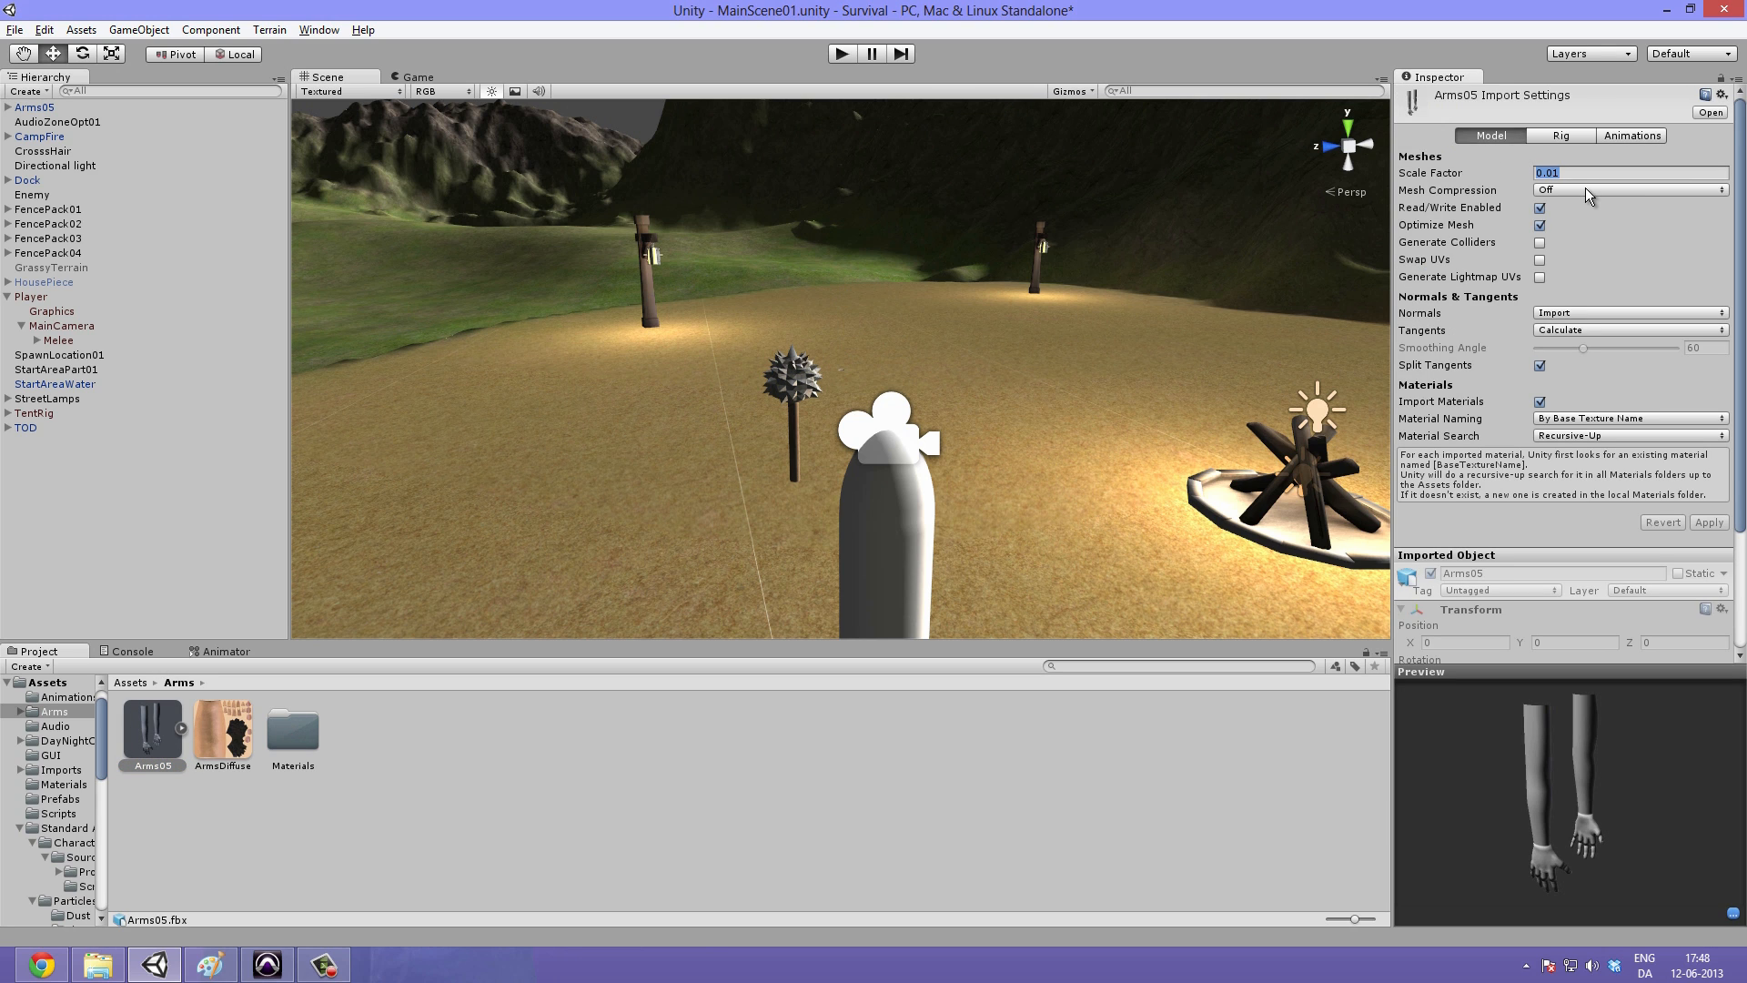
pyautogui.write('0.3')
pyautogui.click(1704, 517)
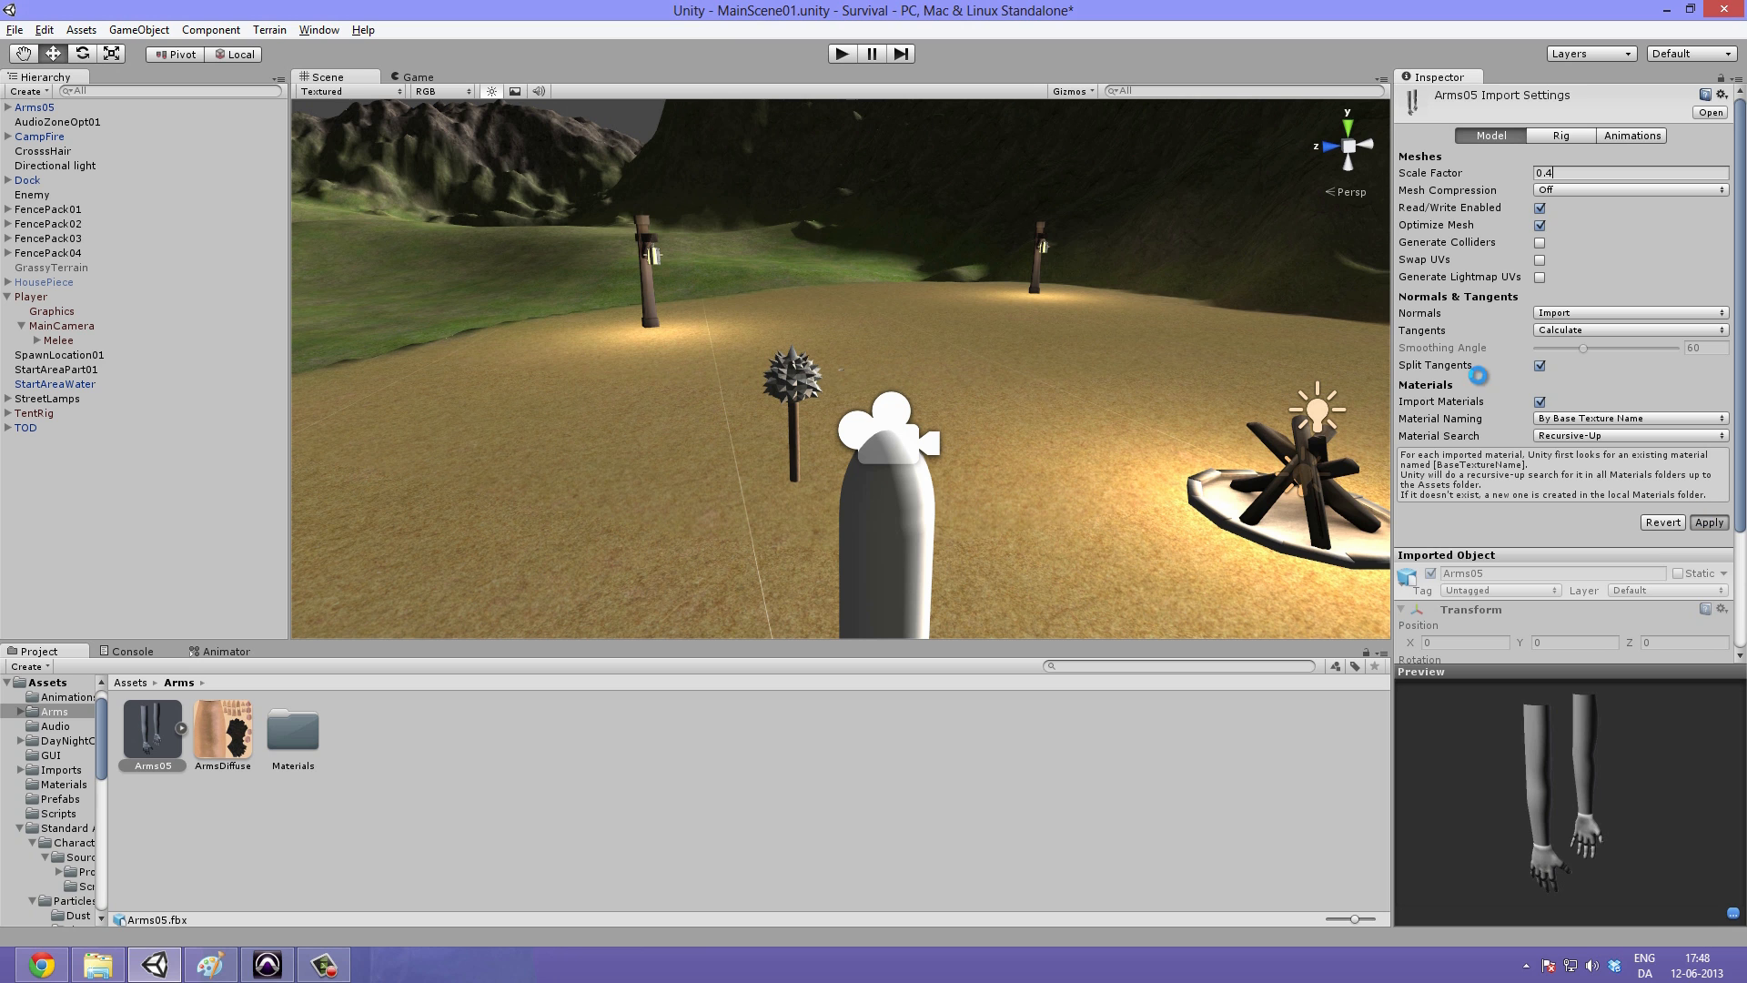
pyautogui.scroll(-4, 820, 406)
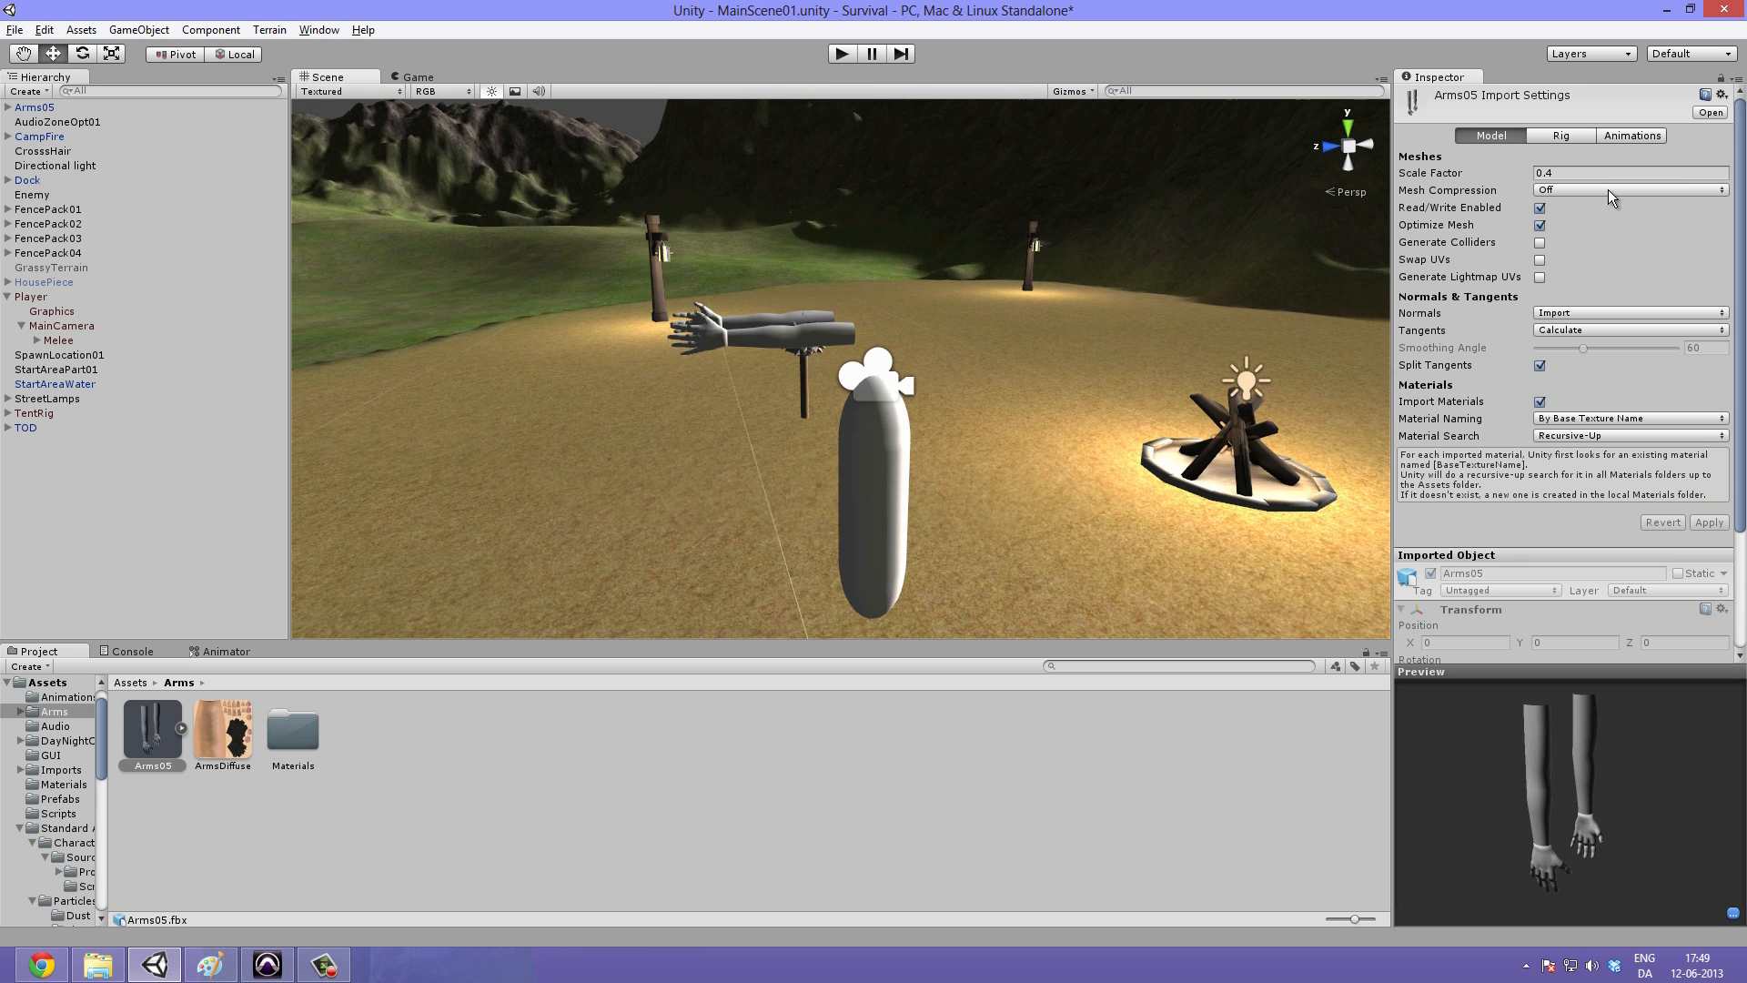
pyautogui.keyDown('alt'); pyautogui.moveTo(1098, 275); pyautogui.dragTo(1022, 459); pyautogui.keyUp('alt')
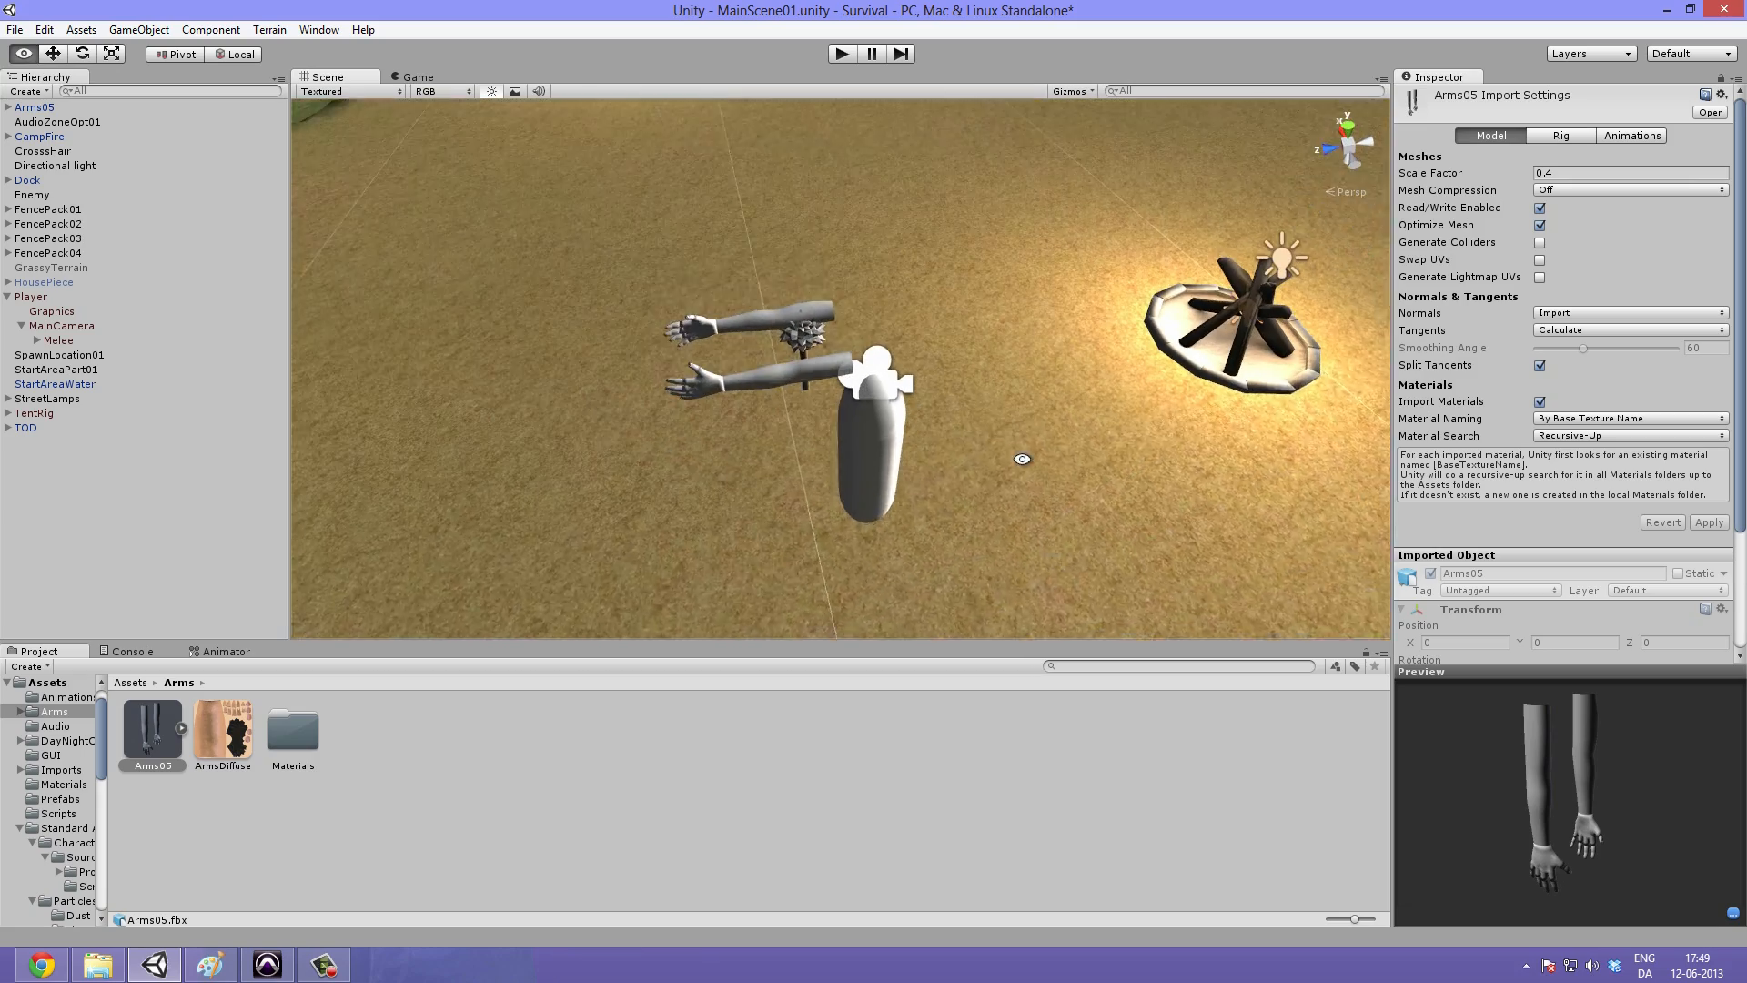
pyautogui.click(816, 373)
pyautogui.keyDown('alt'); pyautogui.moveTo(816, 373); pyautogui.dragTo(970, 353); pyautogui.keyUp('alt')
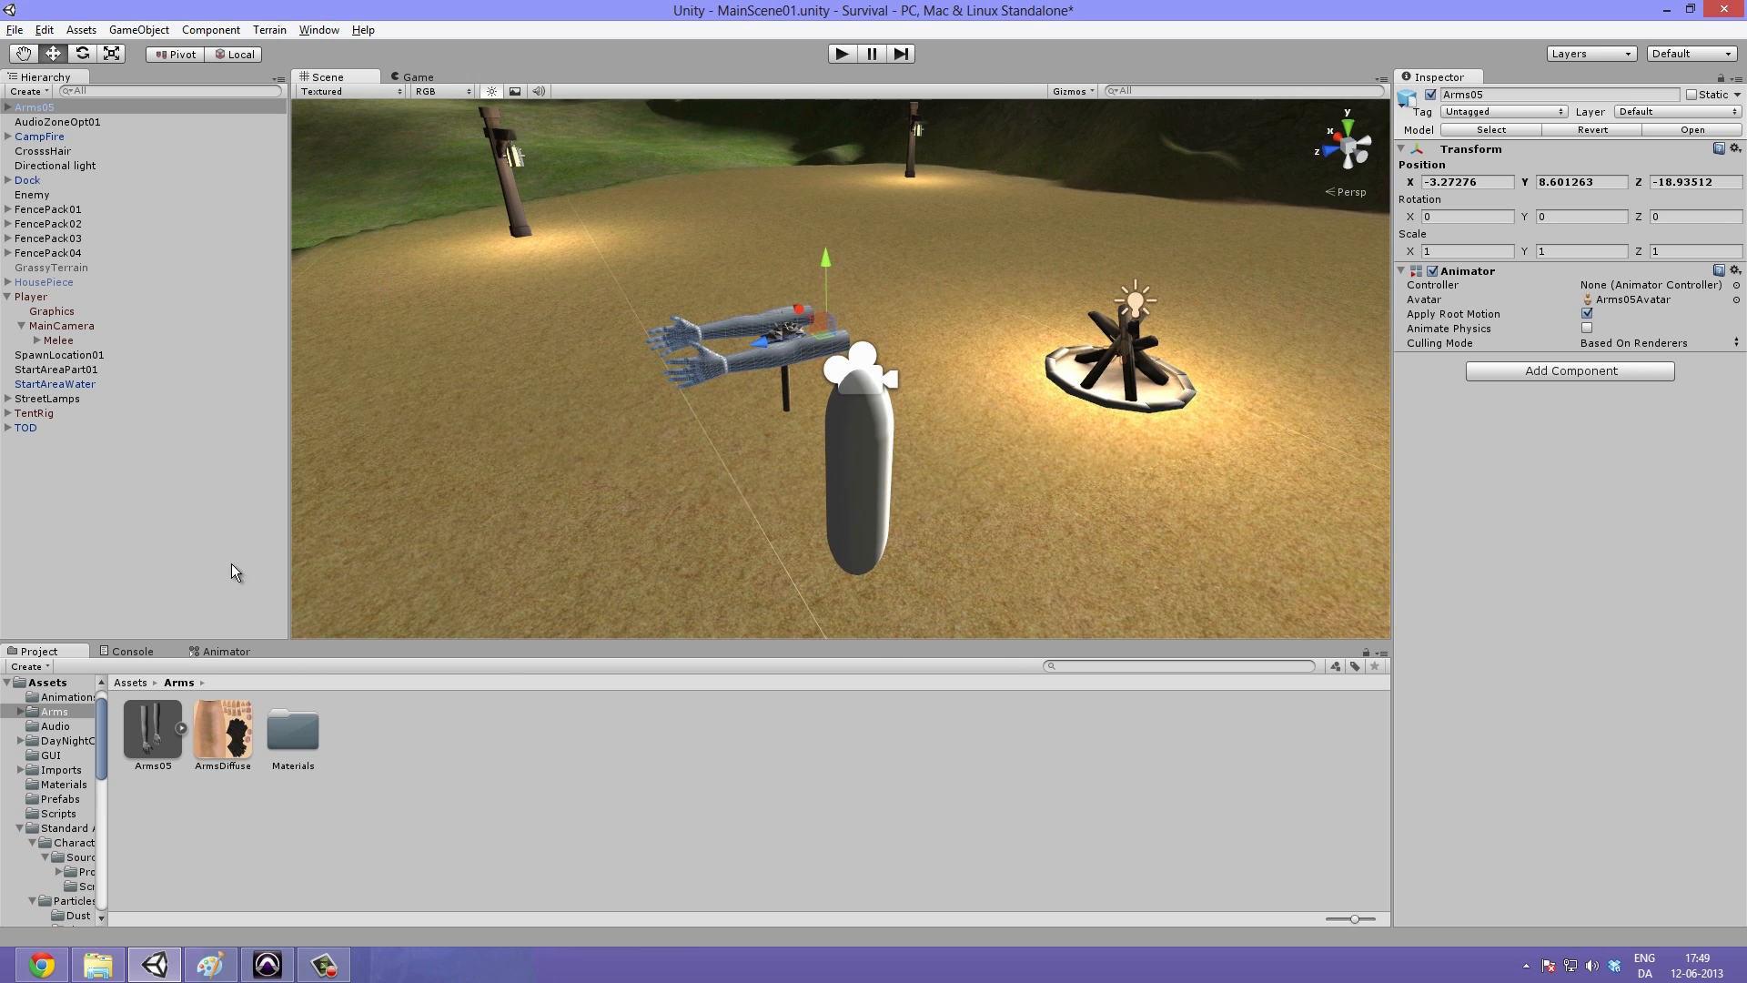
# Step: Set the root node of the Arms05 generic rig to Arm_Armature/Master and apply the import settings
pyautogui.click(164, 748)
pyautogui.keyDown('alt'); pyautogui.moveTo(938, 369); pyautogui.dragTo(1219, 8); pyautogui.keyUp('alt')
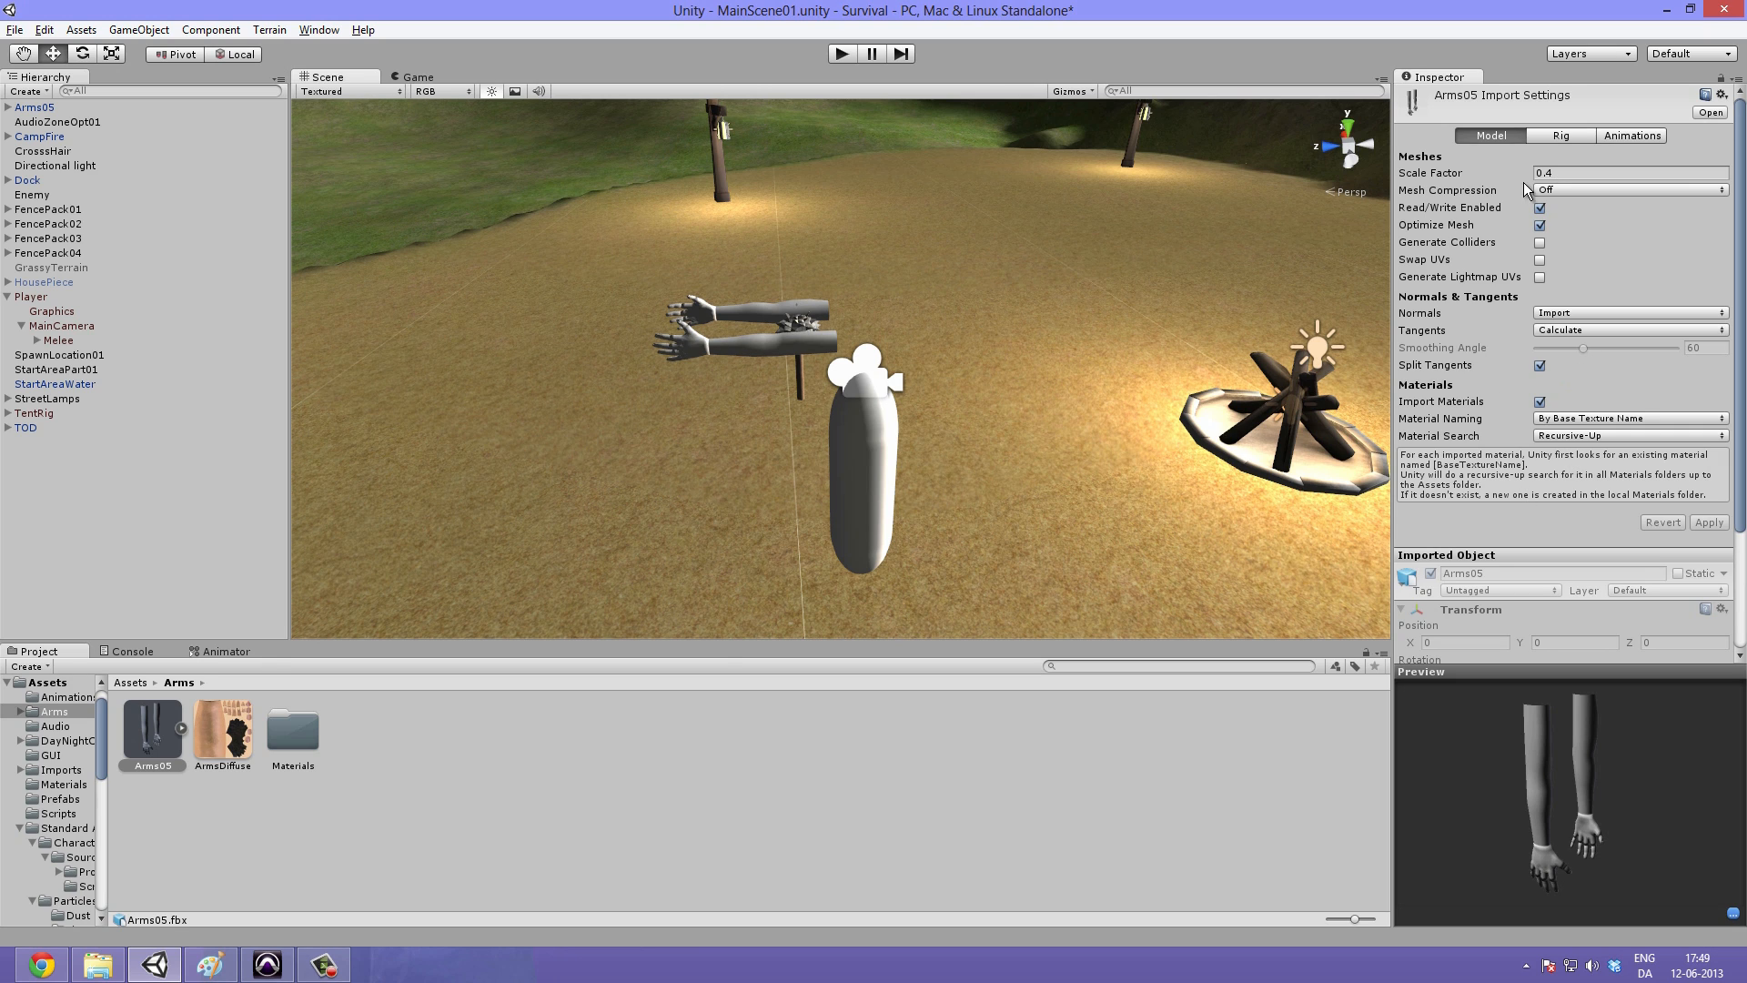
pyautogui.click(1565, 138)
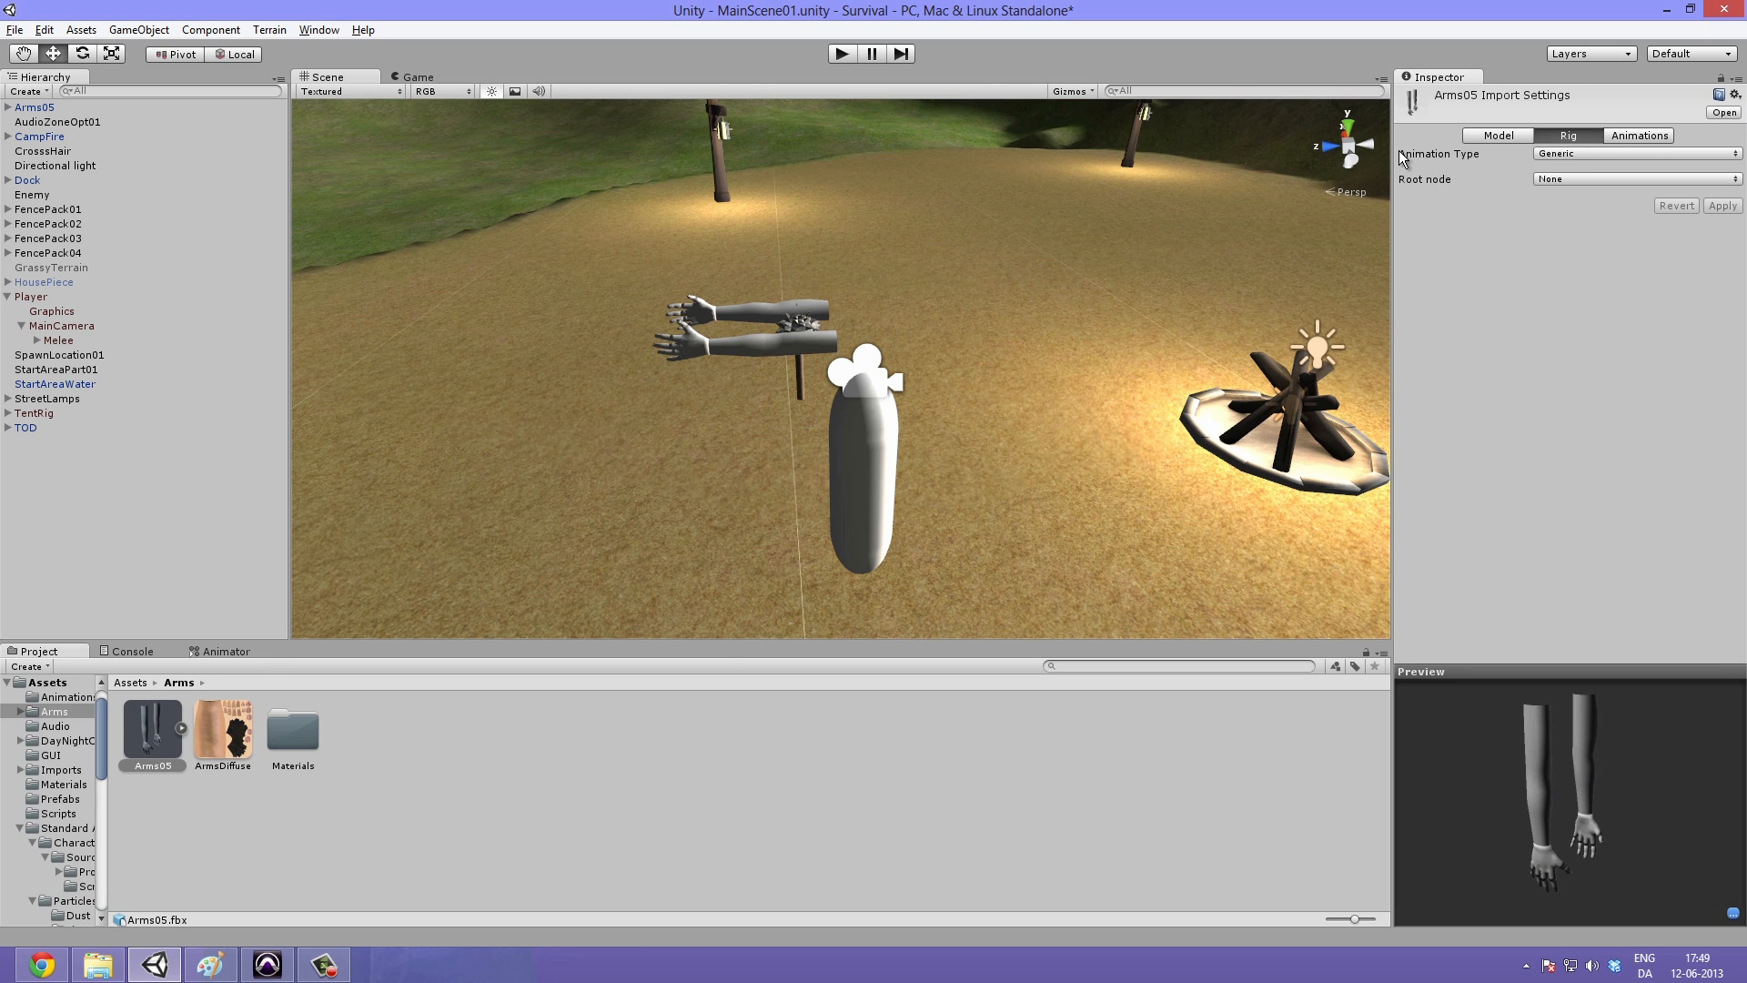
pyautogui.click(1591, 155)
pyautogui.click(1584, 157)
pyautogui.click(1578, 178)
pyautogui.moveTo(1592, 246)
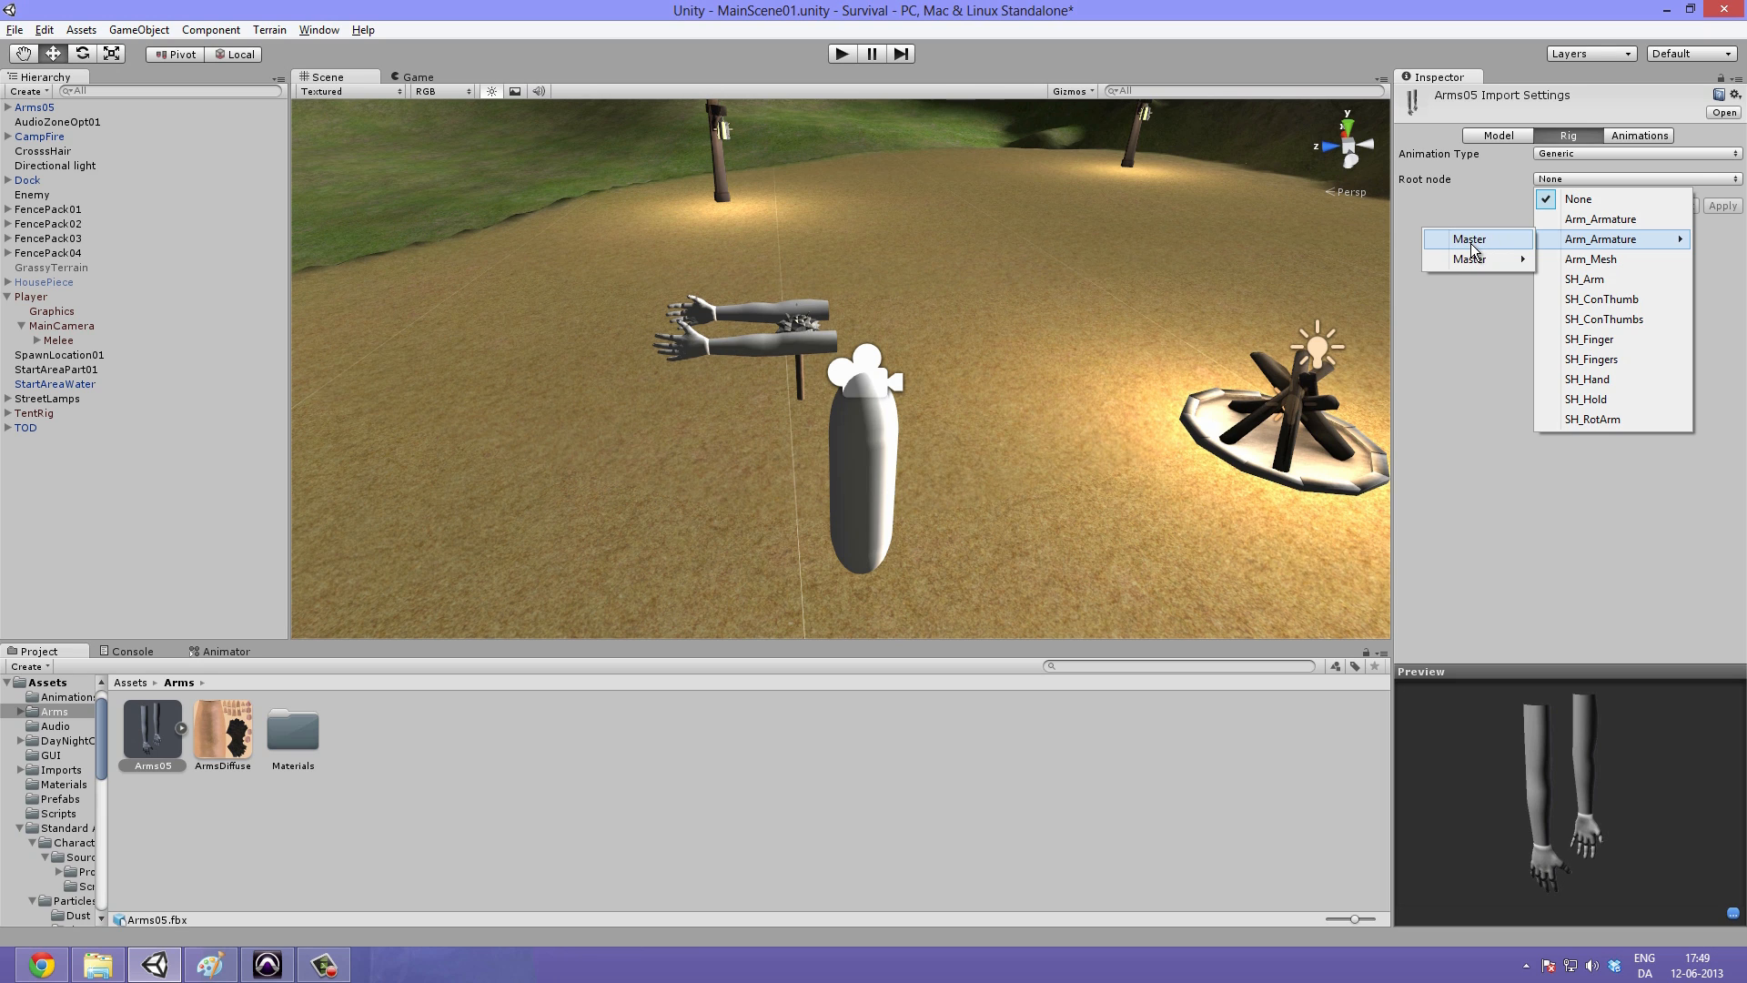
pyautogui.click(1470, 240)
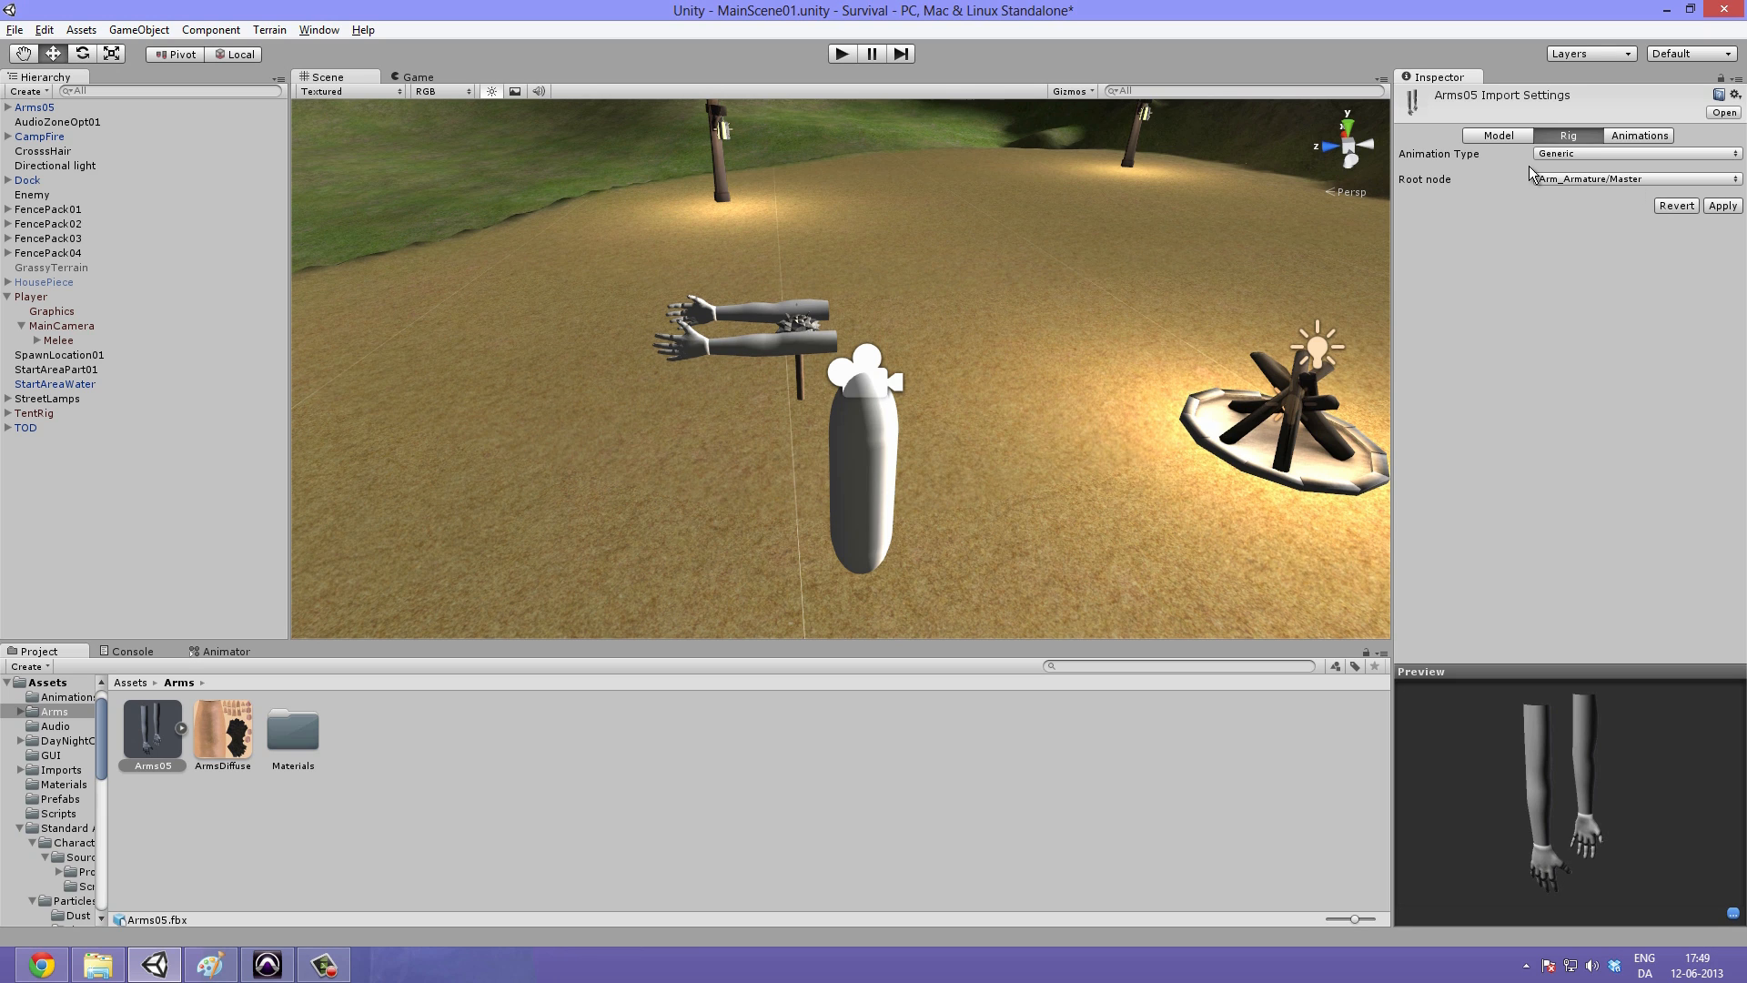
pyautogui.click(1721, 206)
pyautogui.moveTo(996, 234); pyautogui.dragTo(868, 296, button='middle')
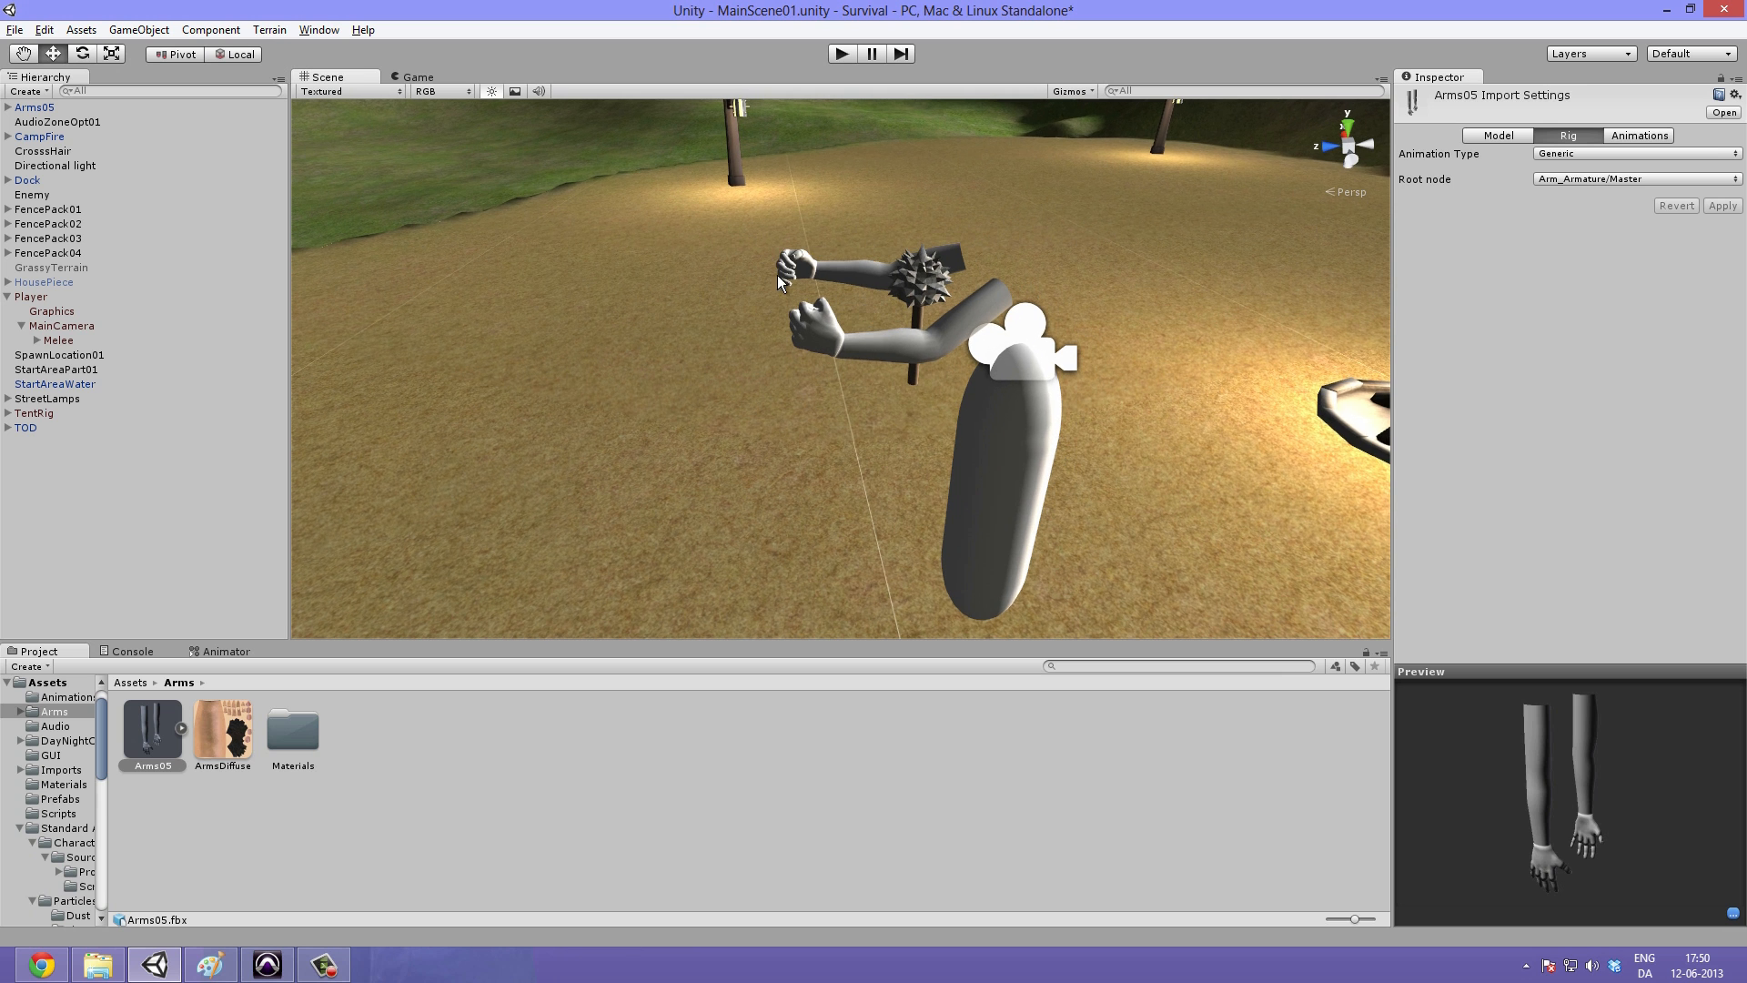
pyautogui.scroll(6, 814, 279)
pyautogui.scroll(-3, 825, 271)
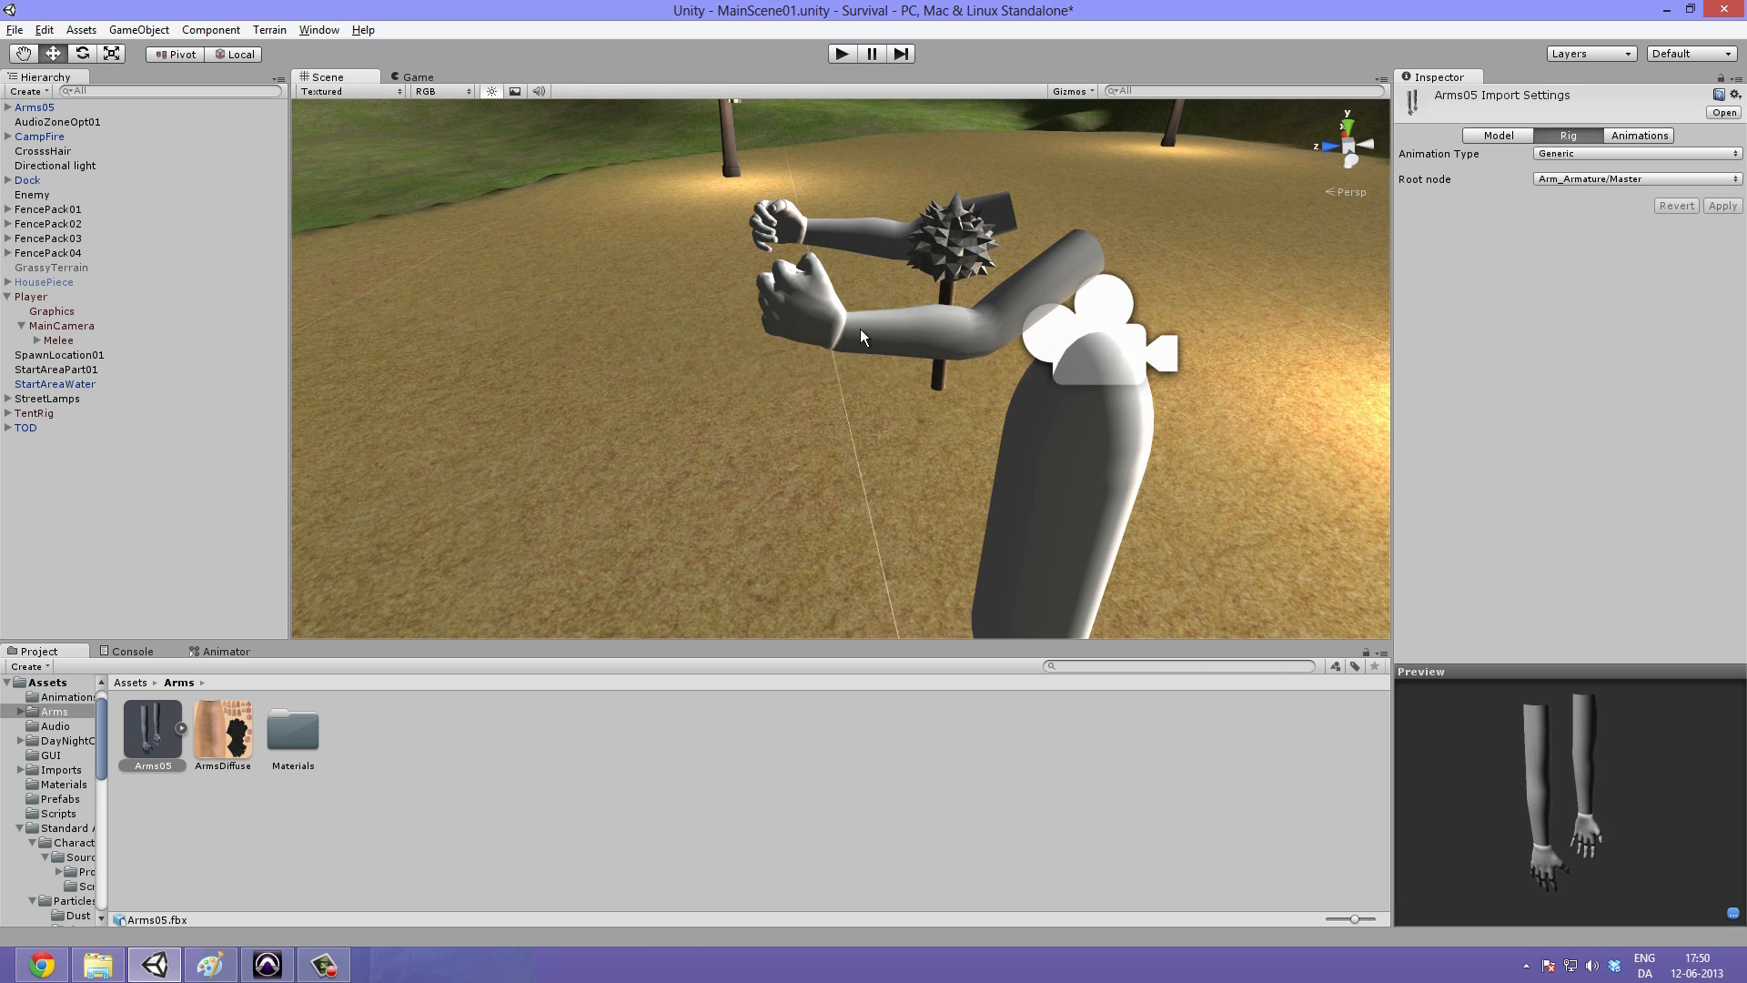
pyautogui.keyDown('alt'); pyautogui.moveTo(872, 341); pyautogui.dragTo(1083, 273); pyautogui.keyUp('alt')
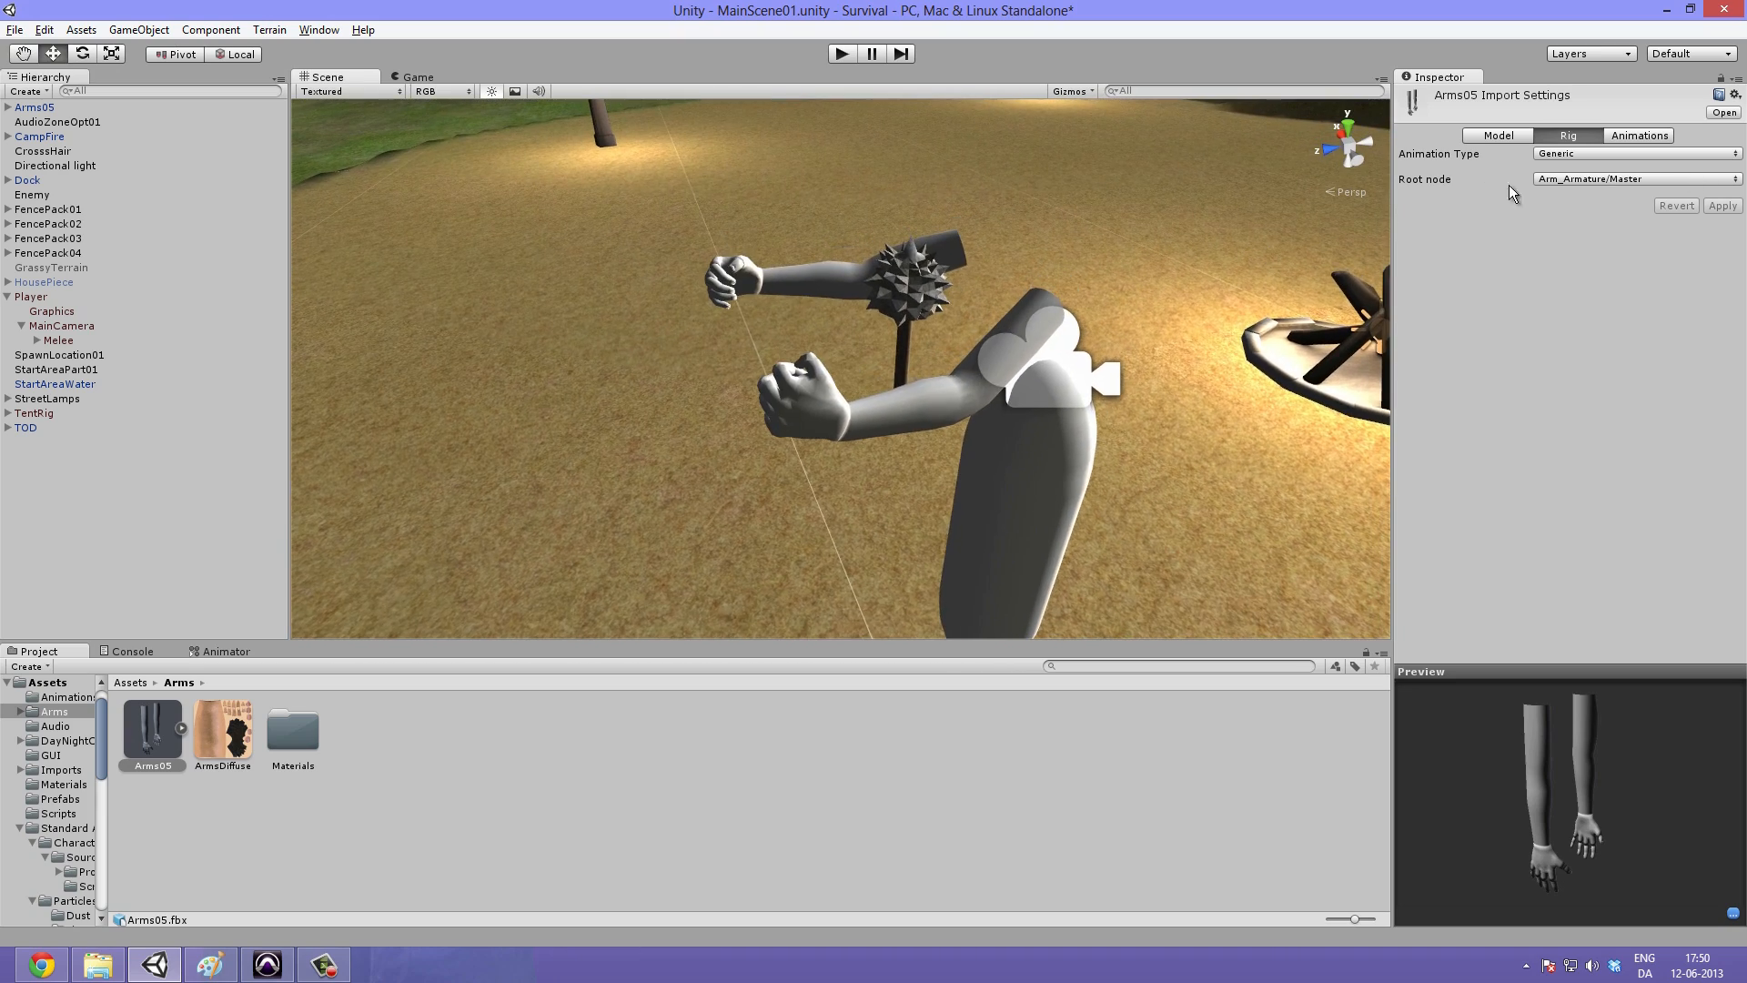
# Step: Open the Arms05 animation import settings and preview the Default Take and Idle clips
pyautogui.click(1630, 135)
pyautogui.click(1569, 134)
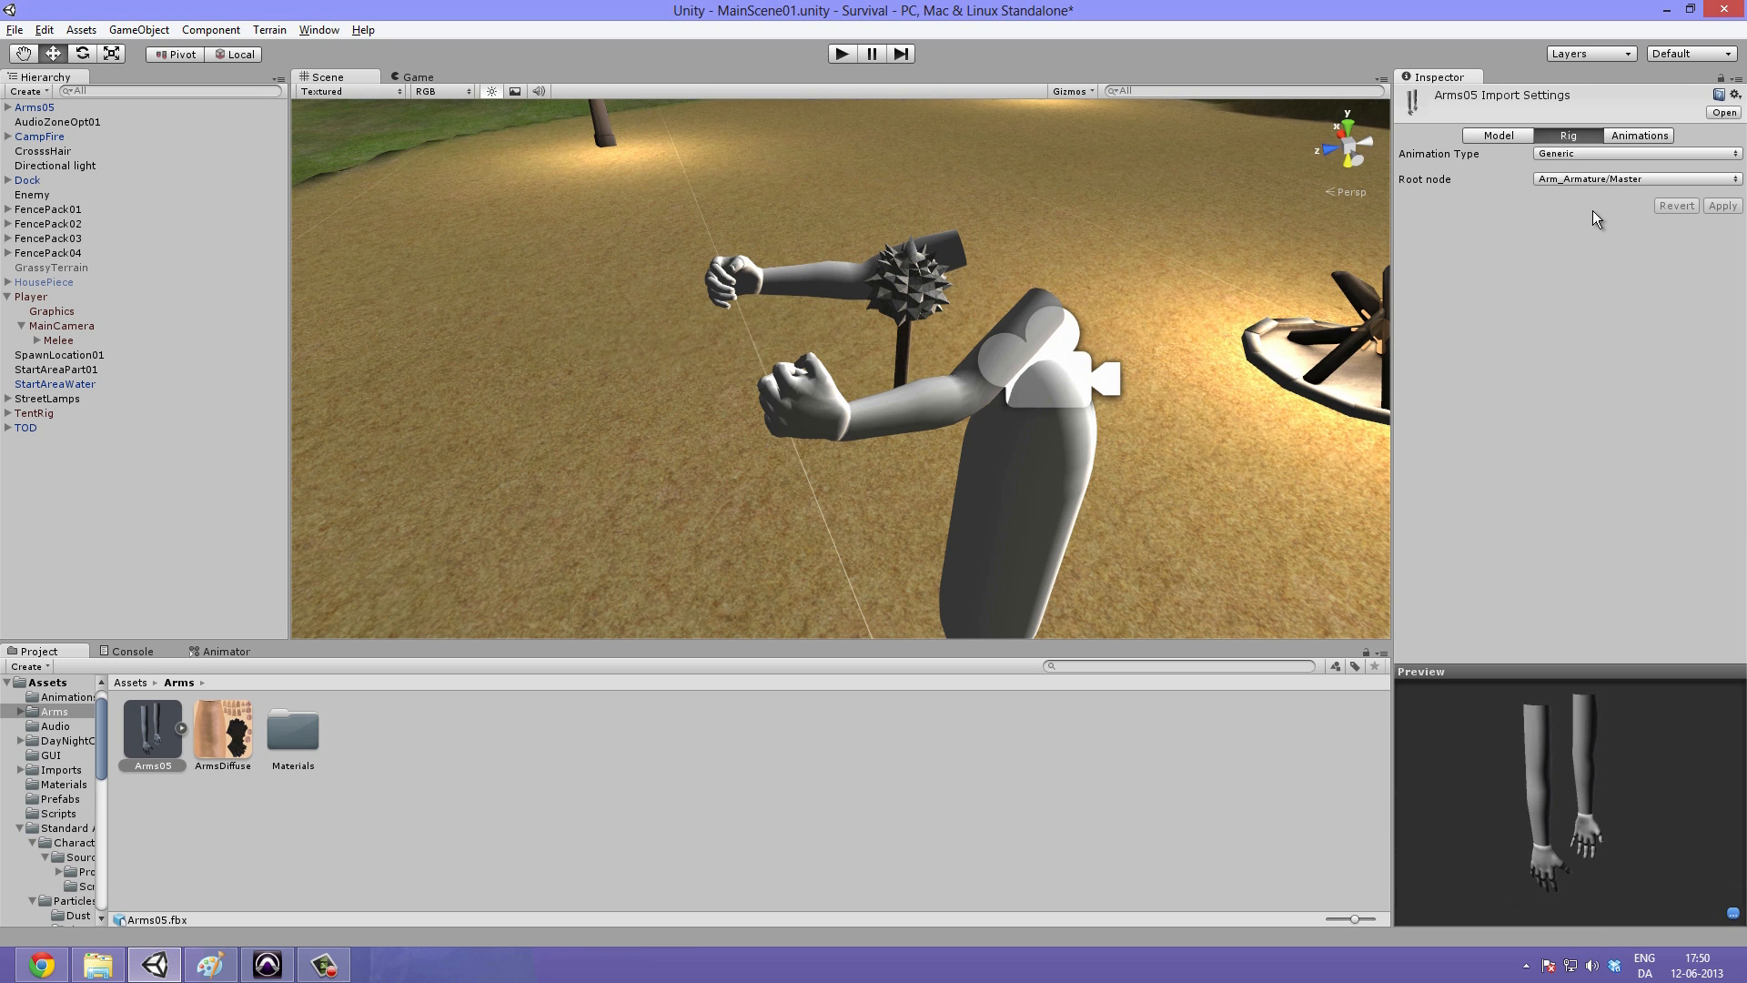
pyautogui.click(1638, 137)
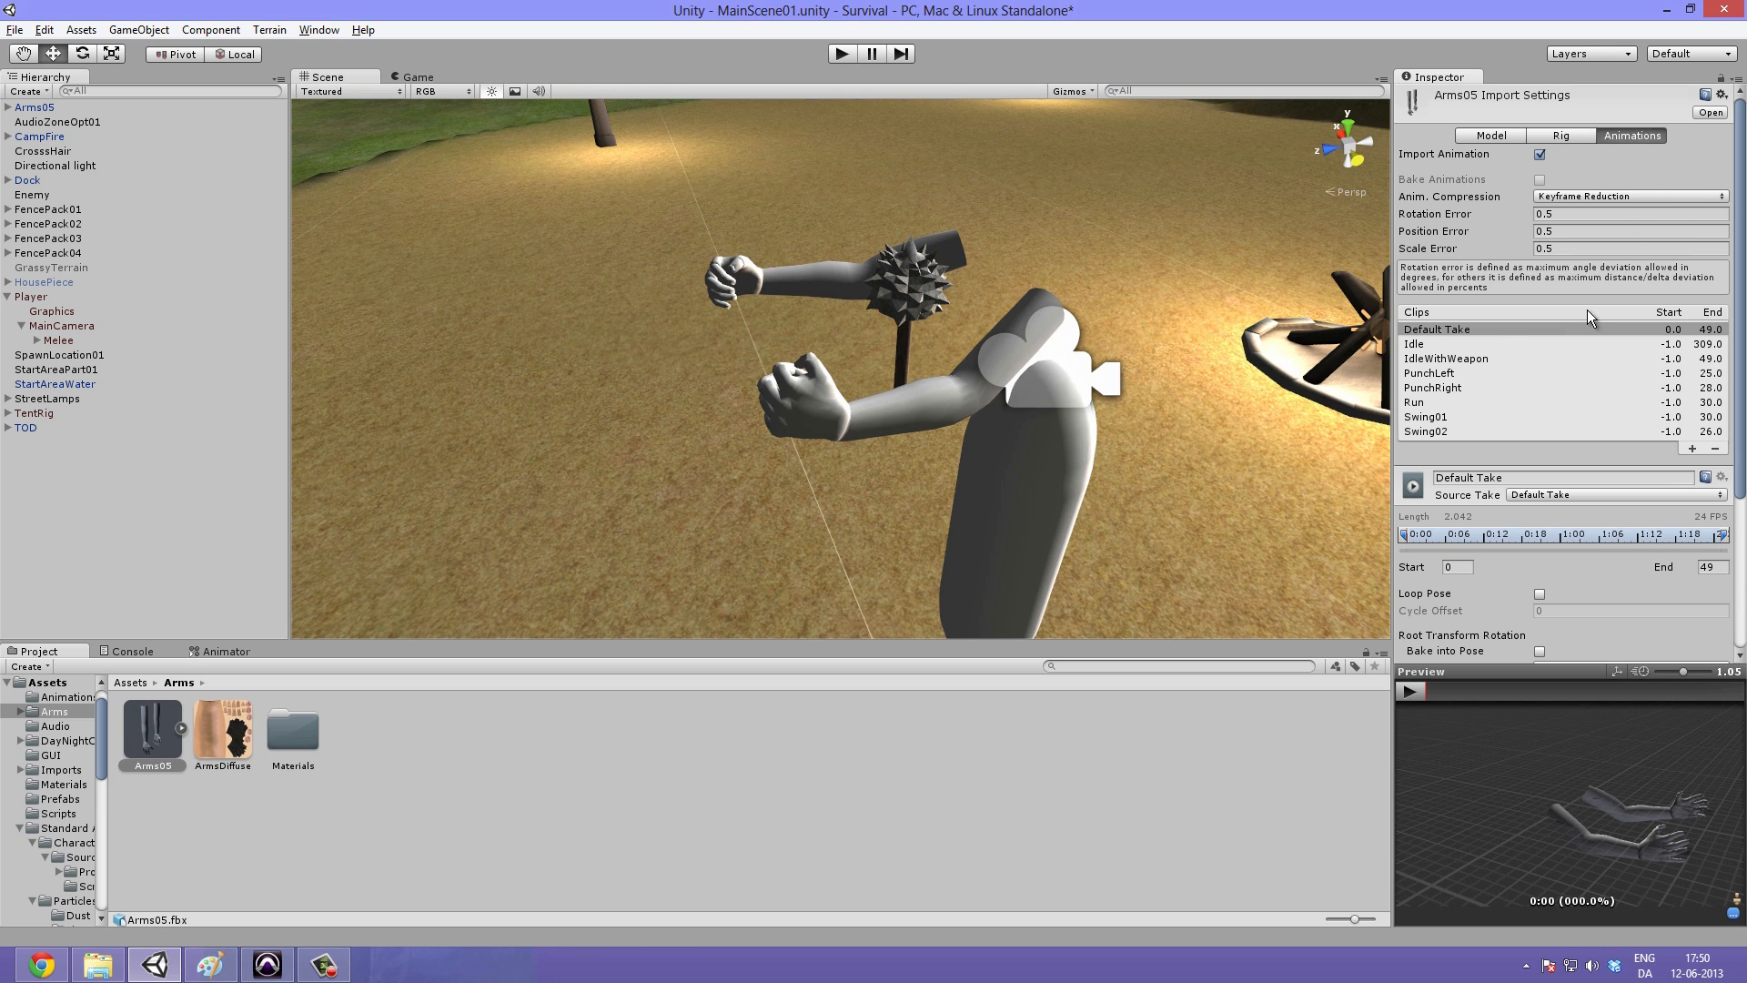
pyautogui.scroll(-3, 1510, 330)
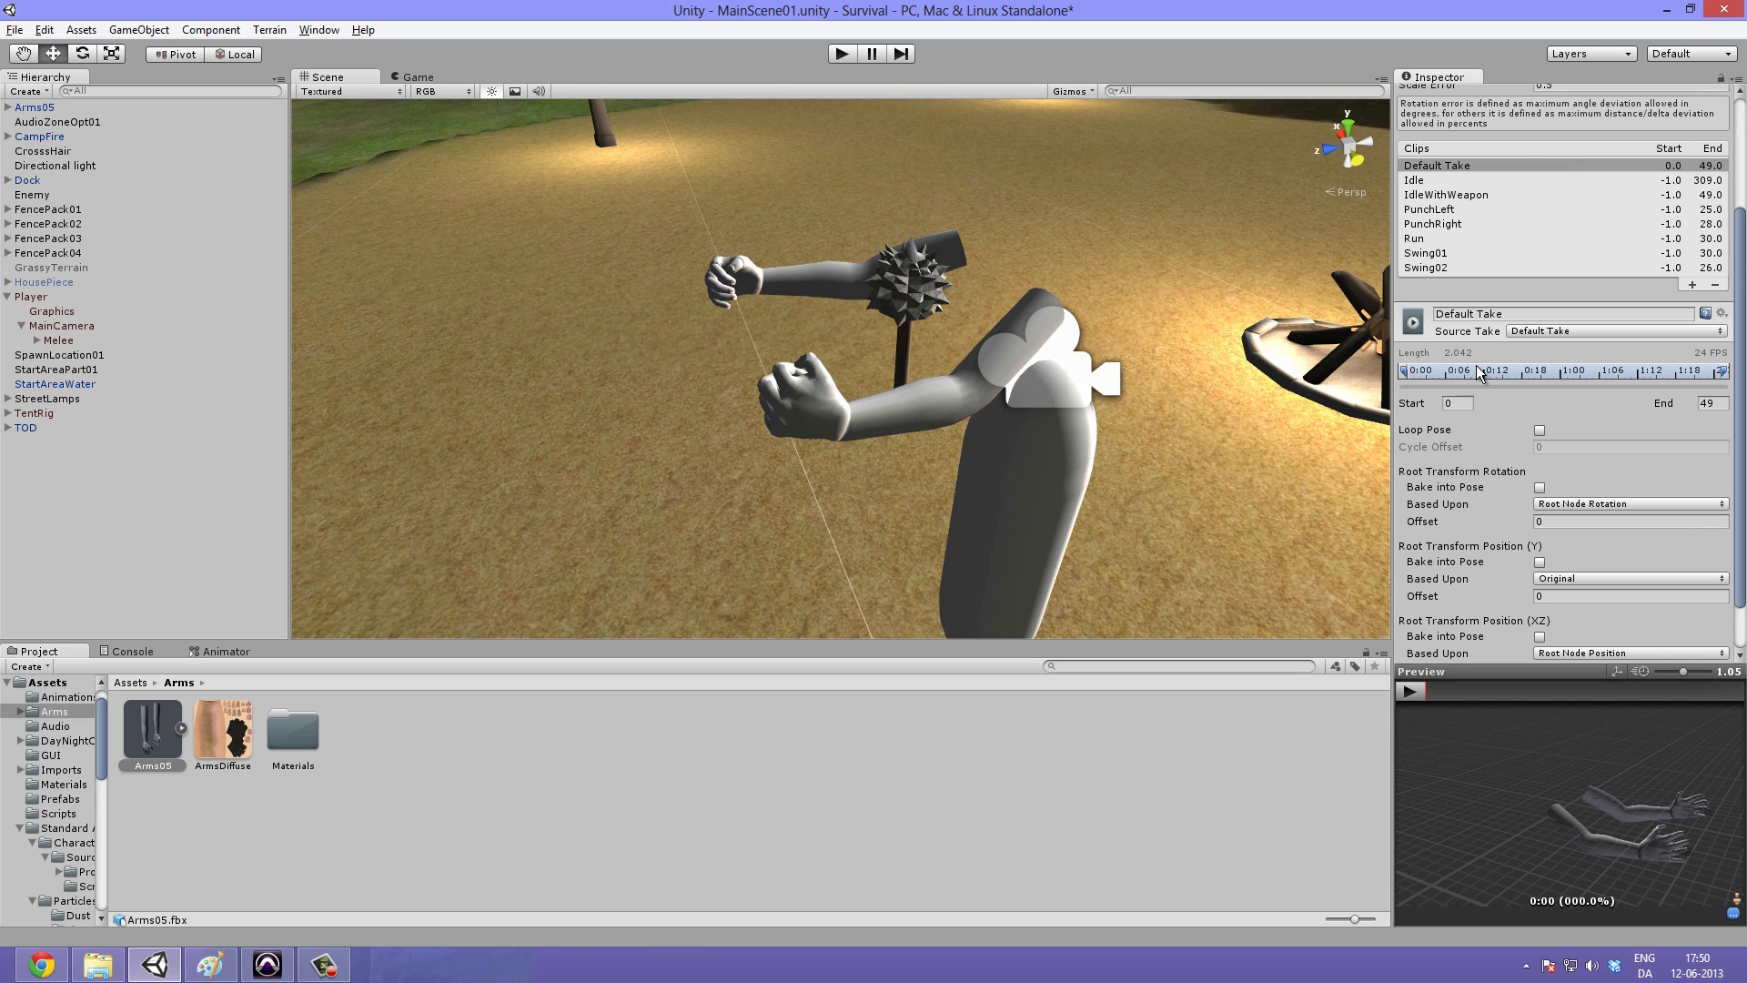
pyautogui.click(1420, 693)
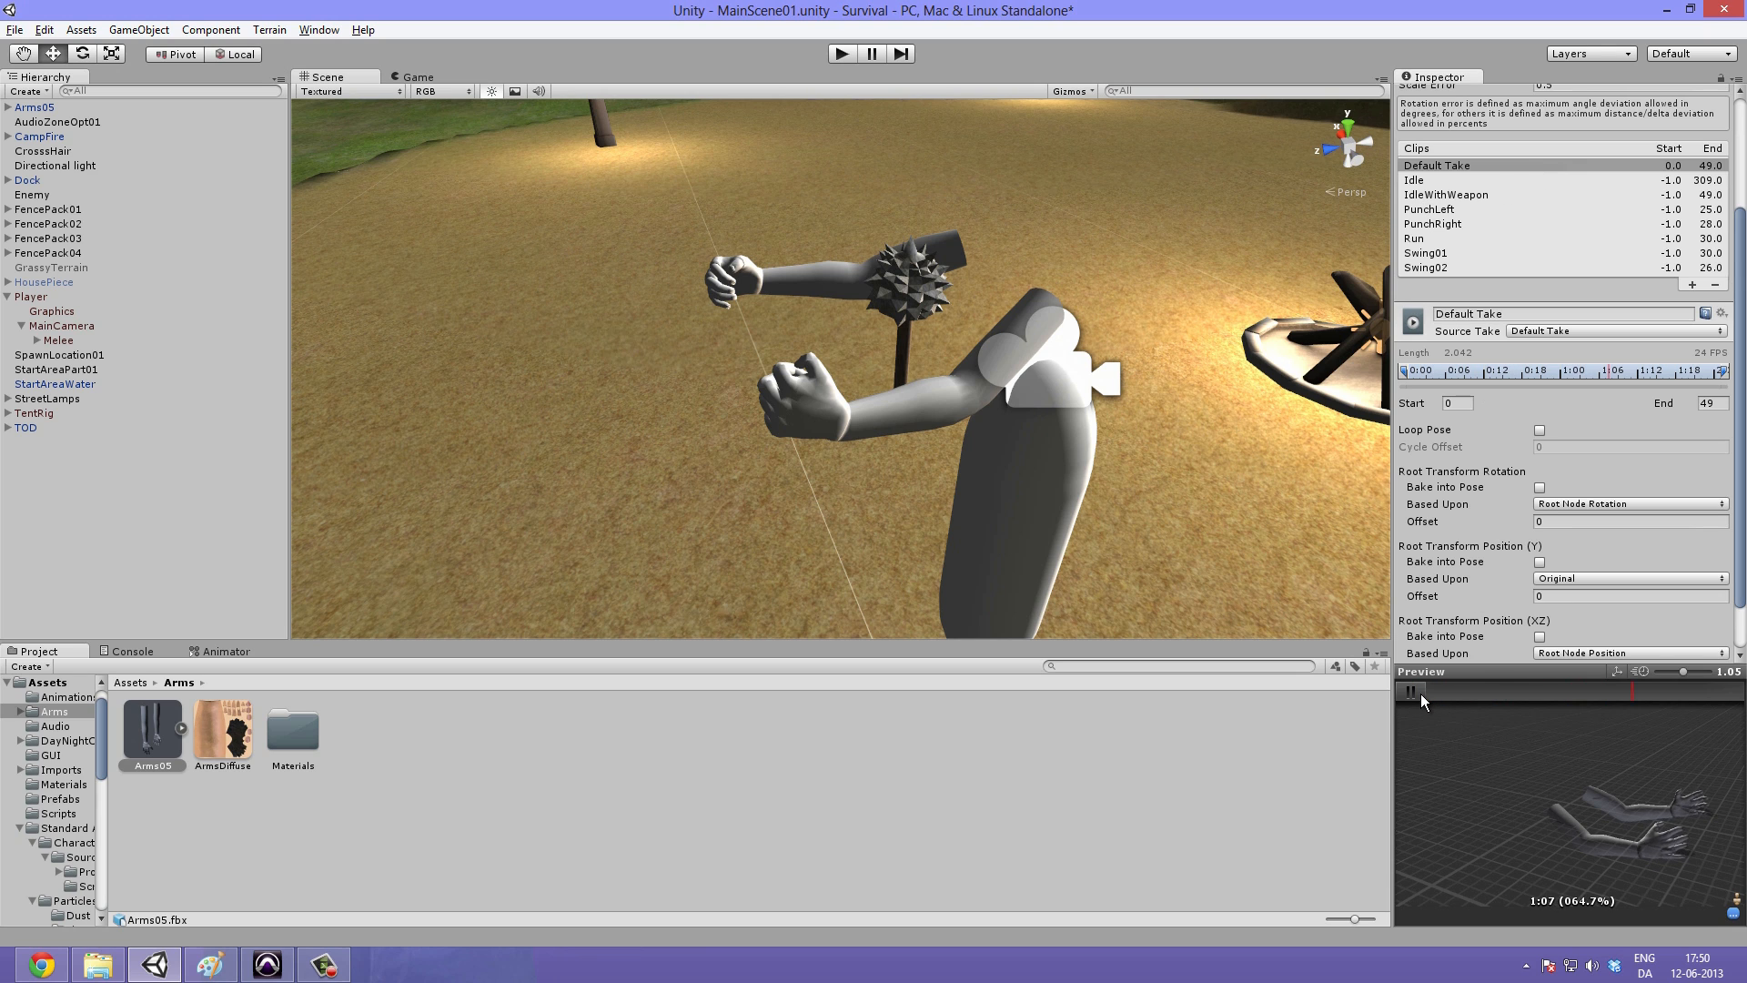
pyautogui.click(1422, 694)
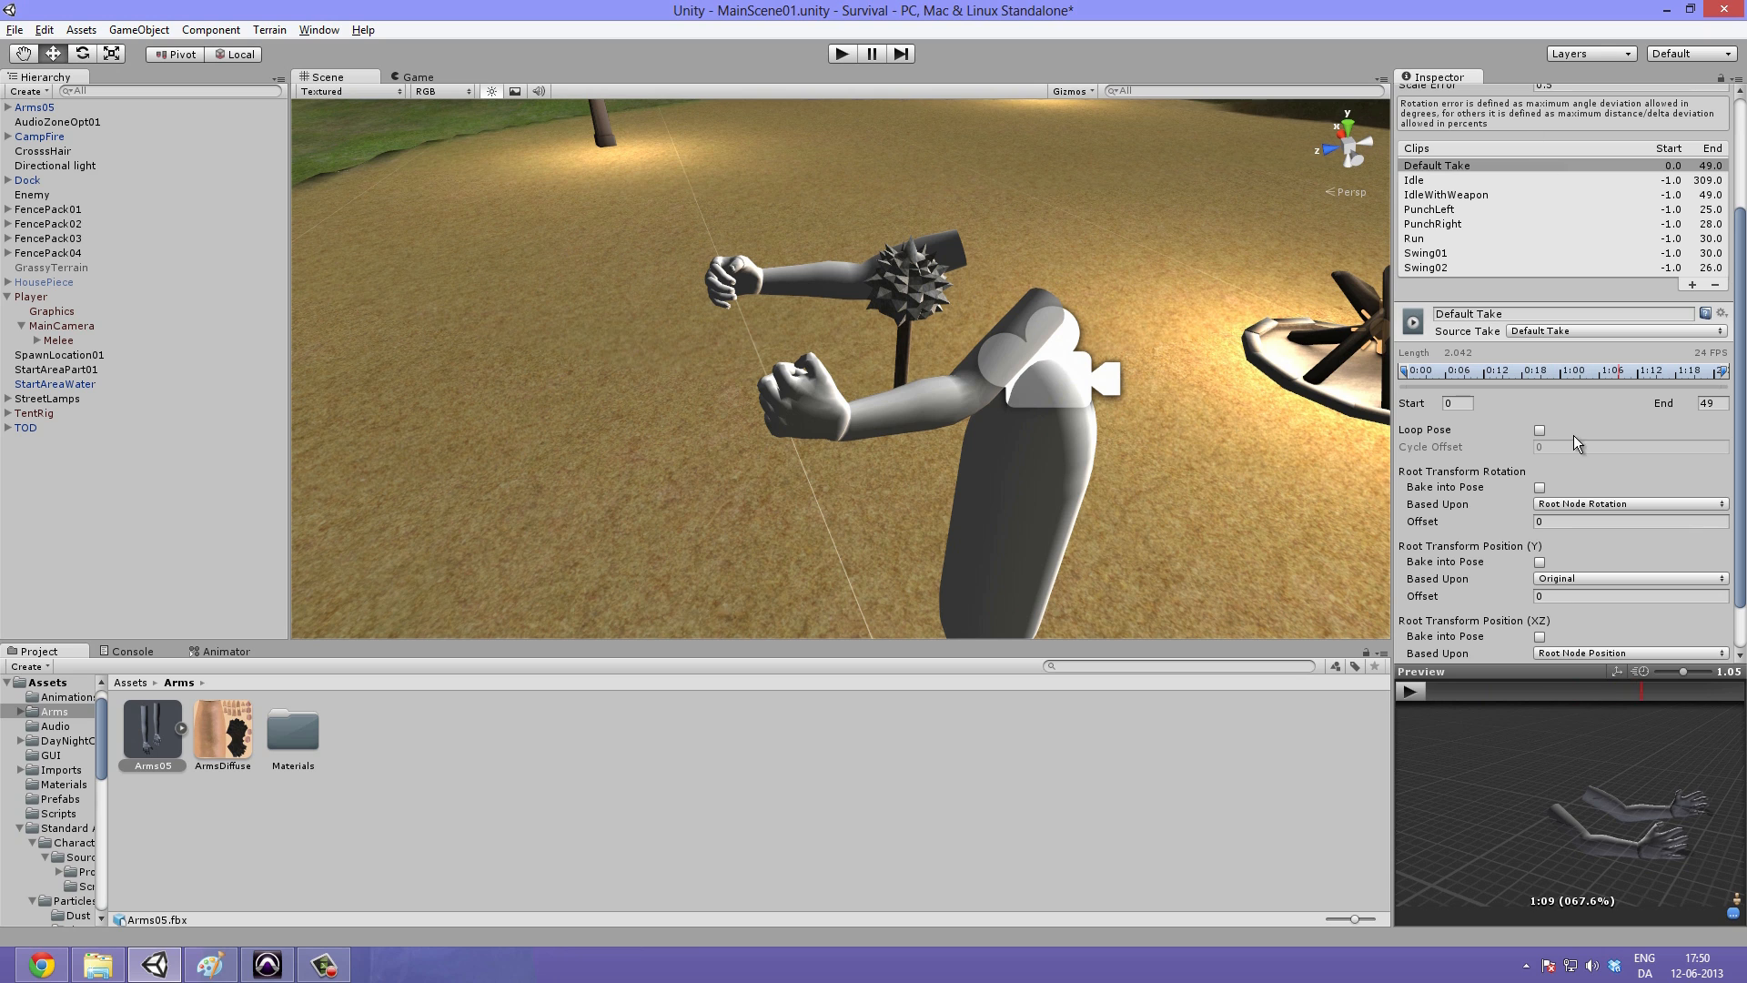
pyautogui.click(1467, 179)
pyautogui.click(1411, 694)
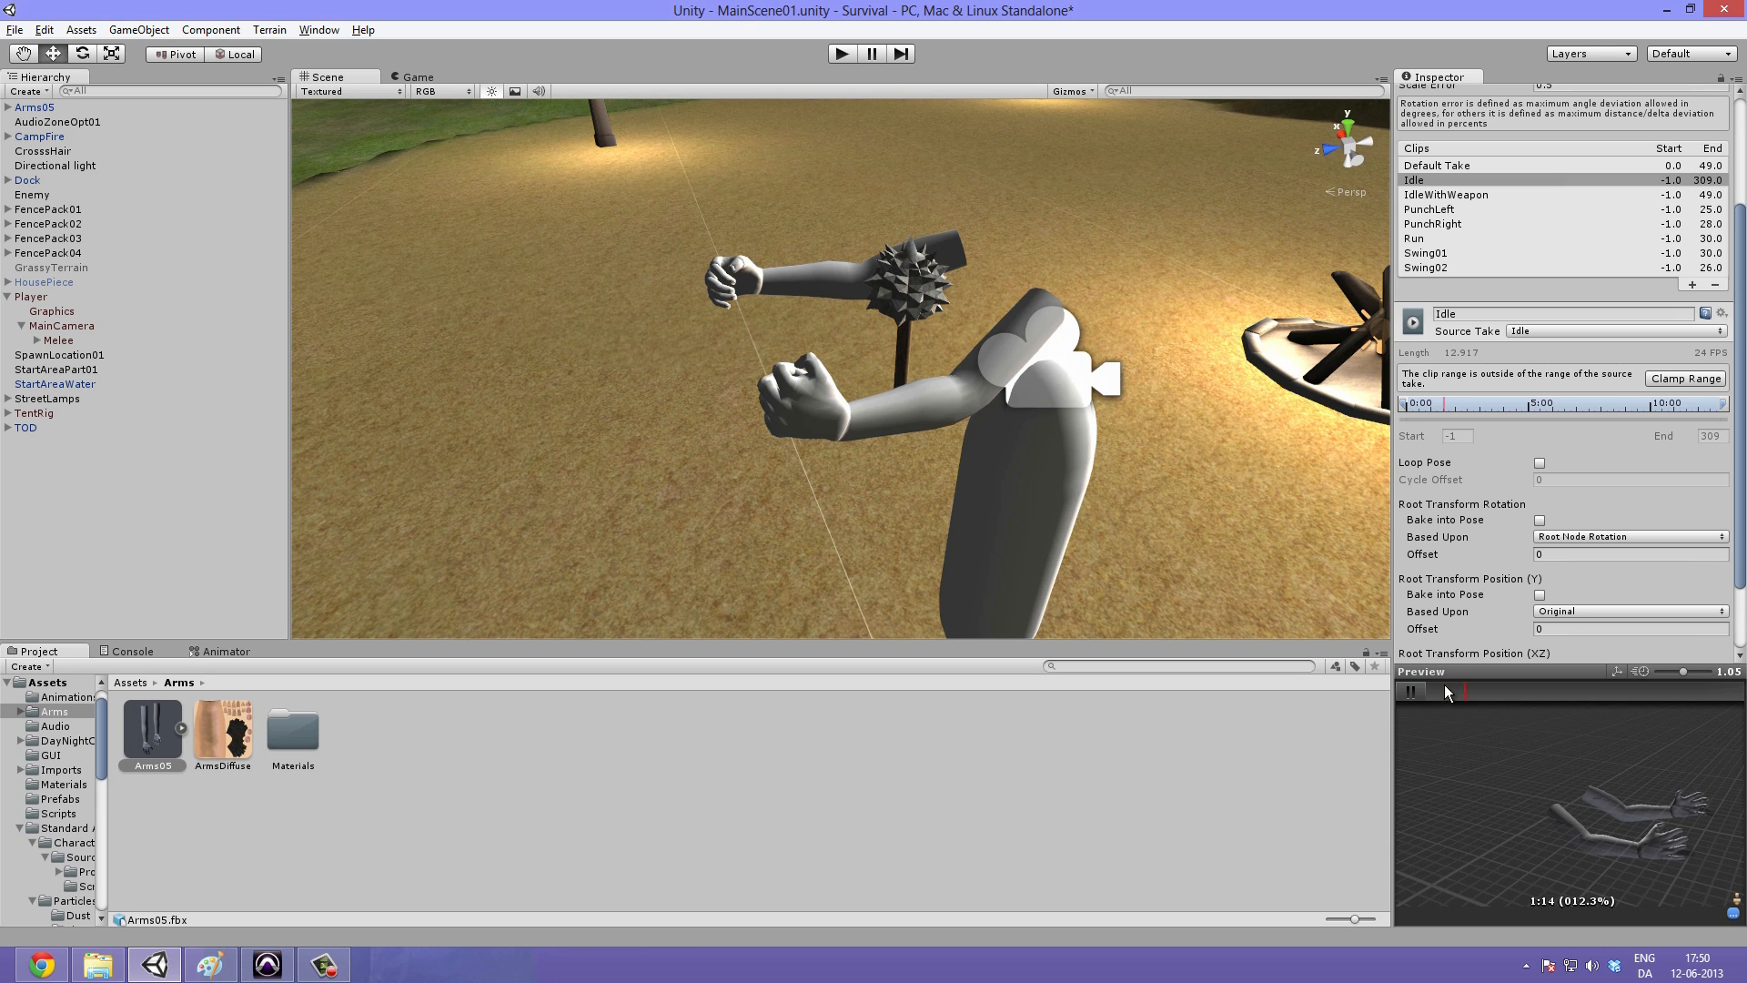
# Step: Remove the Default Take clip from the Arms05 animation clips
pyautogui.click(1483, 194)
pyautogui.click(1479, 166)
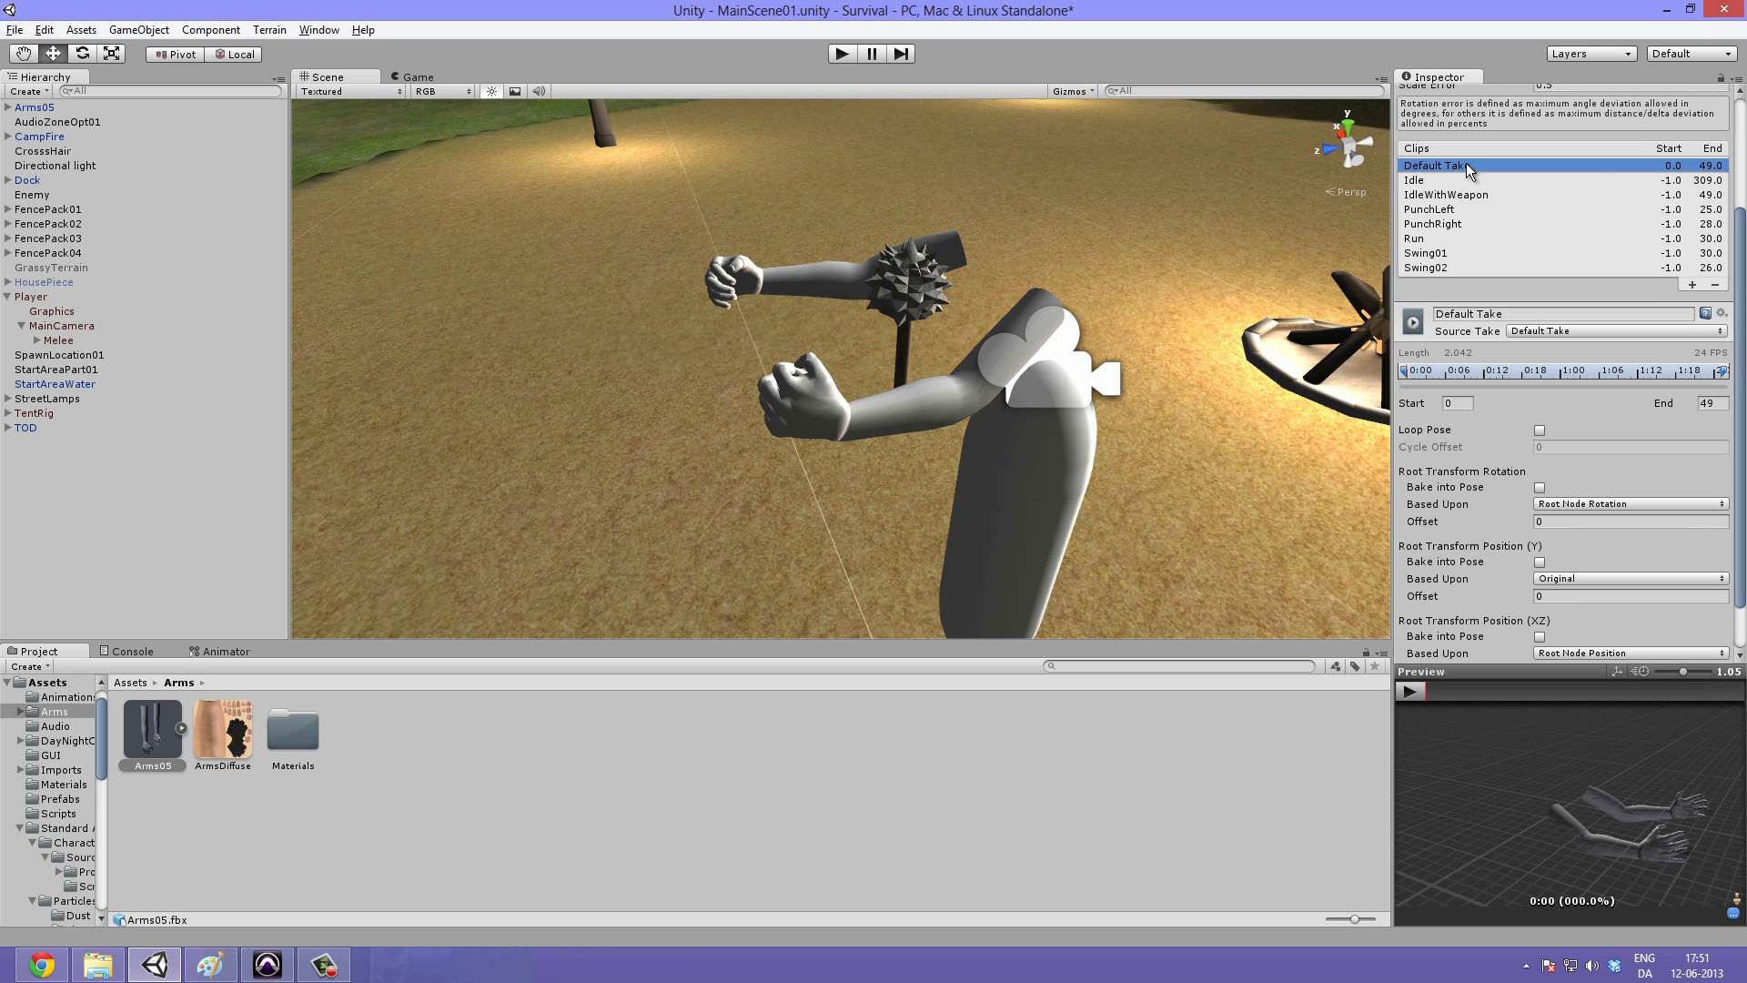
pyautogui.click(1716, 285)
pyautogui.scroll(3, 1584, 300)
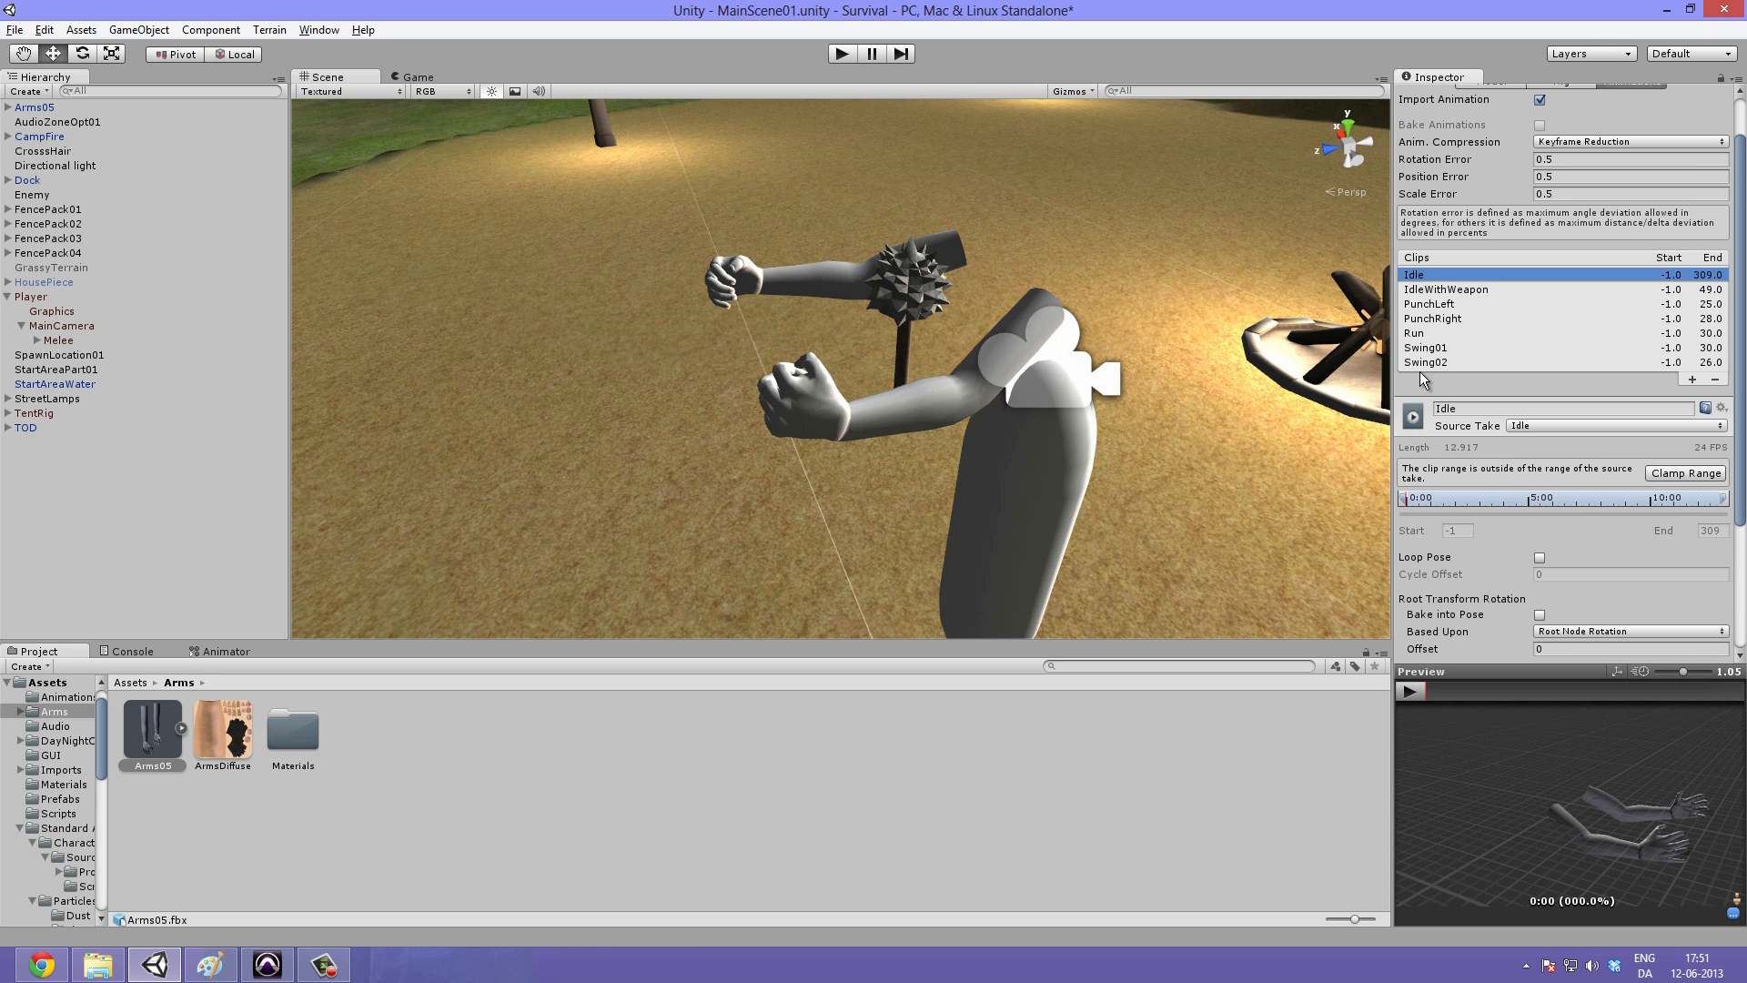
# Step: Look through the settings of the Idle, IdleWithWeapon, PunchLeft and PunchRight clips
pyautogui.click(1494, 302)
pyautogui.click(1476, 319)
pyautogui.click(1488, 288)
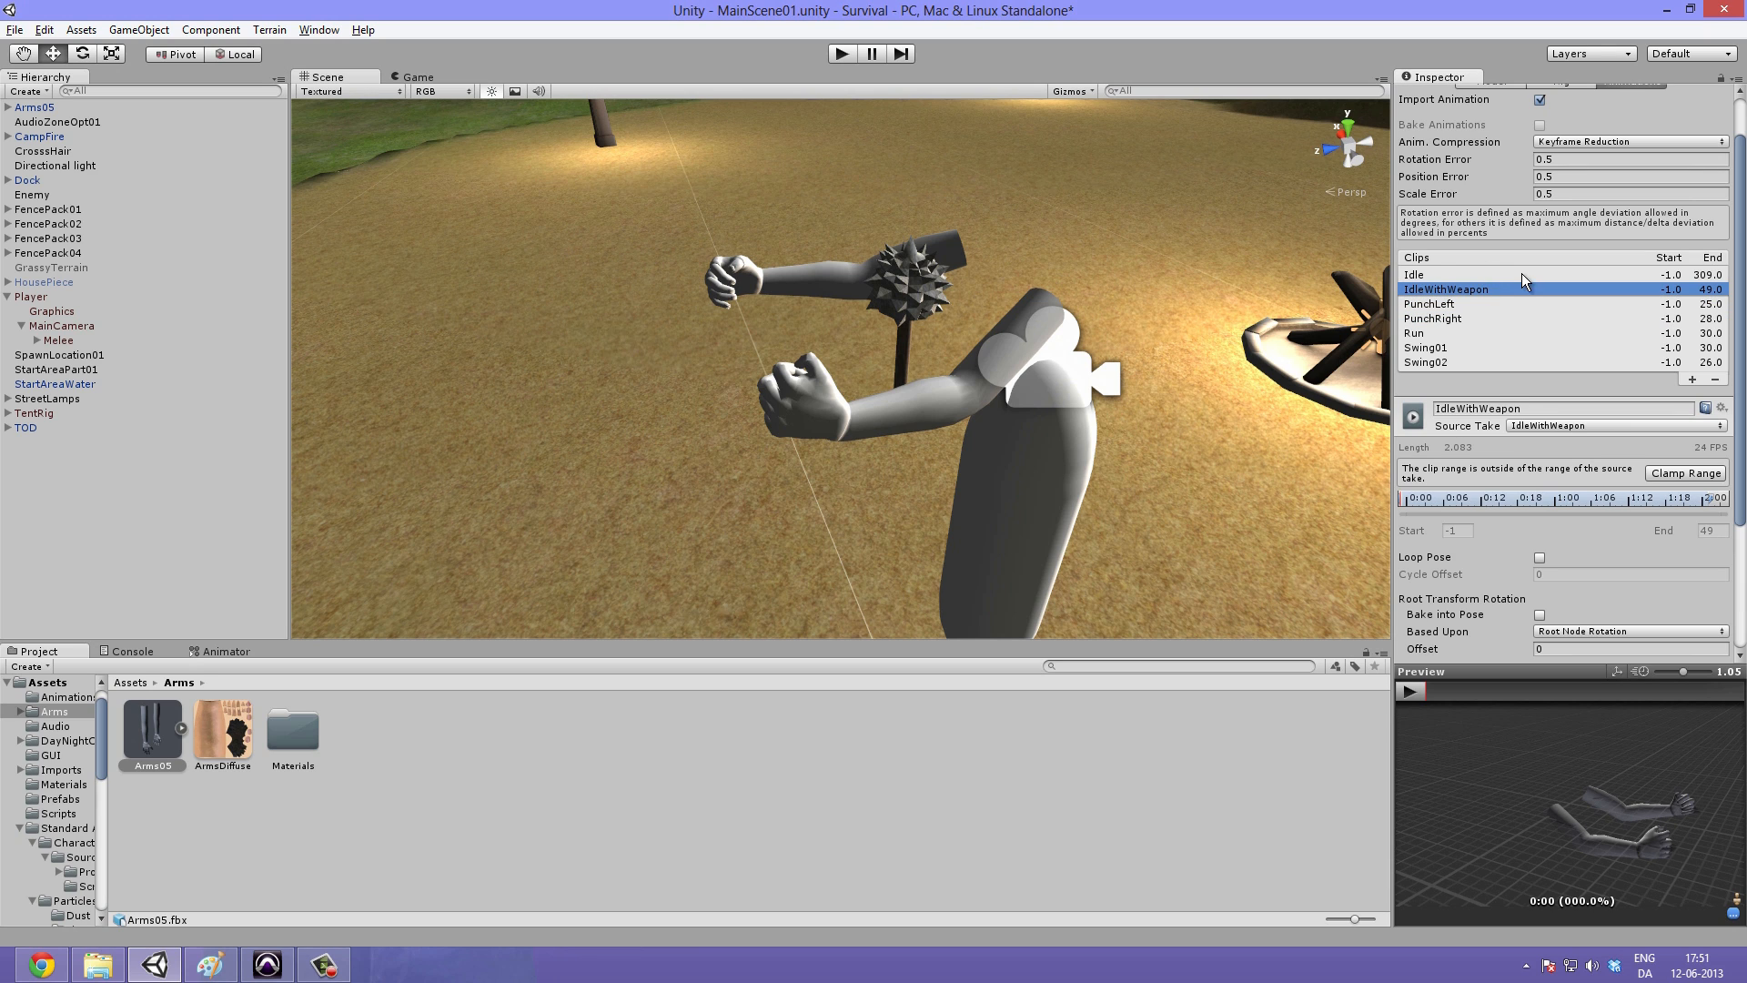
pyautogui.click(1514, 275)
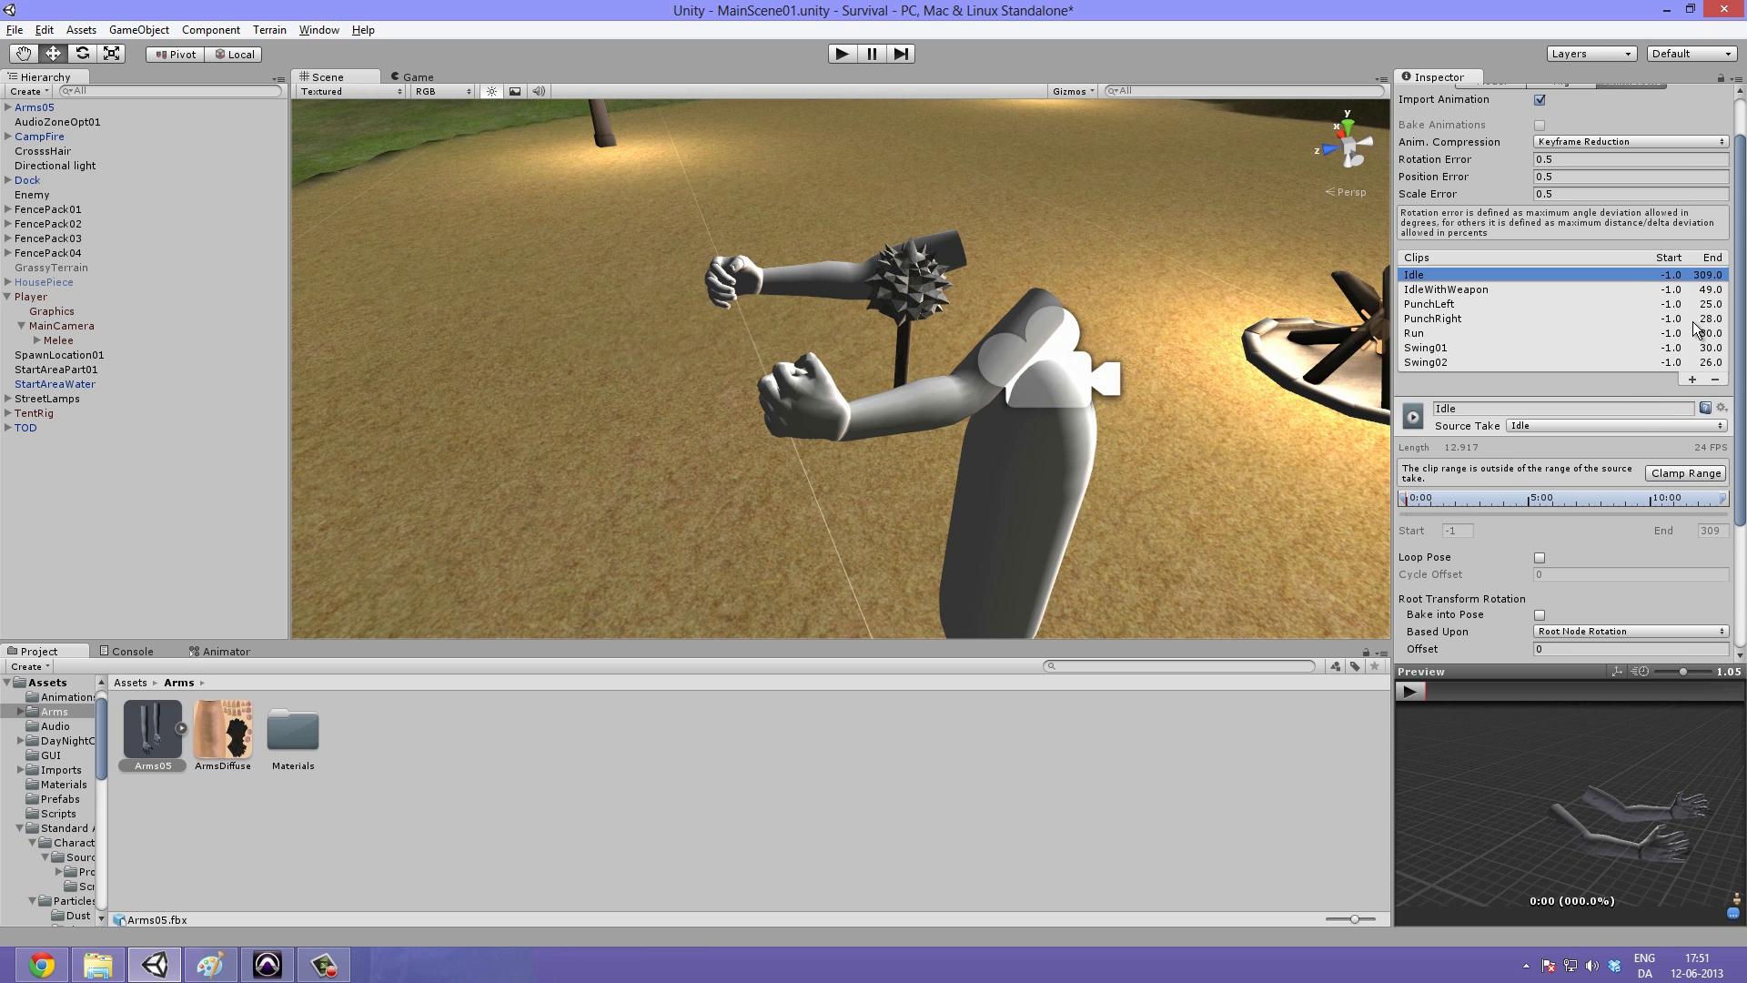
pyautogui.click(1560, 288)
pyautogui.click(1591, 272)
# Step: Enlarge the animation preview in height and width and rotate its view to show both arms
pyautogui.scroll(-2, 1440, 391)
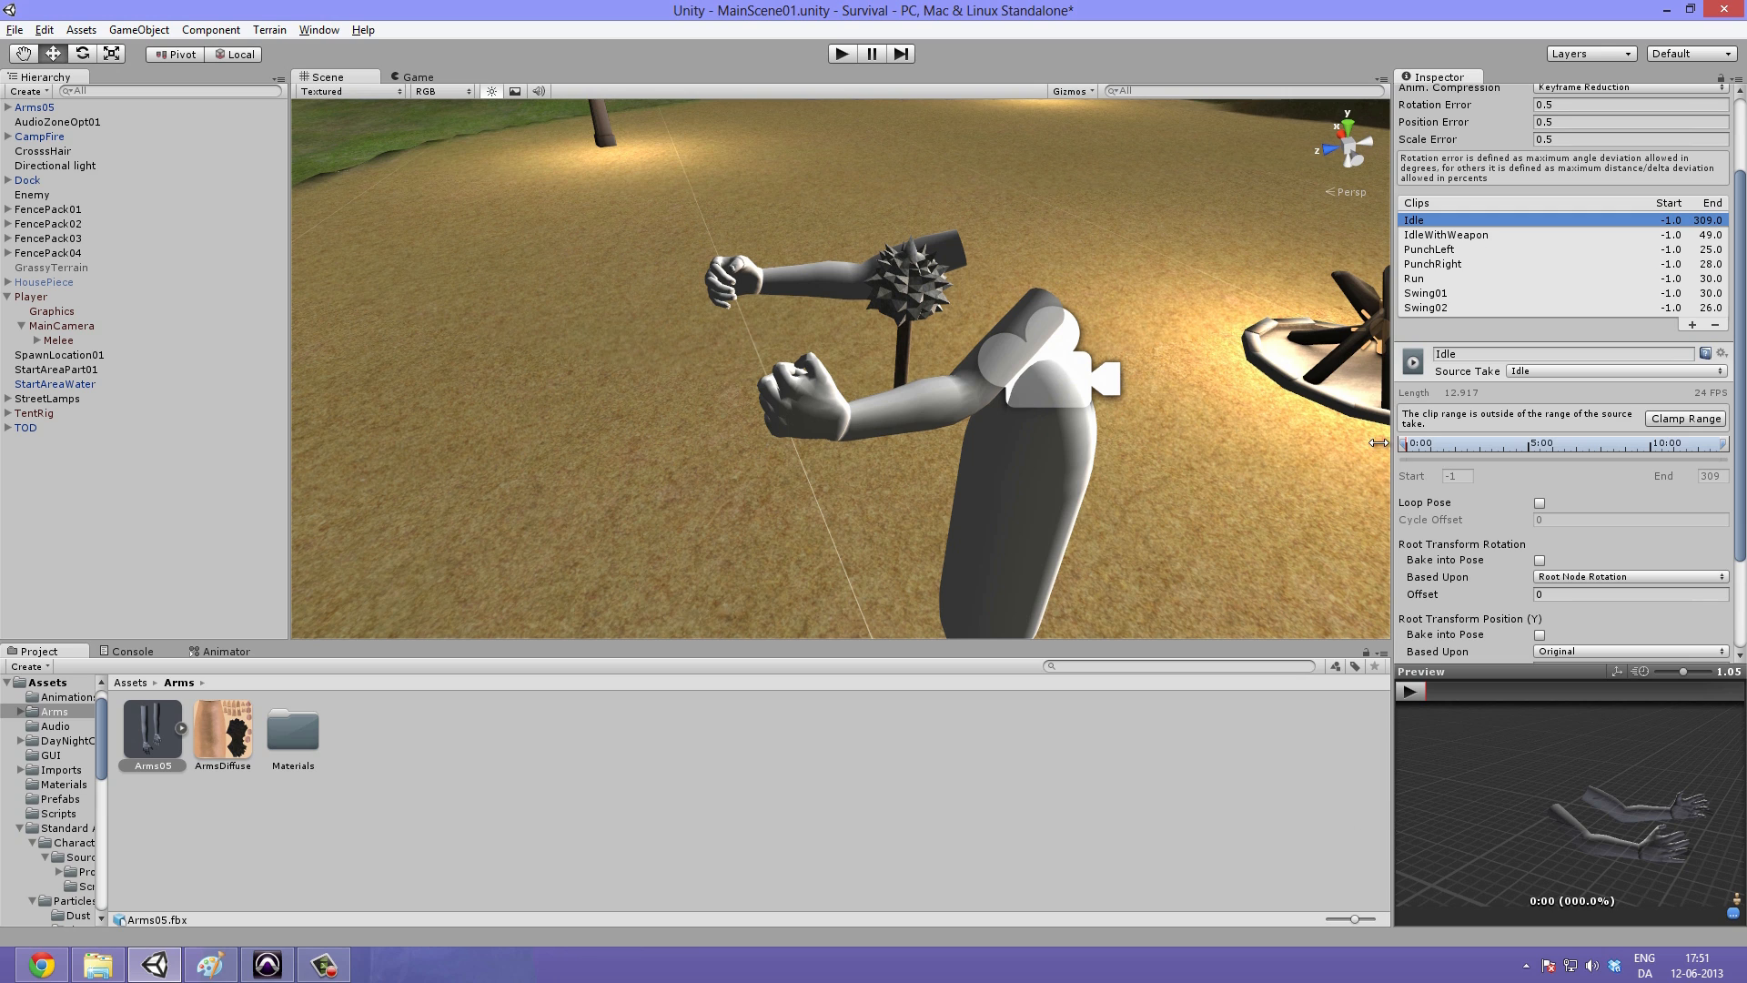
pyautogui.moveTo(1590, 785); pyautogui.dragTo(1552, 774)
pyautogui.moveTo(1507, 664); pyautogui.dragTo(1502, 532)
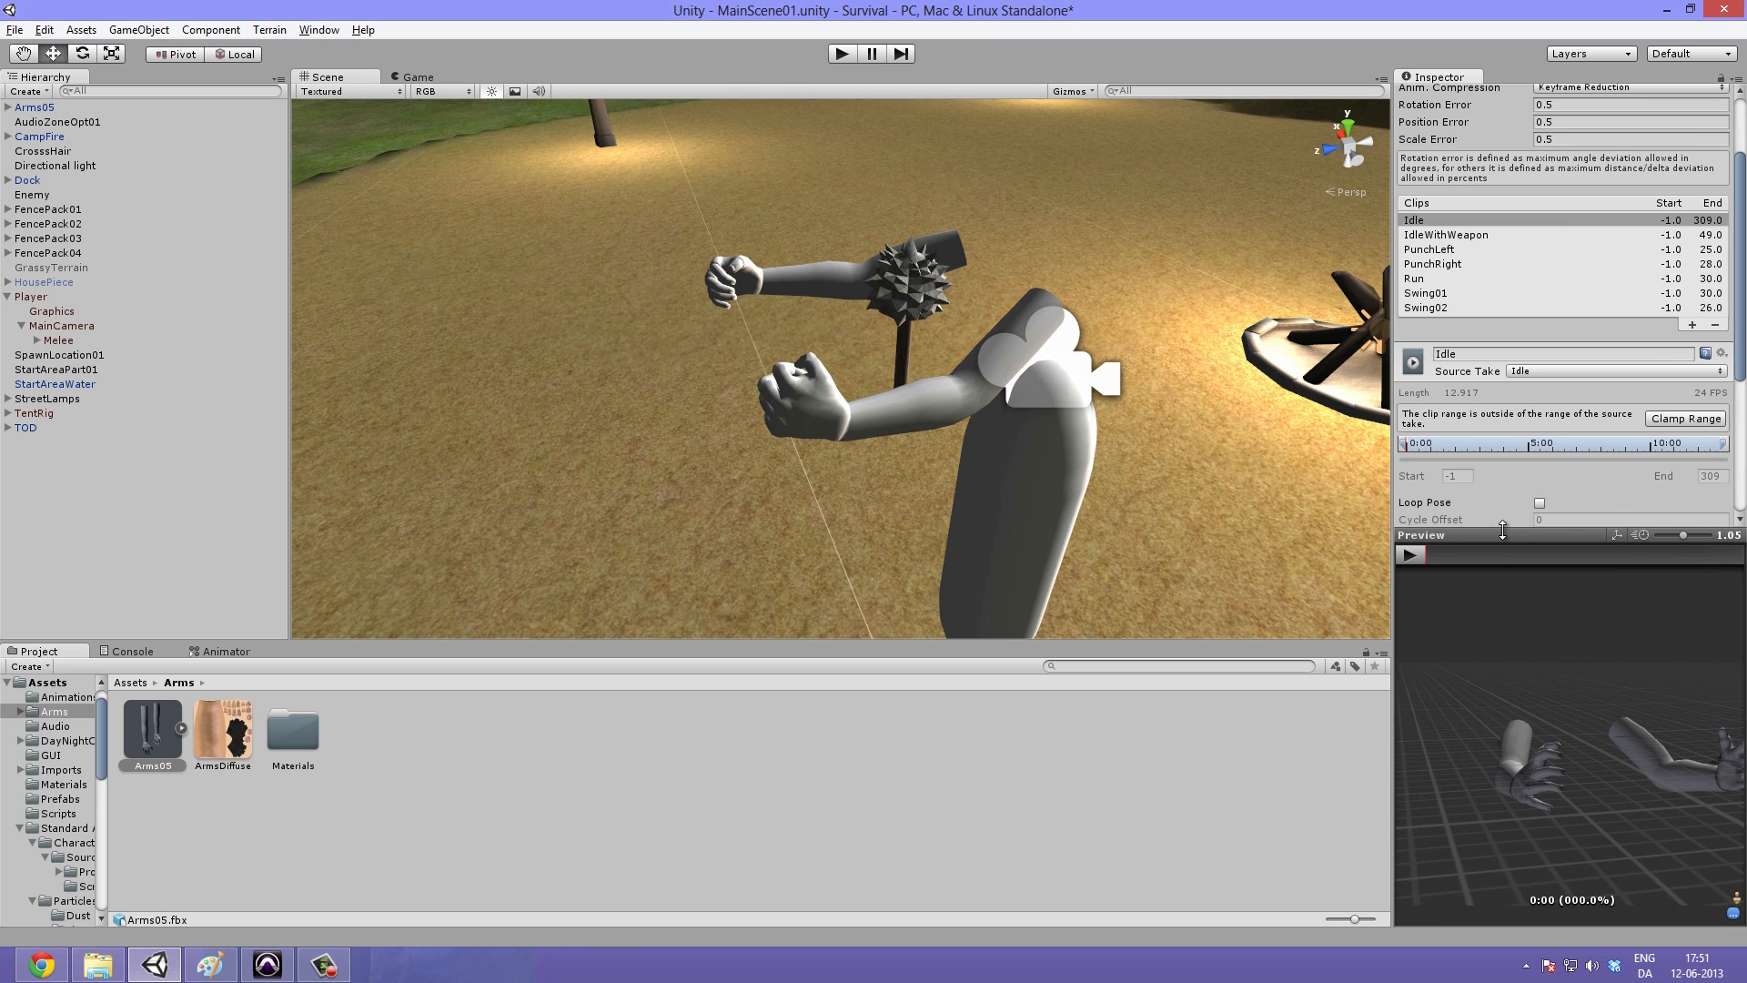
pyautogui.moveTo(1394, 602); pyautogui.dragTo(1122, 601)
pyautogui.moveTo(1440, 708); pyautogui.dragTo(1653, 770)
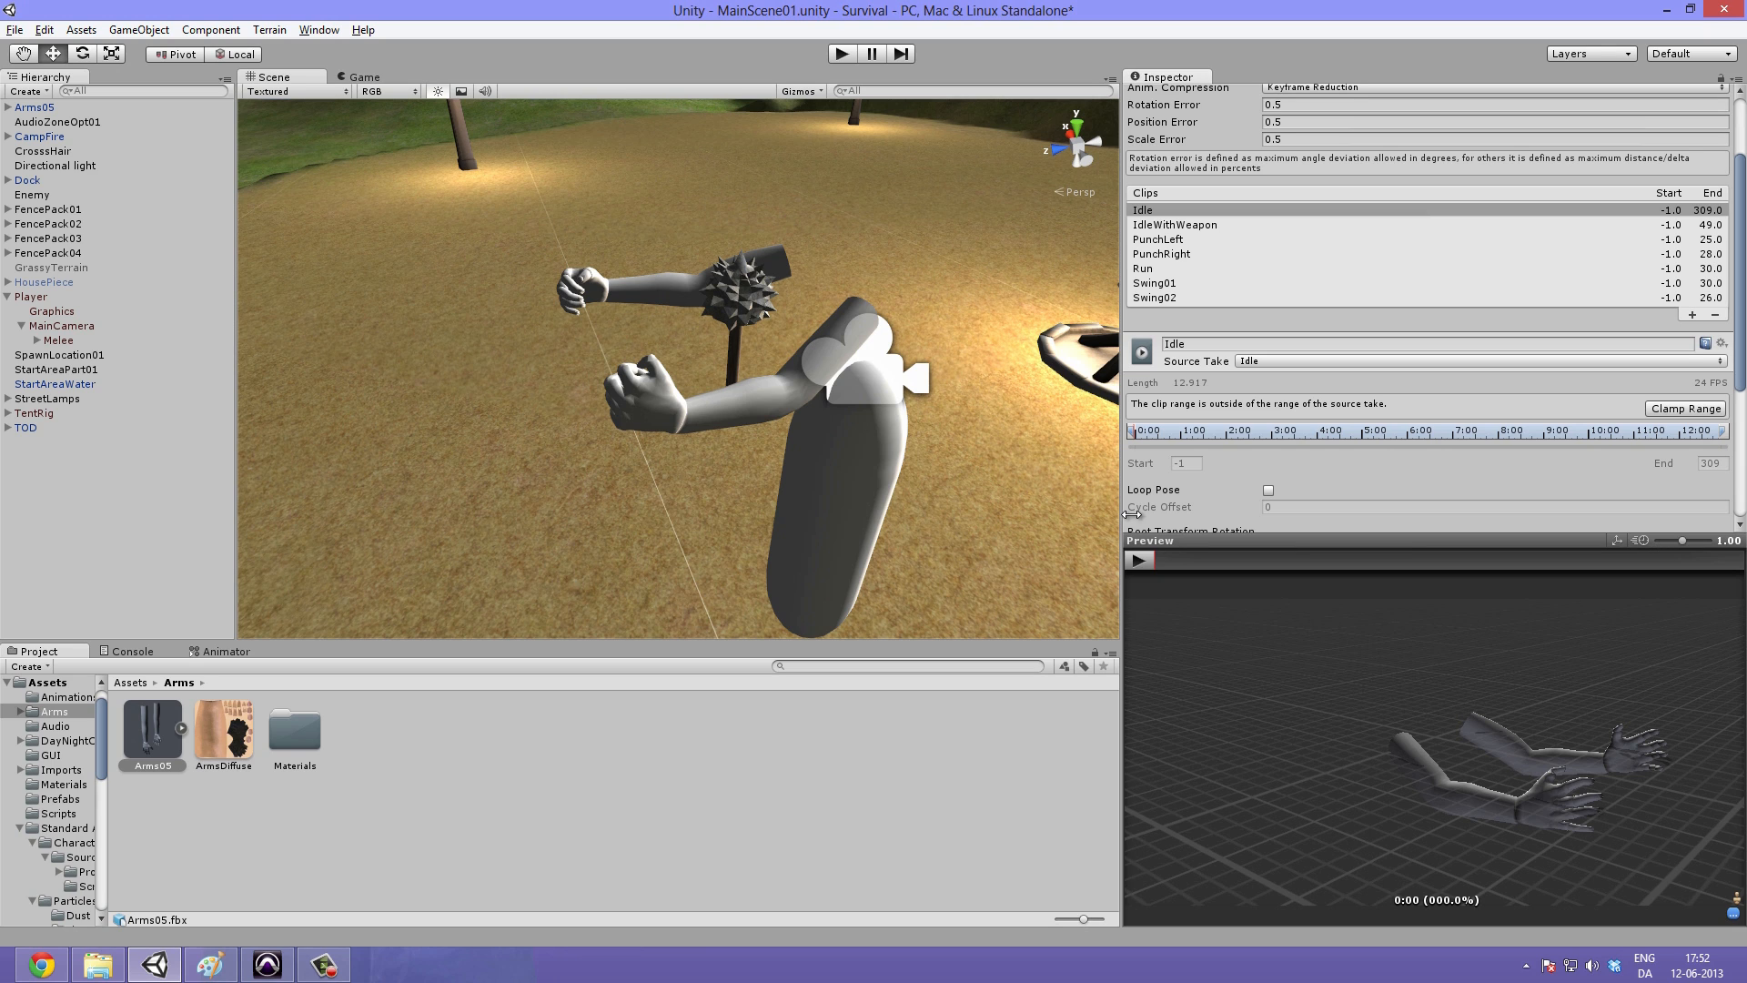
# Step: Play the Idle and IdleWithWeapon clips in the preview and examine the arm motion
pyautogui.click(1177, 209)
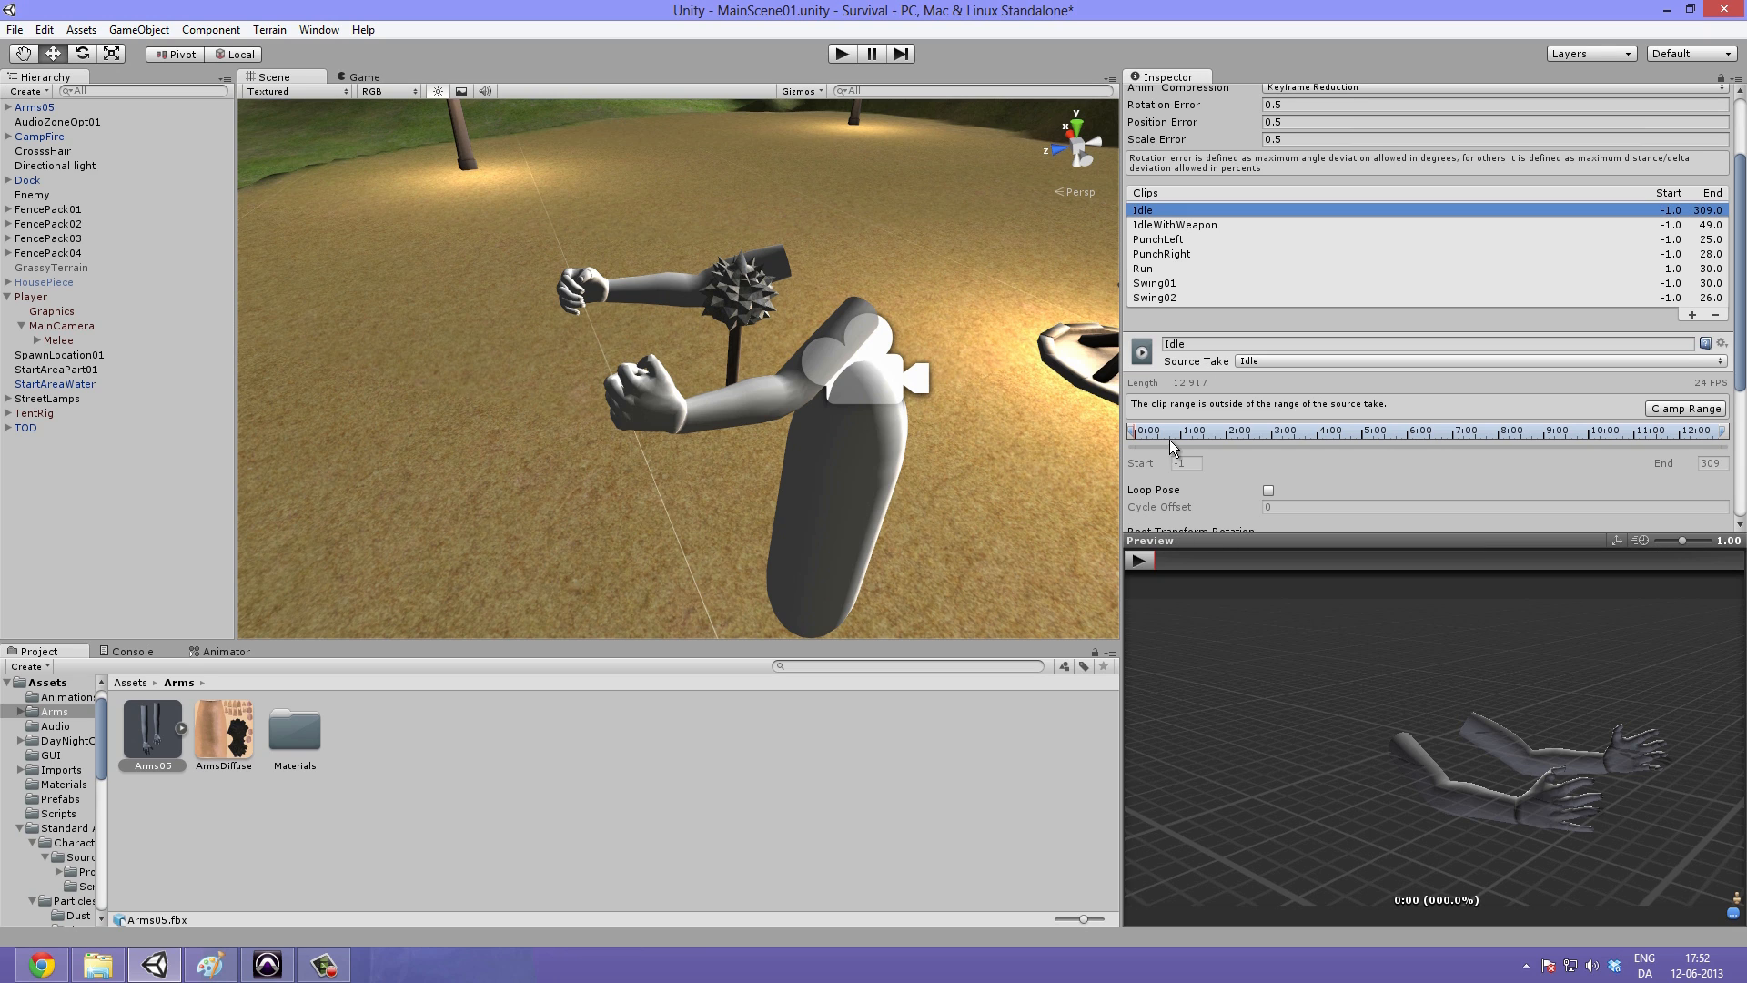
pyautogui.click(1138, 562)
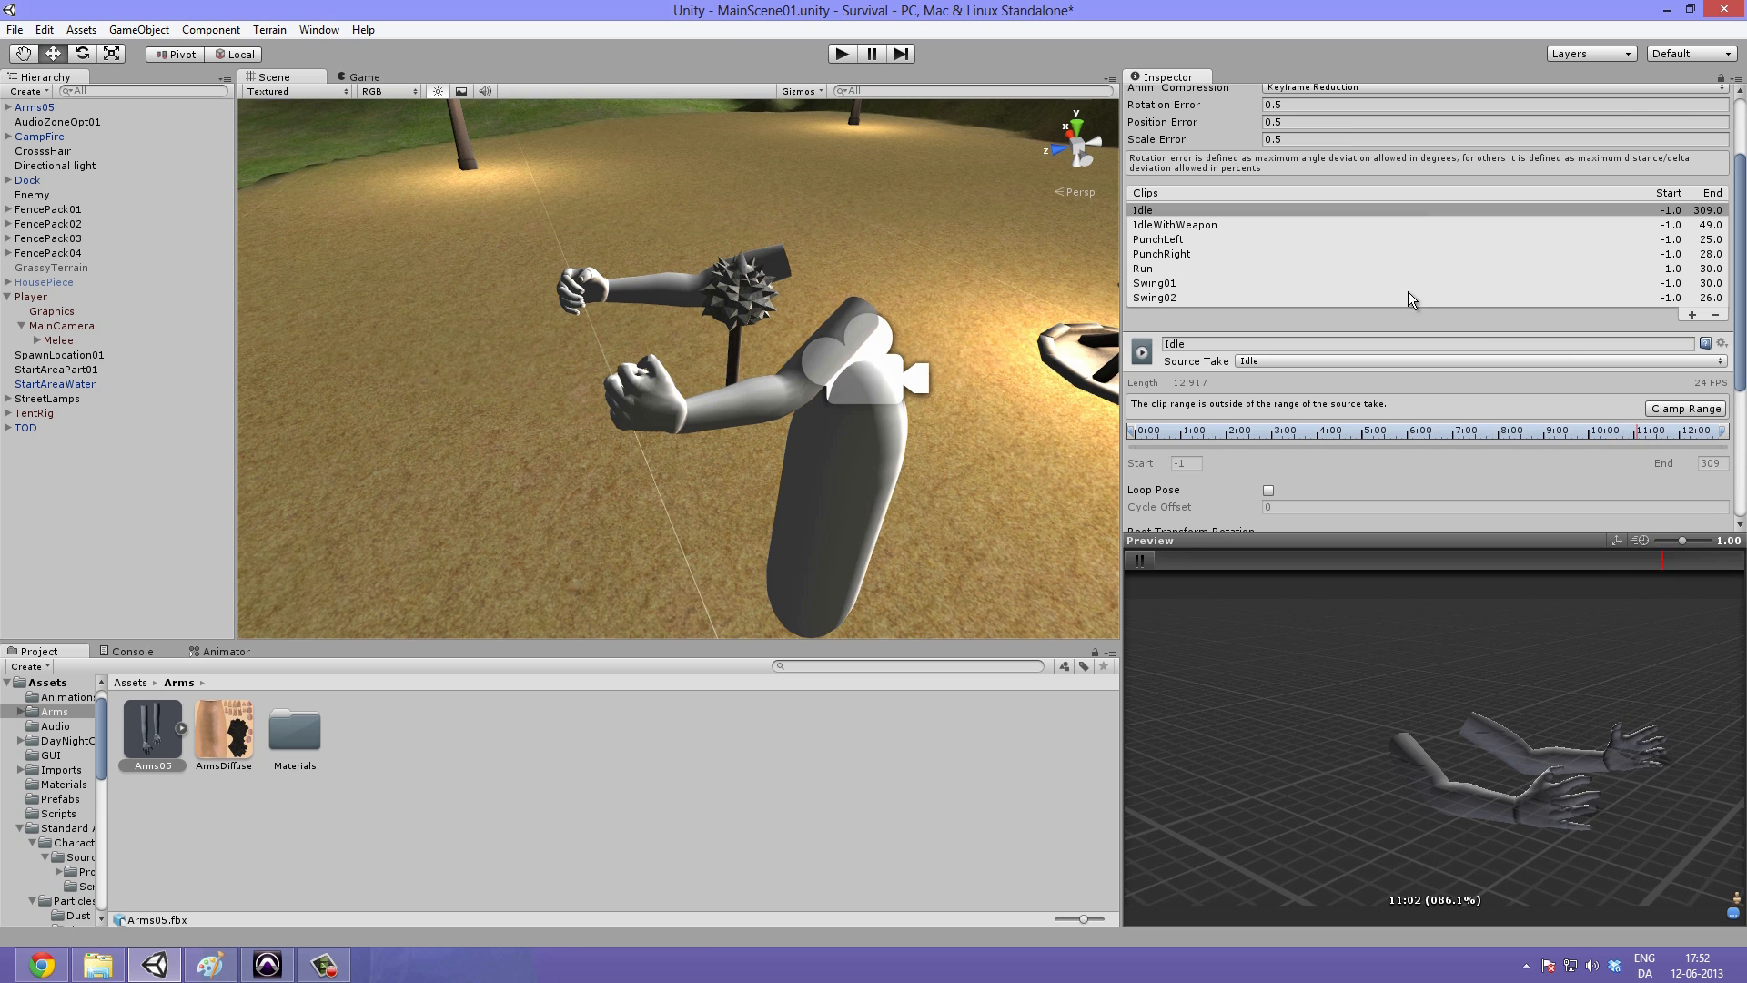
pyautogui.click(1243, 226)
pyautogui.click(1145, 560)
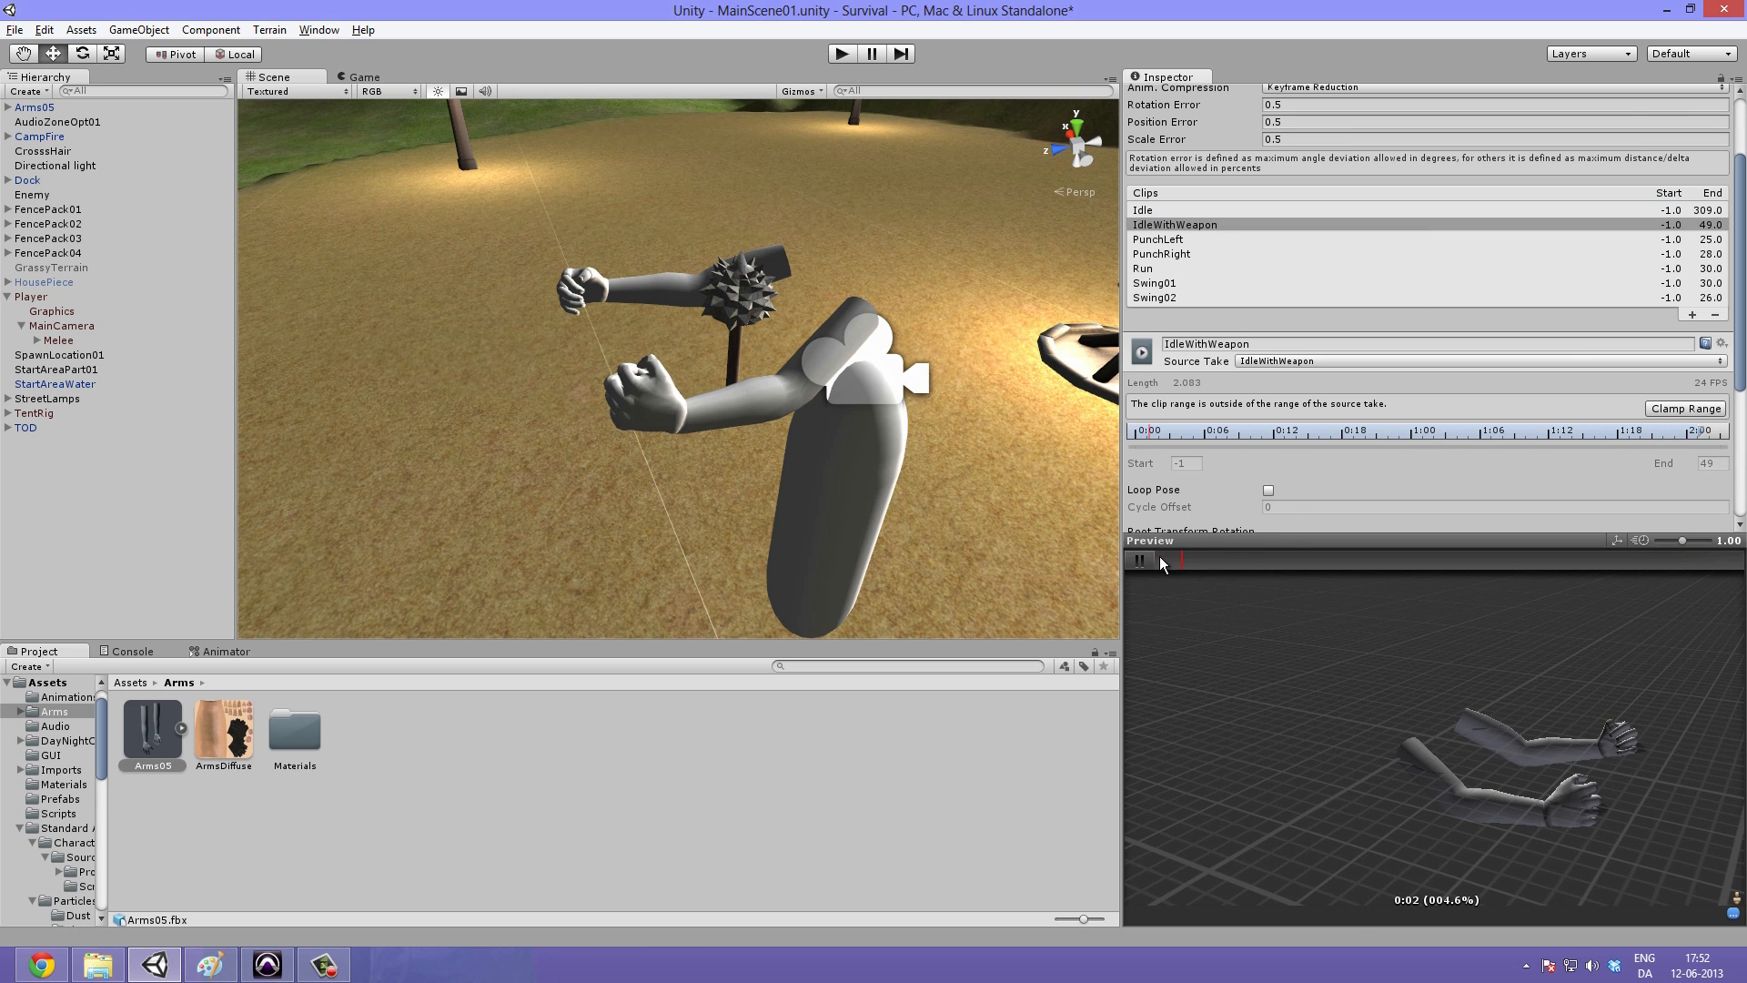
pyautogui.moveTo(1496, 730); pyautogui.dragTo(1581, 797)
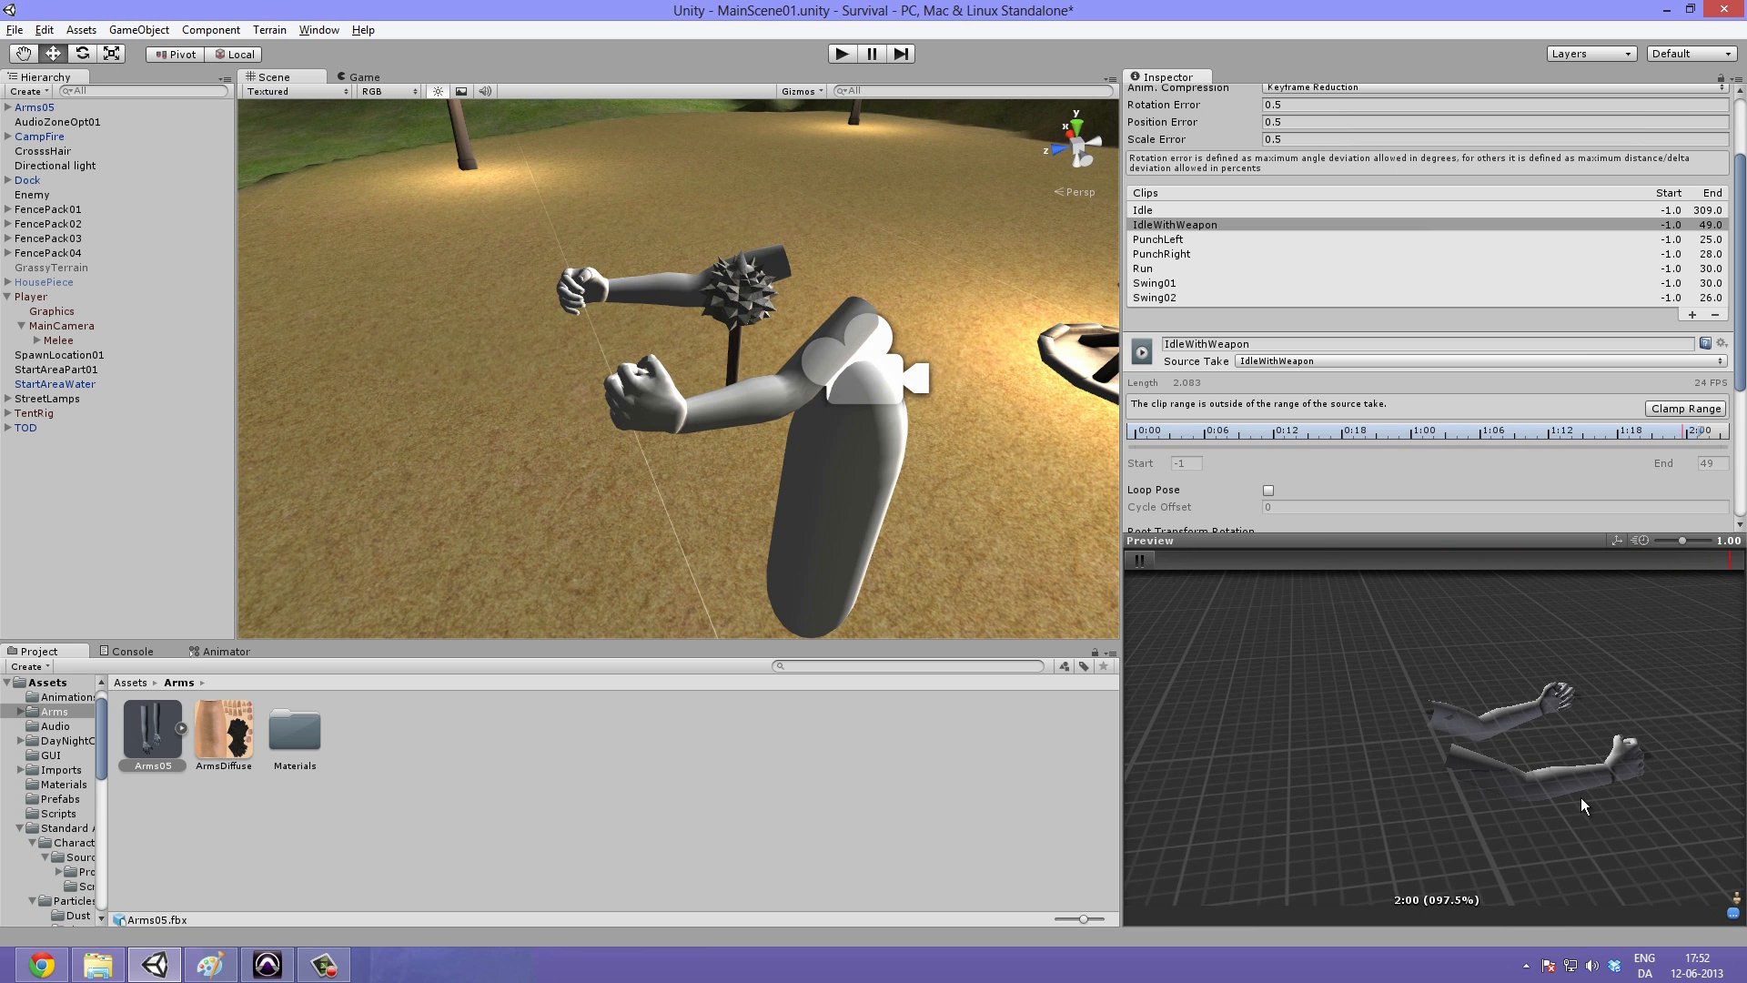
# Step: Clamp the IdleWithWeapon clip to its source take range and enable its Loop Pose option
pyautogui.moveTo(1532, 692); pyautogui.dragTo(1438, 582)
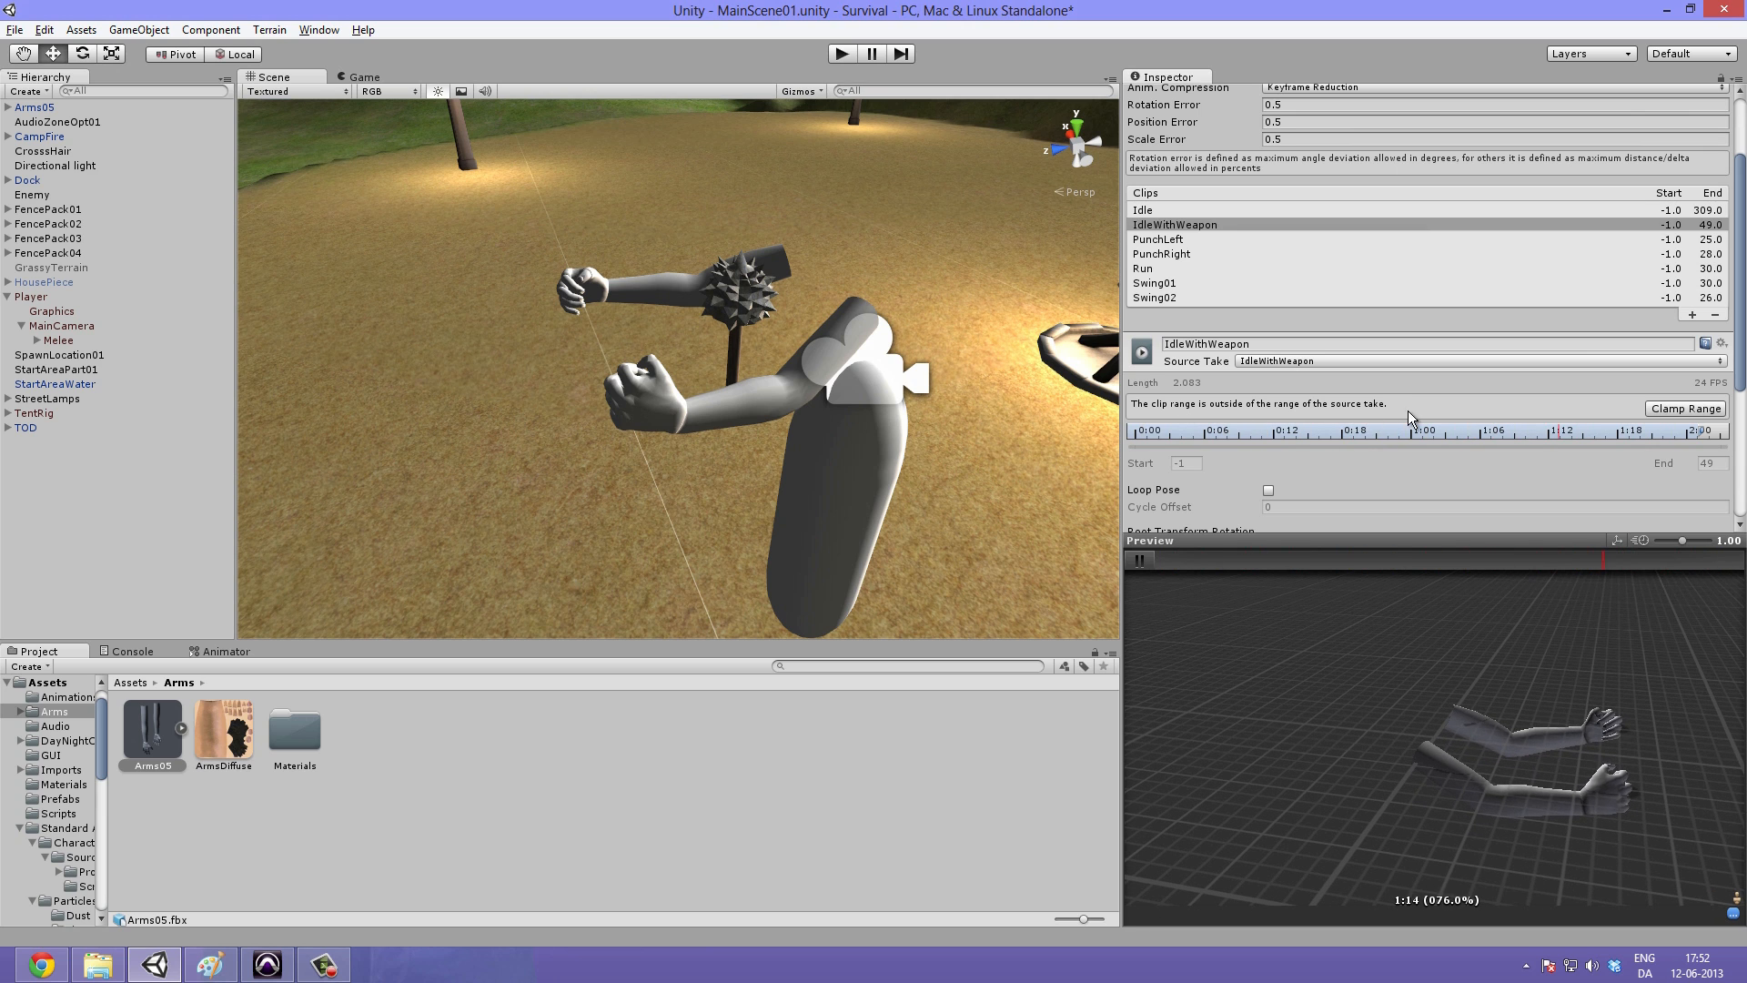
pyautogui.click(1676, 412)
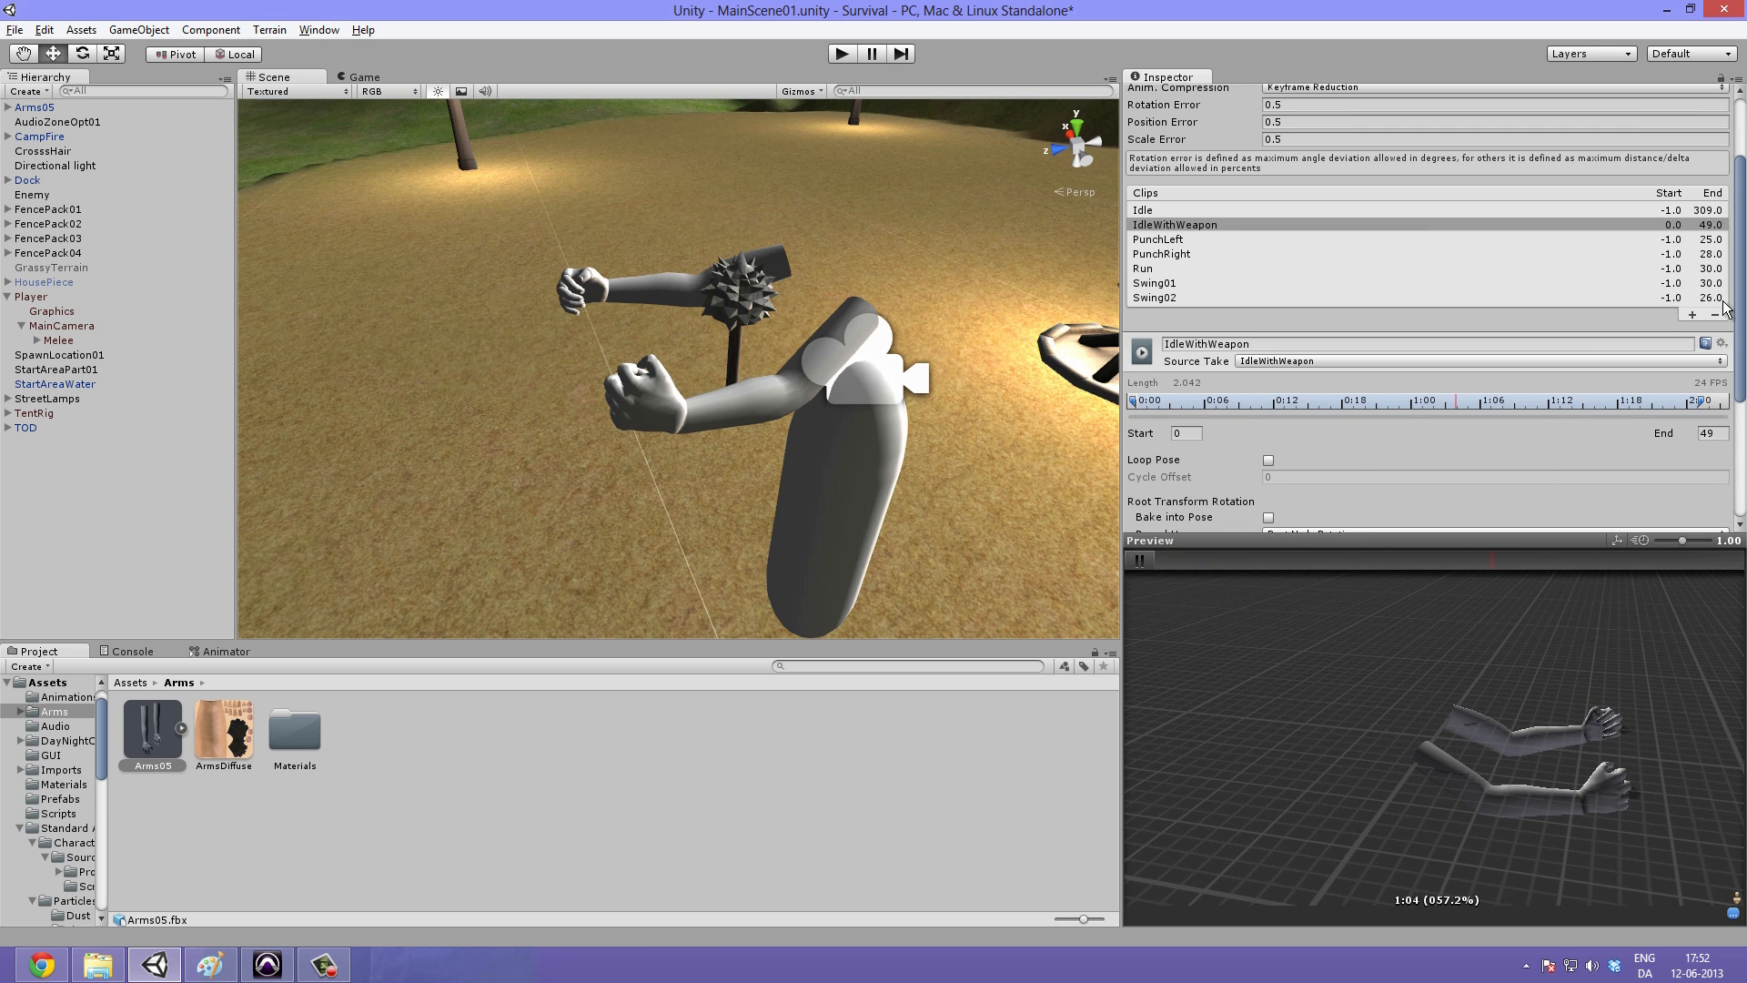
pyautogui.moveTo(1739, 286); pyautogui.dragTo(1740, 336)
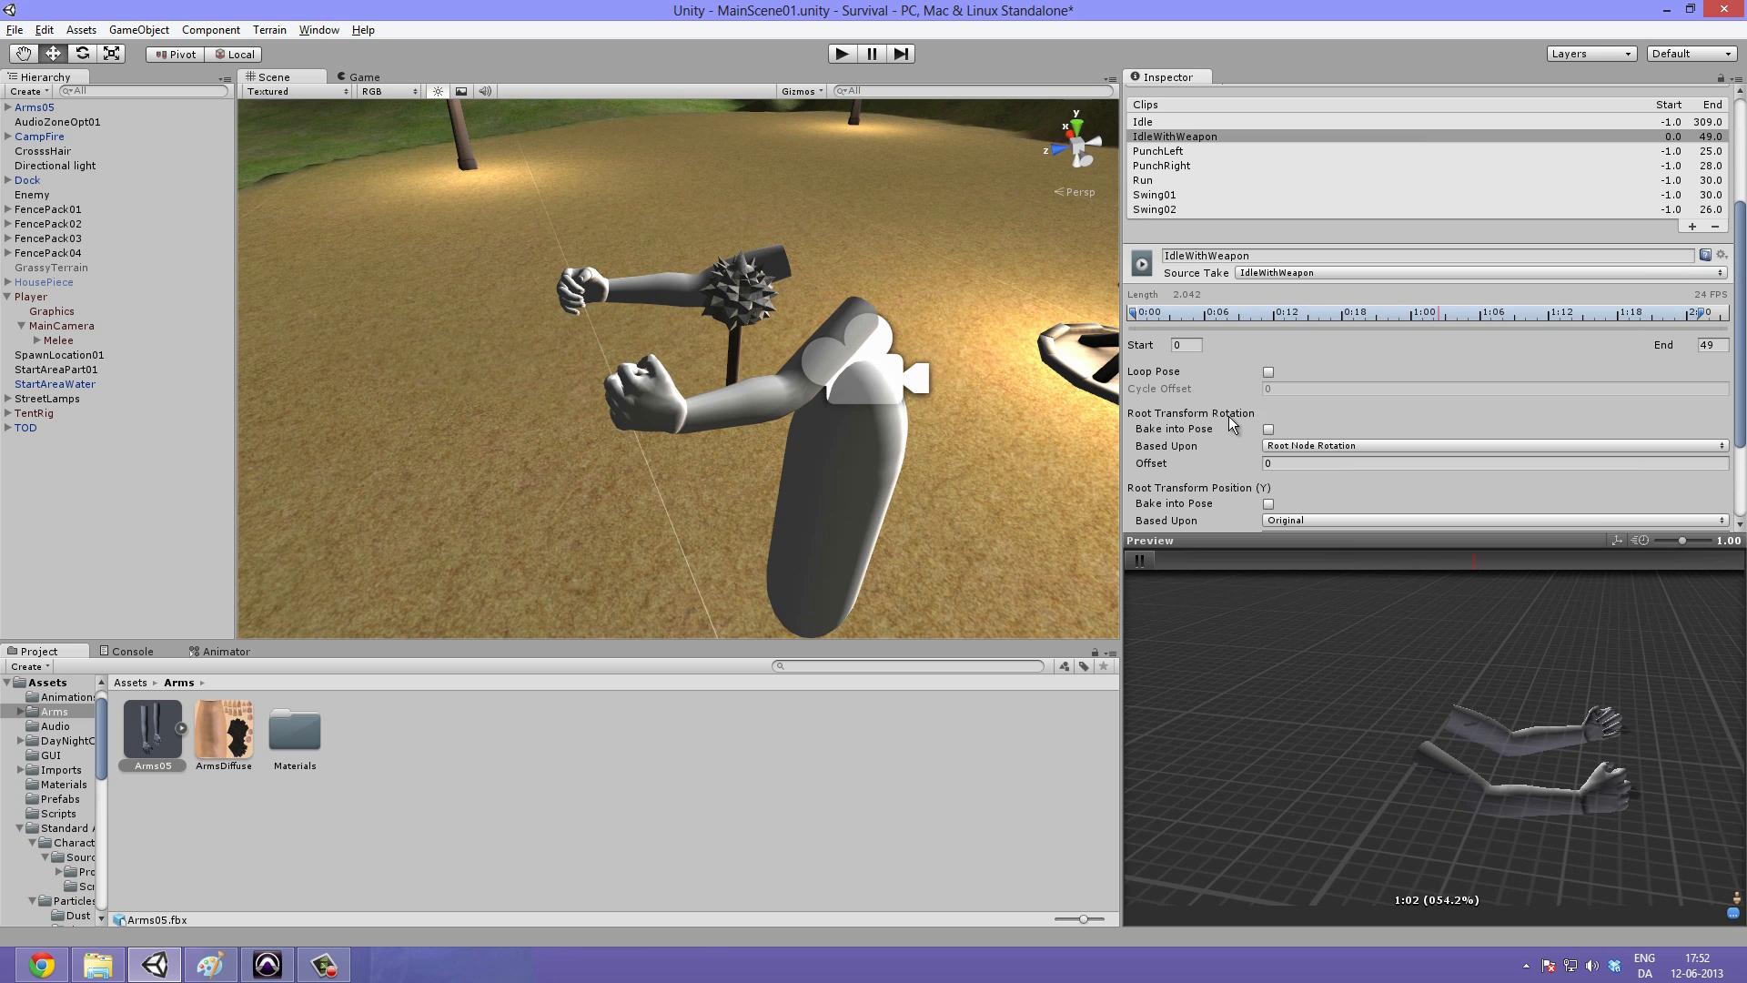
pyautogui.click(1269, 372)
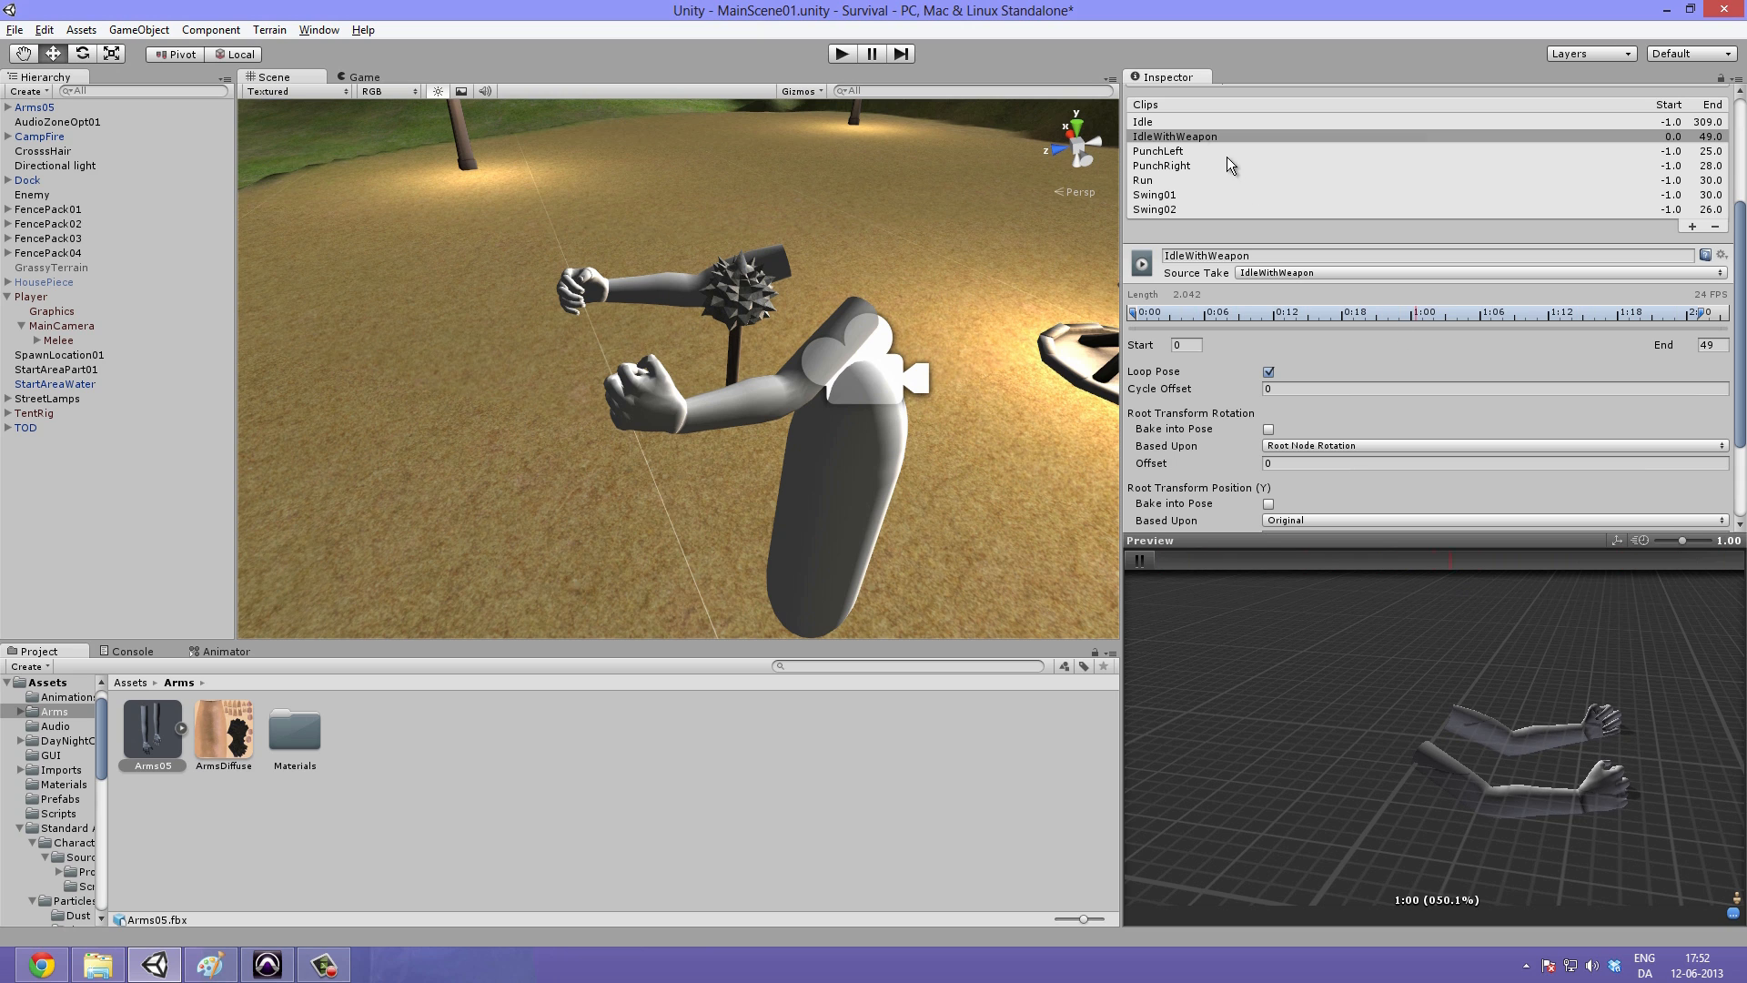
# Step: Clamp the Idle clip to its source take range, enable Loop Pose and play it in the preview
pyautogui.click(1194, 123)
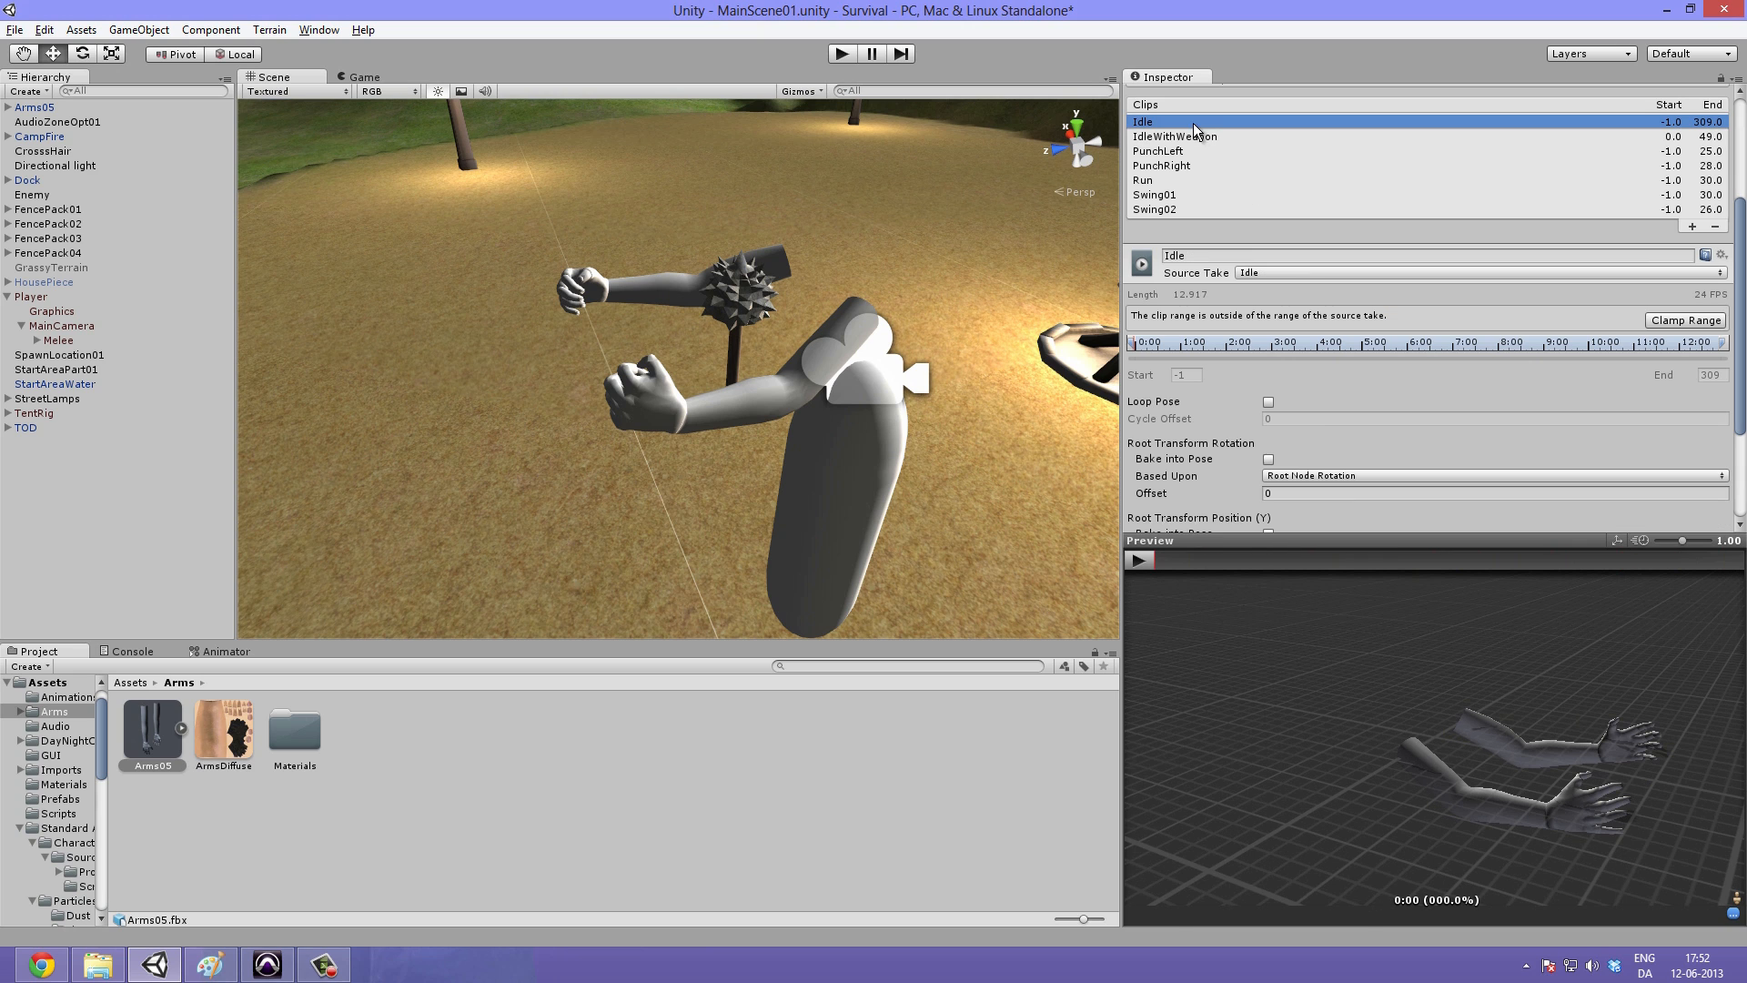
pyautogui.click(1686, 321)
pyautogui.click(1268, 371)
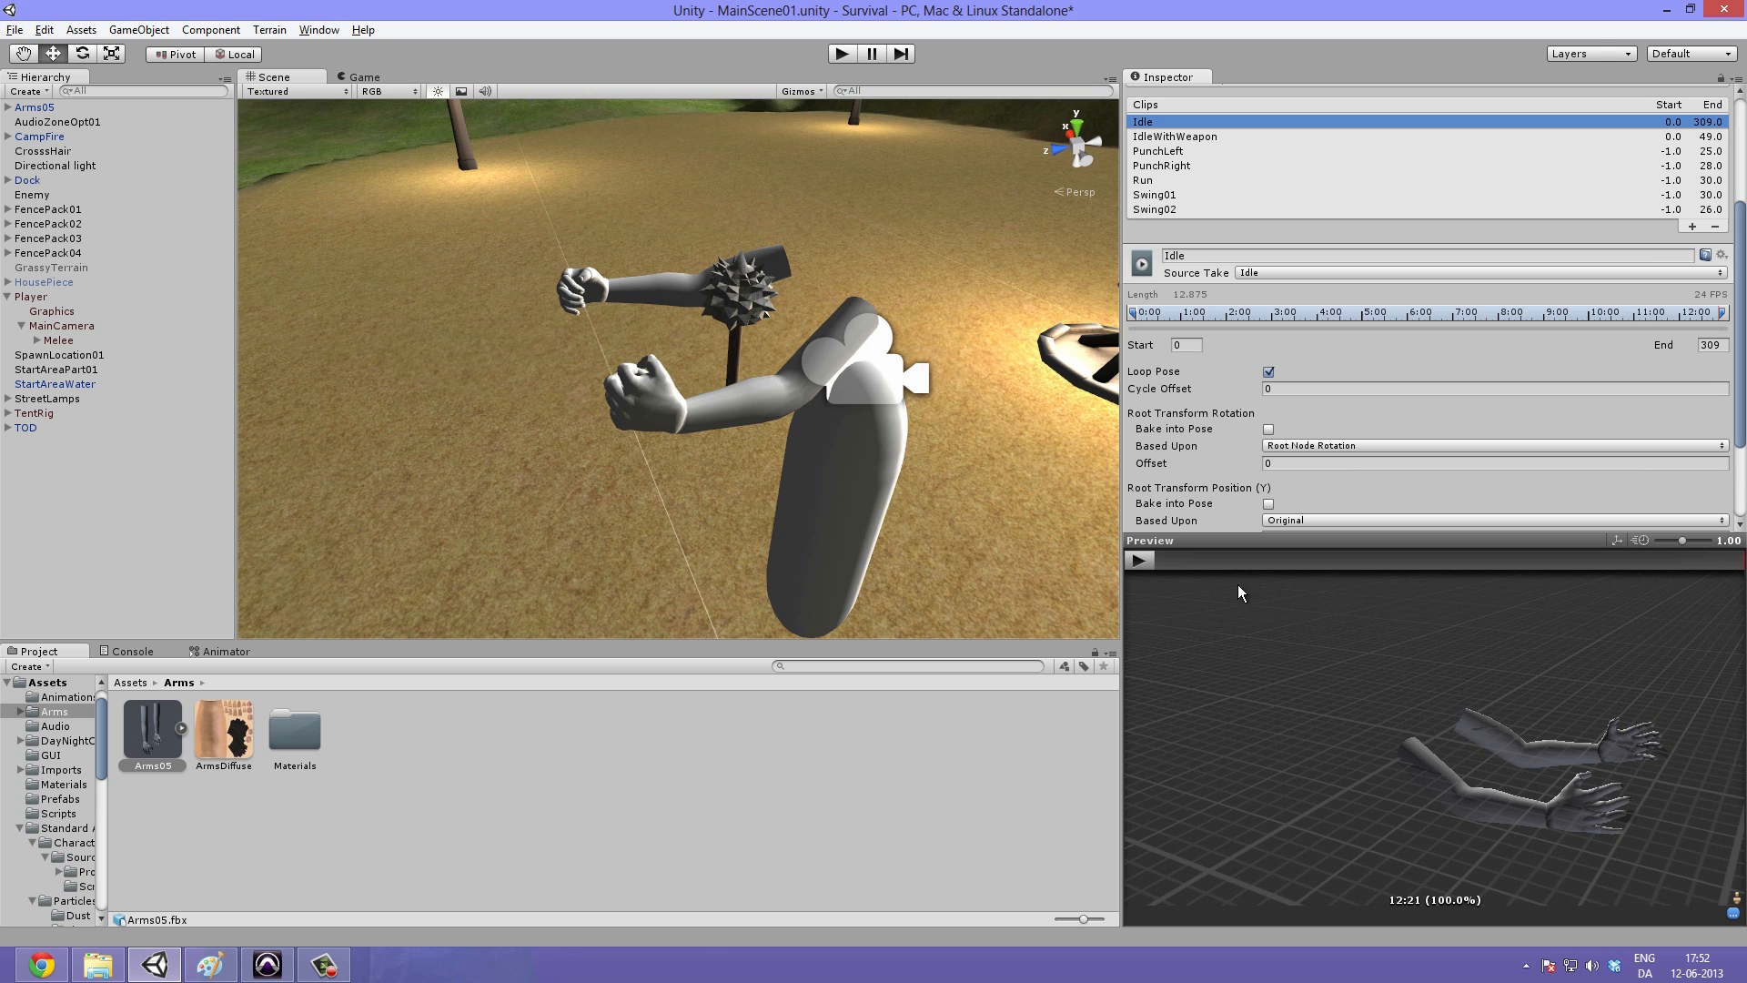
pyautogui.click(1143, 560)
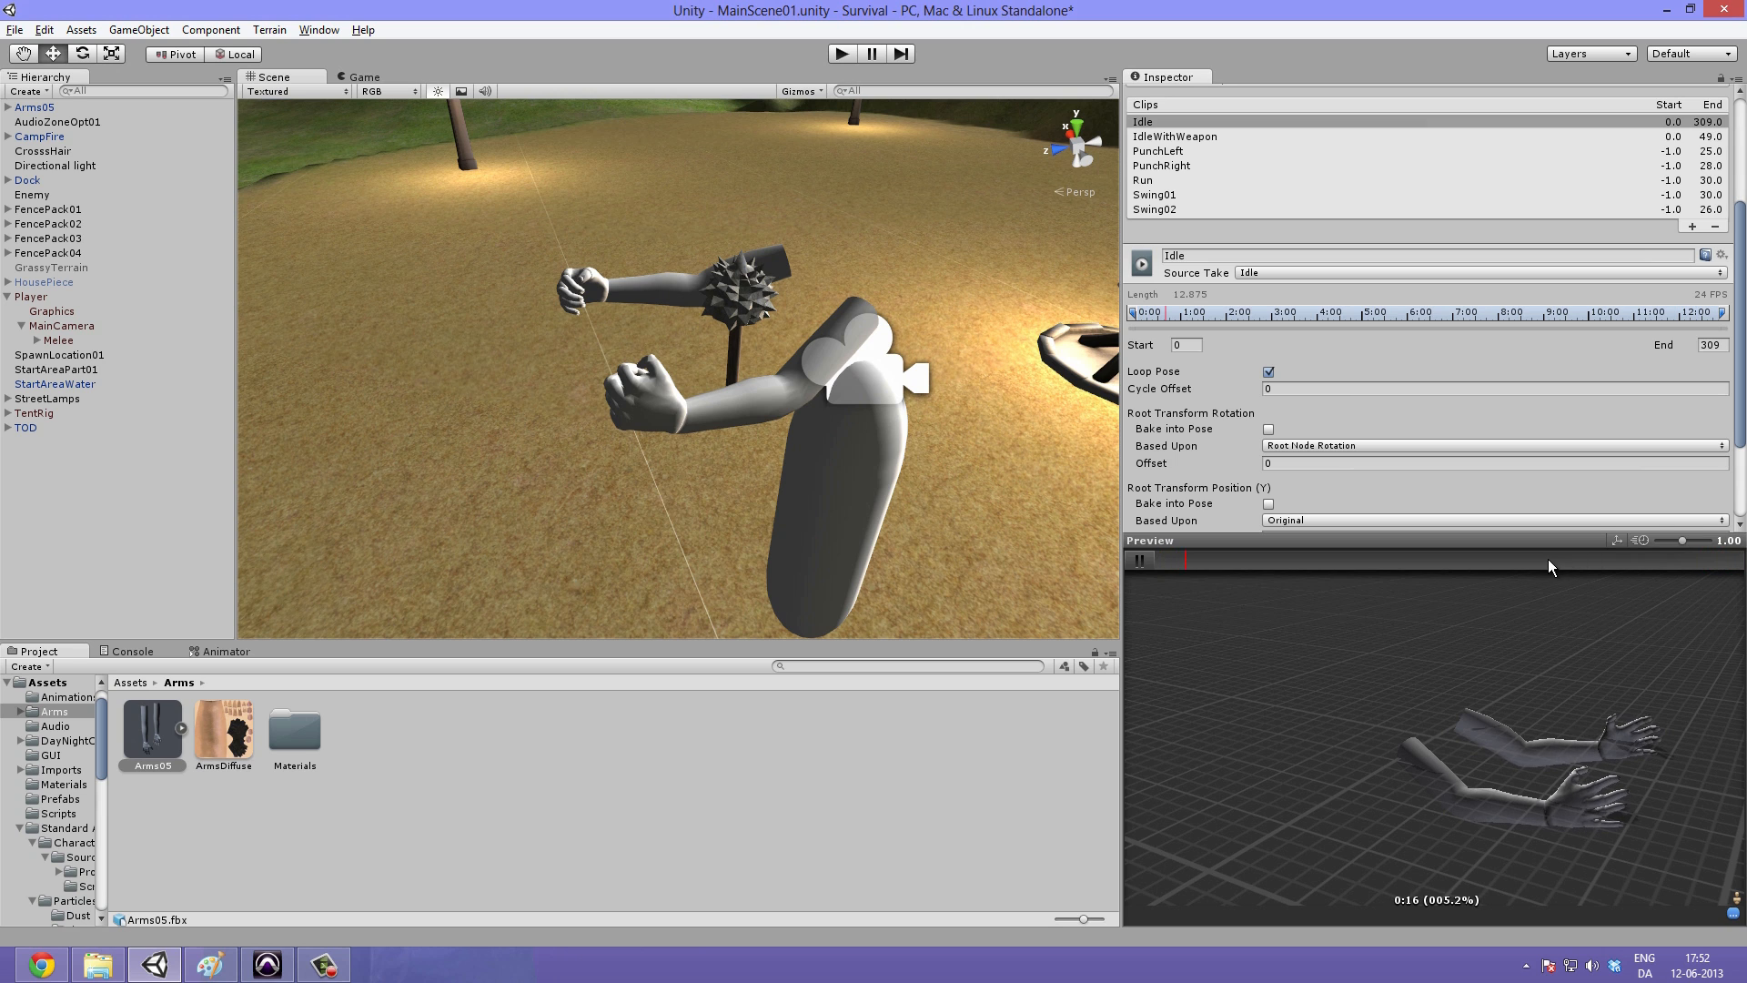
# Step: Clamp the PunchLeft and PunchRight clips to their source take ranges and play each in the preview
pyautogui.click(1183, 166)
pyautogui.click(1183, 151)
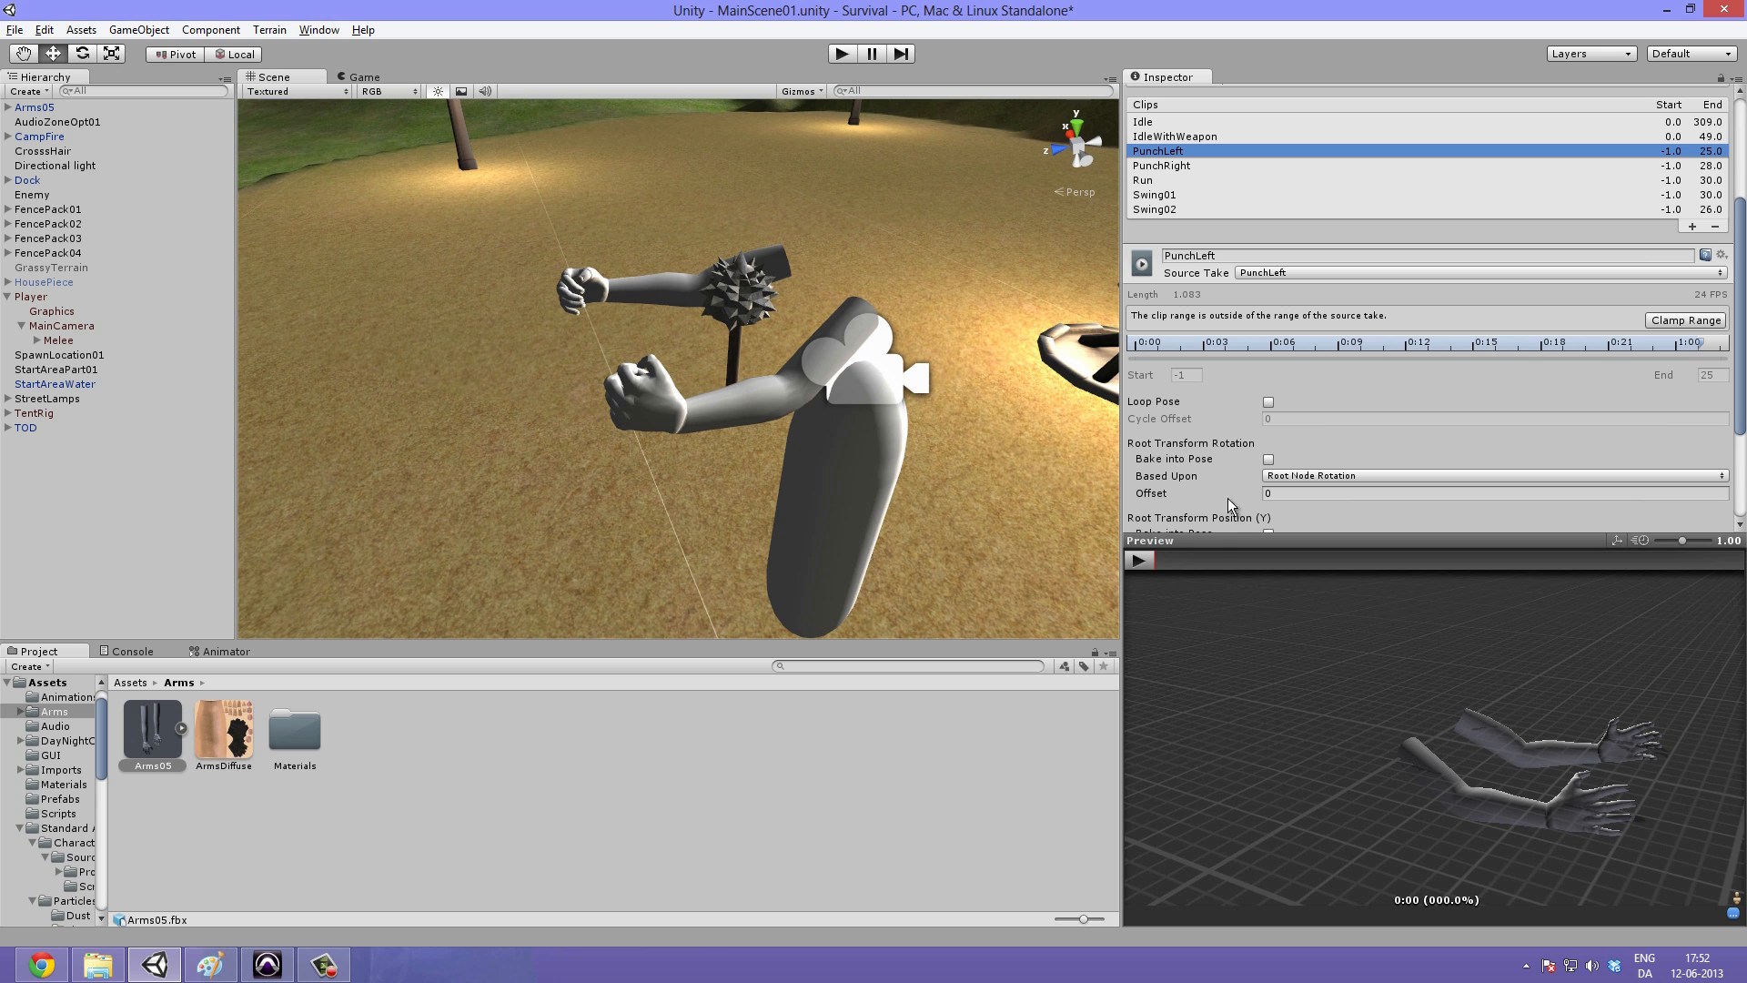
pyautogui.click(1667, 328)
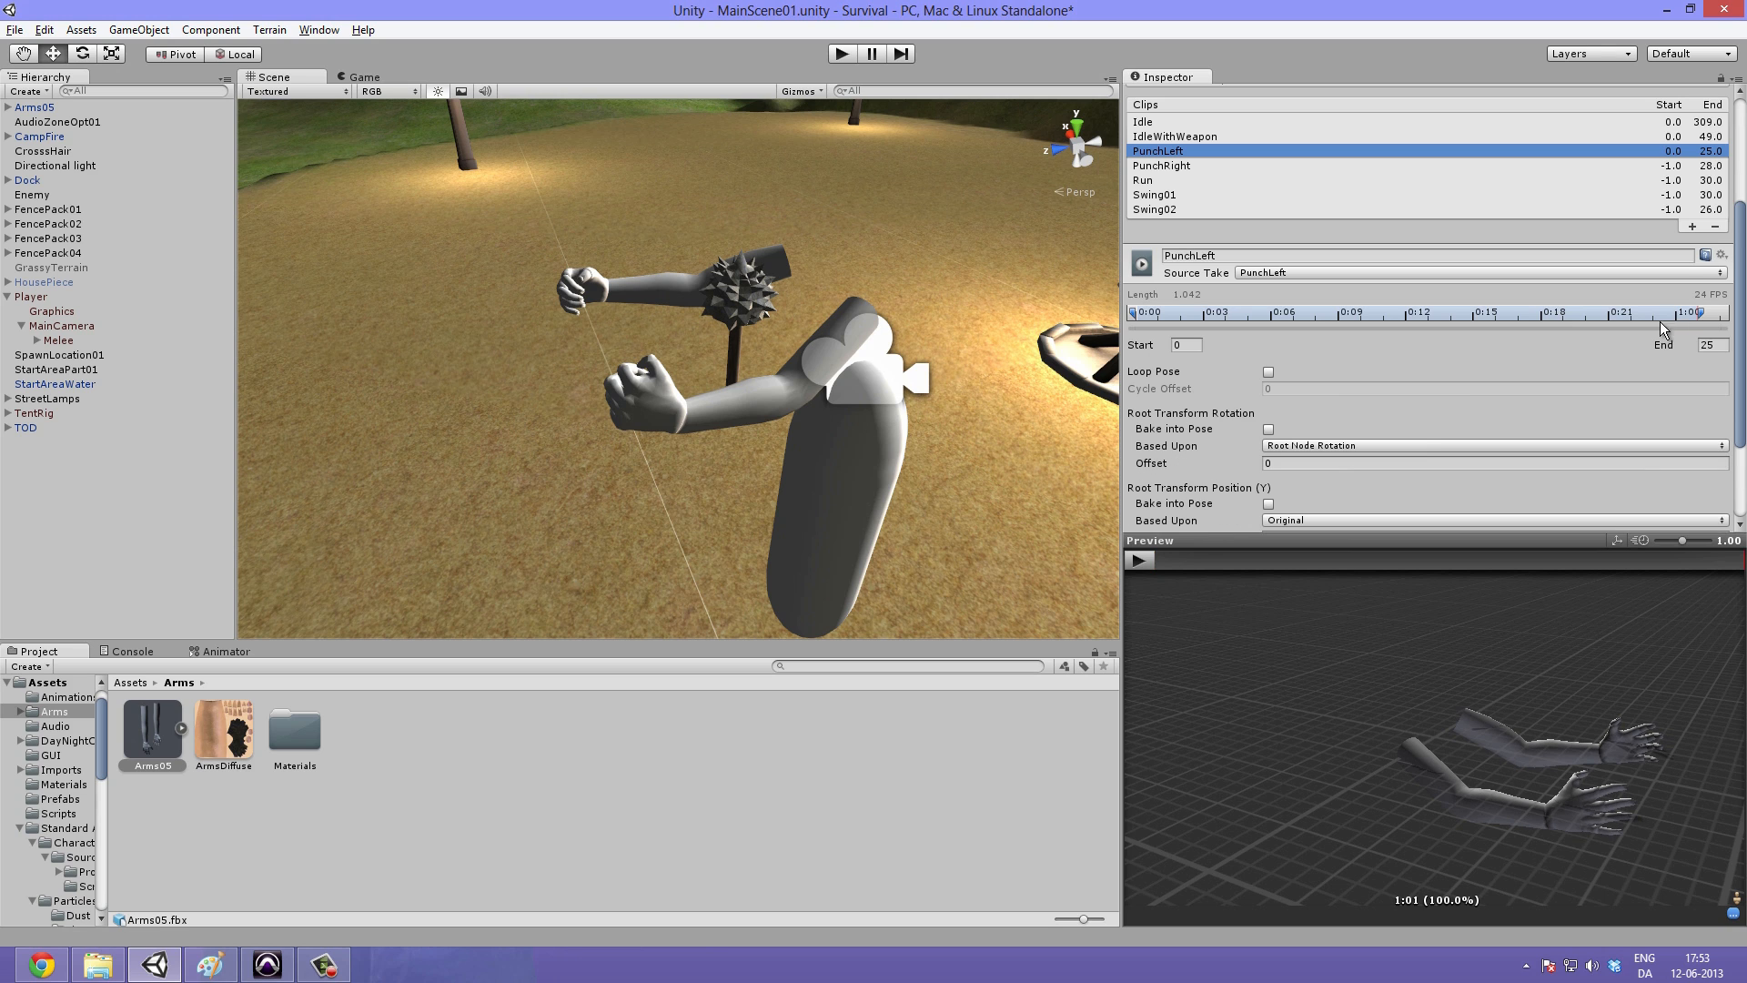
pyautogui.click(1142, 559)
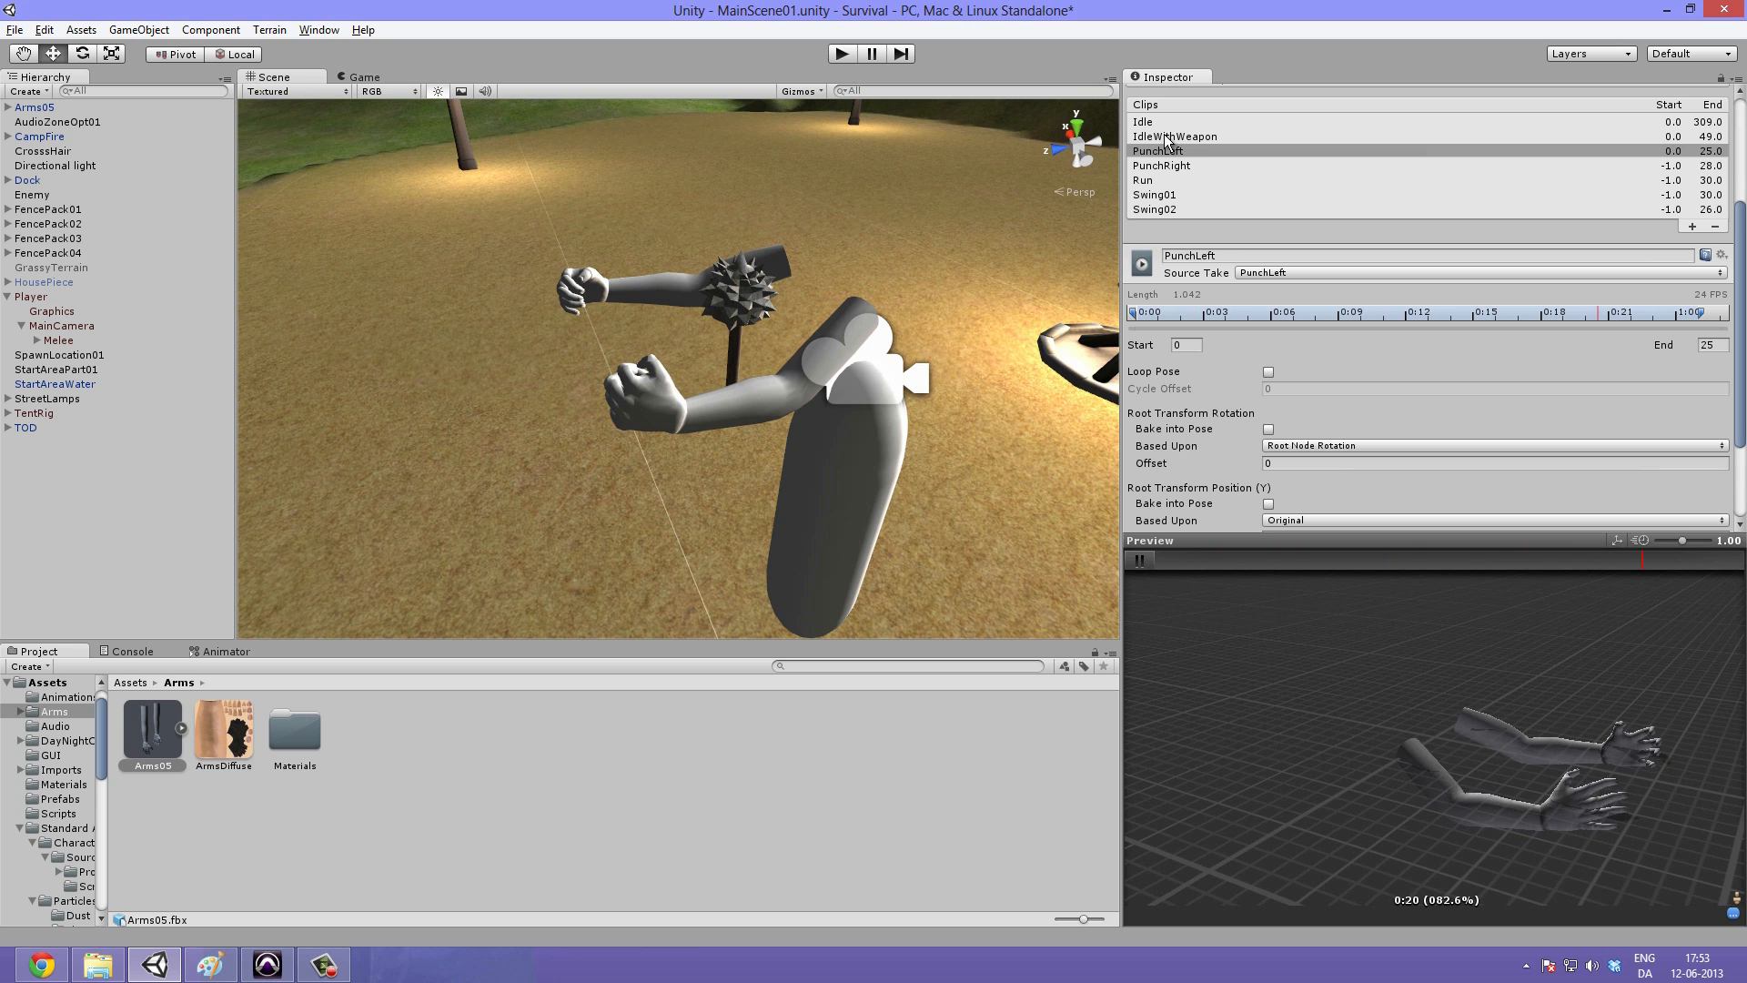
pyautogui.click(1174, 165)
pyautogui.click(1686, 319)
pyautogui.click(1140, 560)
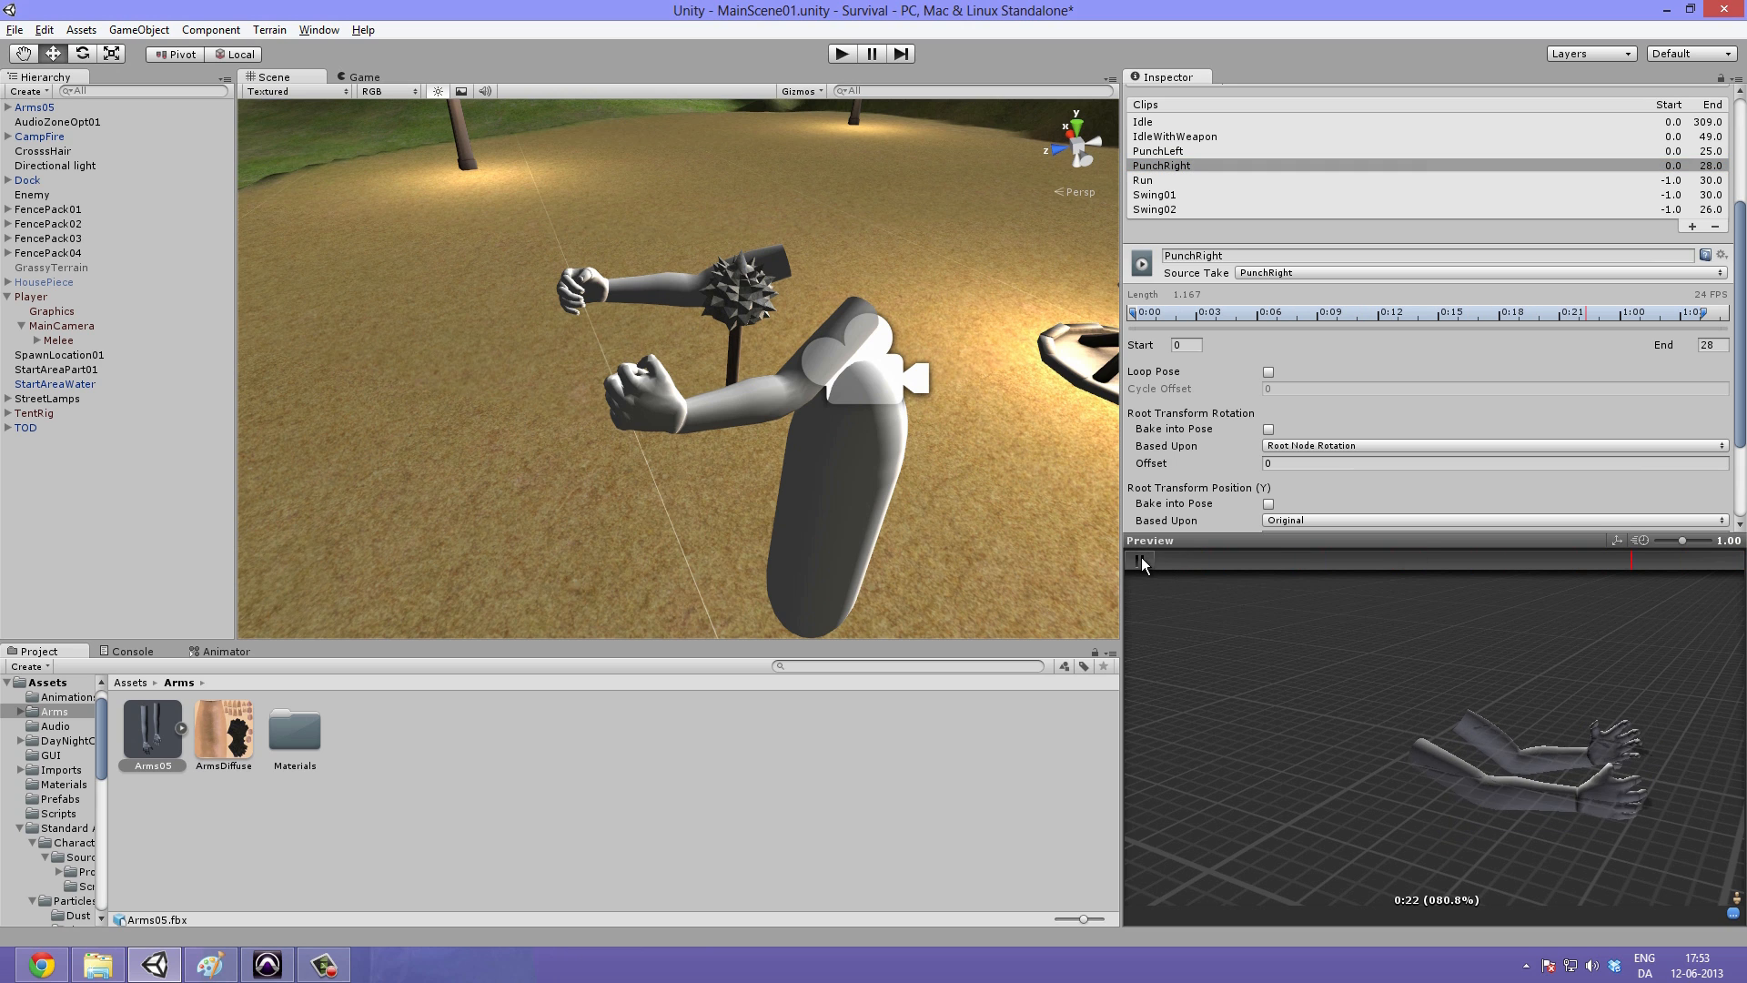
# Step: Clamp the Run clip to its source take range, enable Loop Pose and preview its motion
pyautogui.click(1155, 180)
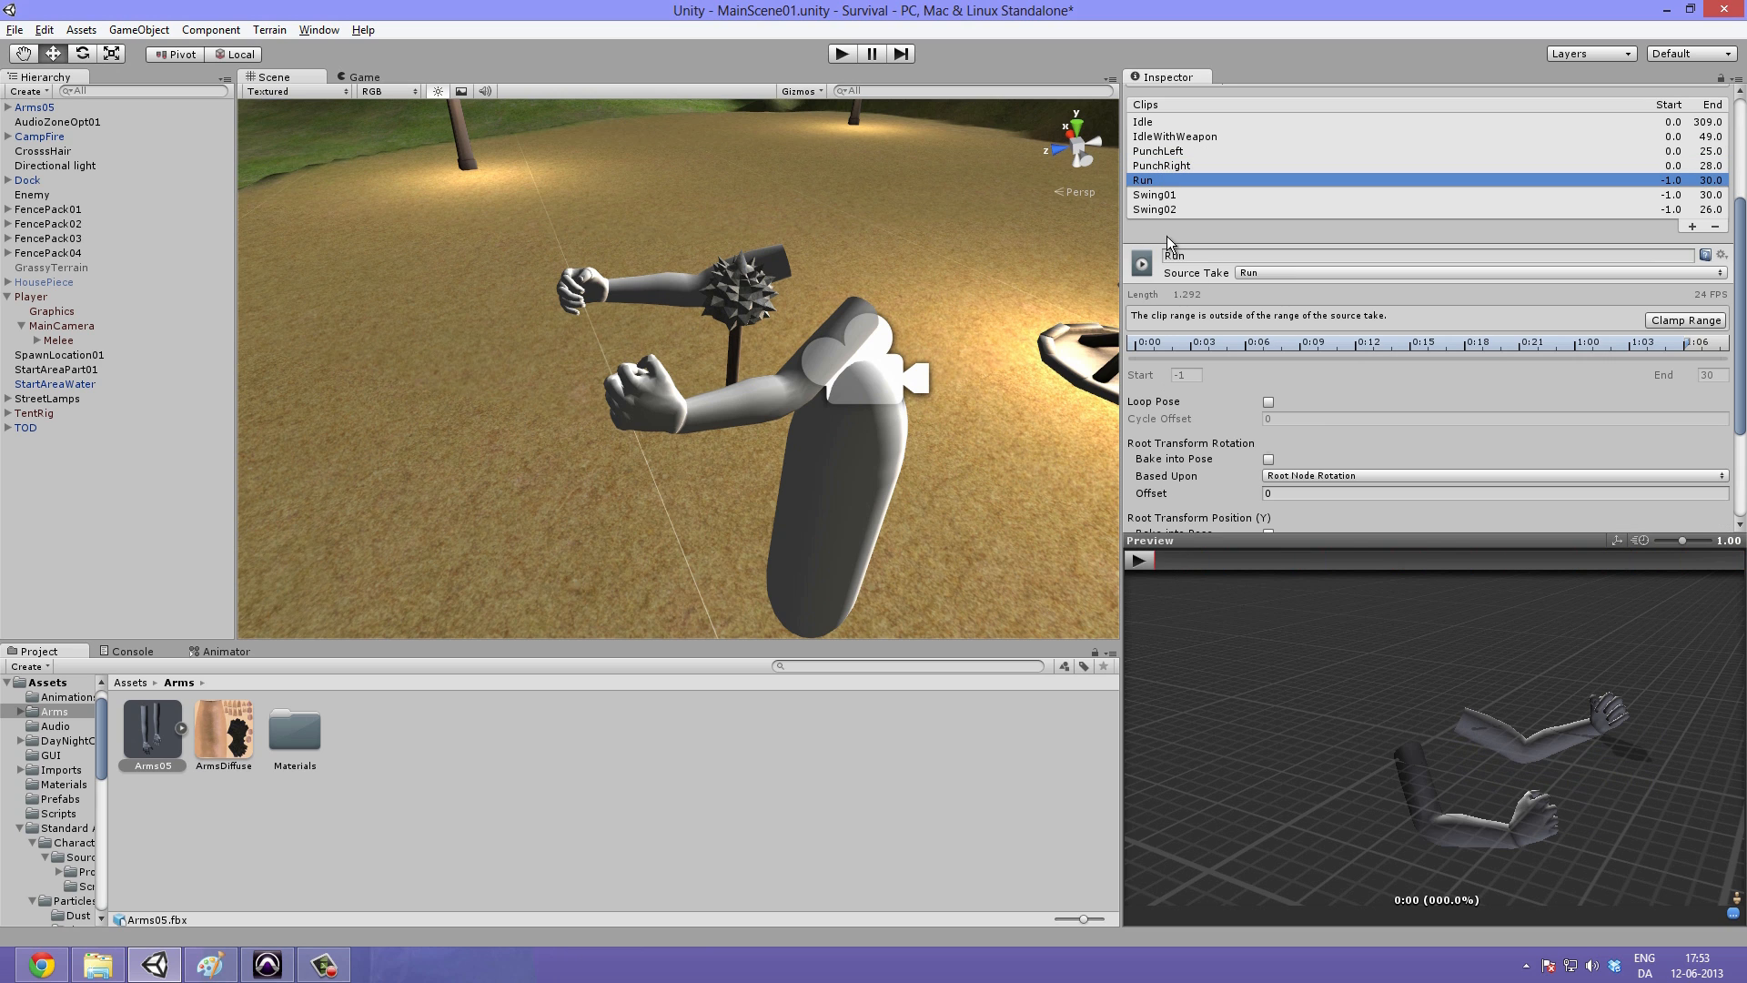
pyautogui.click(1684, 321)
pyautogui.click(1268, 372)
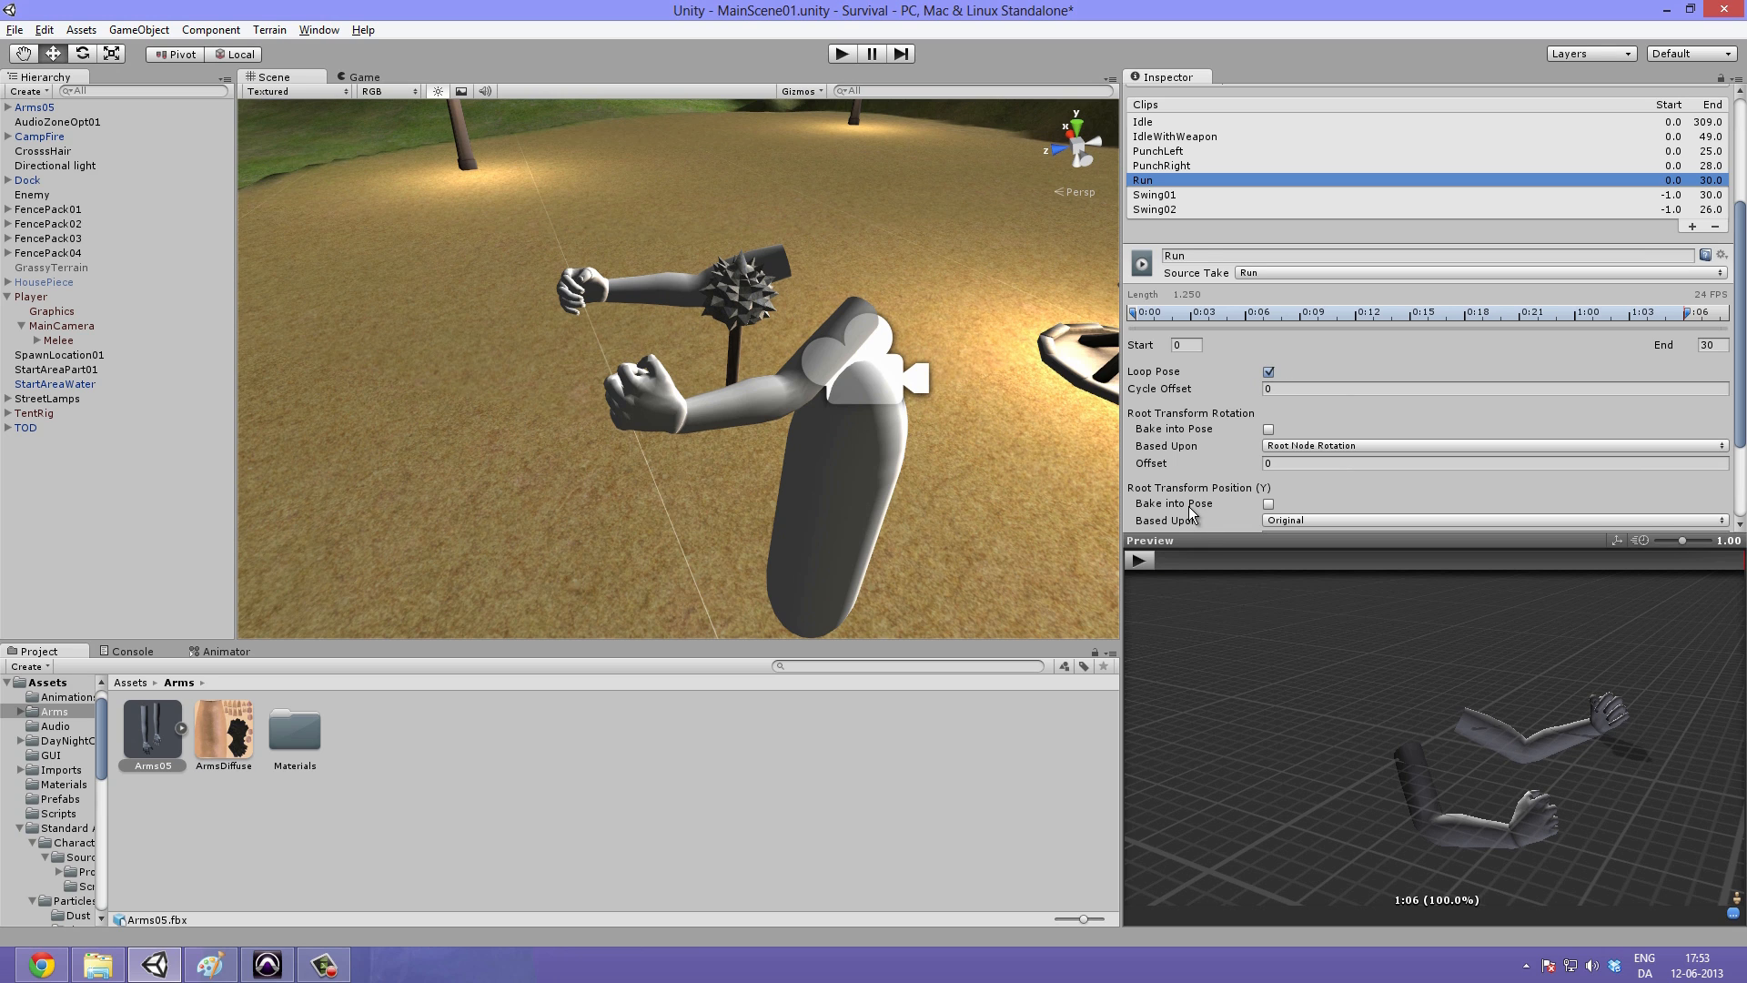
pyautogui.click(1148, 555)
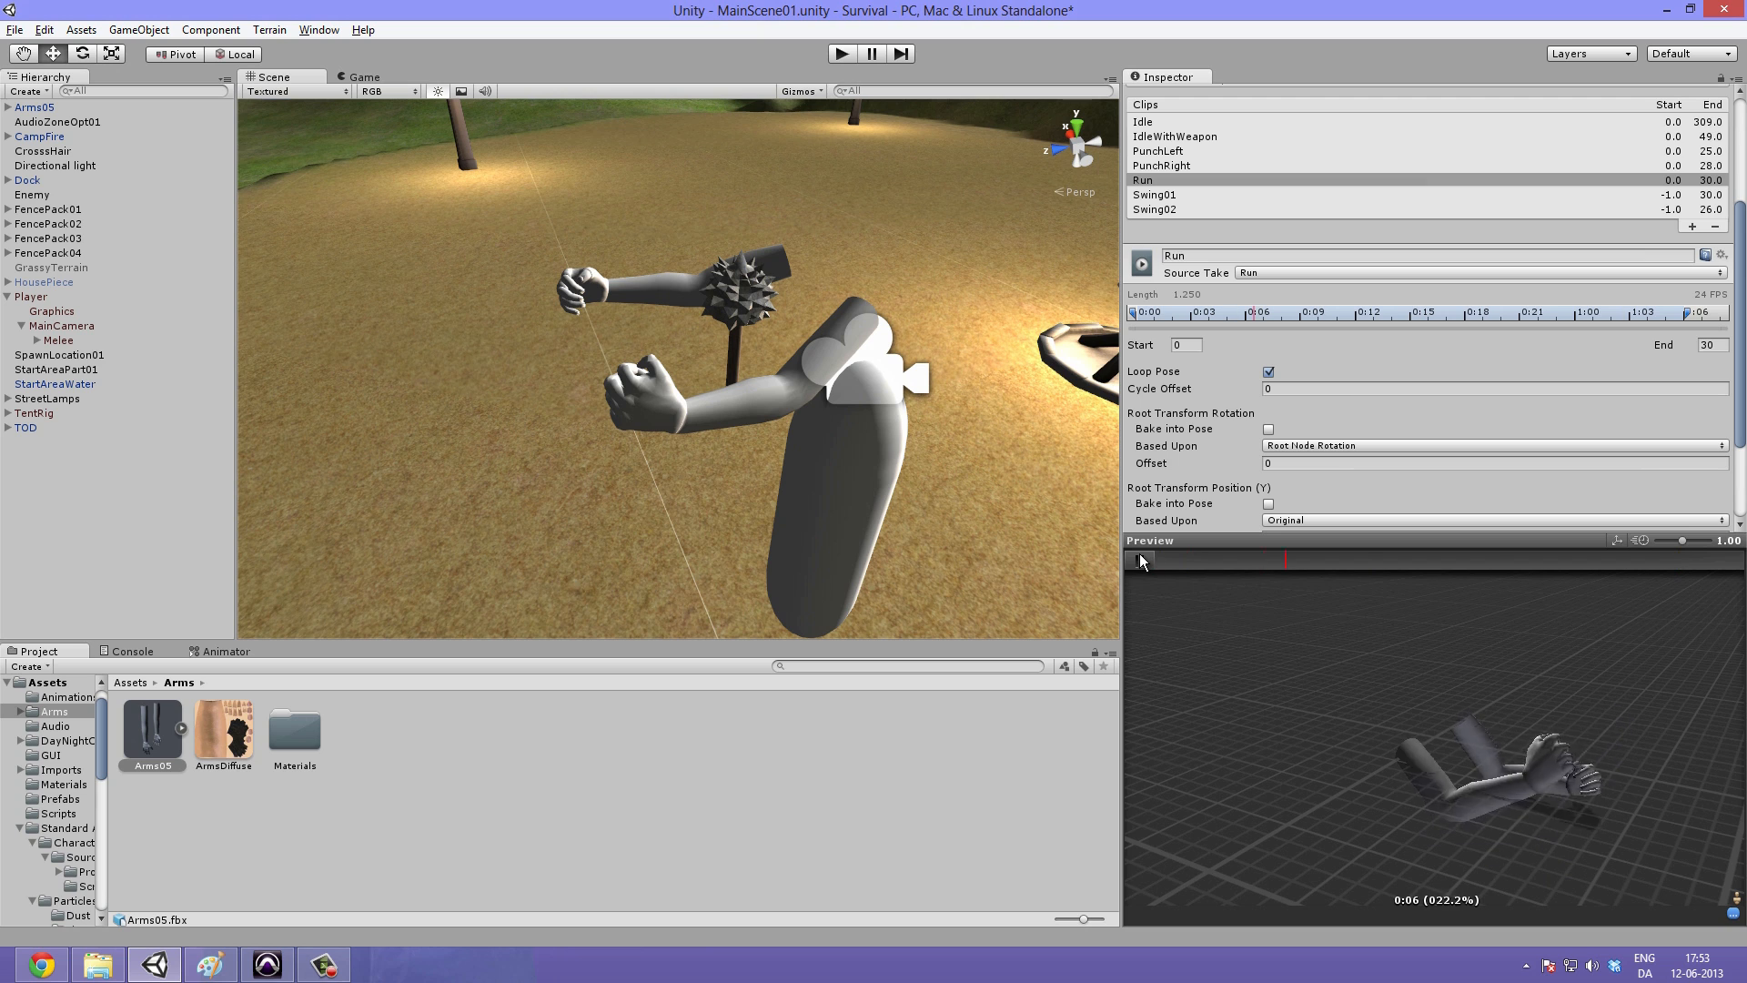
pyautogui.click(1149, 559)
# Step: Clamp the Swing01 and Swing02 clips to their source take ranges and preview each swing
pyautogui.click(1184, 198)
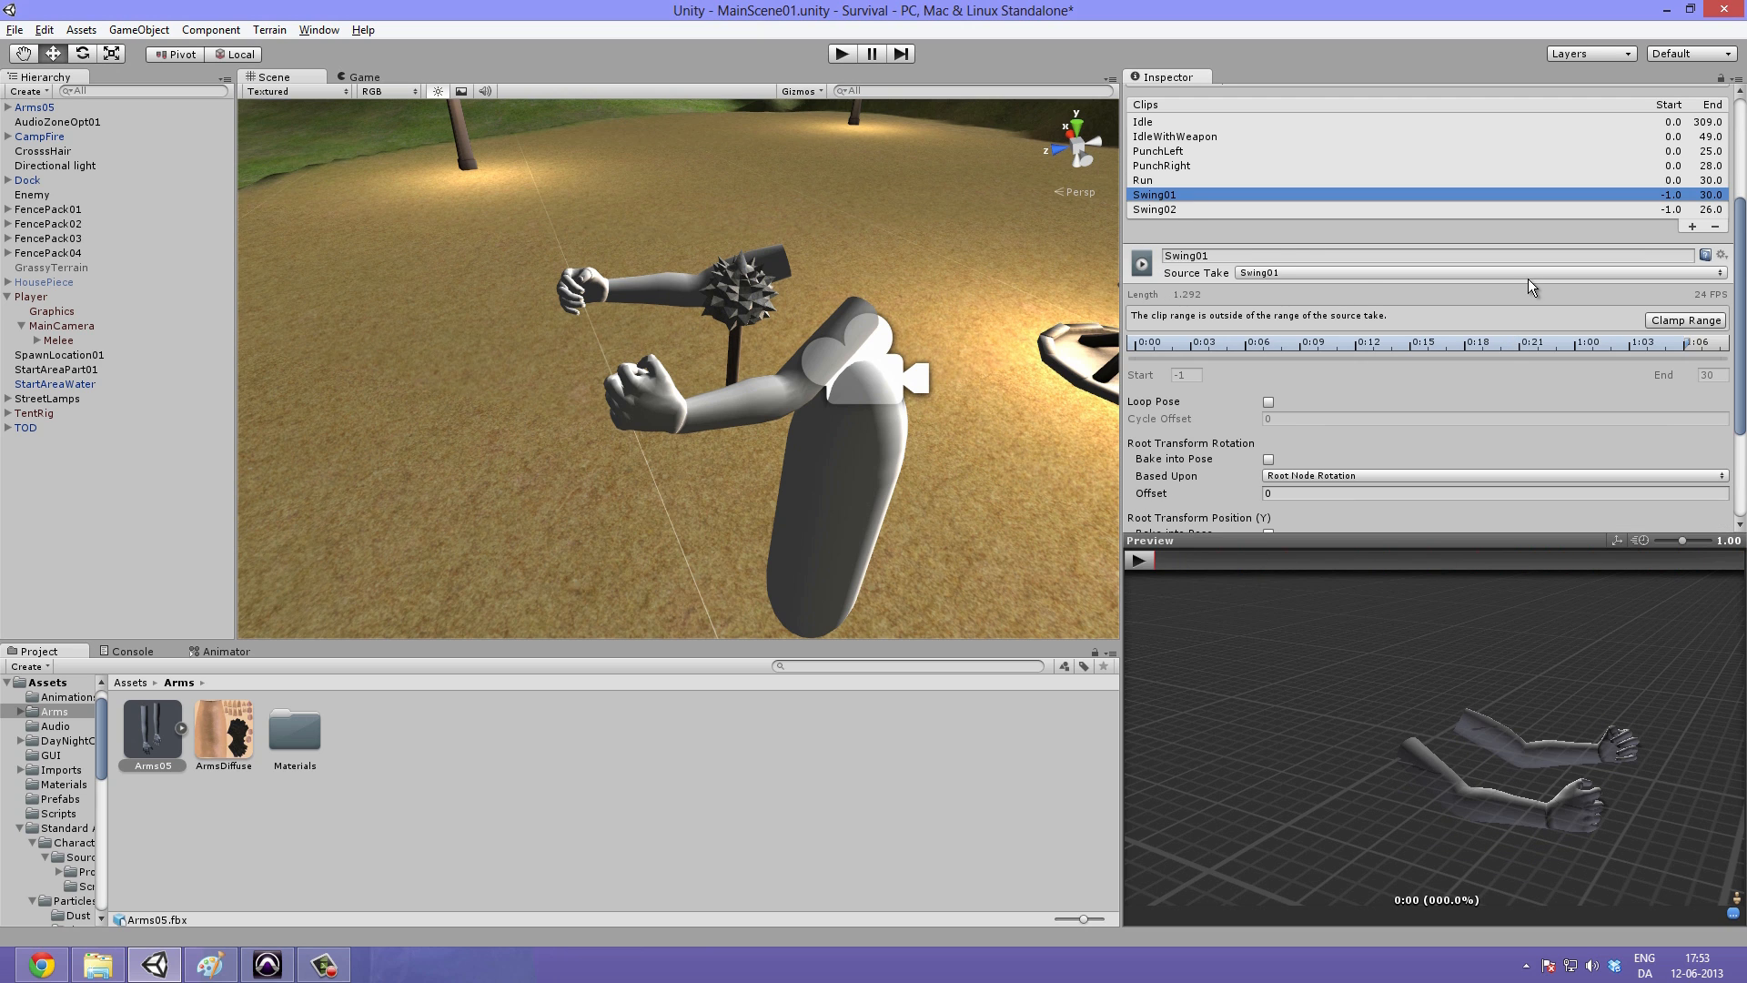
pyautogui.click(1679, 321)
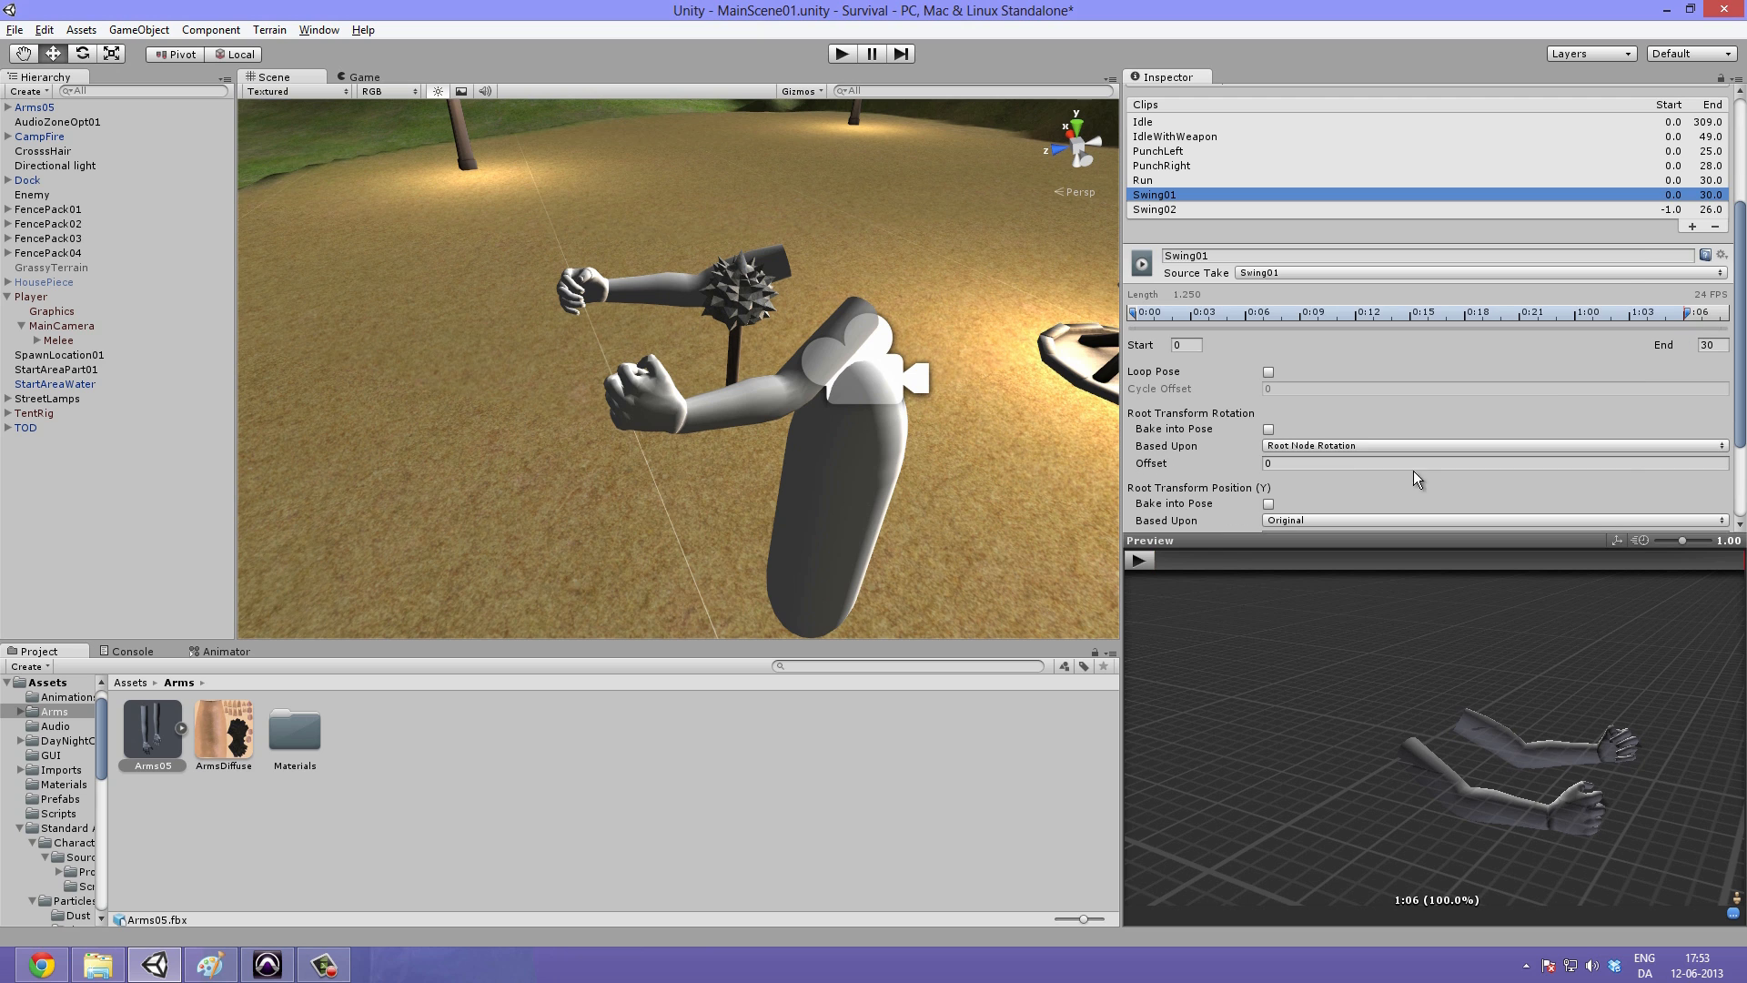
pyautogui.click(1140, 559)
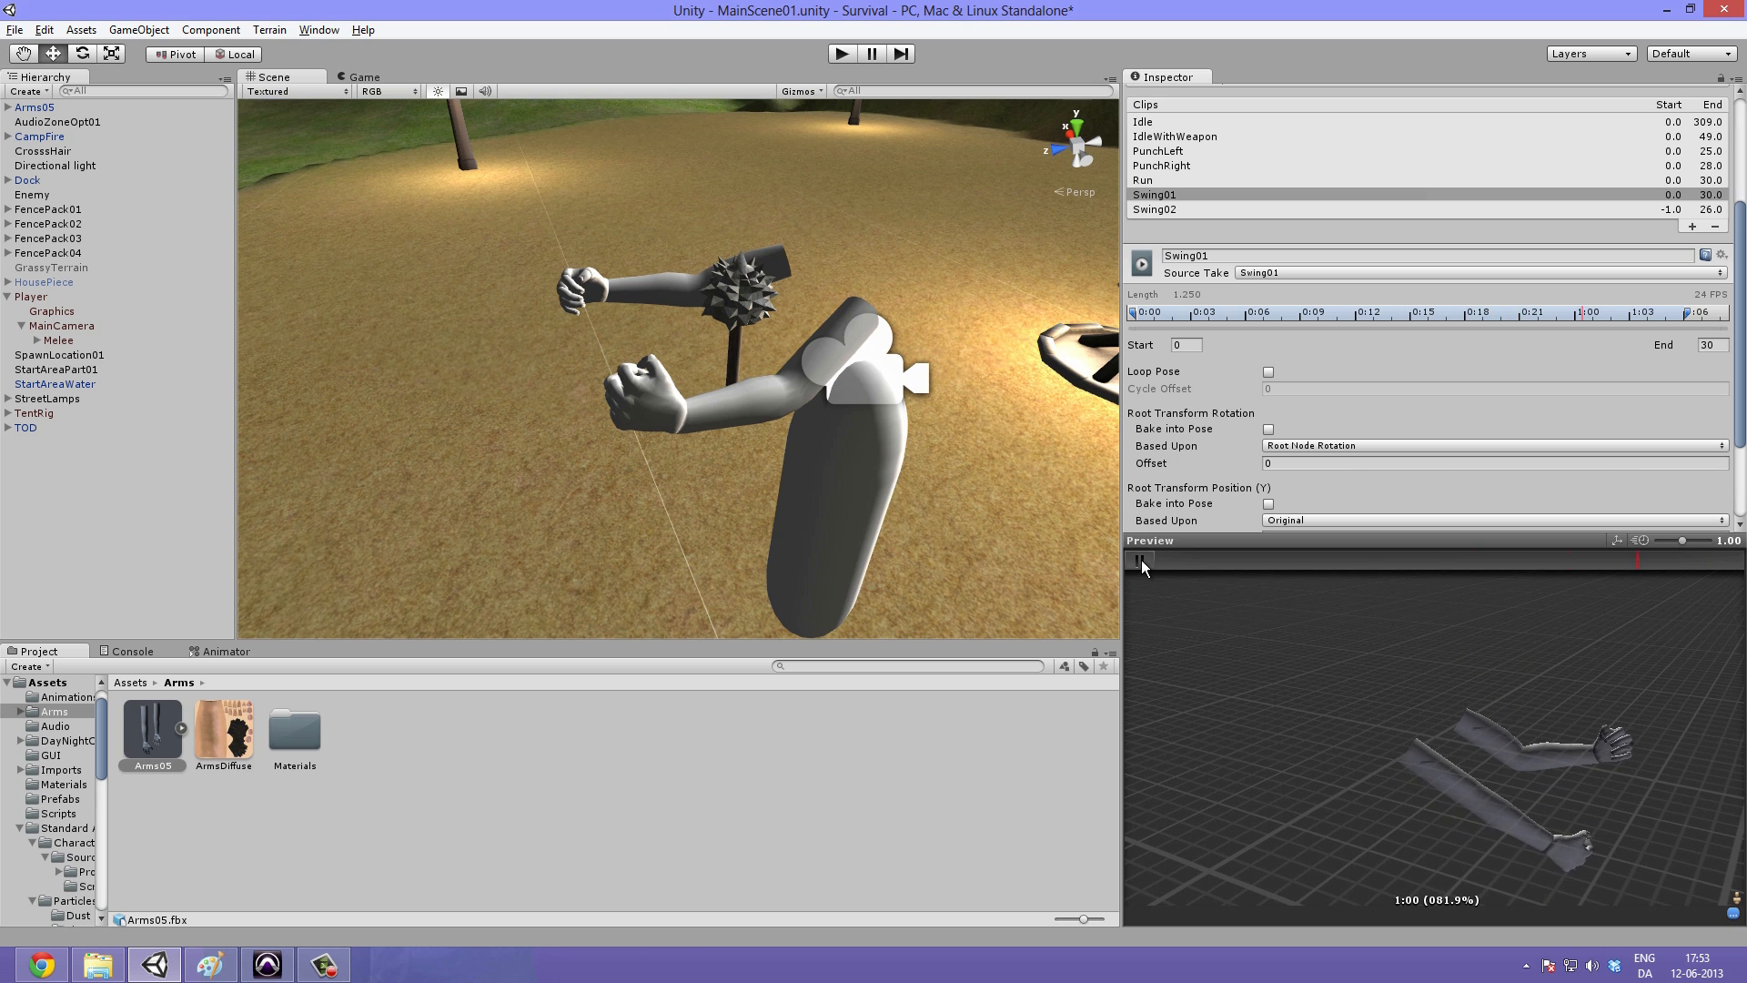
pyautogui.click(1221, 210)
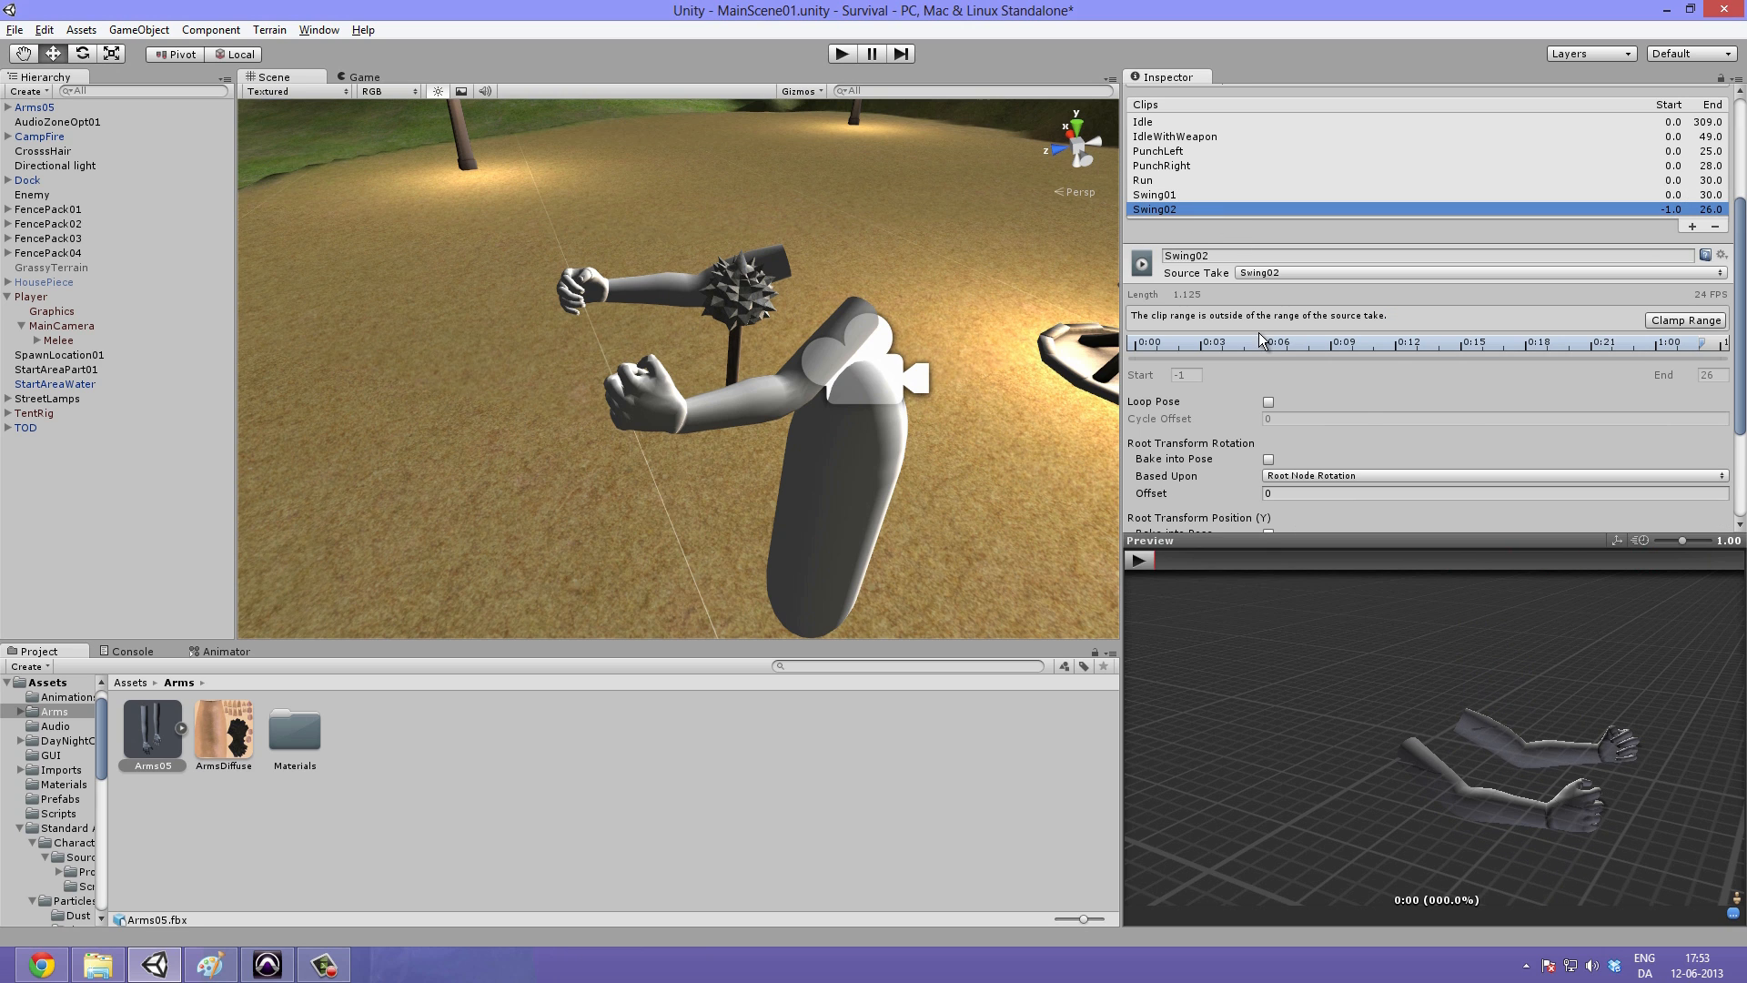
pyautogui.click(1679, 322)
pyautogui.click(1139, 559)
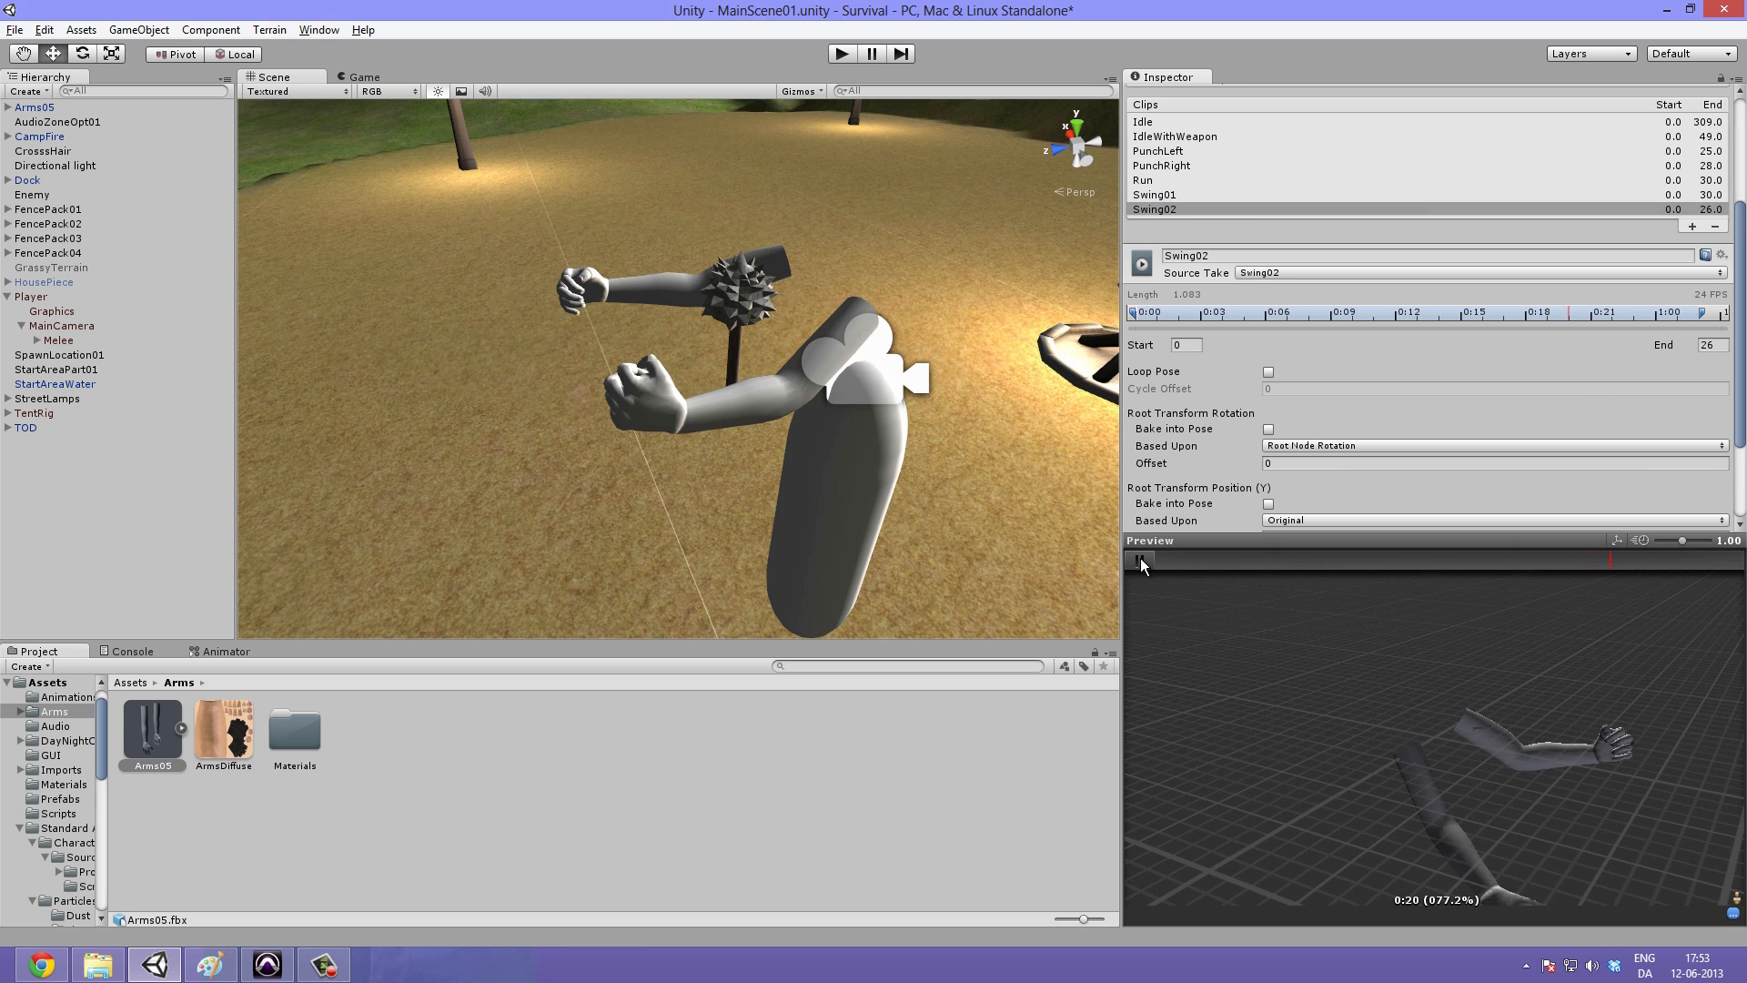
pyautogui.click(1139, 559)
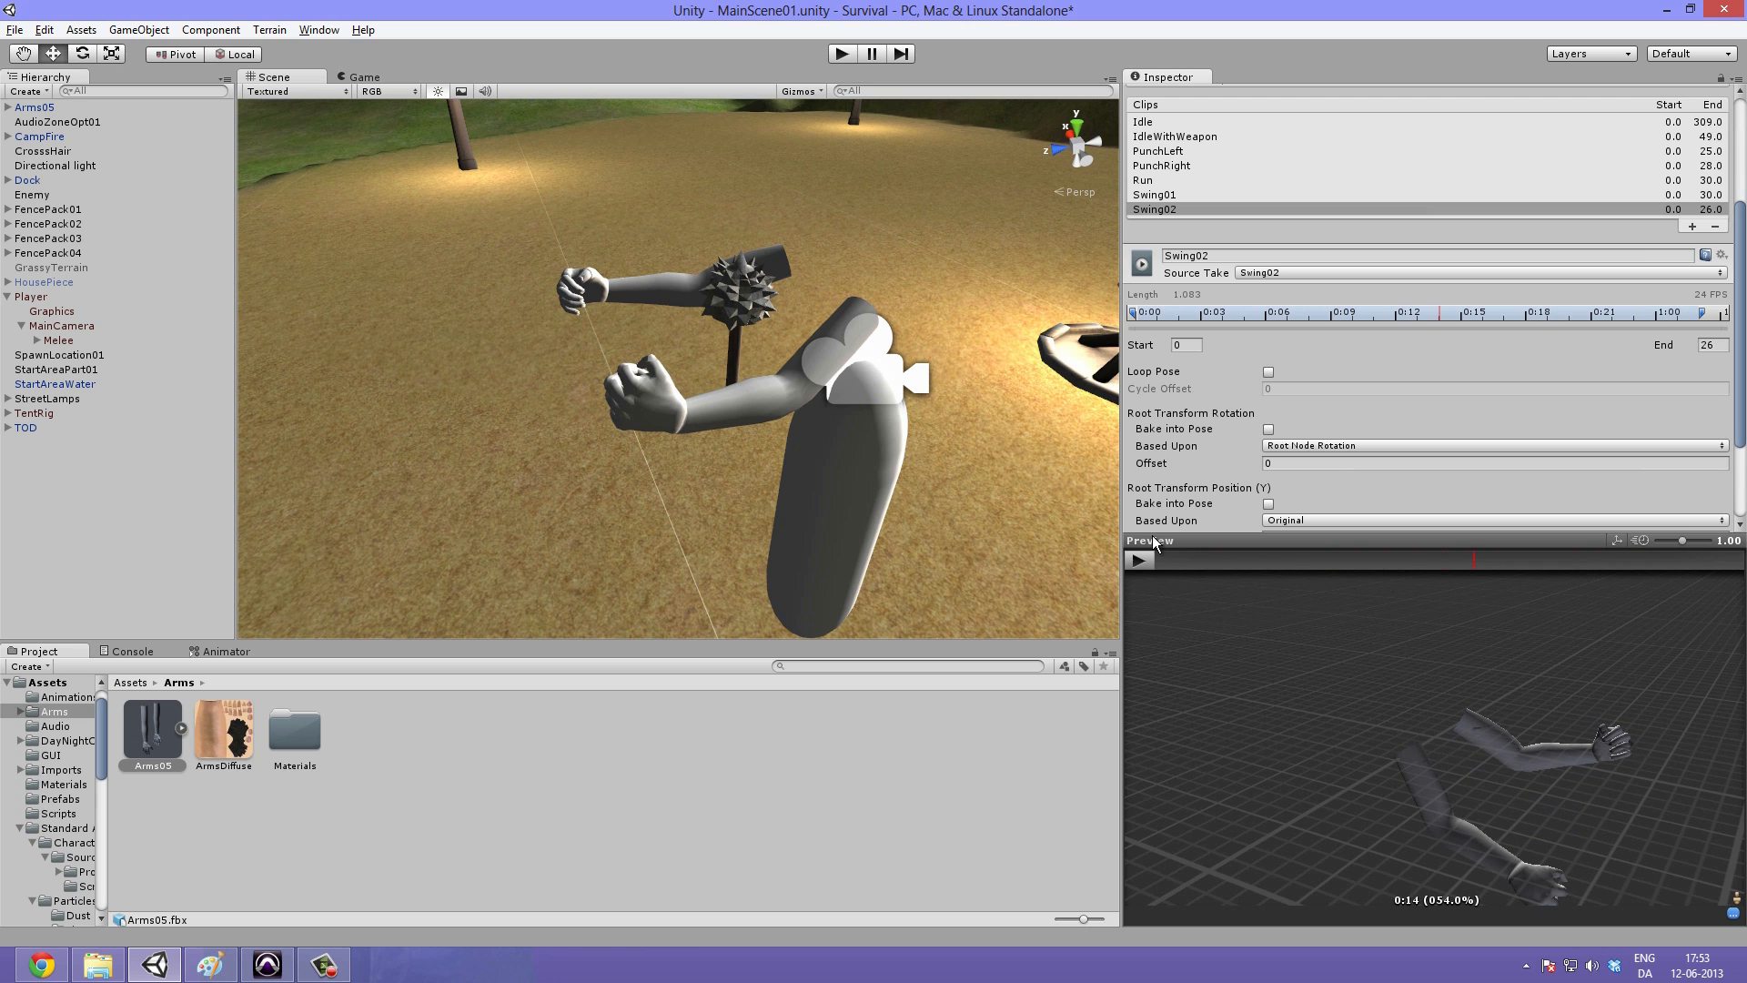
# Step: Review the clip list and Swing02 settings, and apply the changed import settings to Arms05
pyautogui.scroll(3, 1303, 302)
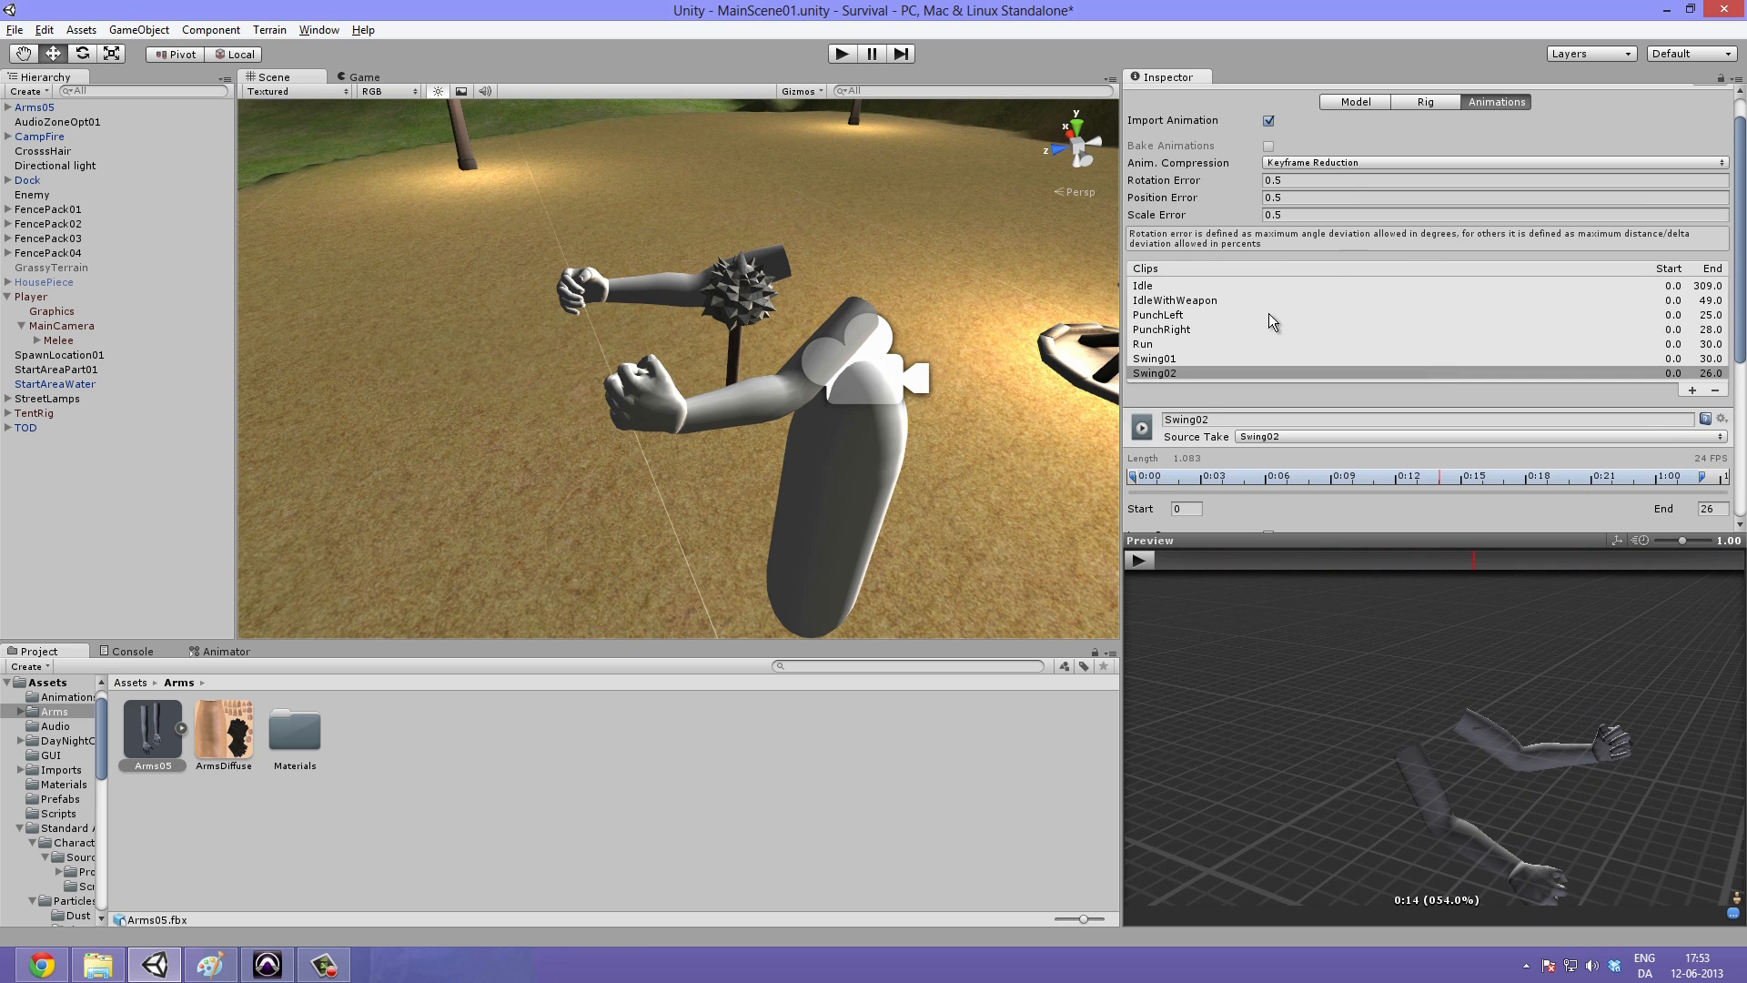
pyautogui.scroll(-5, 1265, 421)
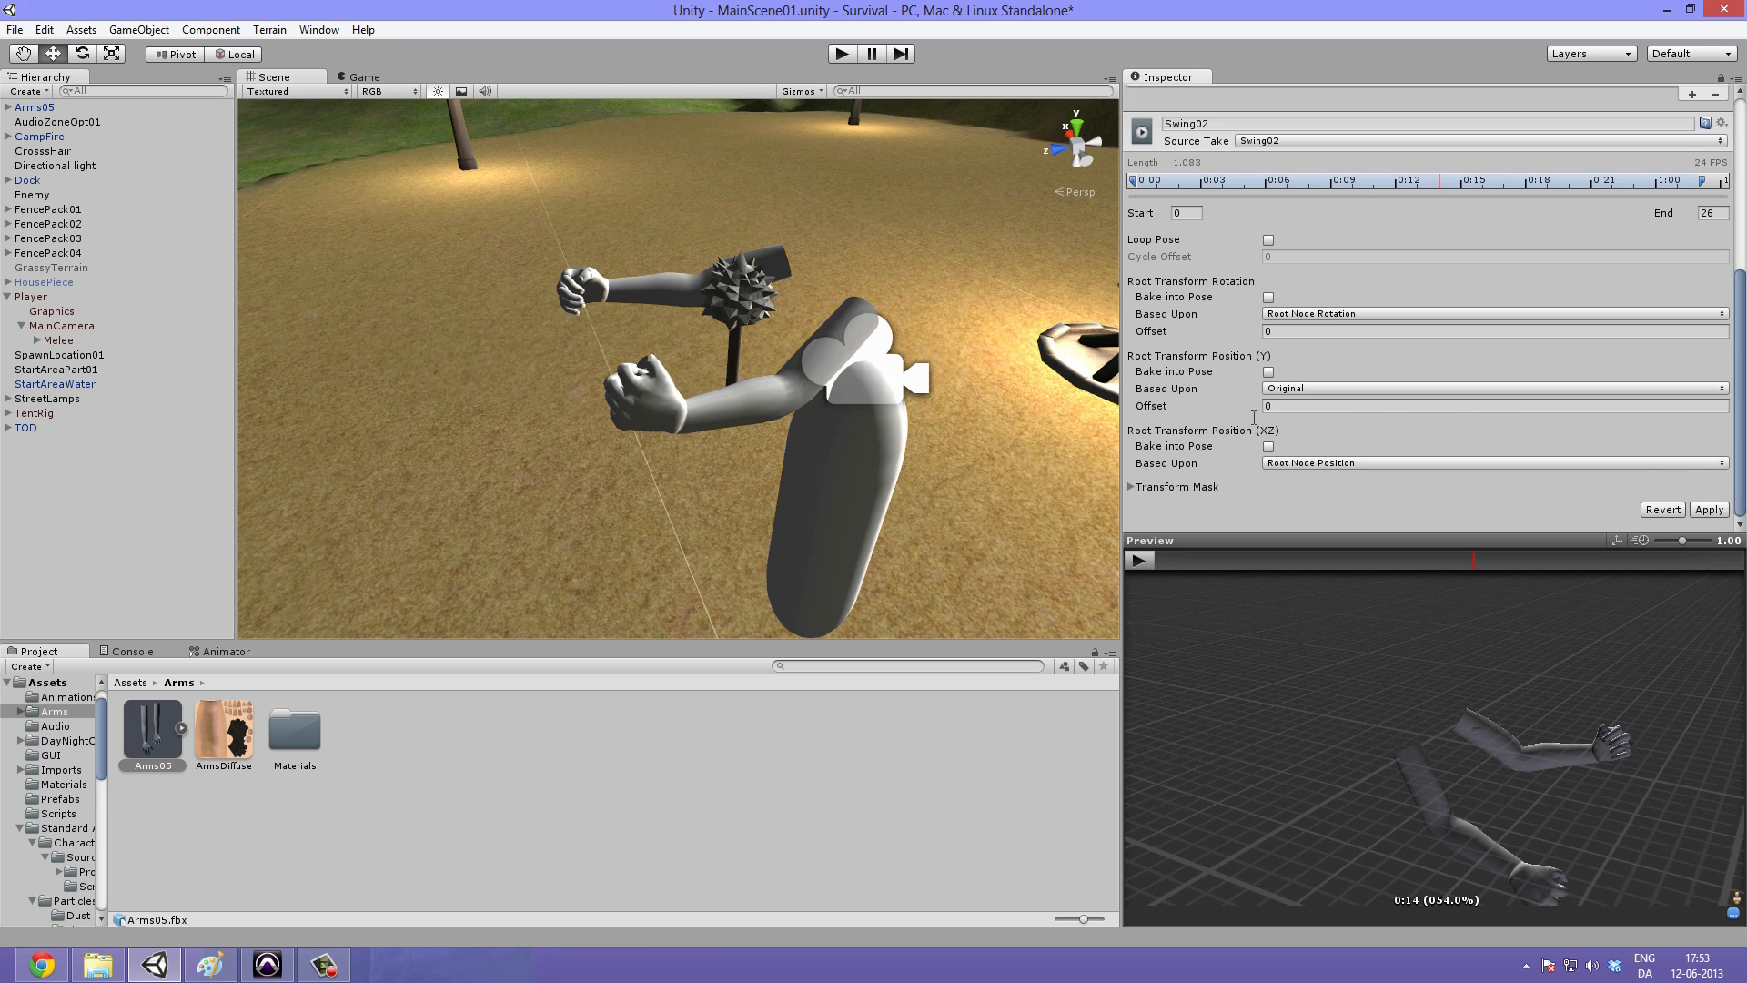
pyautogui.click(1700, 510)
# Step: Make the Arms05 object in the scene a child of the Player's MainCamera
pyautogui.moveTo(694, 364); pyautogui.dragTo(717, 308, button='middle')
pyautogui.keyDown('alt'); pyautogui.moveTo(845, 356); pyautogui.dragTo(730, 333); pyautogui.keyUp('alt')
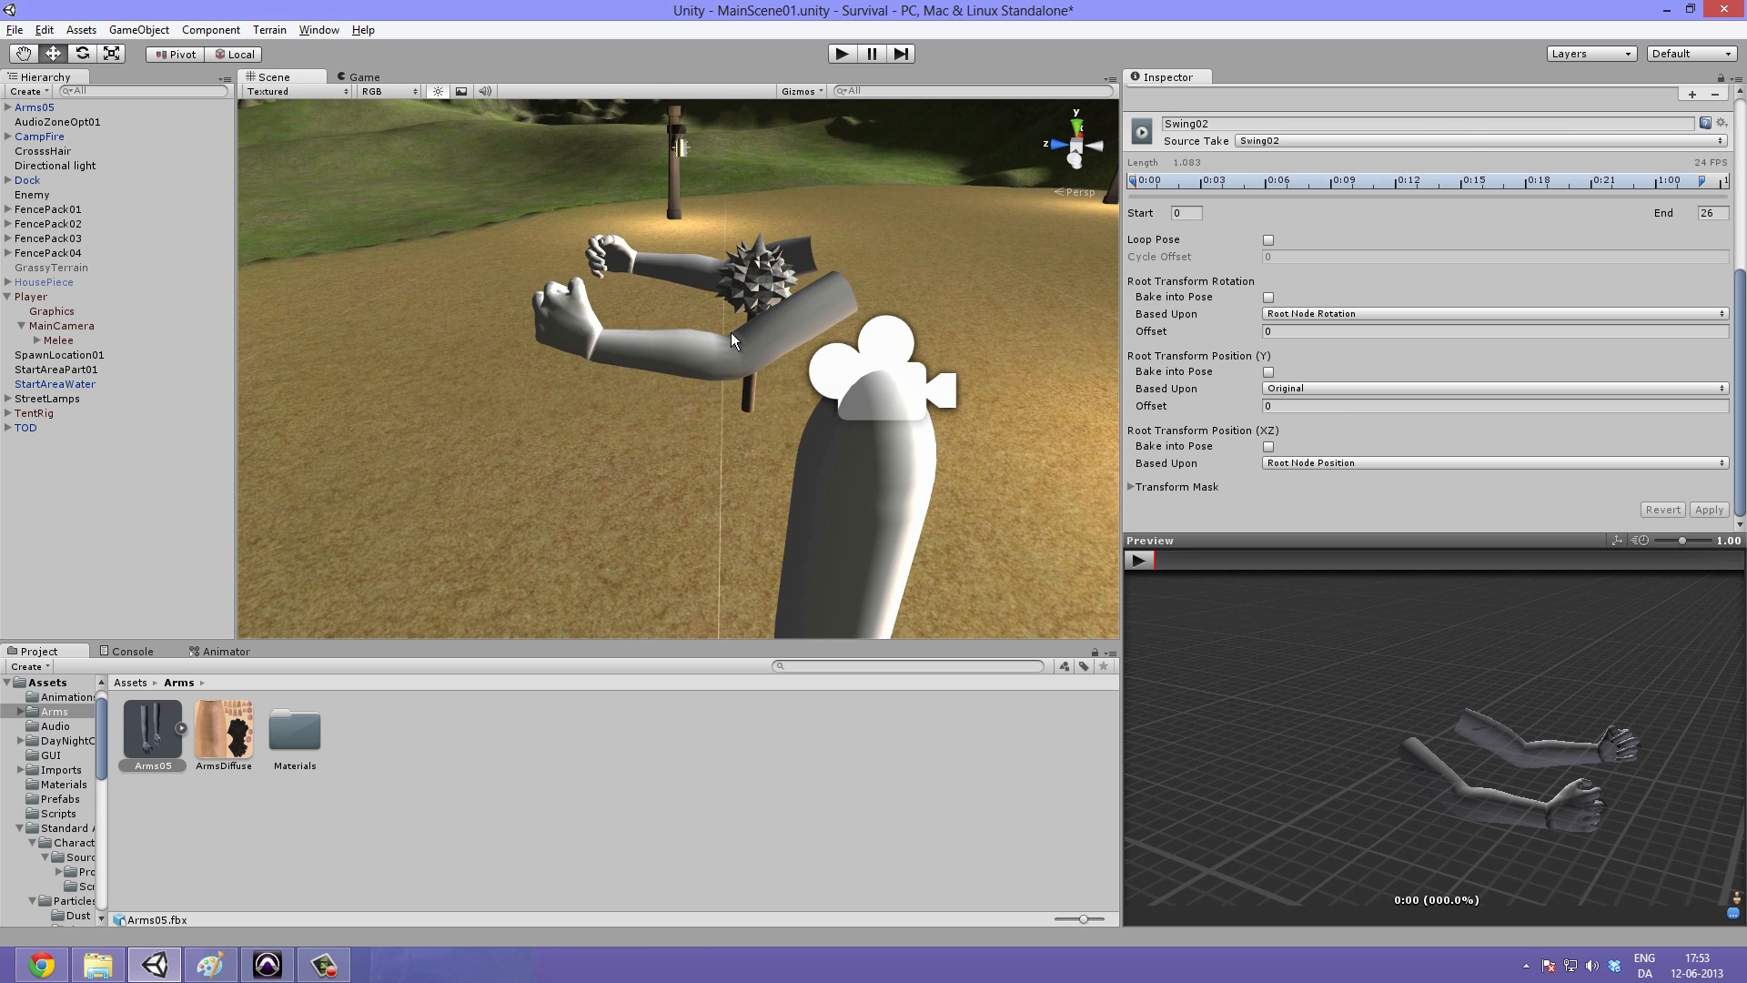
pyautogui.click(730, 337)
pyautogui.scroll(-3, 789, 384)
pyautogui.moveTo(70, 110); pyautogui.dragTo(100, 333)
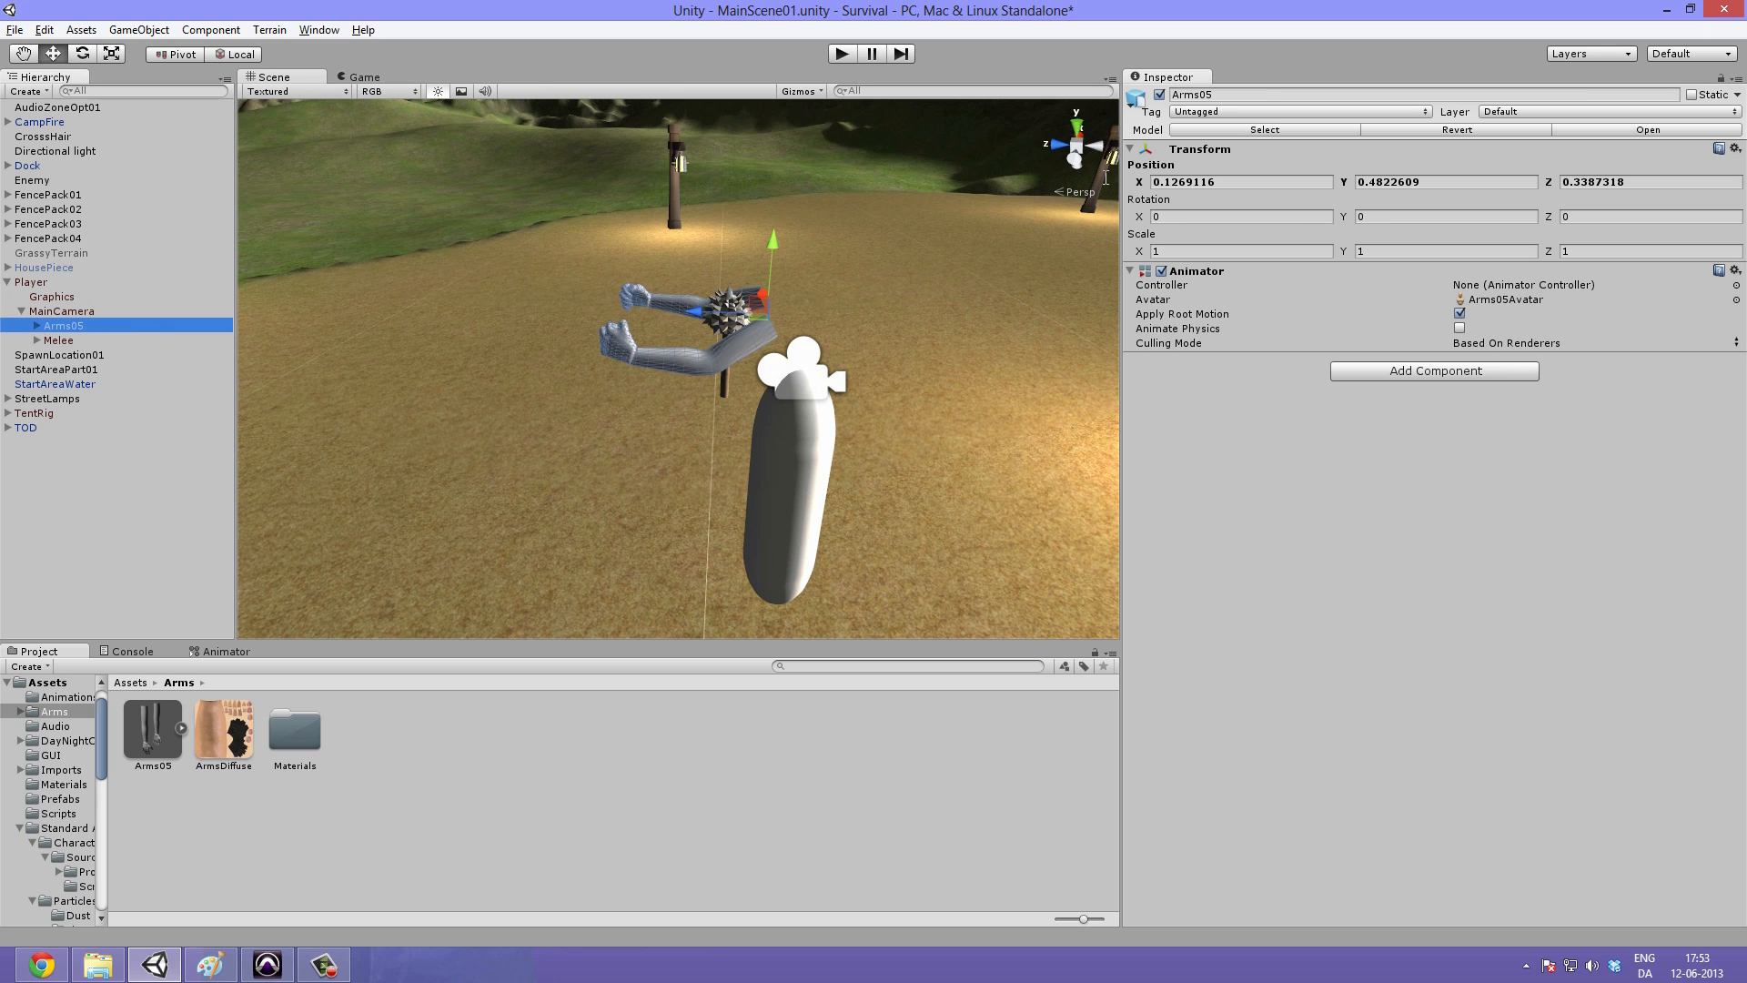
# Step: Set the local position of Arms05 to 0 on X, Y and Z
pyautogui.click(1290, 191)
pyautogui.write('0')
pyautogui.press('Tab')
pyautogui.write('0')
pyautogui.press('Tab')
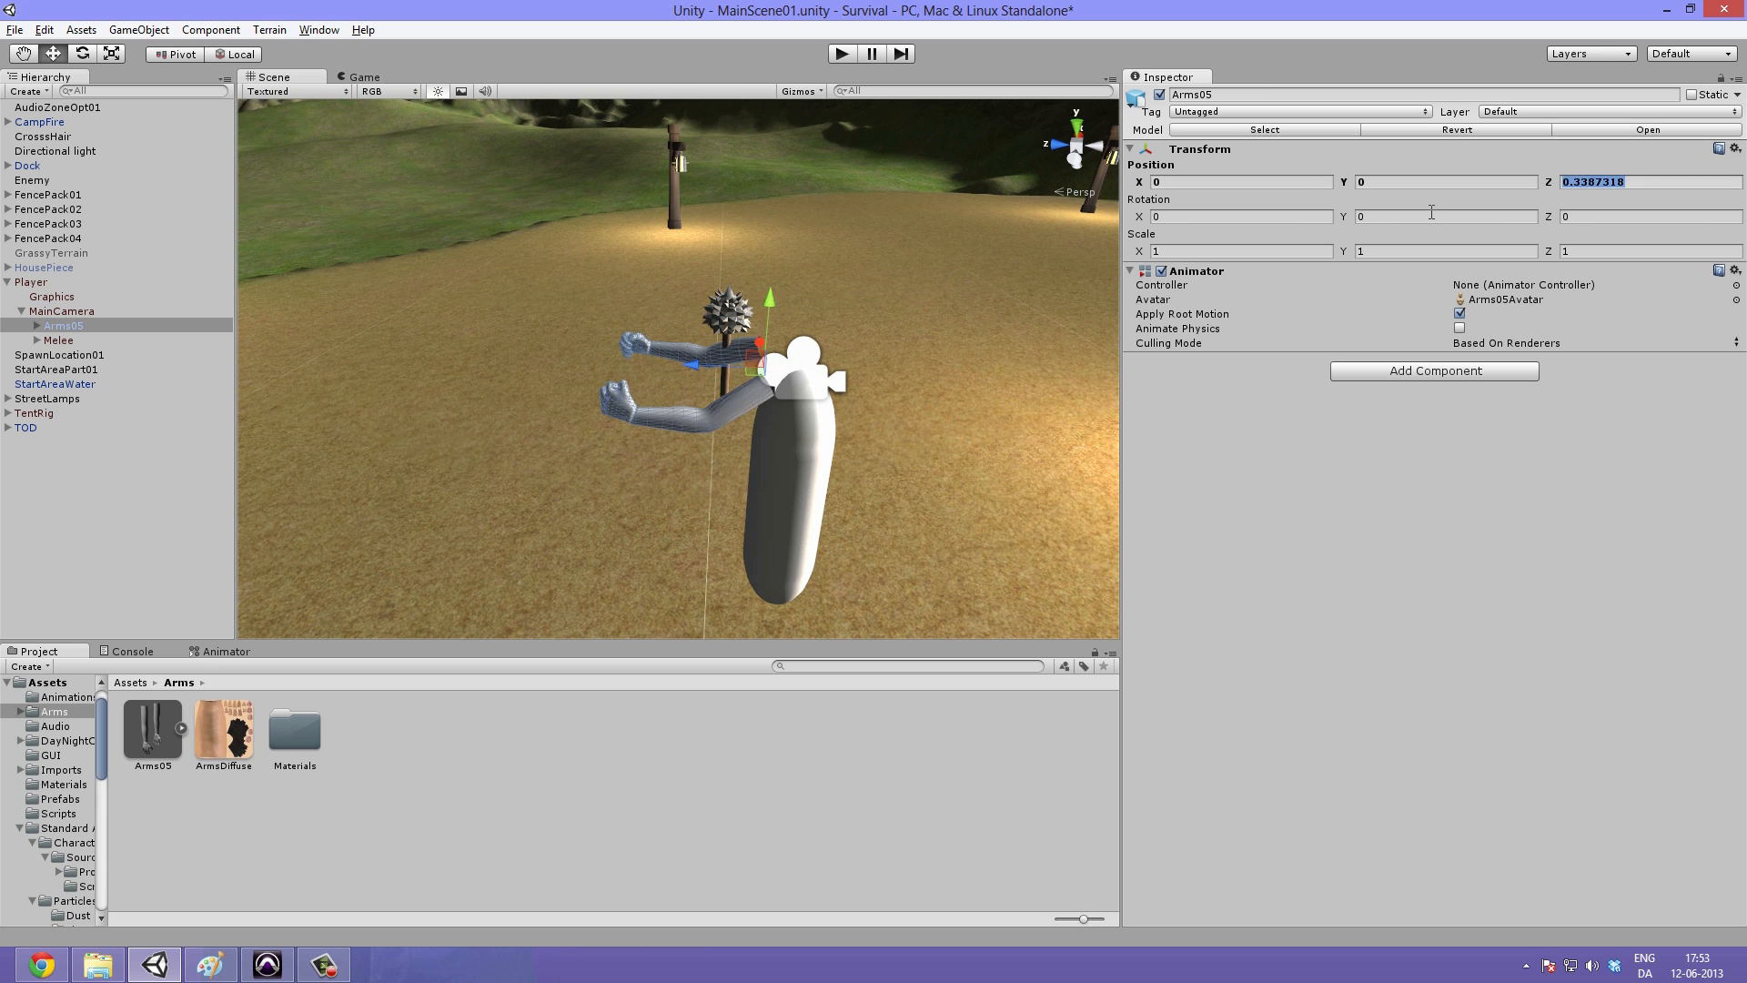
pyautogui.write('0')
# Step: Undock the Game view into a large floating window that leaves the arms visible in the Scene view
pyautogui.keyDown('alt'); pyautogui.moveTo(721, 446); pyautogui.dragTo(608, 404); pyautogui.keyUp('alt')
pyautogui.moveTo(364, 76); pyautogui.dragTo(789, 306)
pyautogui.moveTo(839, 84); pyautogui.dragTo(879, 255)
pyautogui.moveTo(861, 17); pyautogui.dragTo(879, 145)
pyautogui.moveTo(1062, 710); pyautogui.dragTo(1703, 857)
pyautogui.moveTo(1145, 160); pyautogui.dragTo(1260, 195)
# Step: Lower Arms05 to a Y position of about -0.109 and briefly test the arms in play mode
pyautogui.click(805, 319)
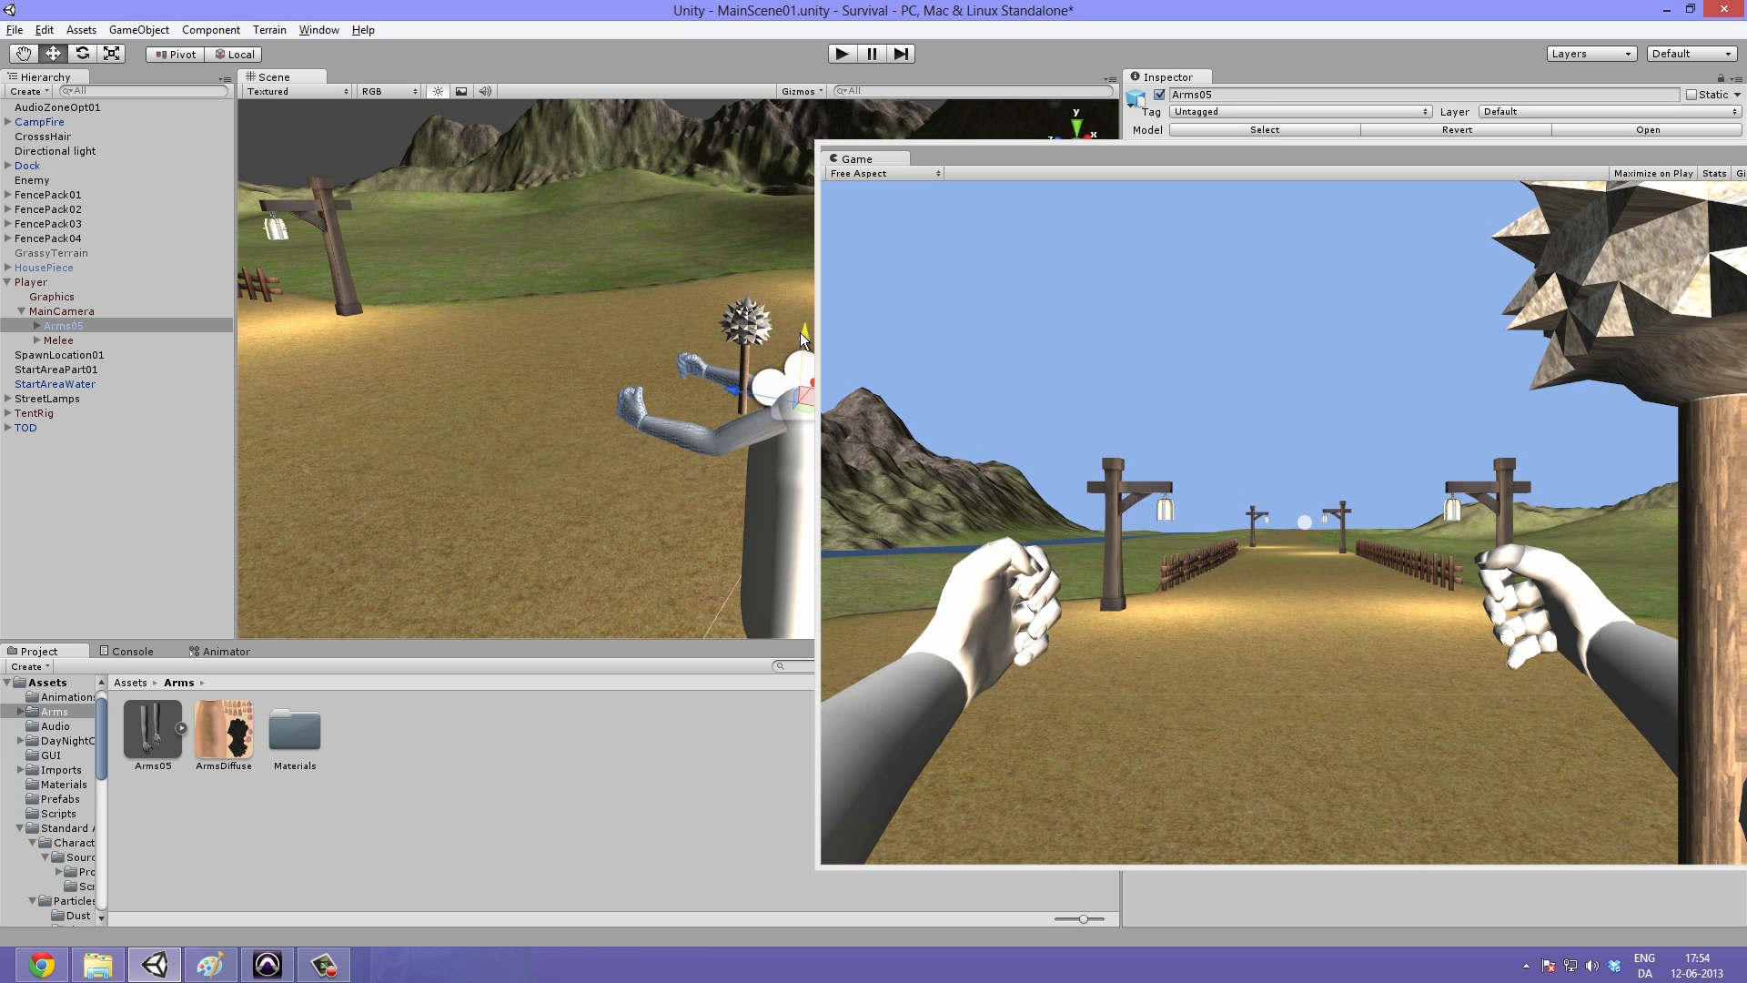
pyautogui.click(844, 55)
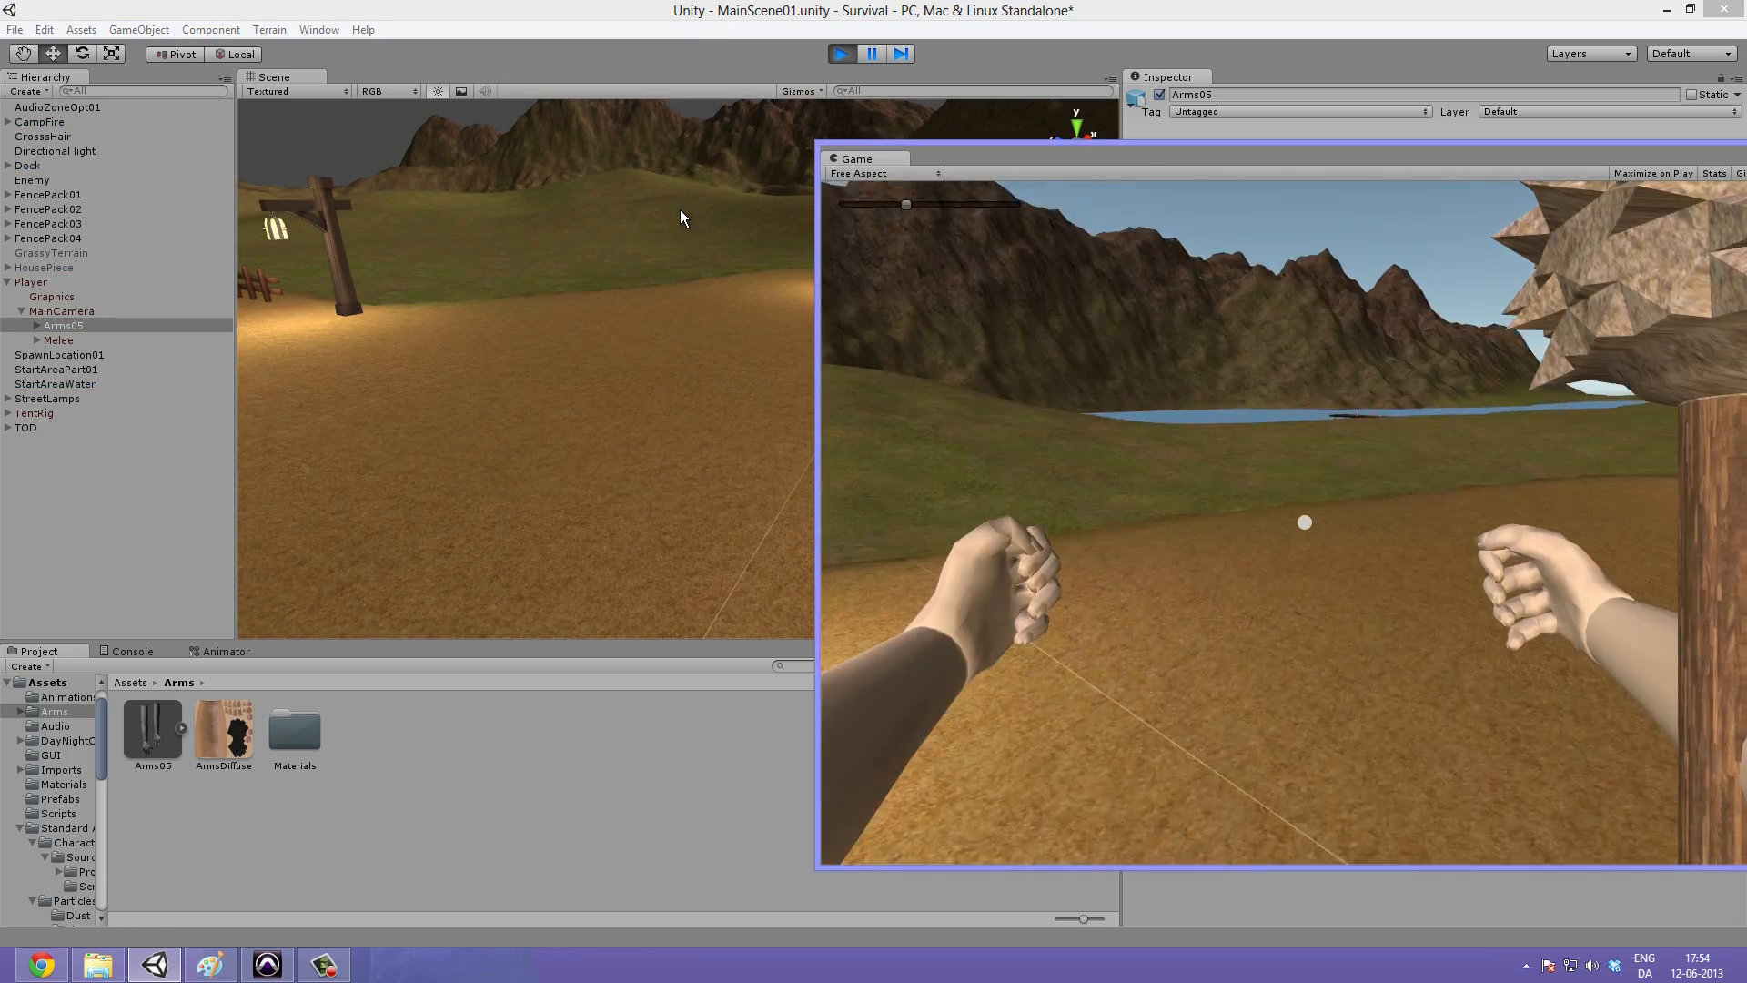
pyautogui.hotkey('ctrl', 'p')
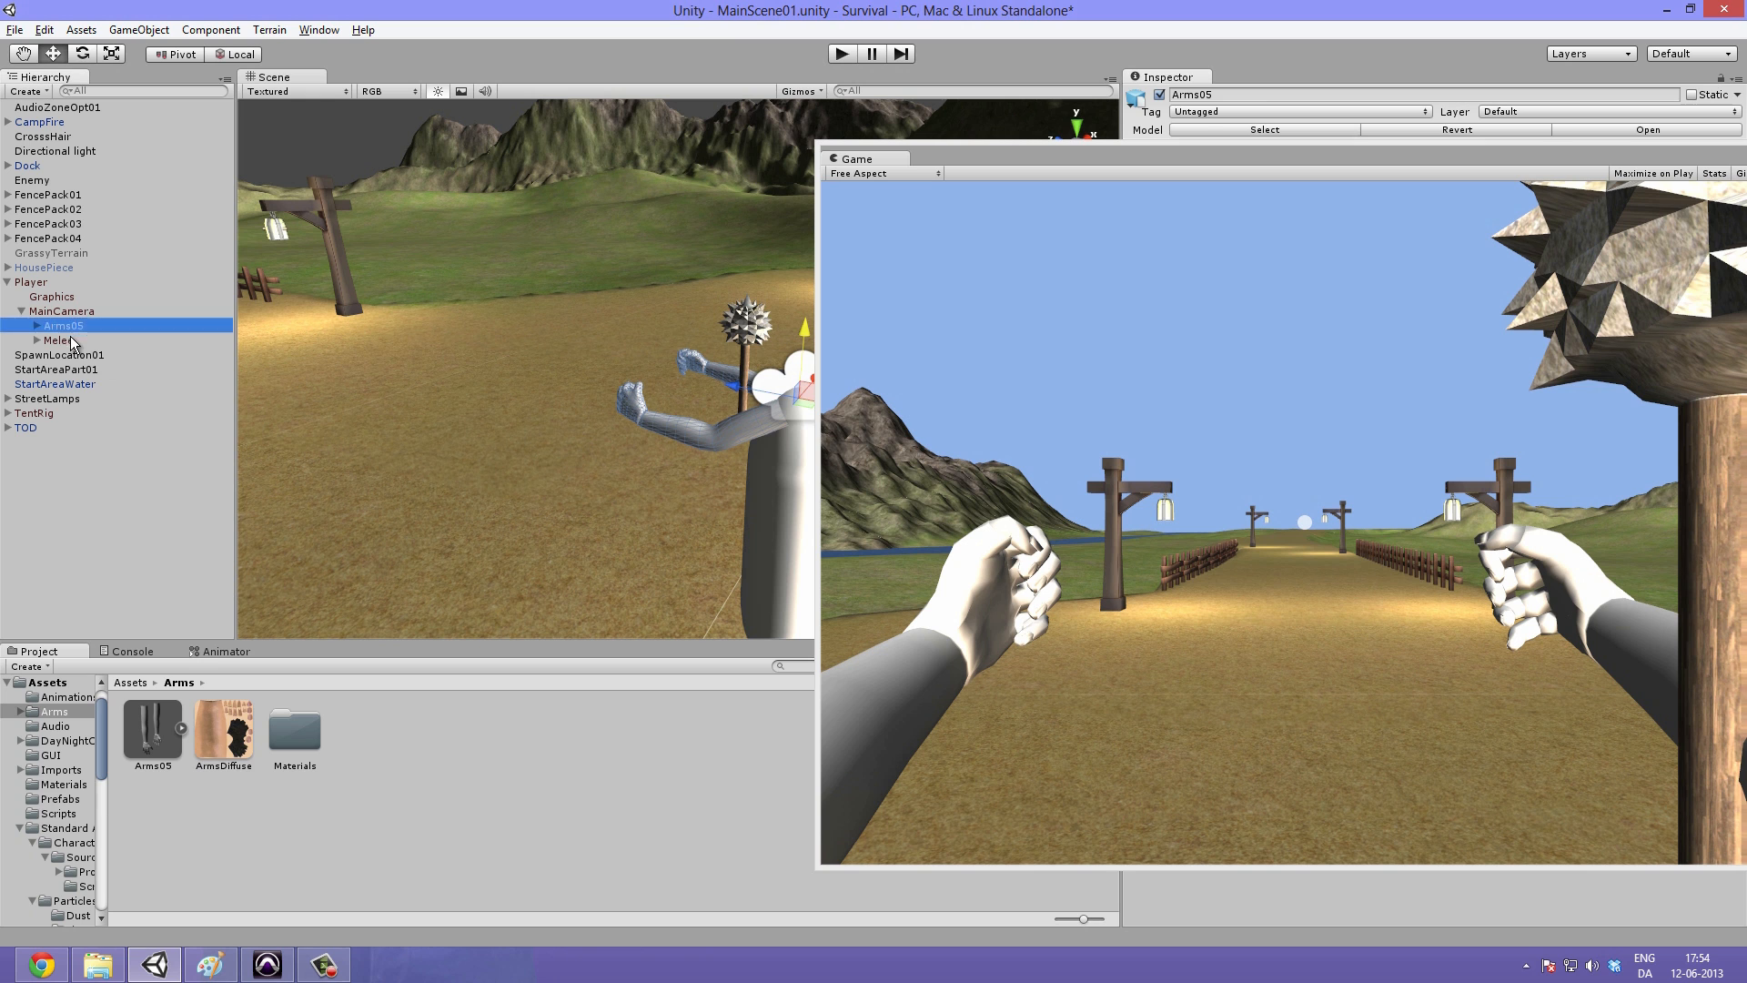
# Step: Dock the Game view back beside the Scene view and deactivate the Melee object under MainCamera
pyautogui.click(66, 340)
pyautogui.moveTo(848, 164); pyautogui.dragTo(445, 86)
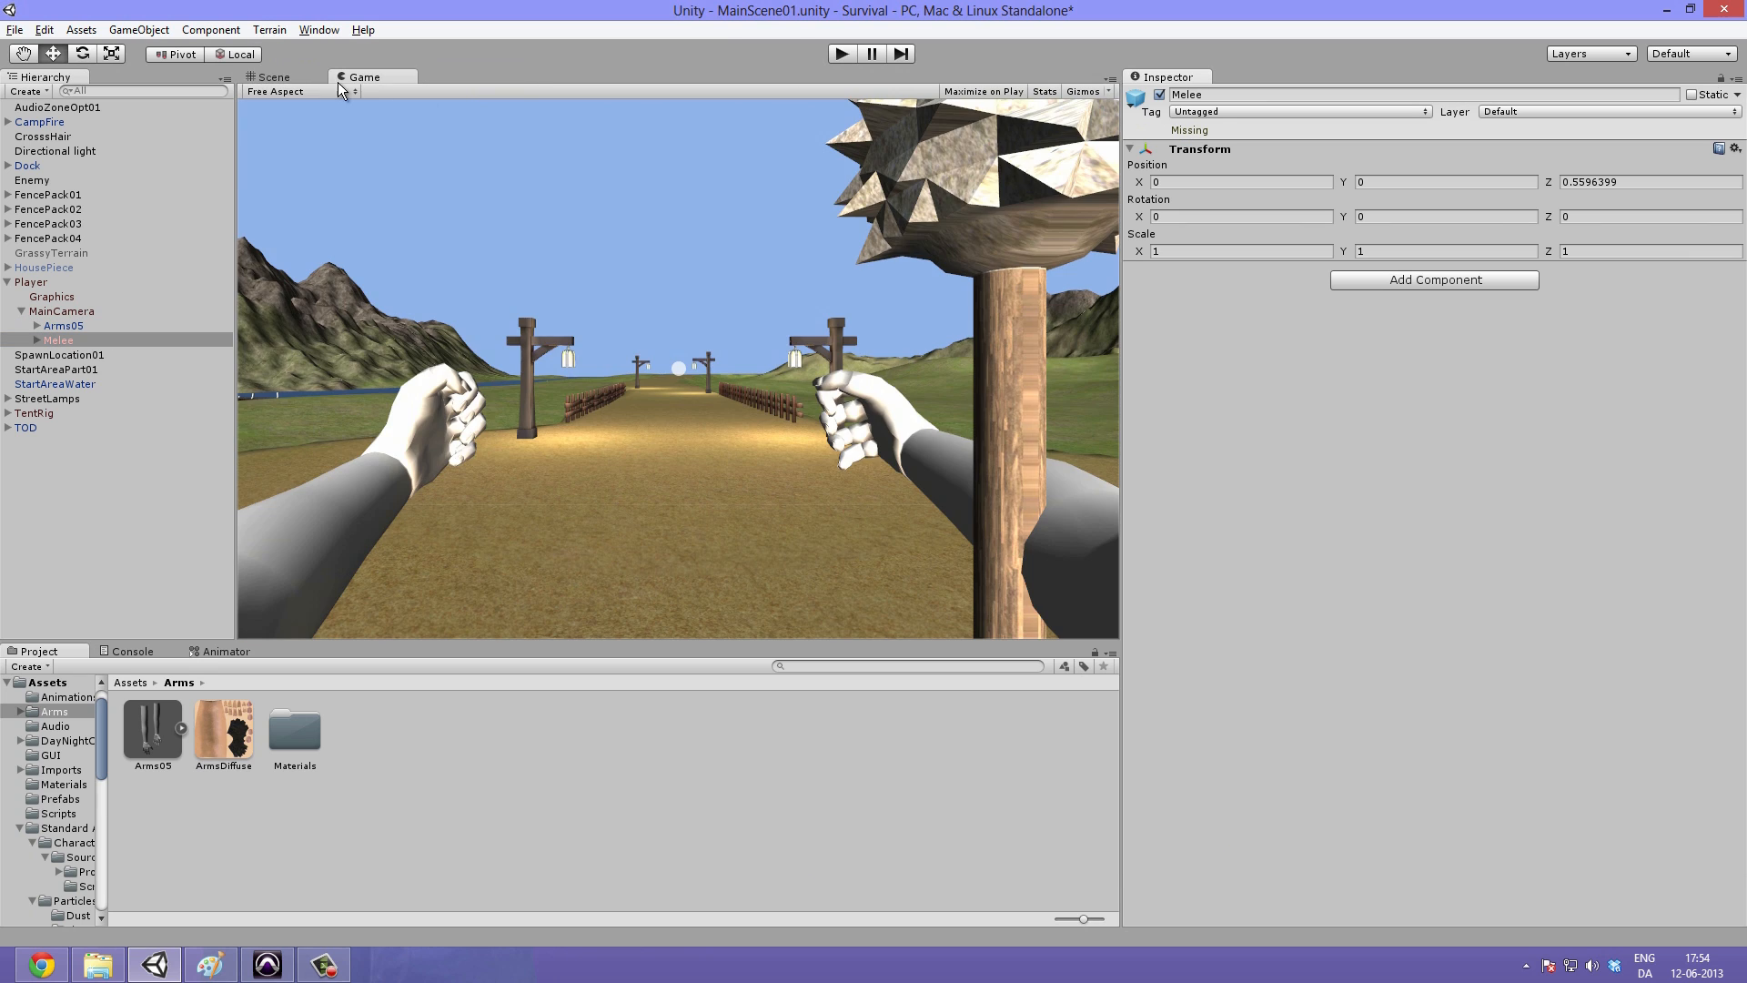
pyautogui.click(273, 77)
pyautogui.click(50, 342)
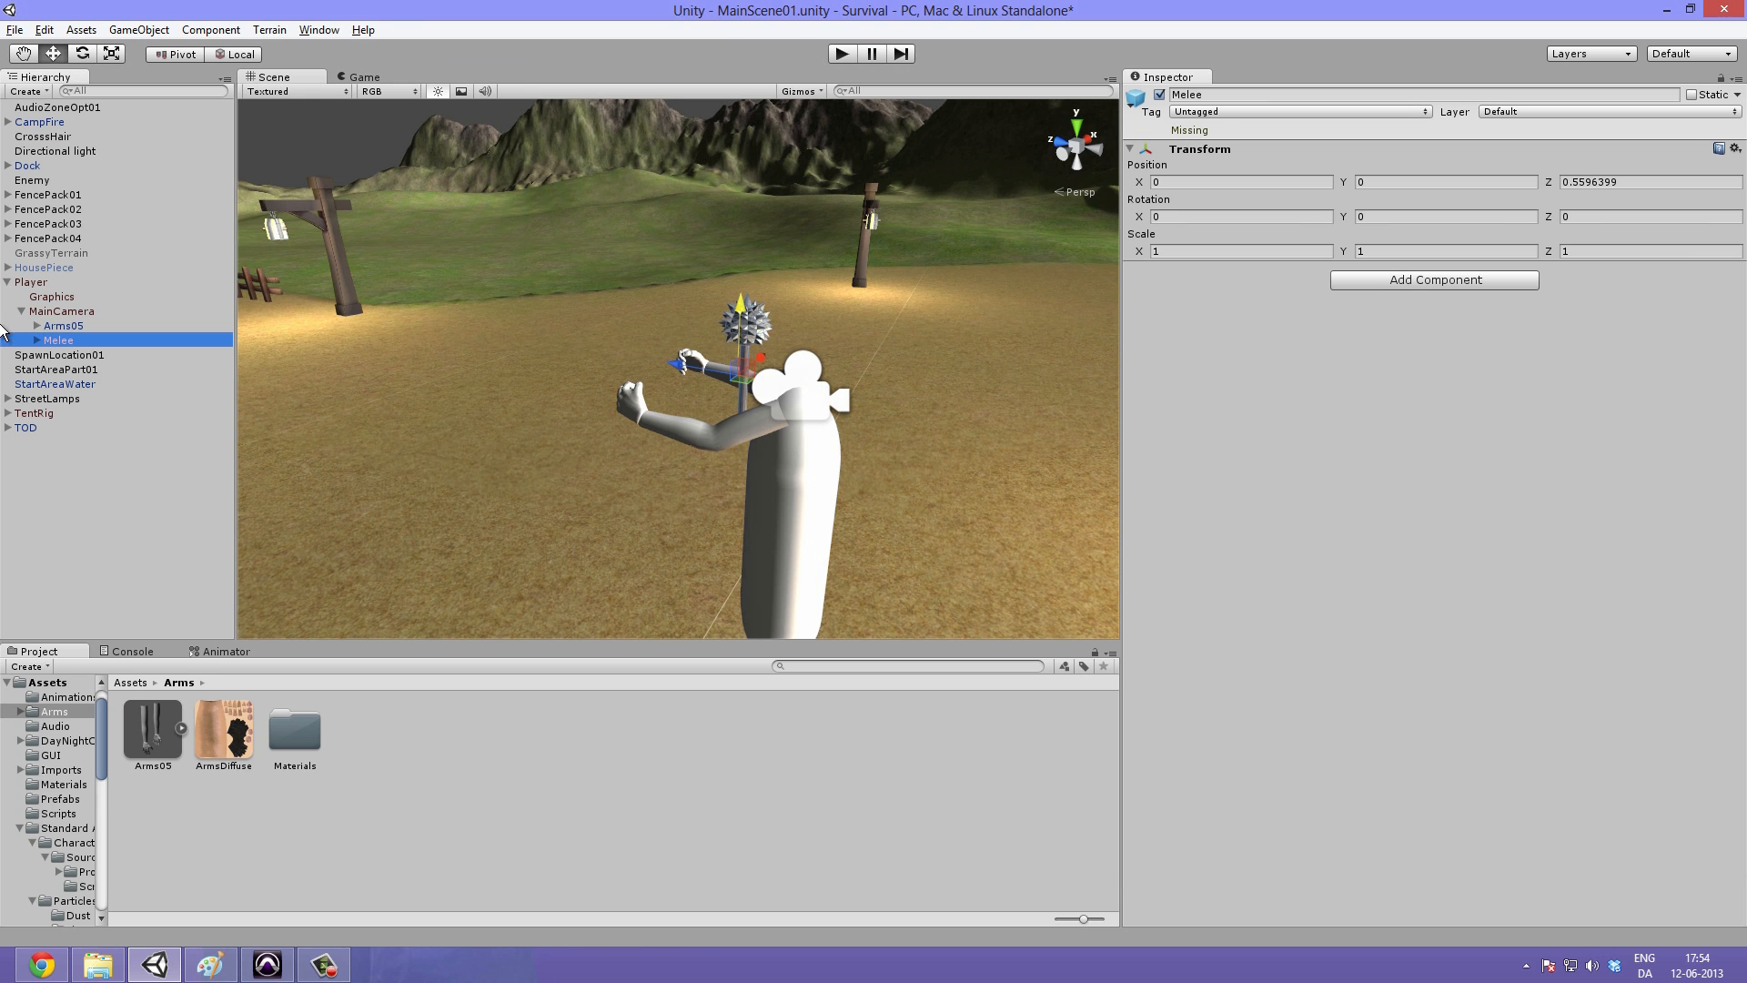
pyautogui.click(1161, 95)
# Step: Select Arms05 in the scene and examine its Animator's Apply Root Motion option, switching it off and on again
pyautogui.moveTo(813, 484)
pyautogui.keyDown('alt'); pyautogui.mouseDown()
pyautogui.moveTo(913, 447)
pyautogui.moveTo(843, 441)
pyautogui.moveTo(706, 261)
pyautogui.moveTo(784, 474)
pyautogui.mouseUp(); pyautogui.keyUp('alt')
pyautogui.click(773, 408)
pyautogui.keyDown('alt'); pyautogui.moveTo(784, 474); pyautogui.dragTo(865, 472, button='right'); pyautogui.keyUp('alt')
pyautogui.keyDown('alt'); pyautogui.moveTo(866, 472); pyautogui.dragTo(816, 502); pyautogui.keyUp('alt')
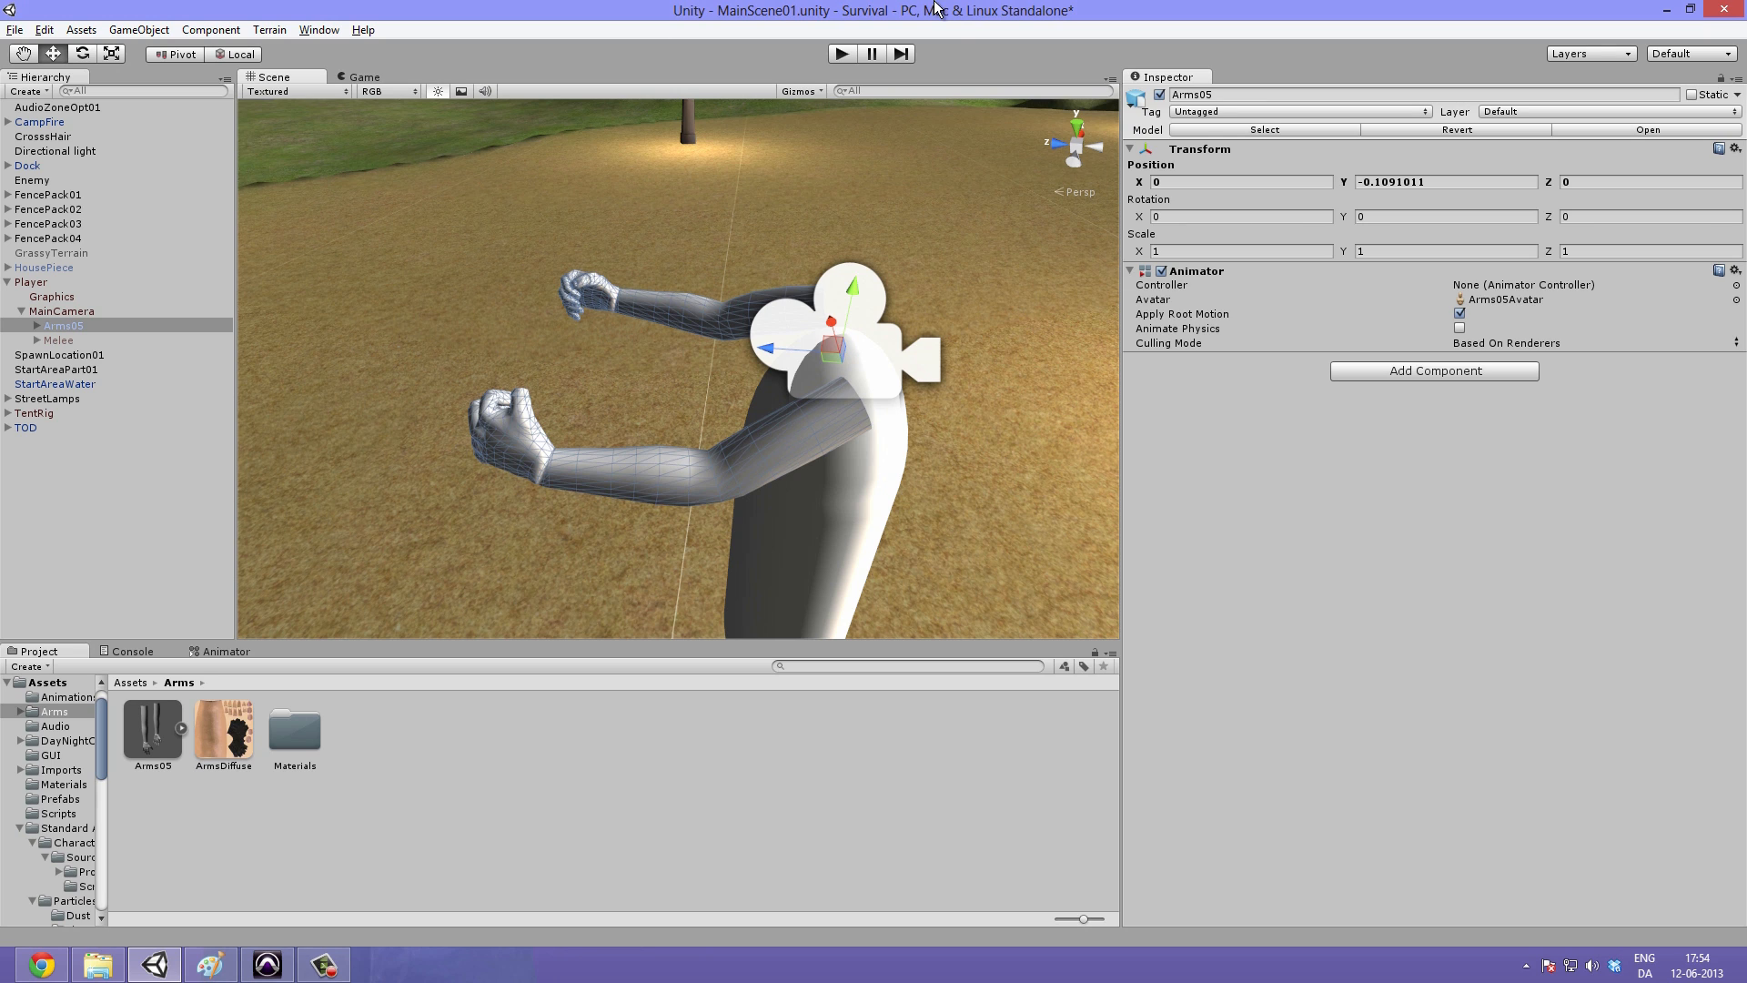
pyautogui.click(1192, 314)
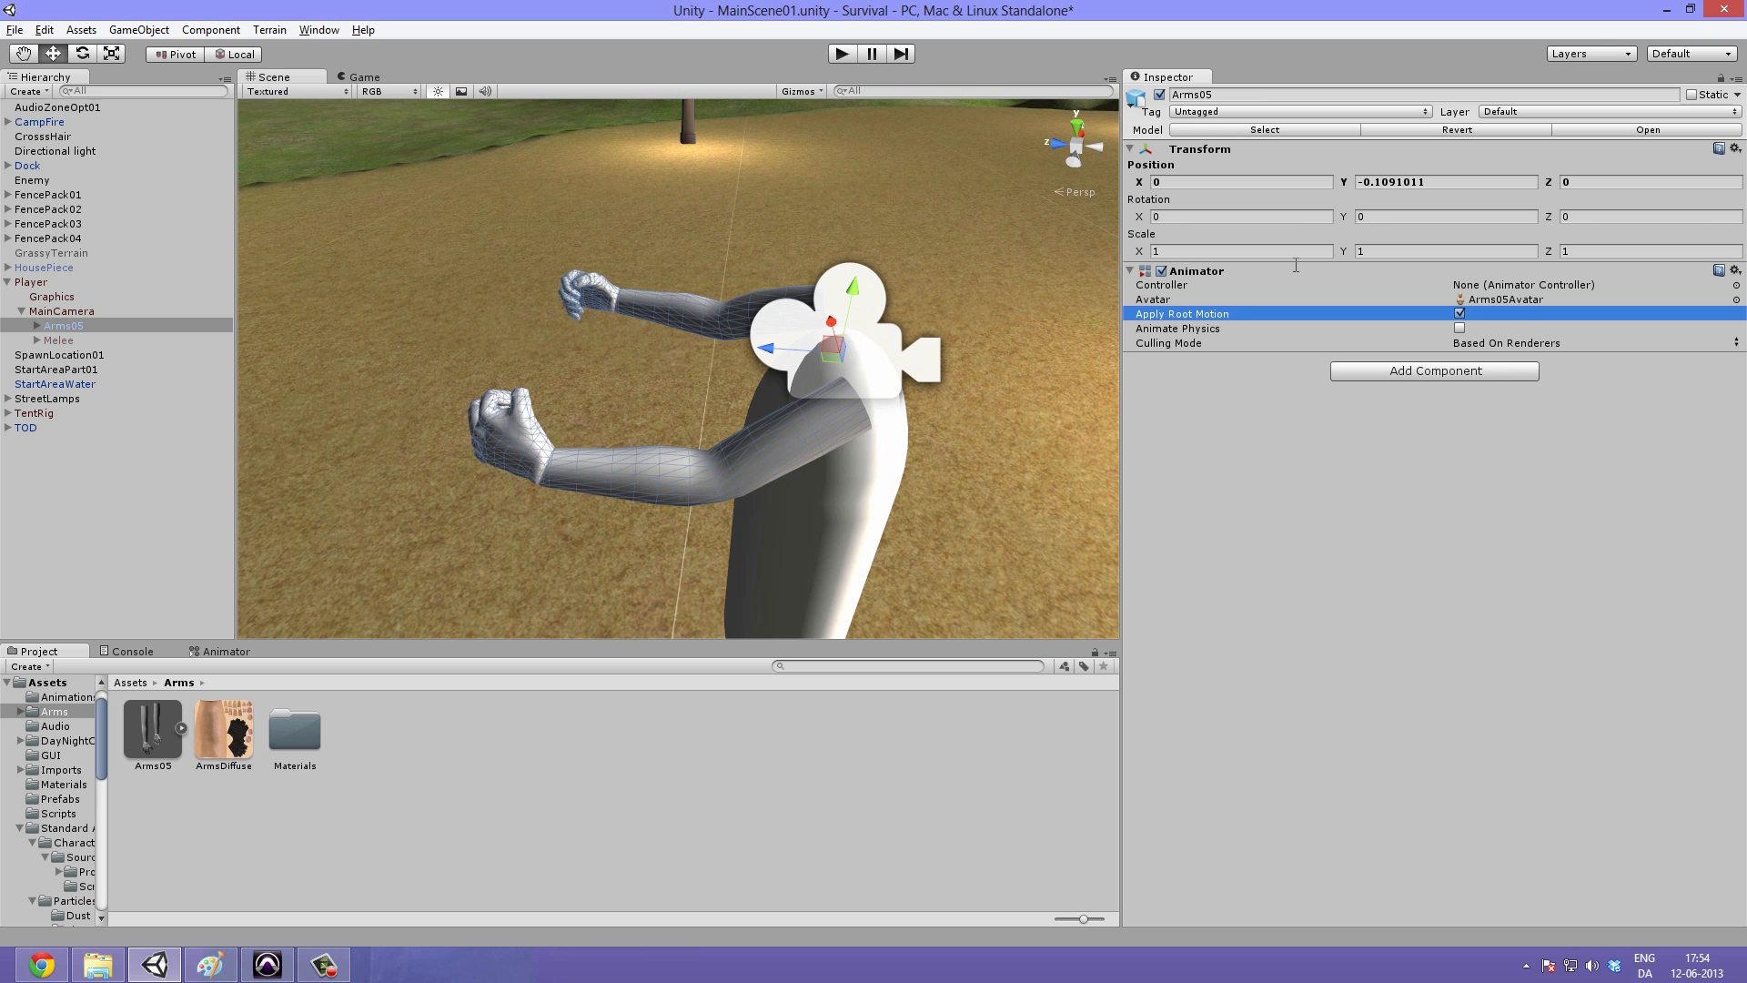
pyautogui.click(1460, 314)
pyautogui.click(1461, 314)
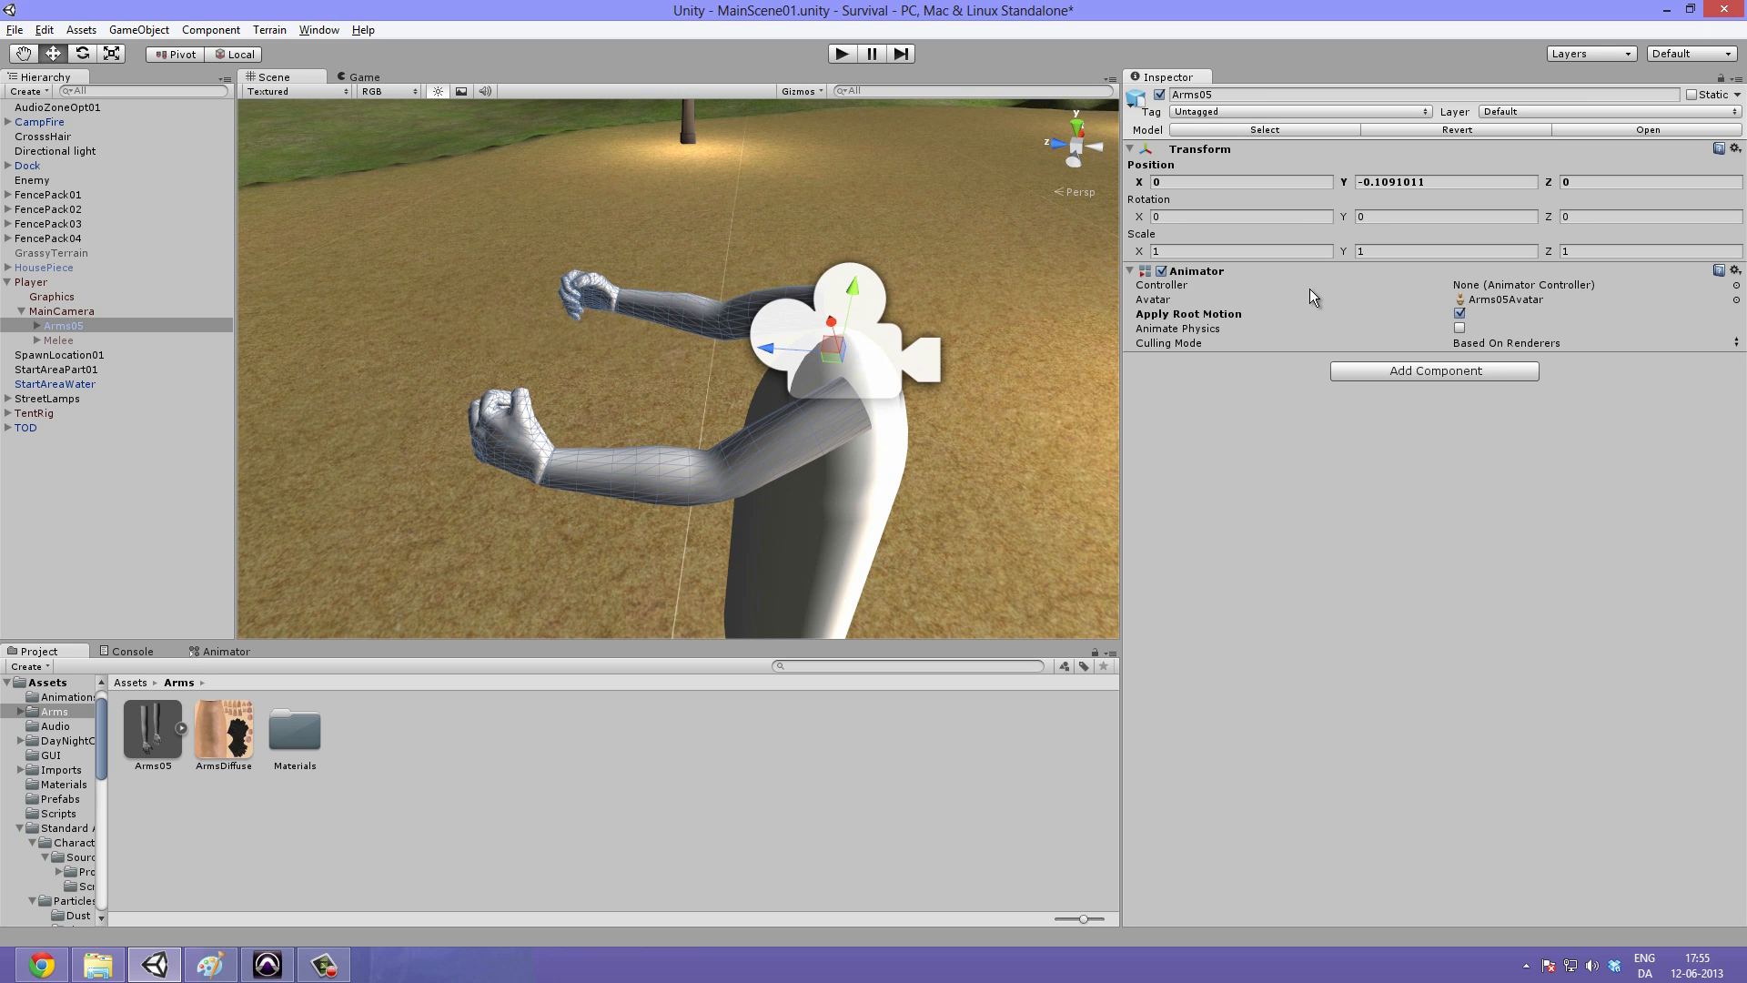
pyautogui.click(1253, 313)
pyautogui.click(80, 325)
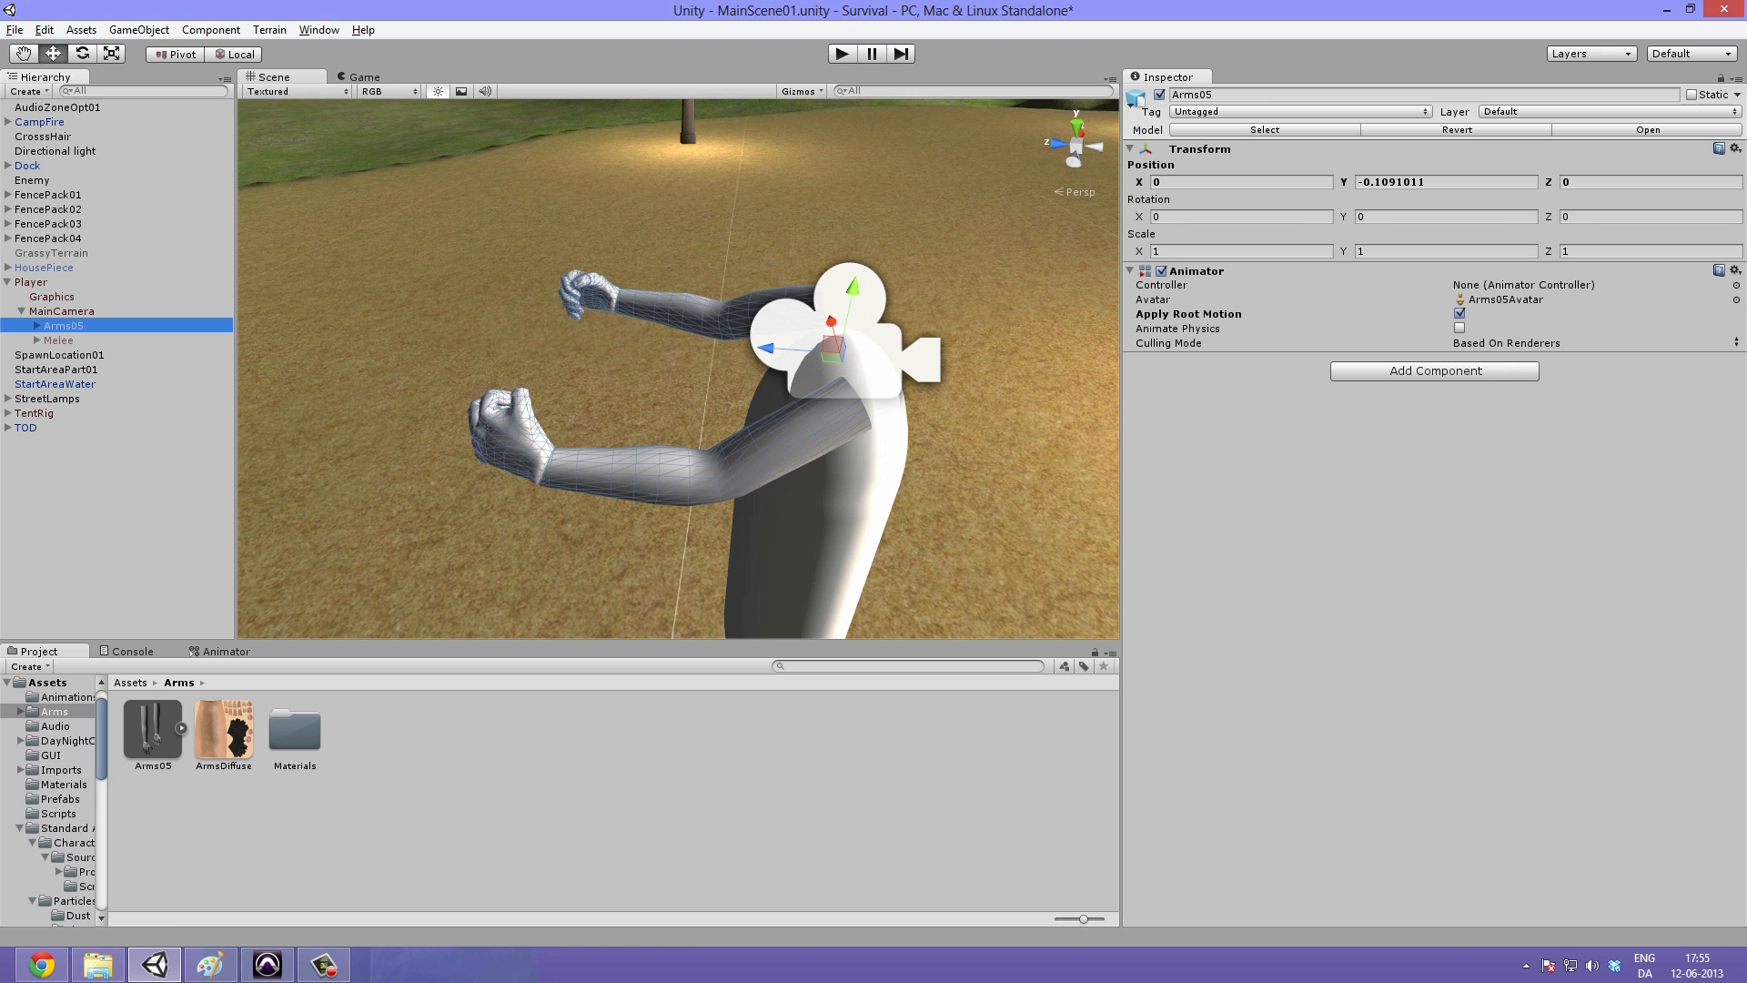
pyautogui.click(210, 964)
pyautogui.click(425, 740)
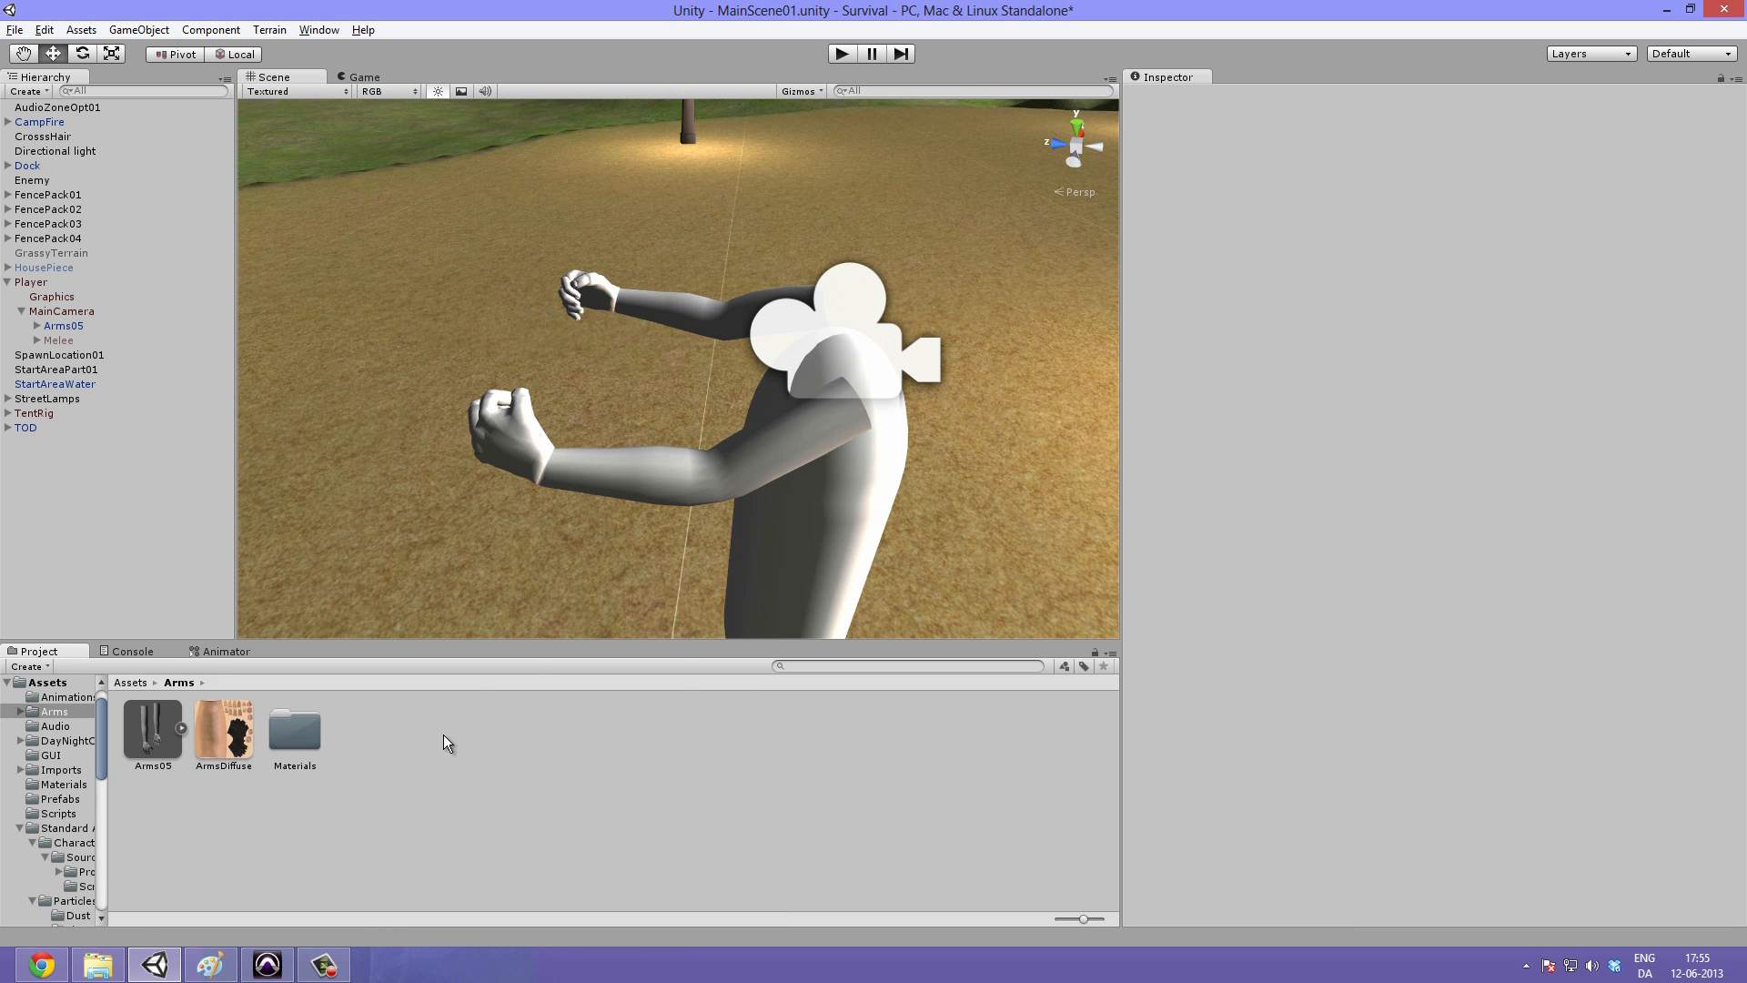
# Step: Create an Animator Controller named ArmsController in the Arms folder and assign it to the Animator of Arms05
pyautogui.rightClick(446, 737)
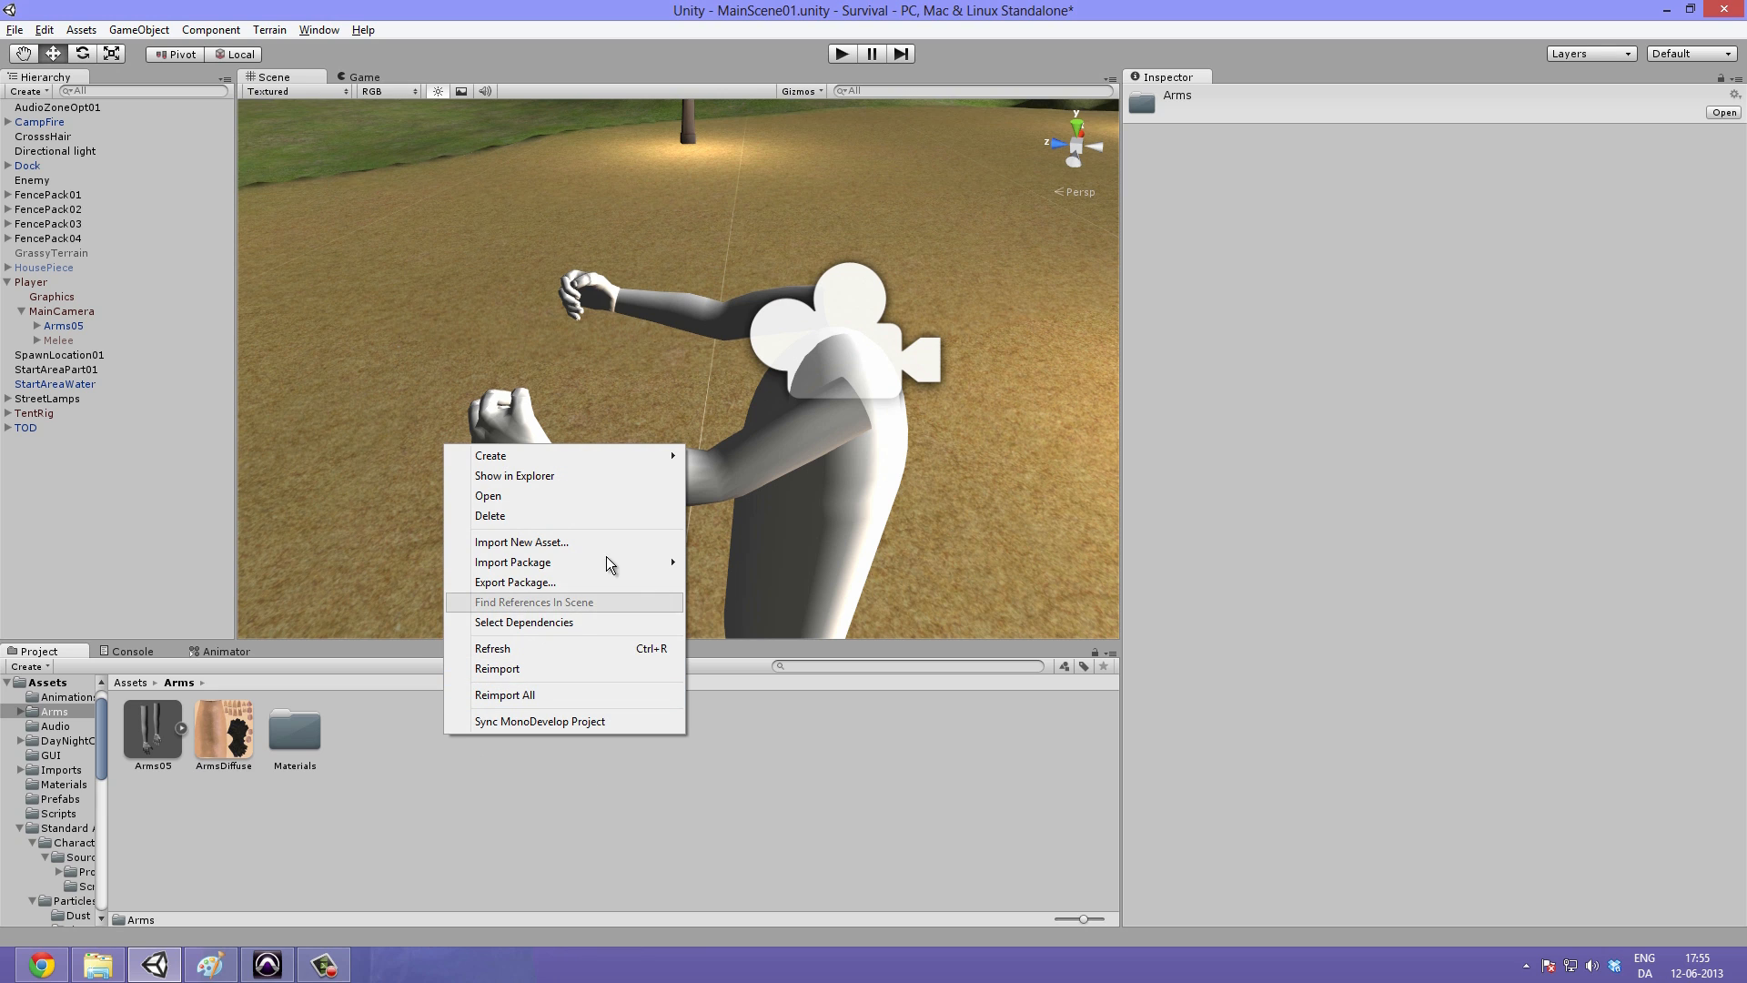
pyautogui.moveTo(608, 447)
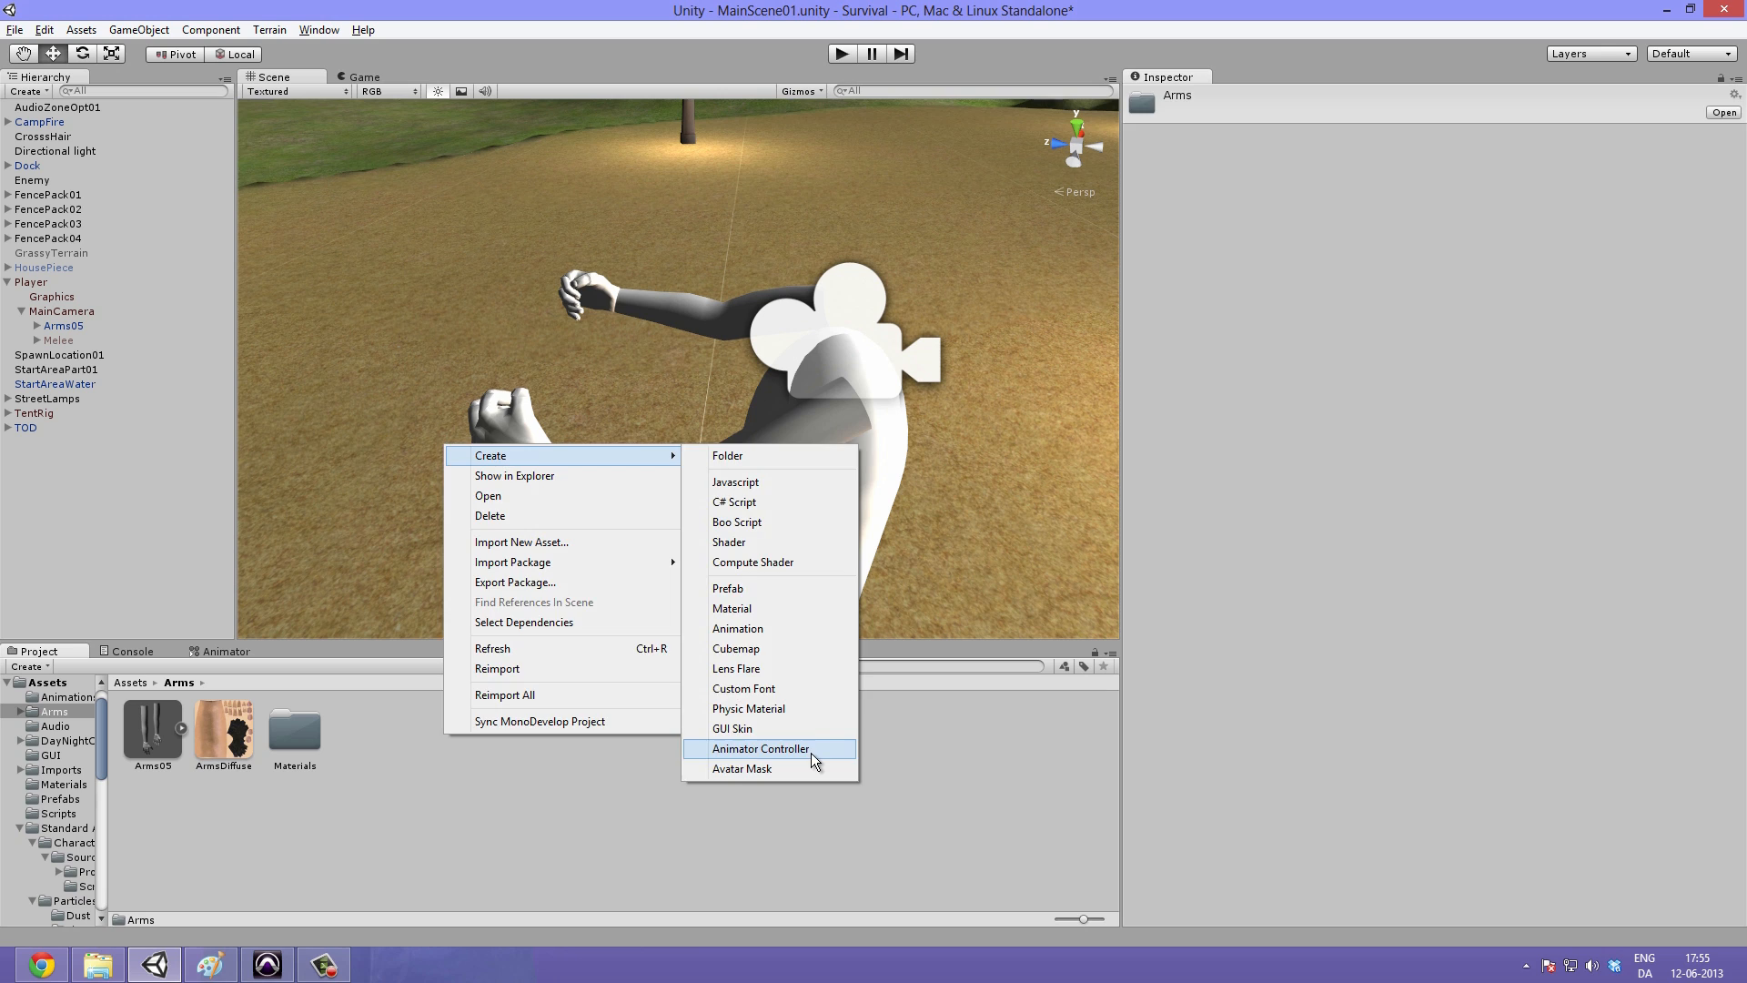
pyautogui.click(810, 752)
pyautogui.press('BackSpace')
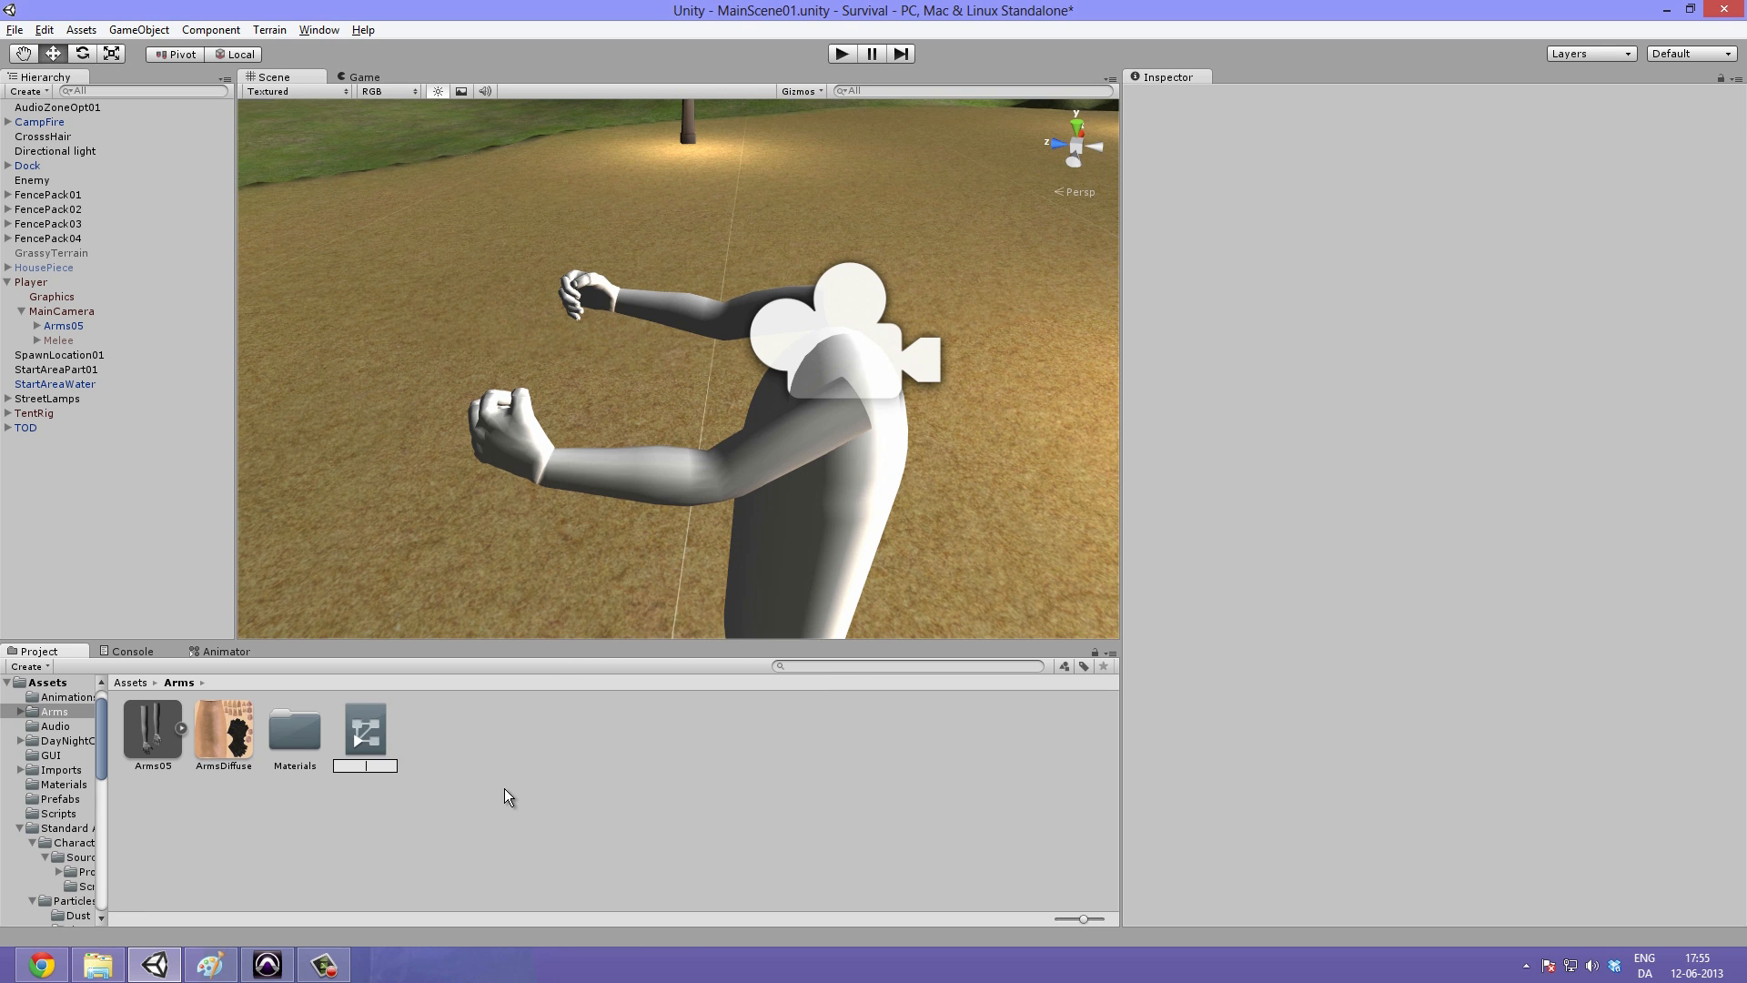
pyautogui.write('ArmsController')
pyautogui.press('Return')
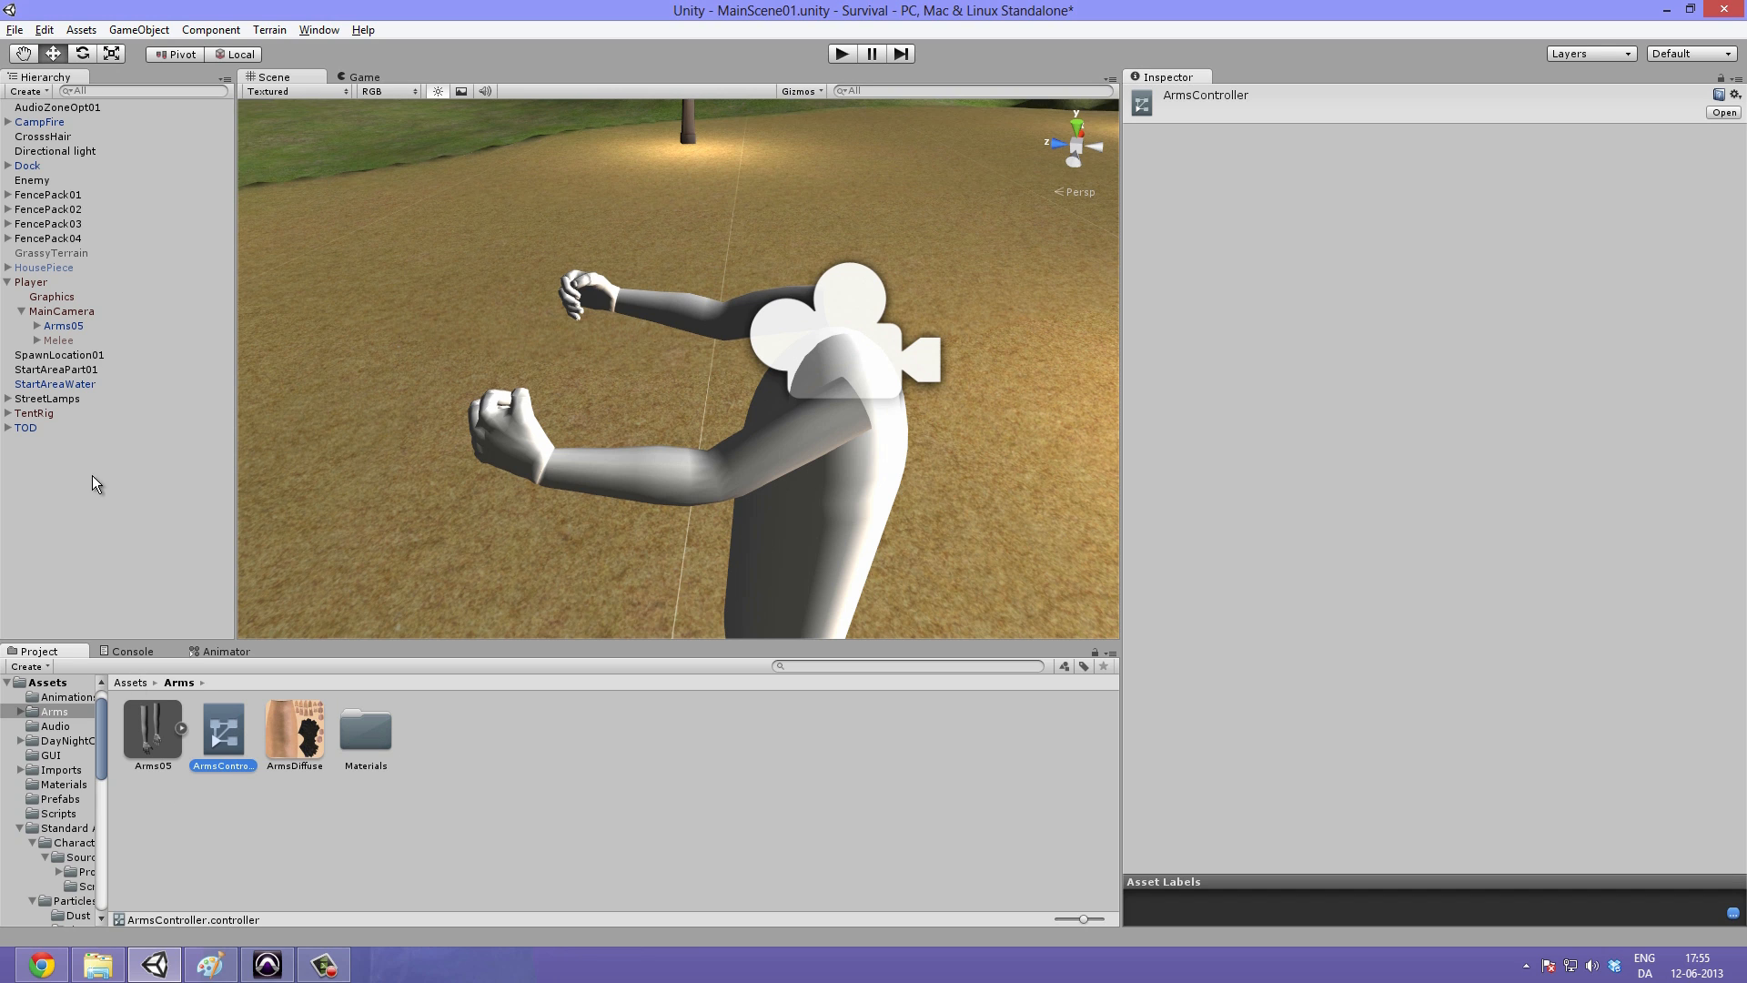
pyautogui.click(63, 326)
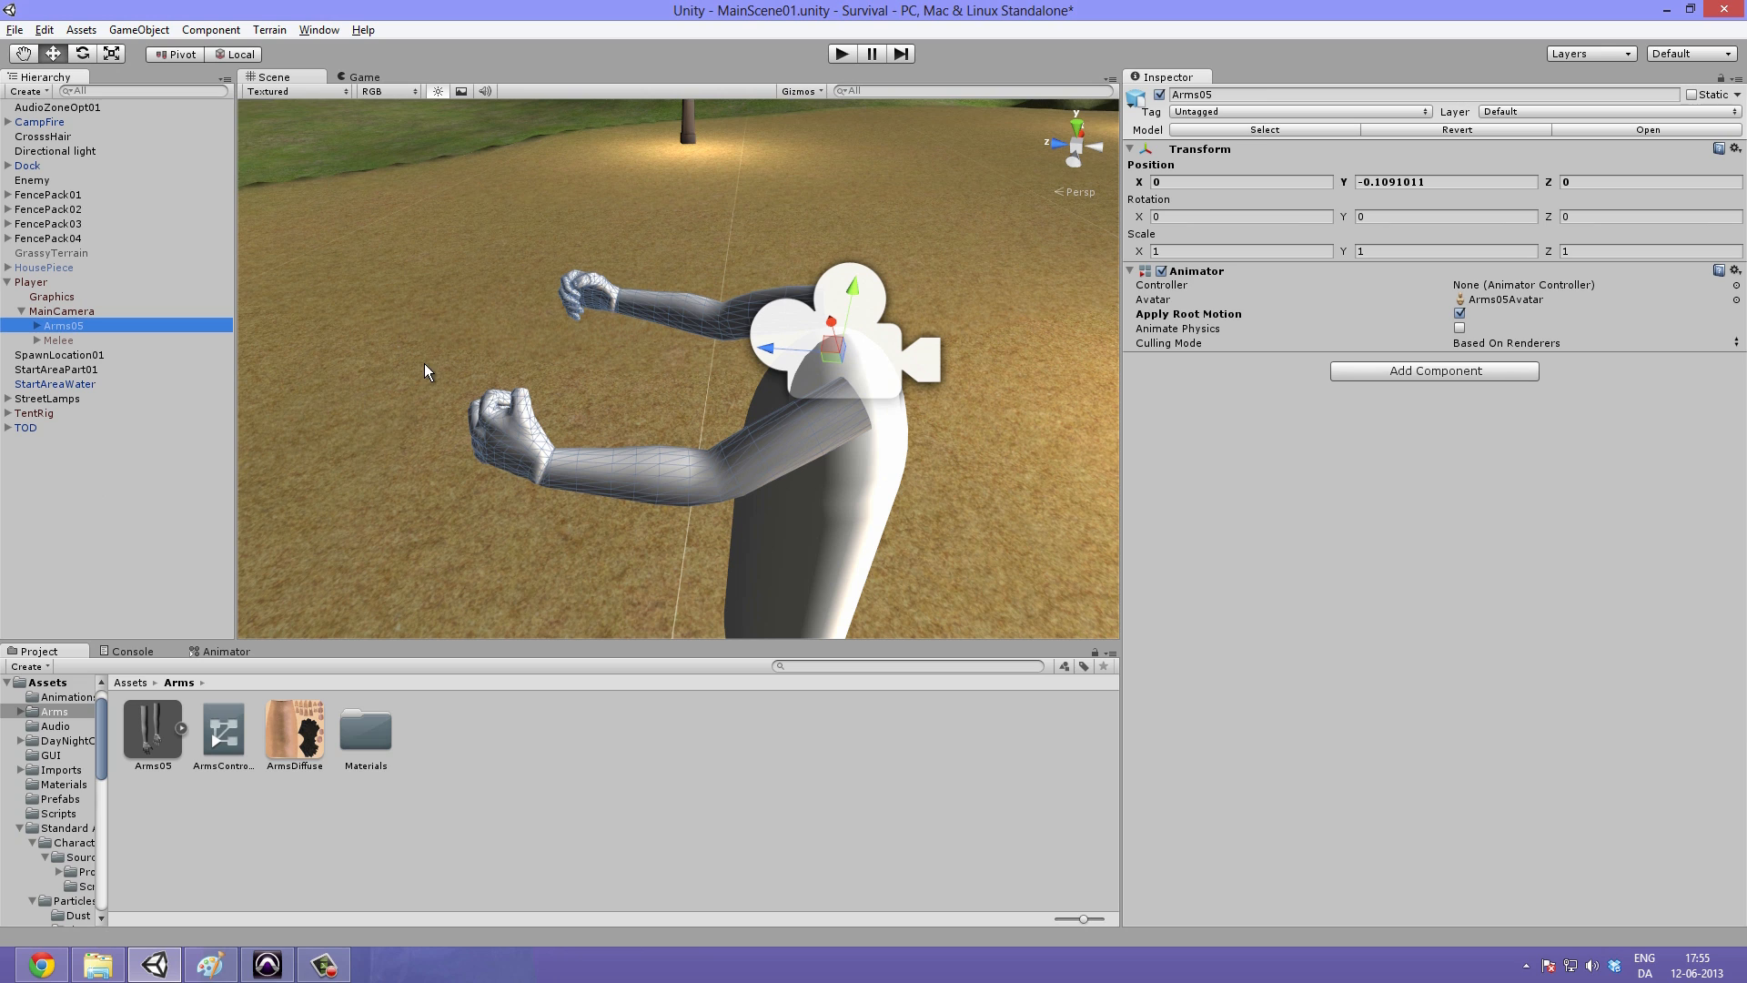
pyautogui.moveTo(222, 731); pyautogui.dragTo(1565, 286)
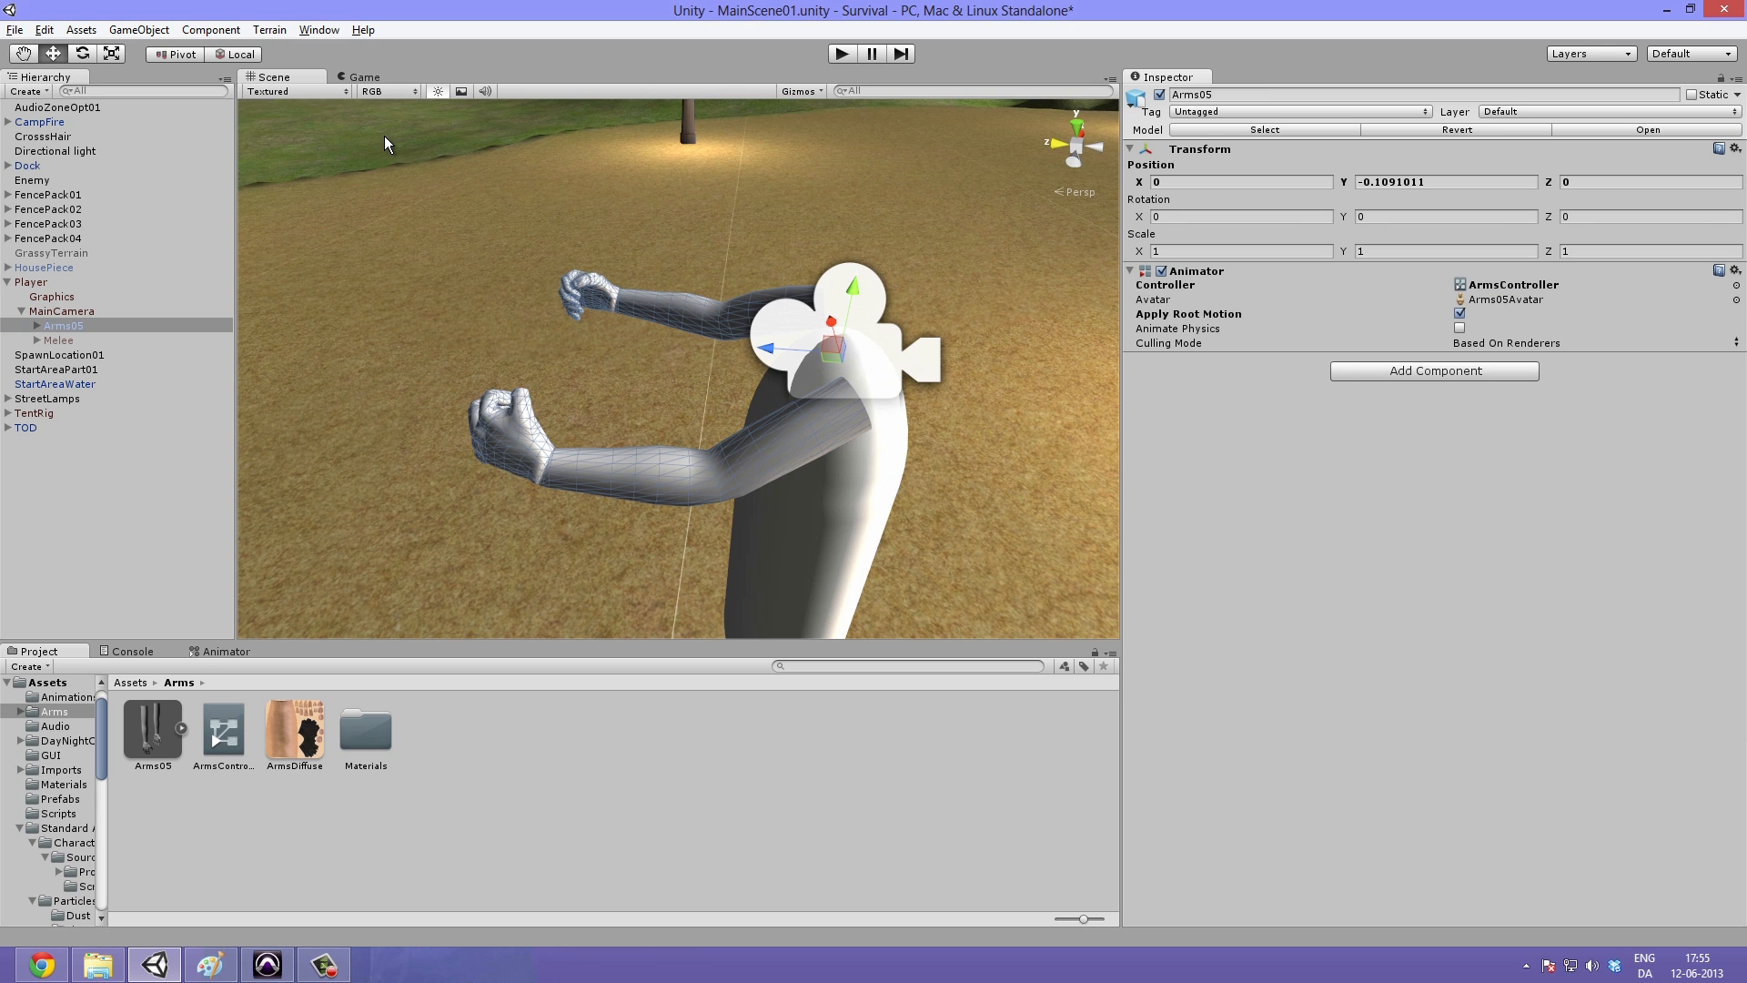
# Step: Open ArmsController in the Animator view and enlarge that view's height
pyautogui.click(226, 737)
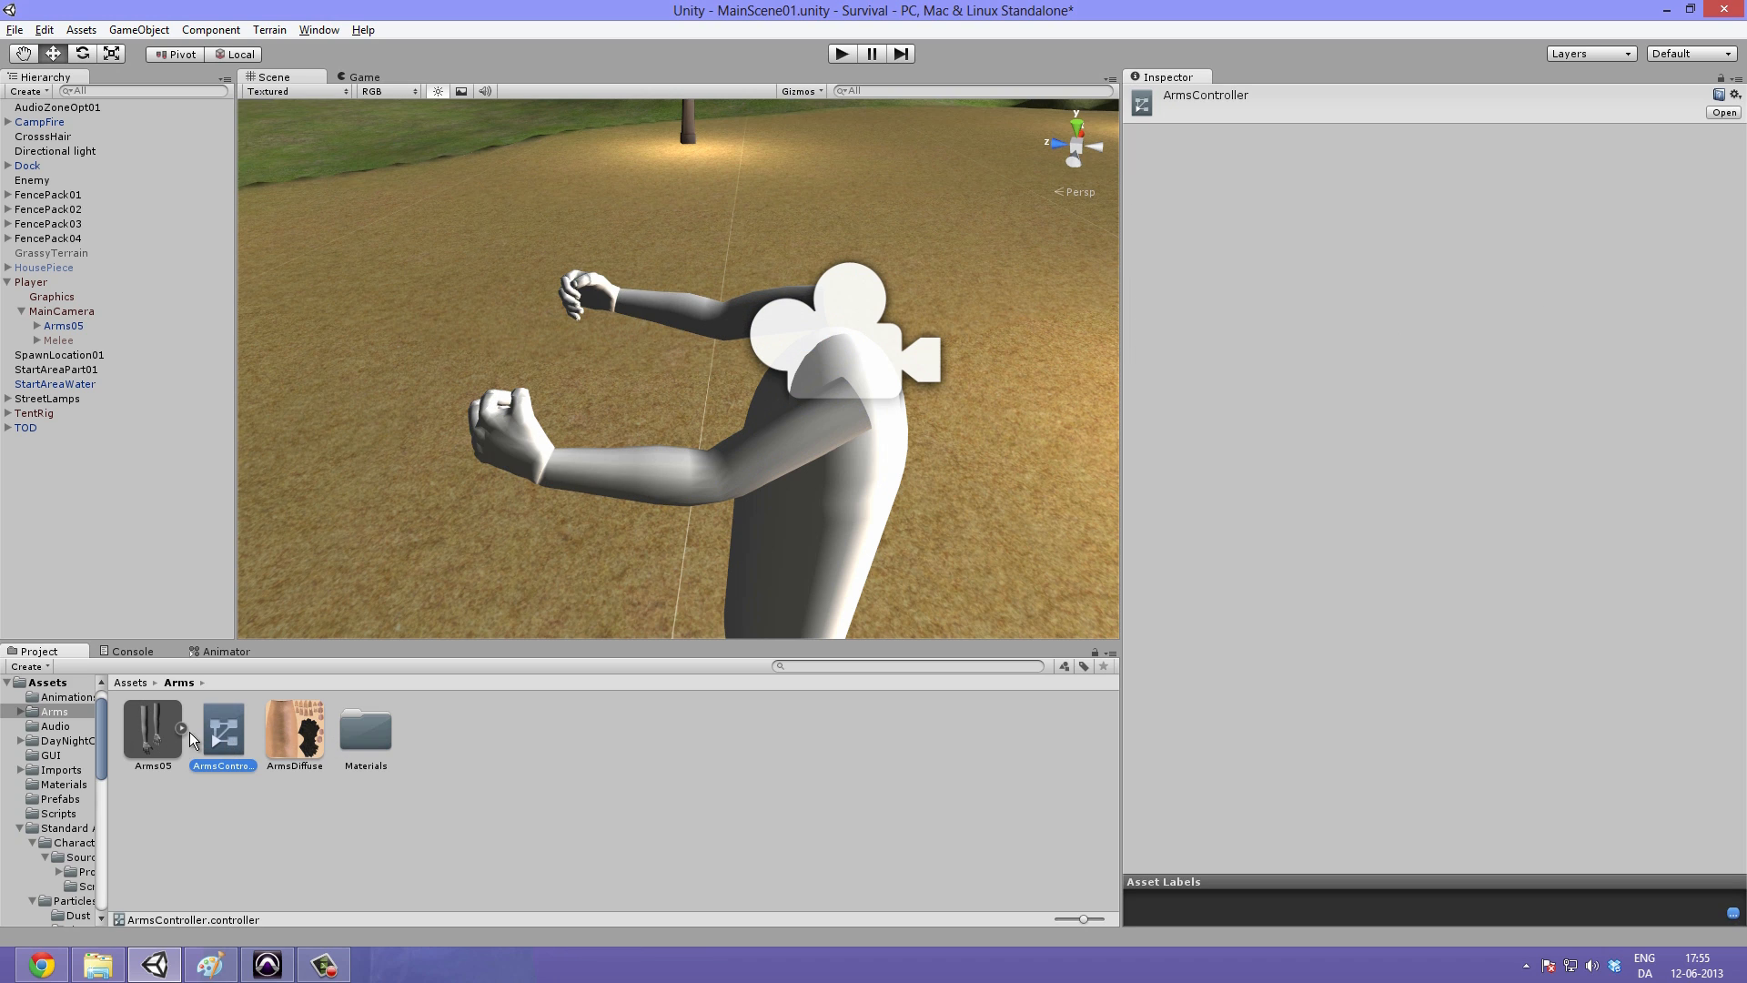
pyautogui.doubleClick(226, 717)
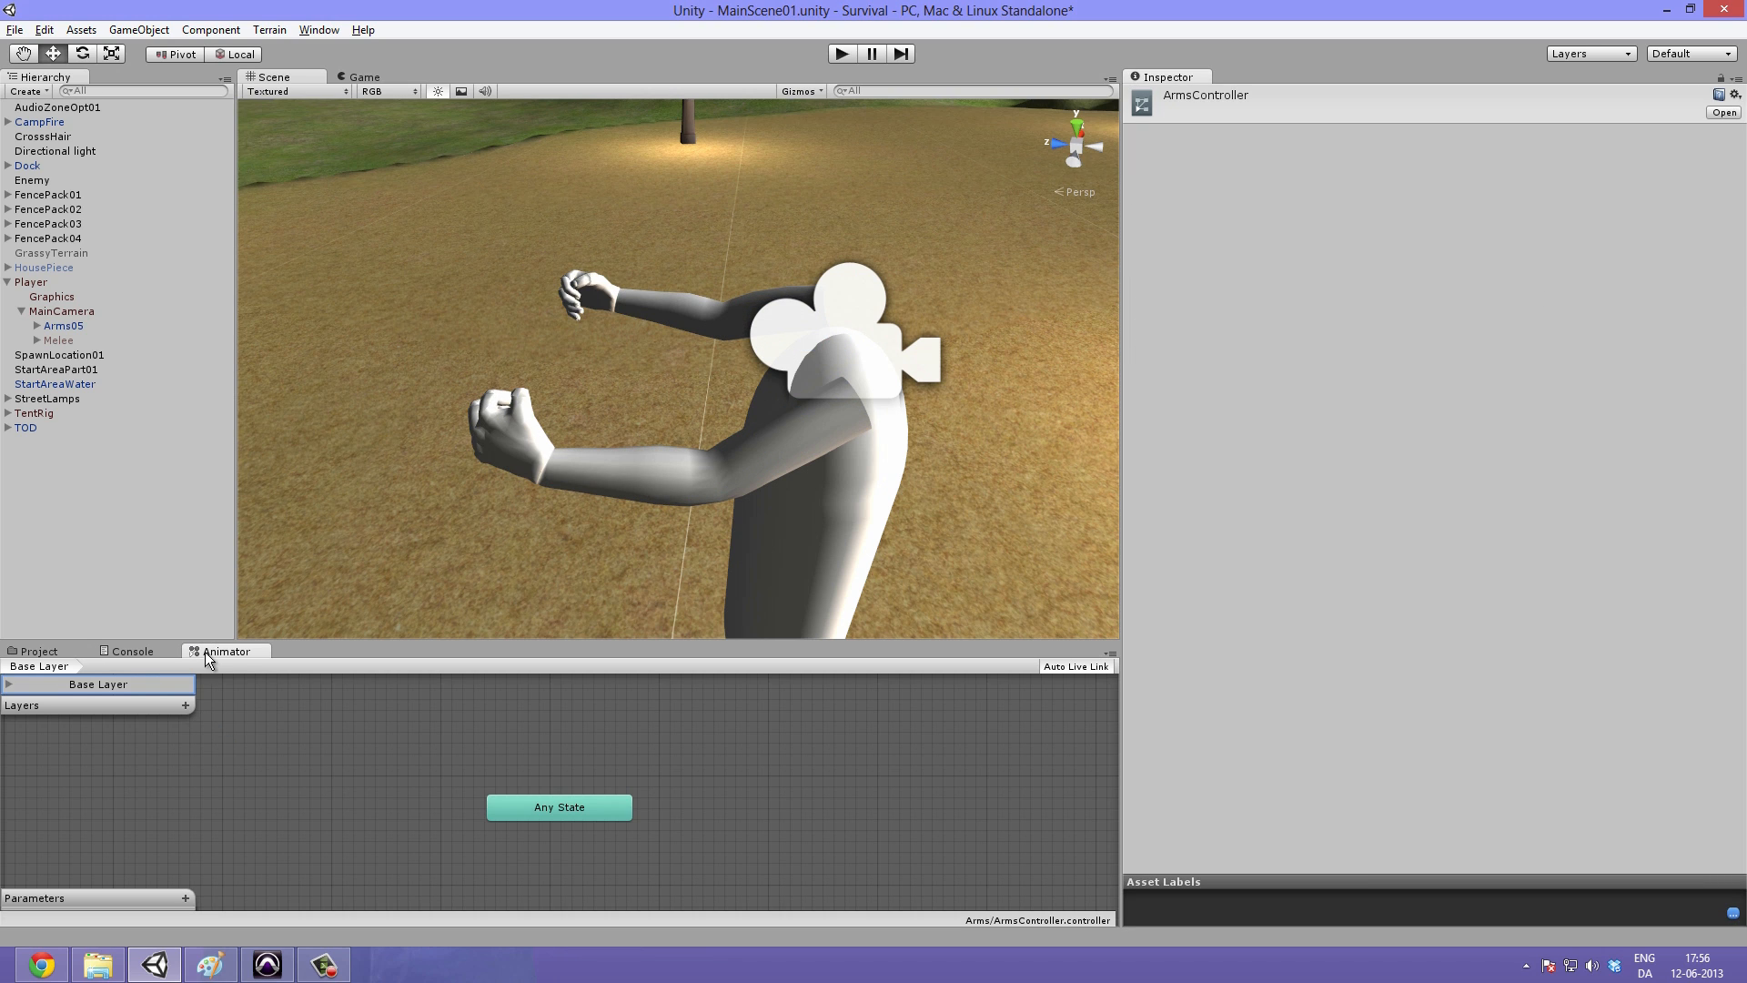
pyautogui.moveTo(325, 640); pyautogui.dragTo(329, 491)
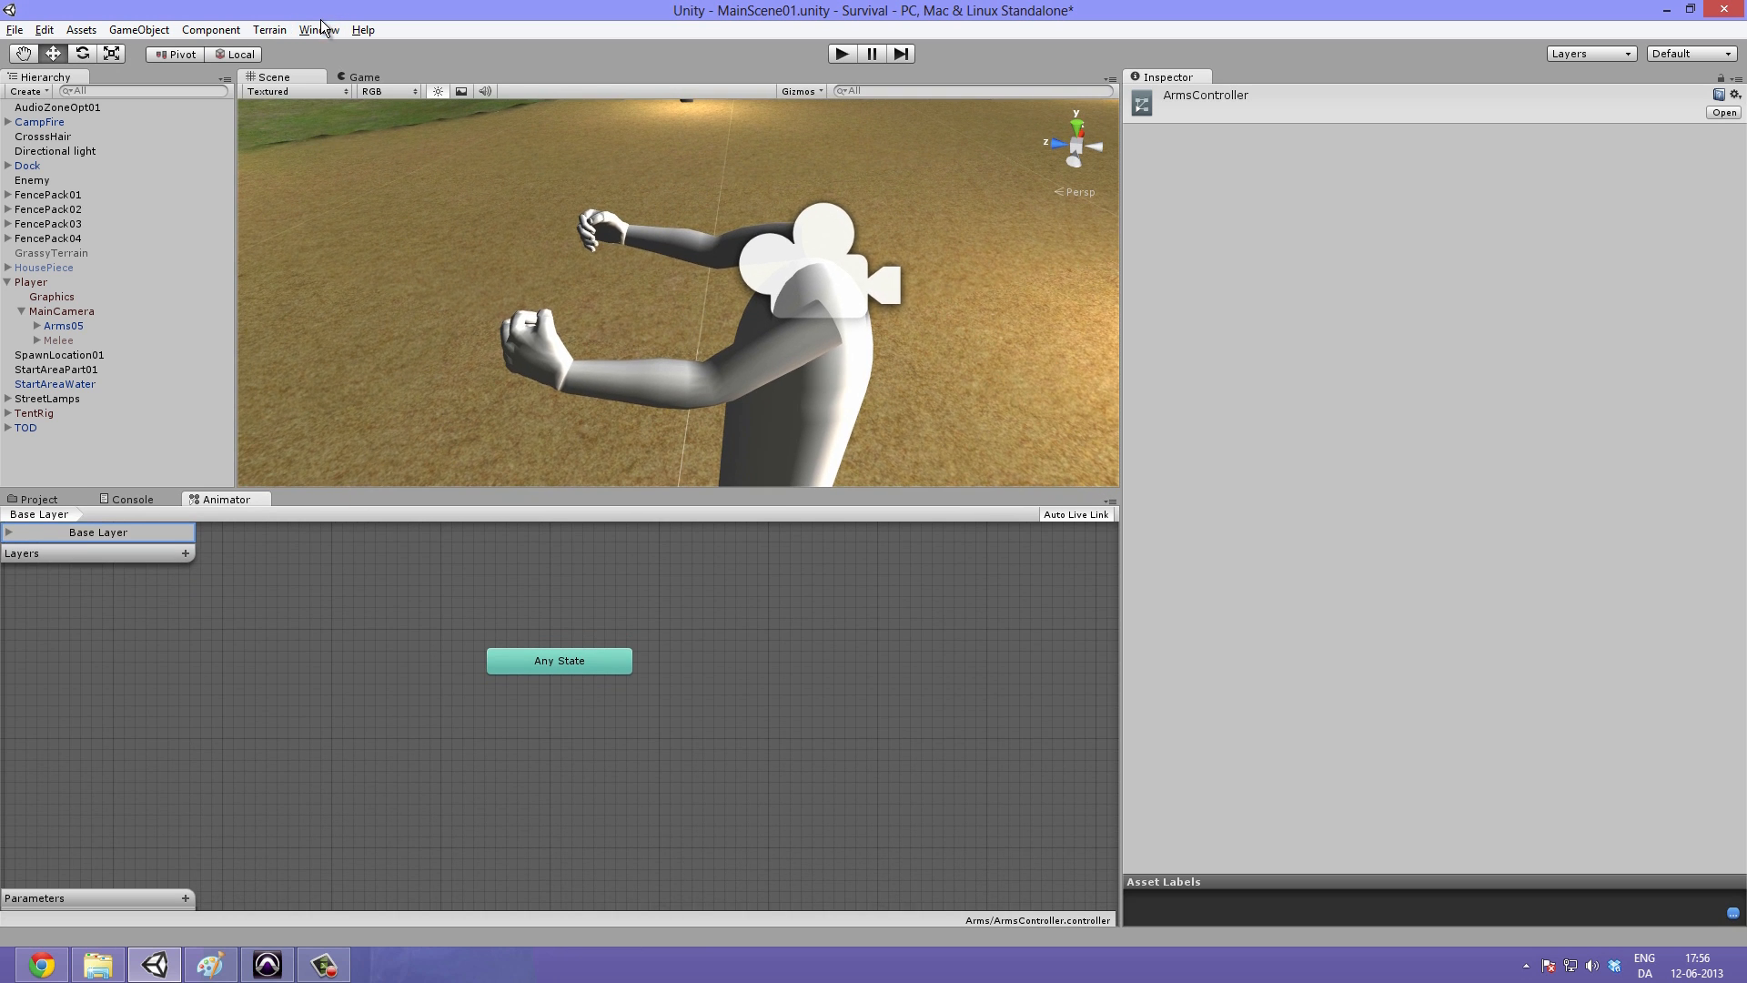
pyautogui.click(322, 31)
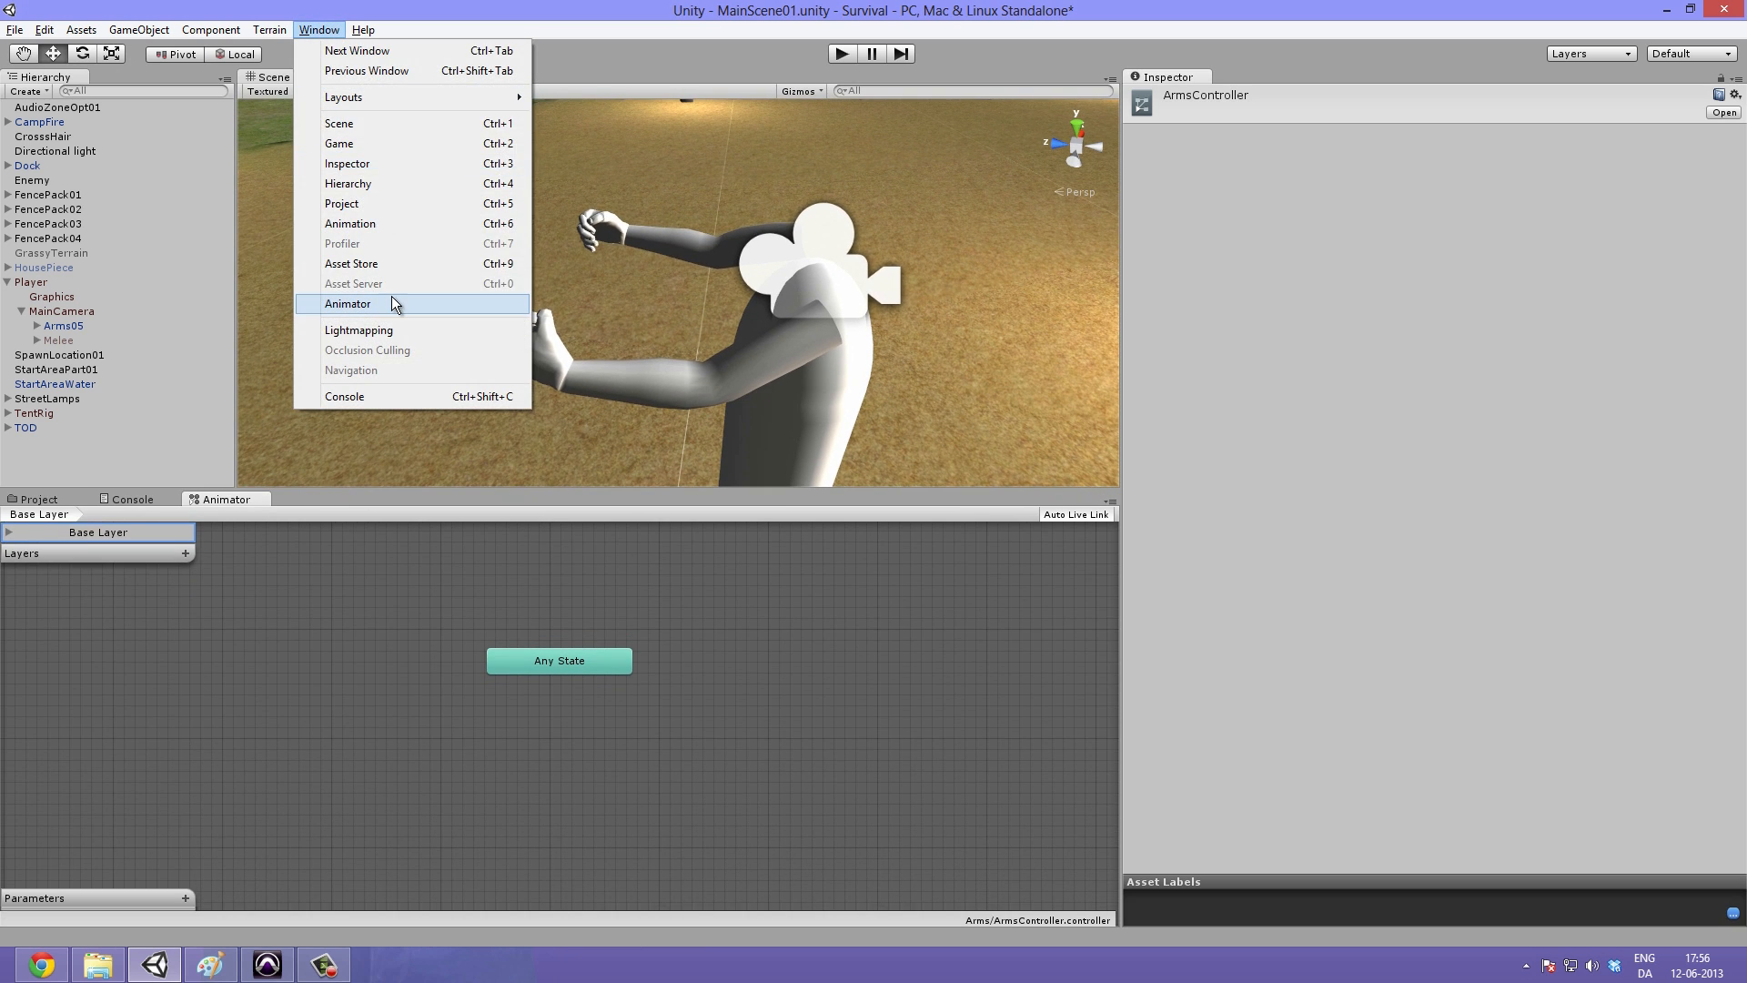
pyautogui.click(542, 689)
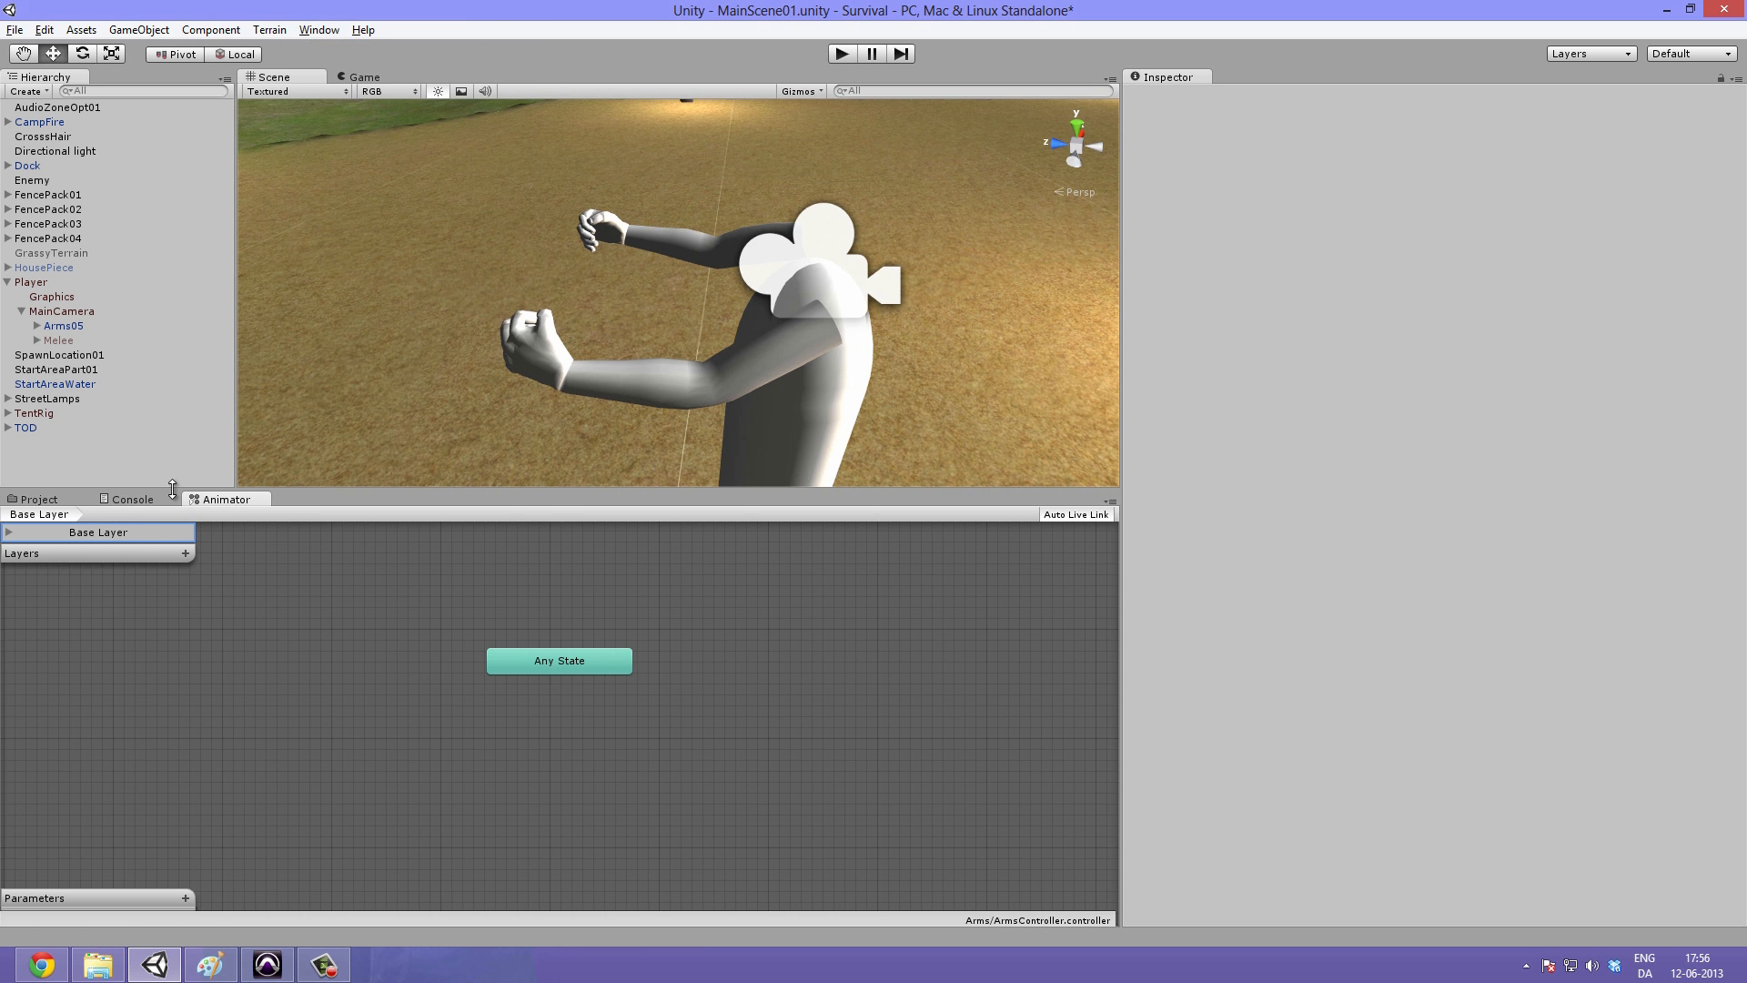
# Step: Show the Game view above the Animator and move the Any State node lower in the graph
pyautogui.keyDown('alt'); pyautogui.moveTo(695, 300); pyautogui.dragTo(612, 276); pyautogui.keyUp('alt')
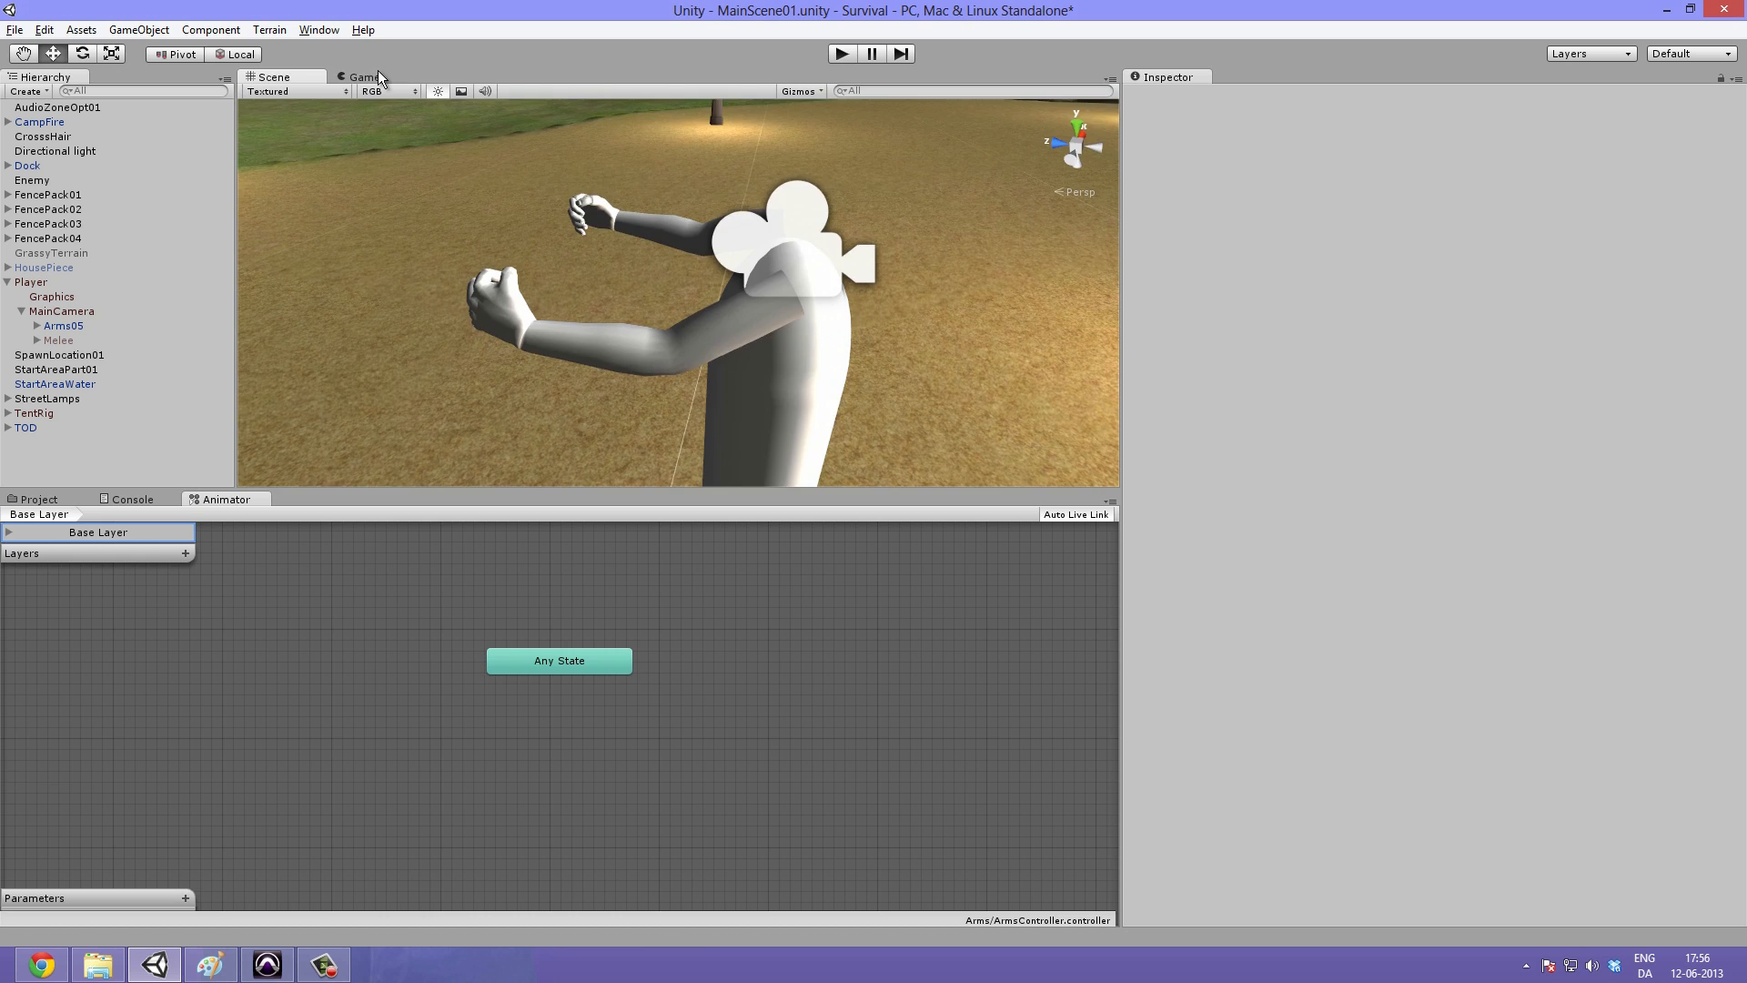
pyautogui.click(373, 77)
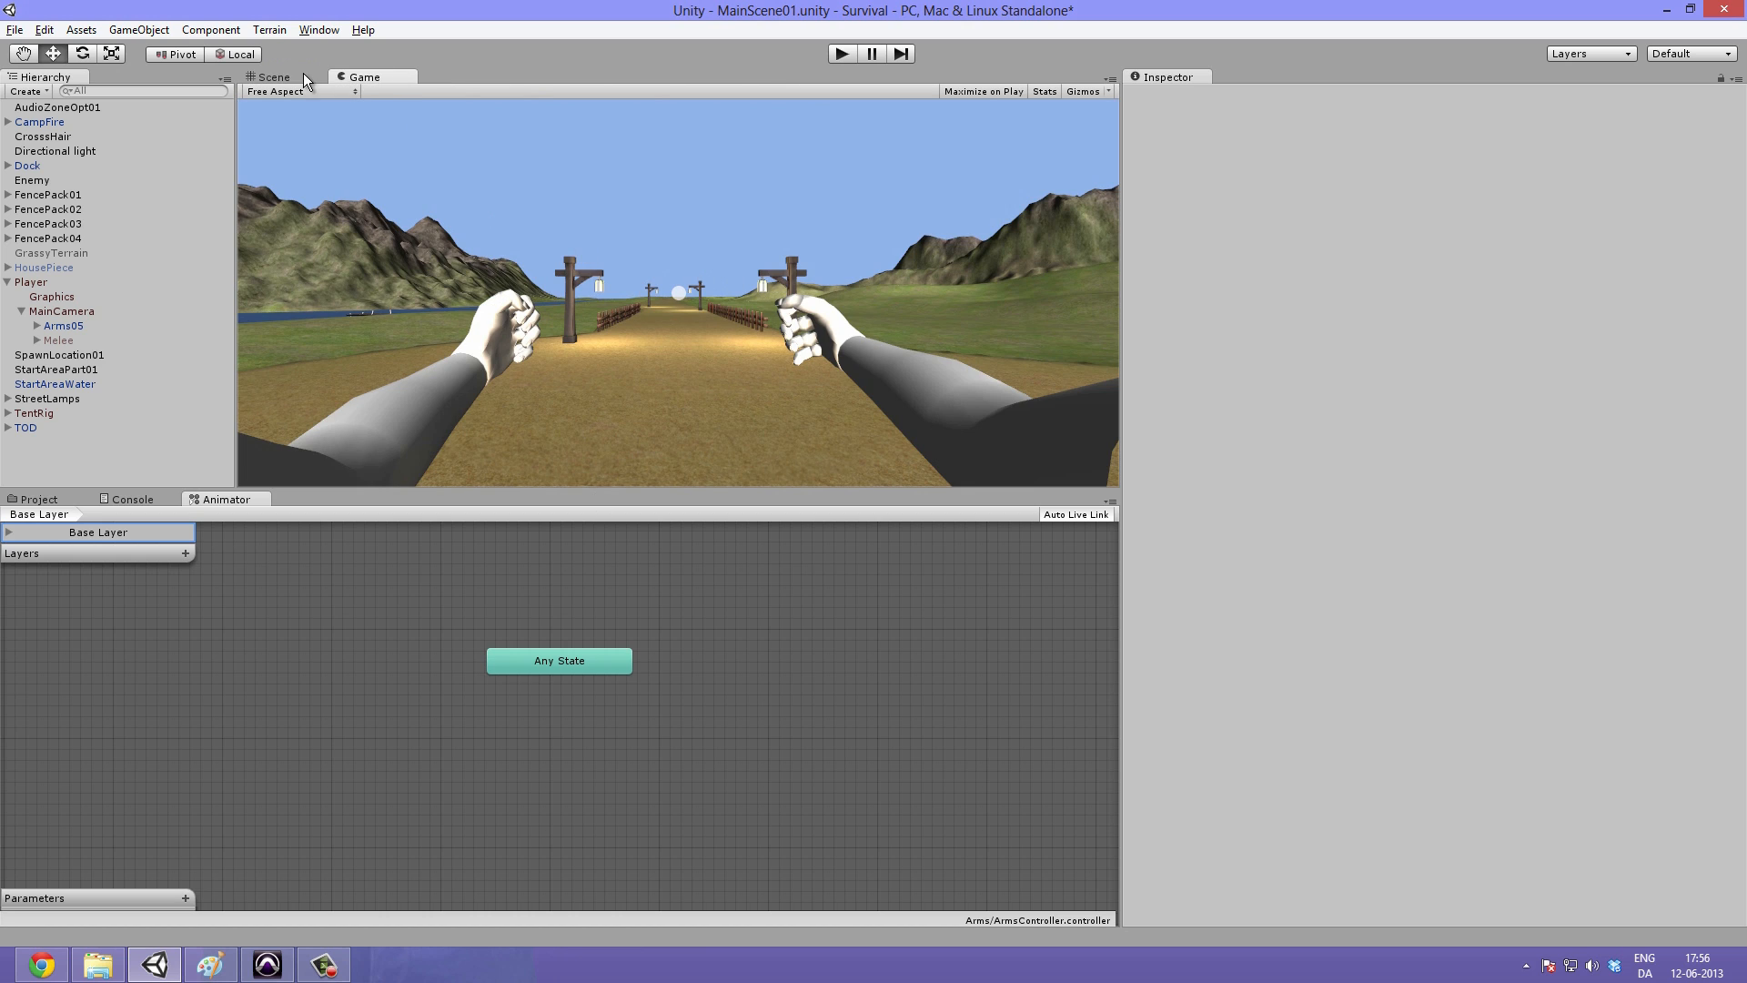
pyautogui.click(557, 664)
pyautogui.moveTo(554, 664); pyautogui.dragTo(530, 755)
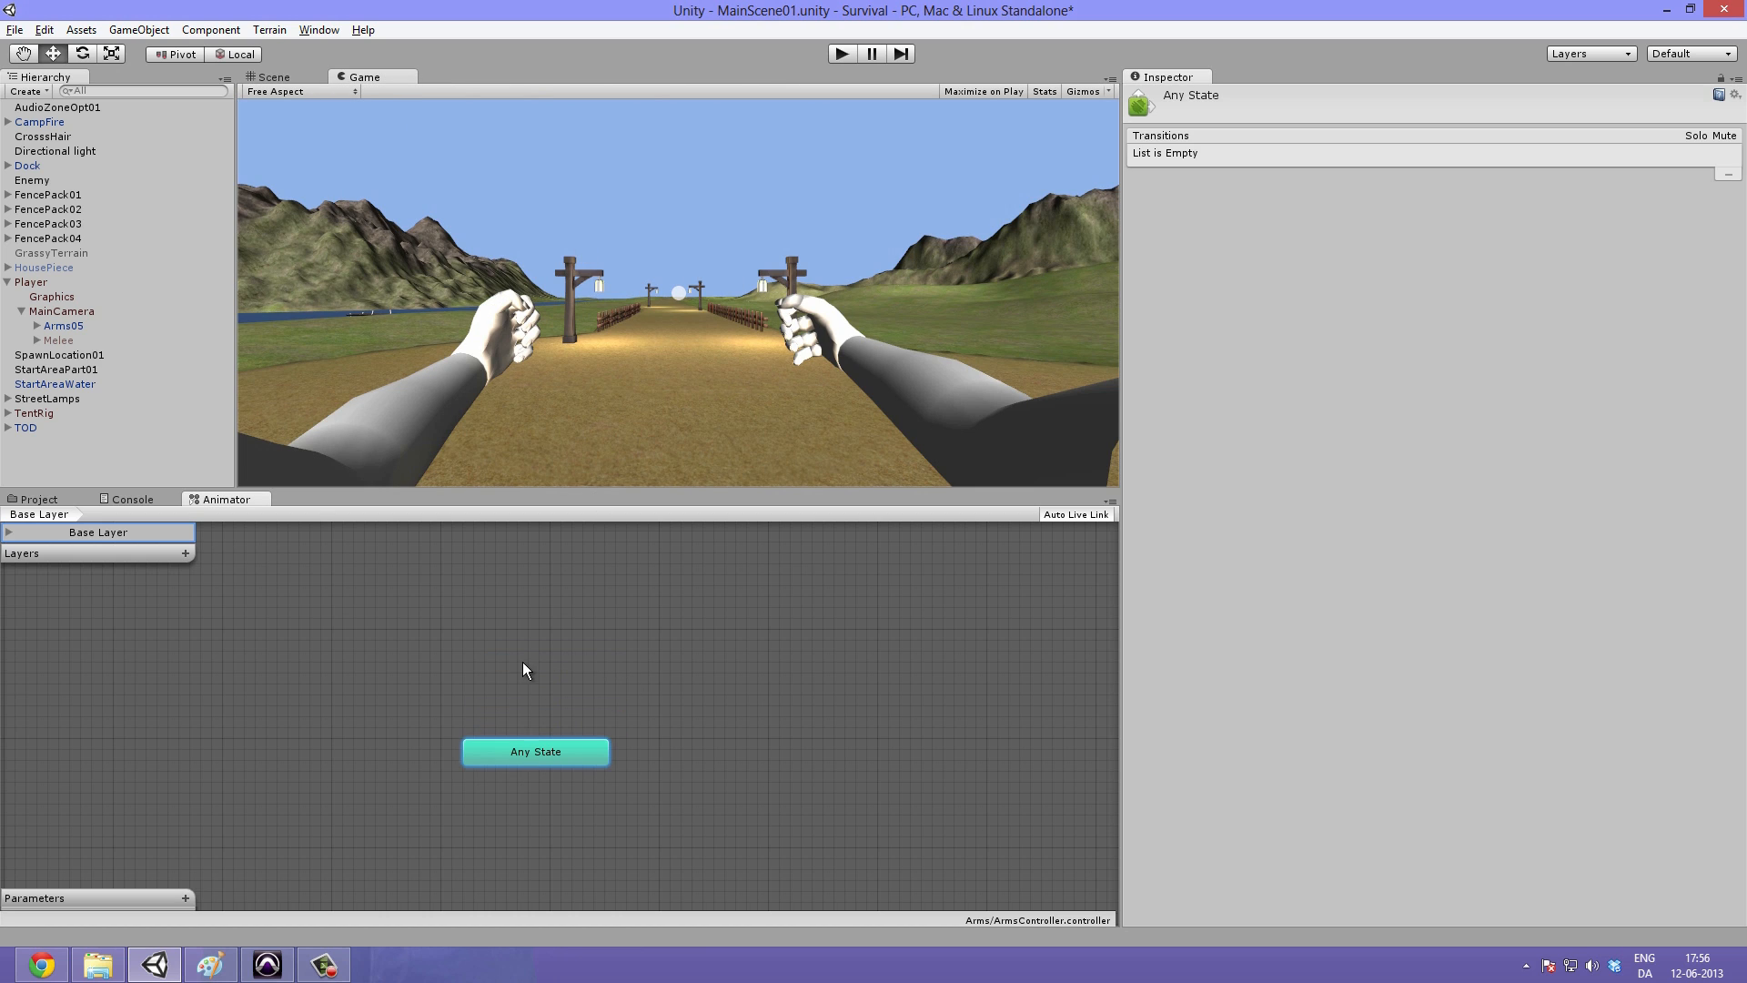
pyautogui.click(517, 657)
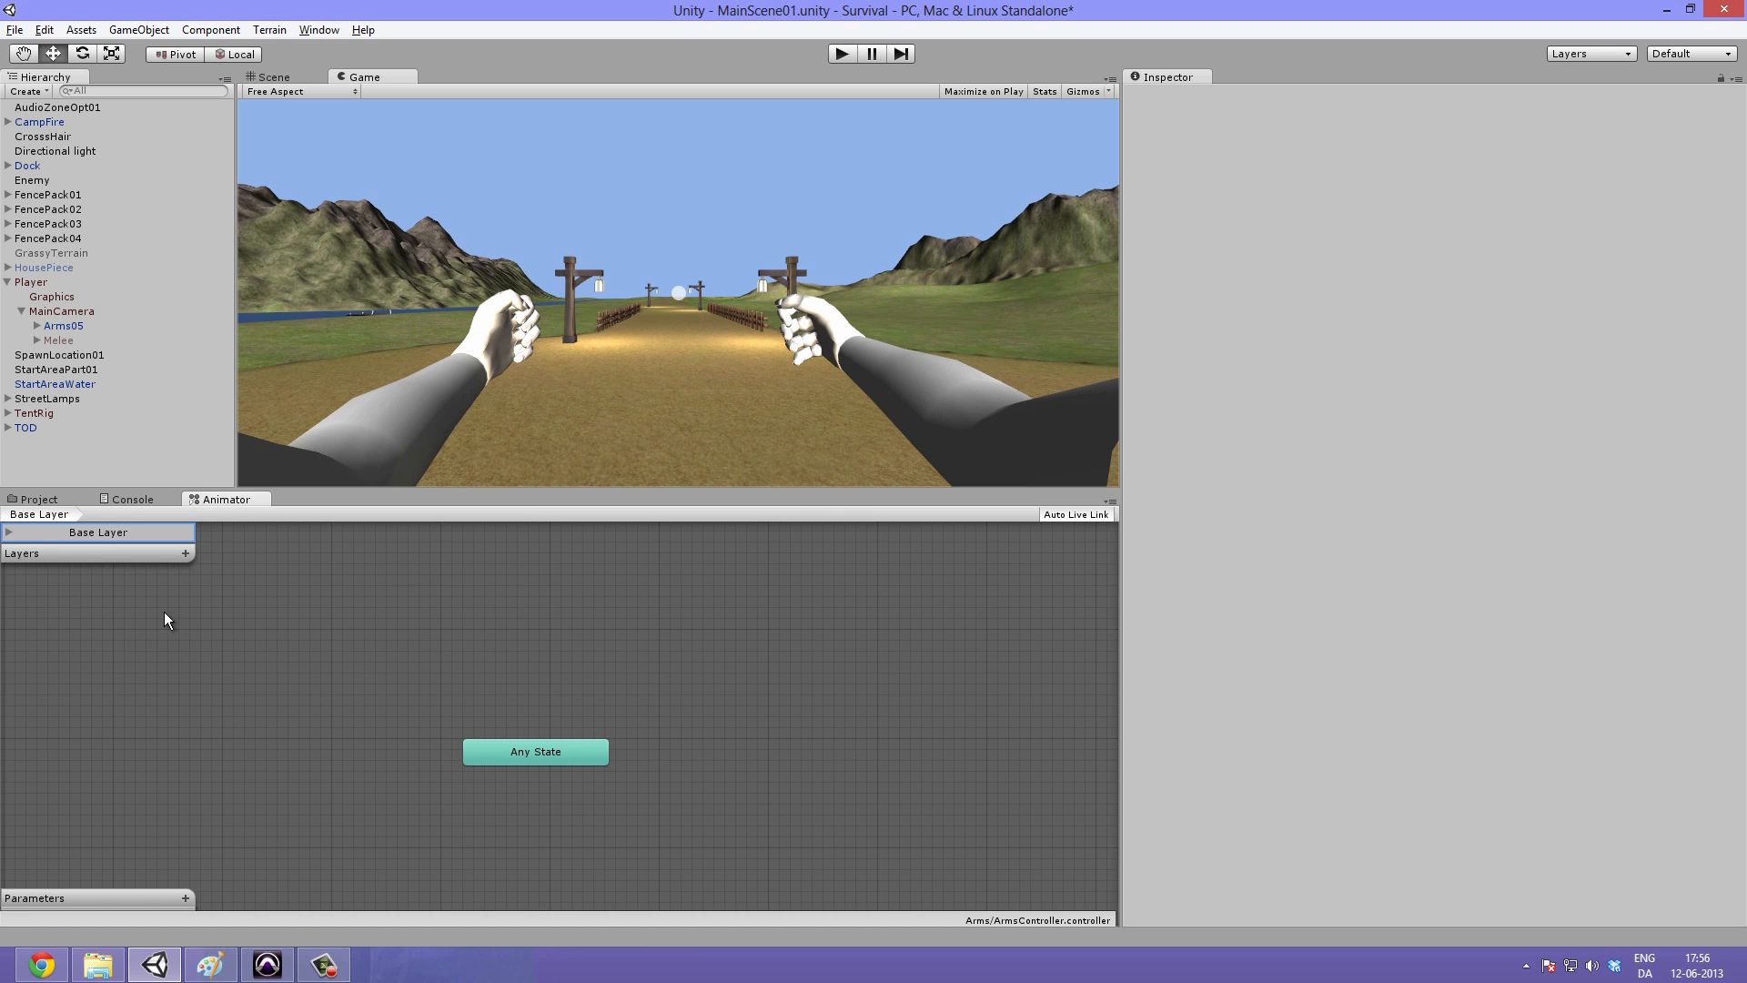
# Step: Expand the Arms05 asset in the project, examine its contained objects and the Idle clip, and collapse it again
pyautogui.click(42, 499)
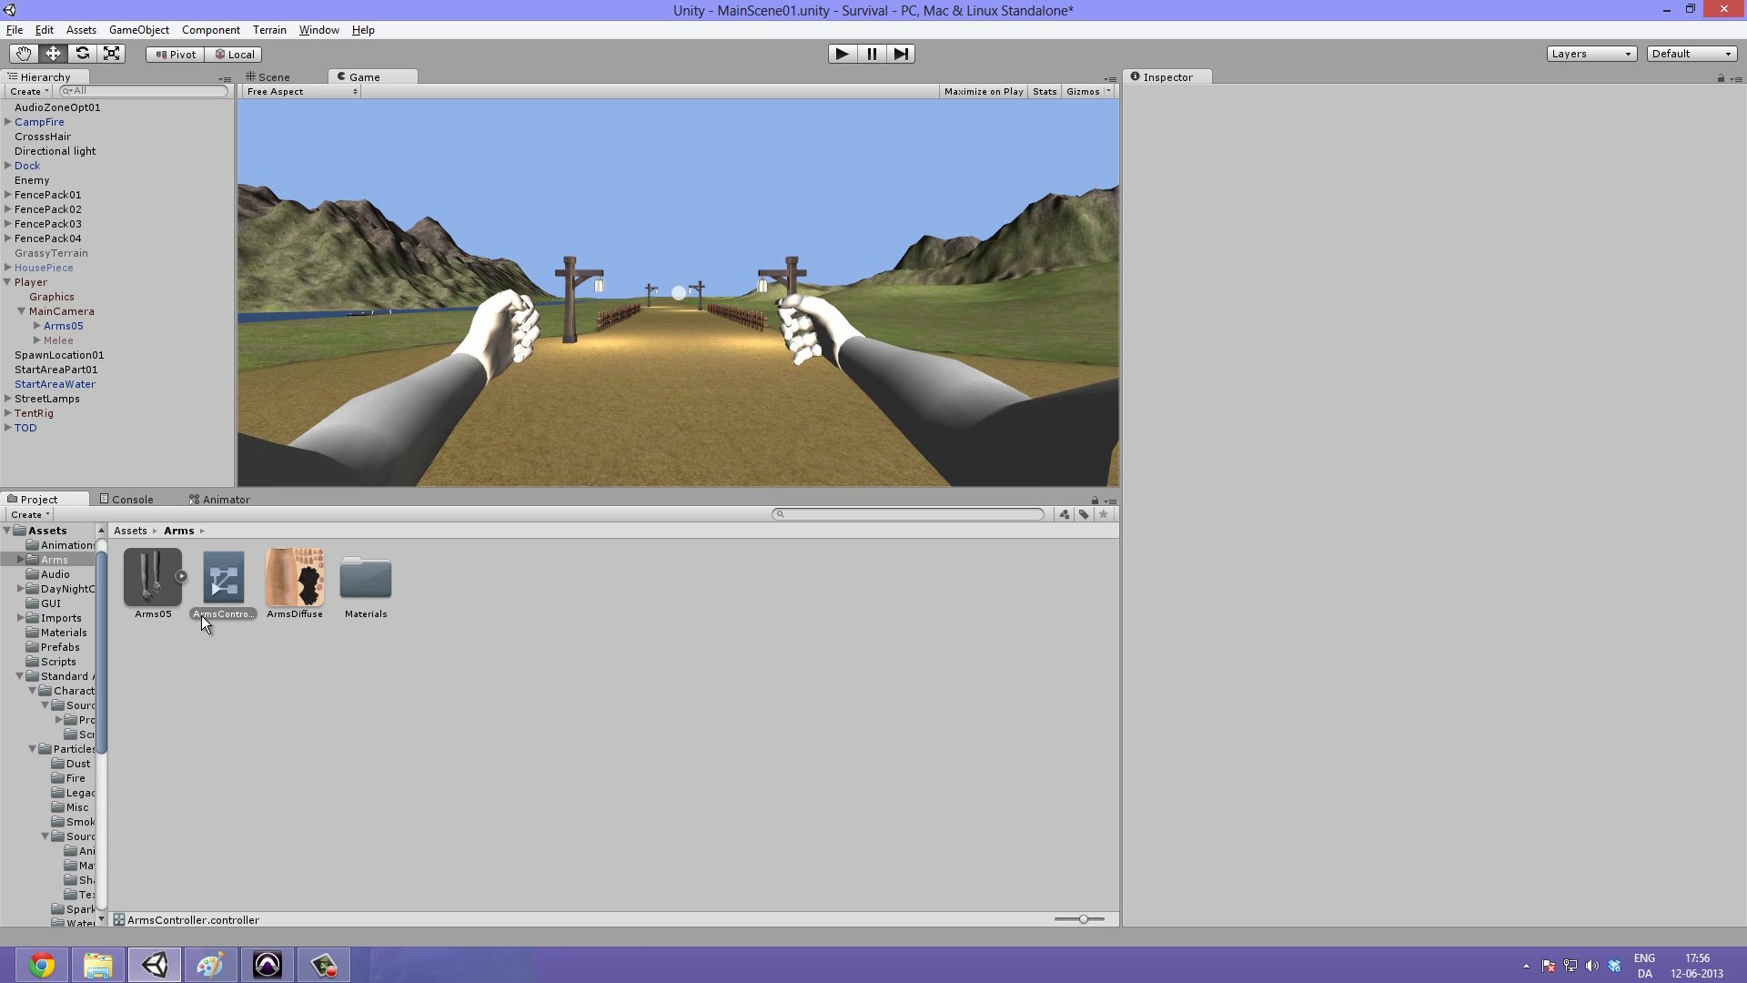
pyautogui.click(182, 577)
pyautogui.click(156, 586)
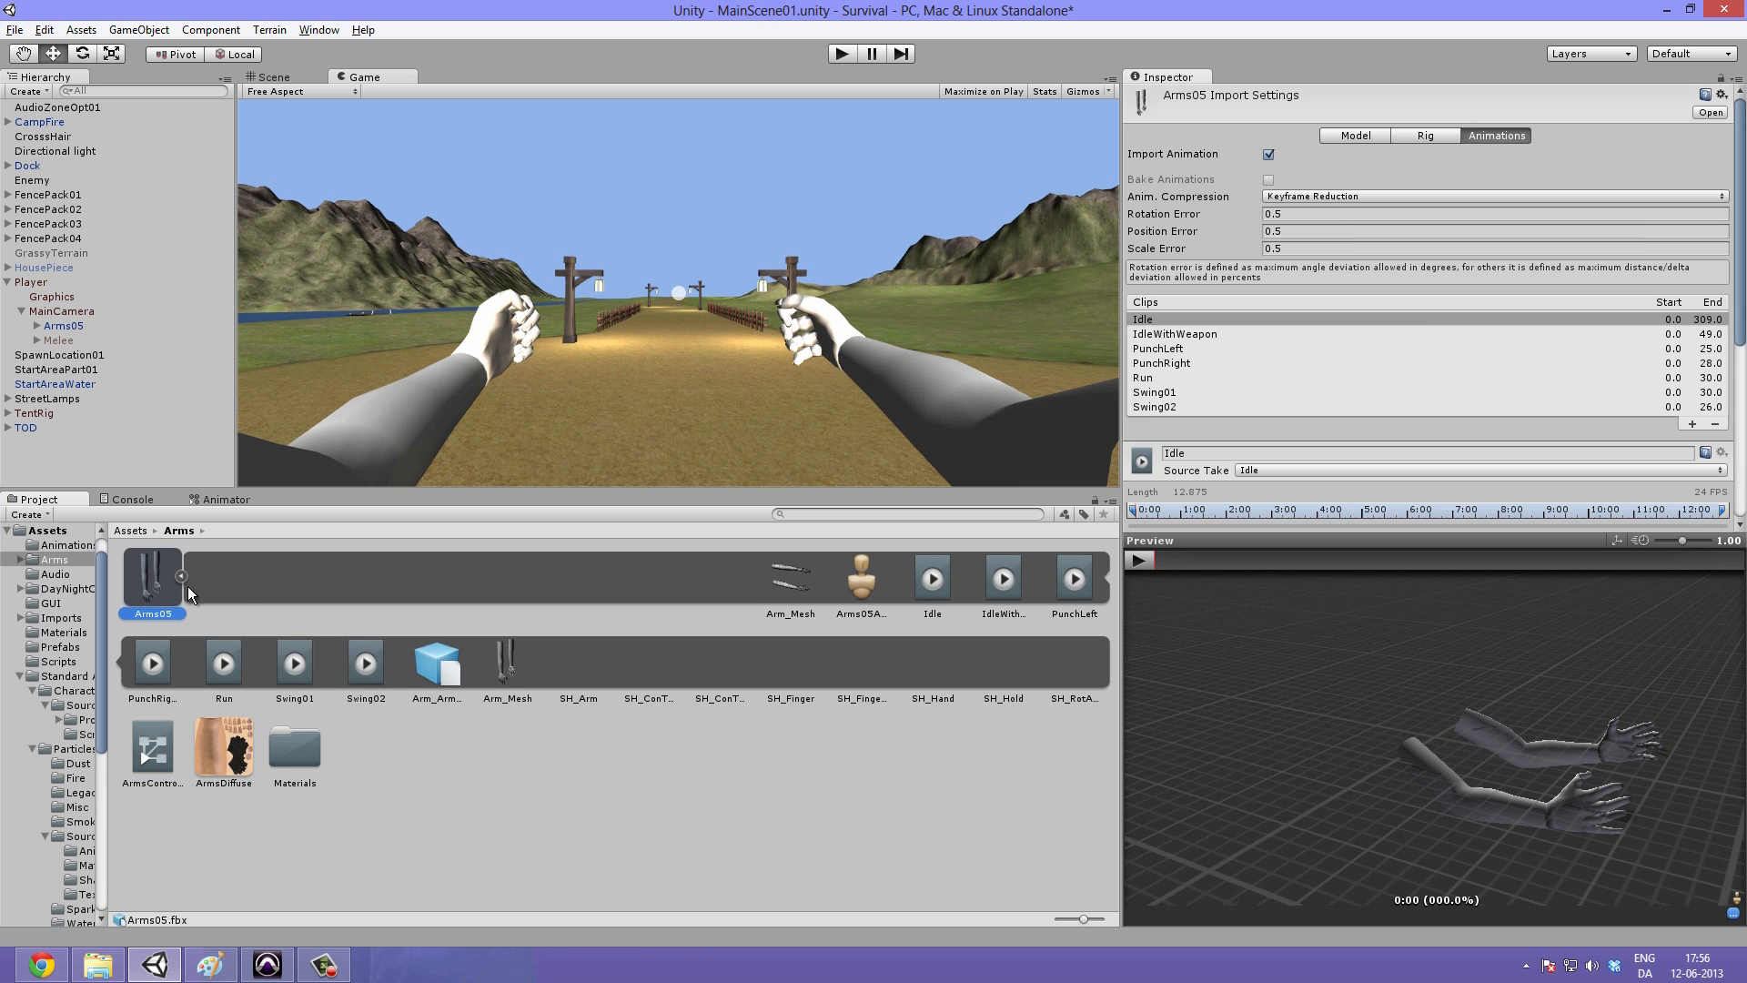
pyautogui.click(728, 663)
pyautogui.click(395, 566)
pyautogui.click(653, 587)
pyautogui.click(725, 591)
pyautogui.click(805, 575)
pyautogui.click(946, 566)
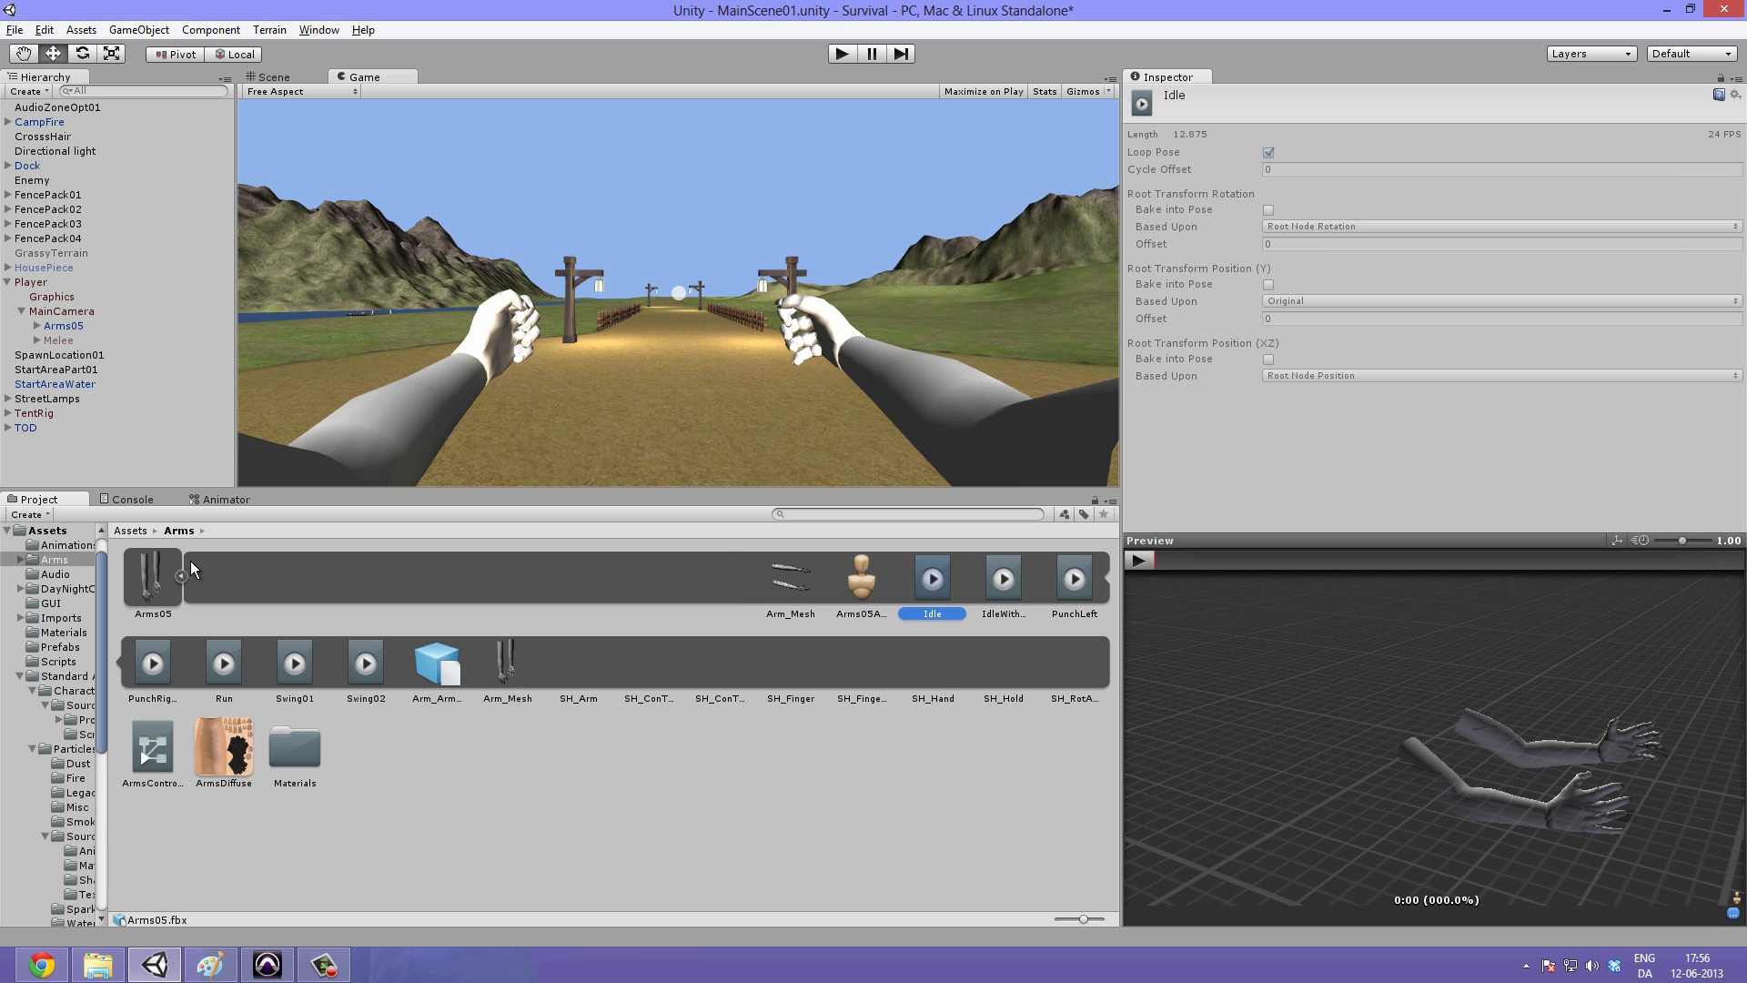
pyautogui.moveTo(937, 583)
pyautogui.mouseDown()
pyautogui.moveTo(281, 488)
pyautogui.moveTo(227, 500)
pyautogui.moveTo(183, 597)
pyautogui.moveTo(960, 609)
pyautogui.moveTo(945, 589)
pyautogui.mouseUp()
pyautogui.click(171, 584)
pyautogui.click(182, 574)
# Step: Create an empty state in ArmsController's Base Layer and place it just above Any State
pyautogui.click(225, 500)
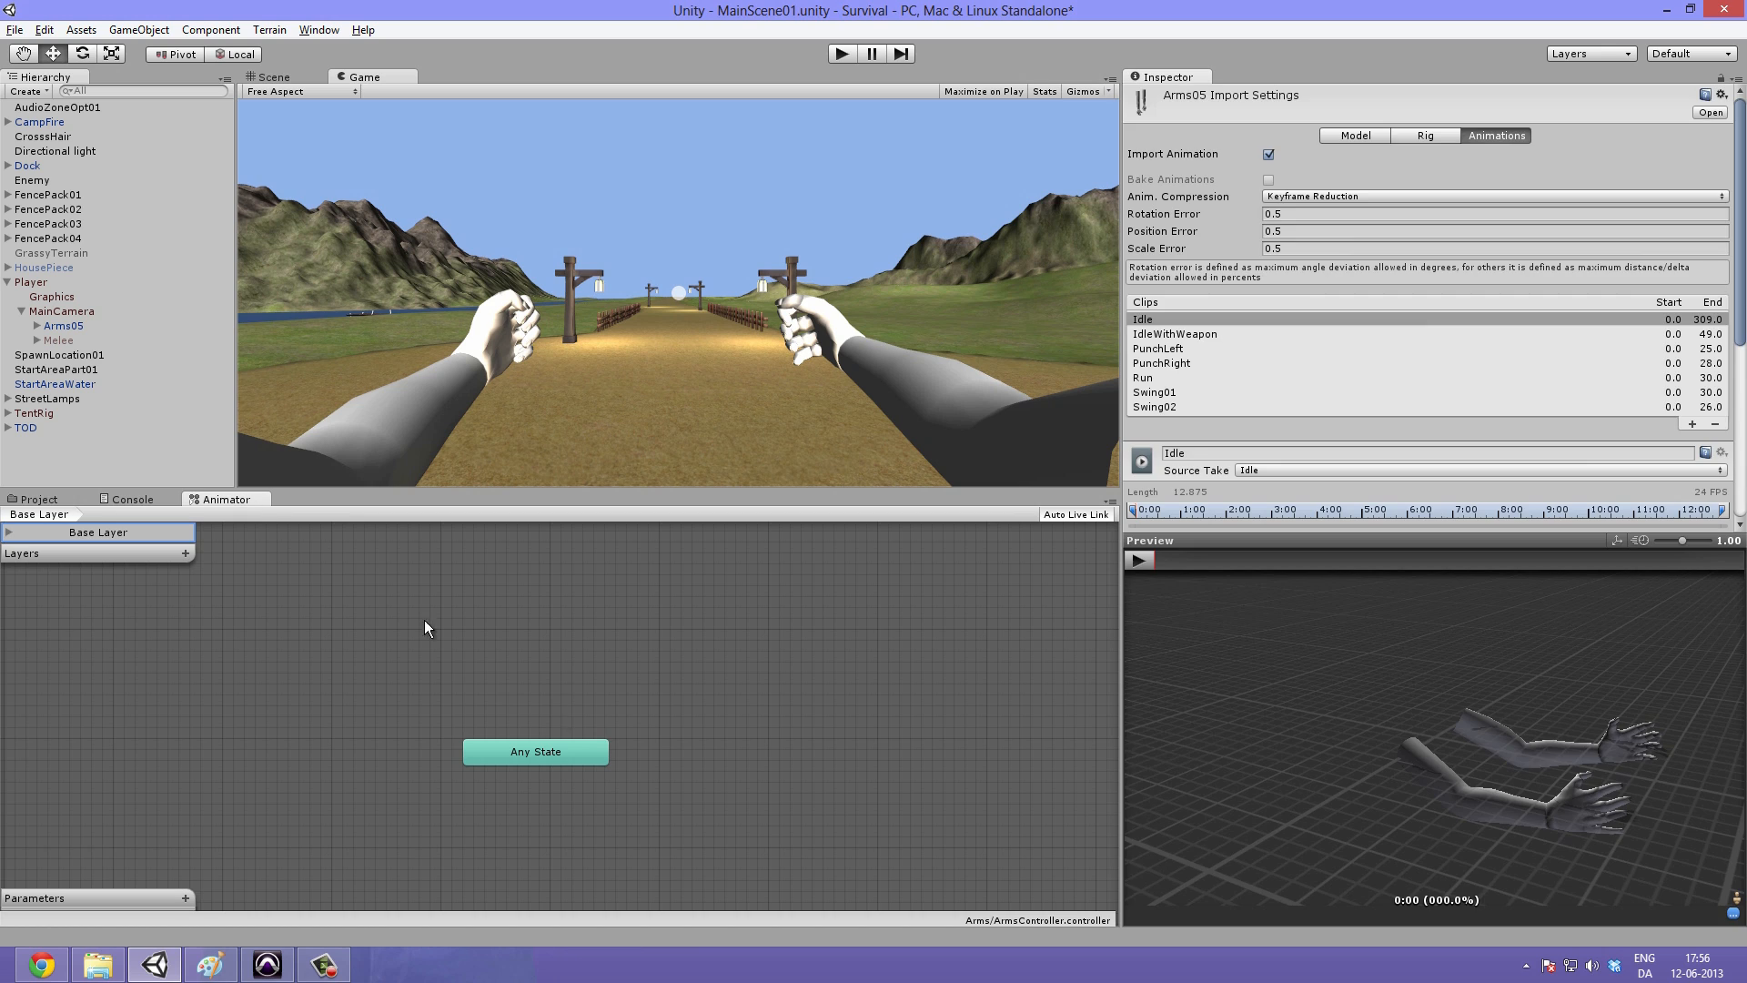
pyautogui.click(451, 665)
pyautogui.rightClick(540, 613)
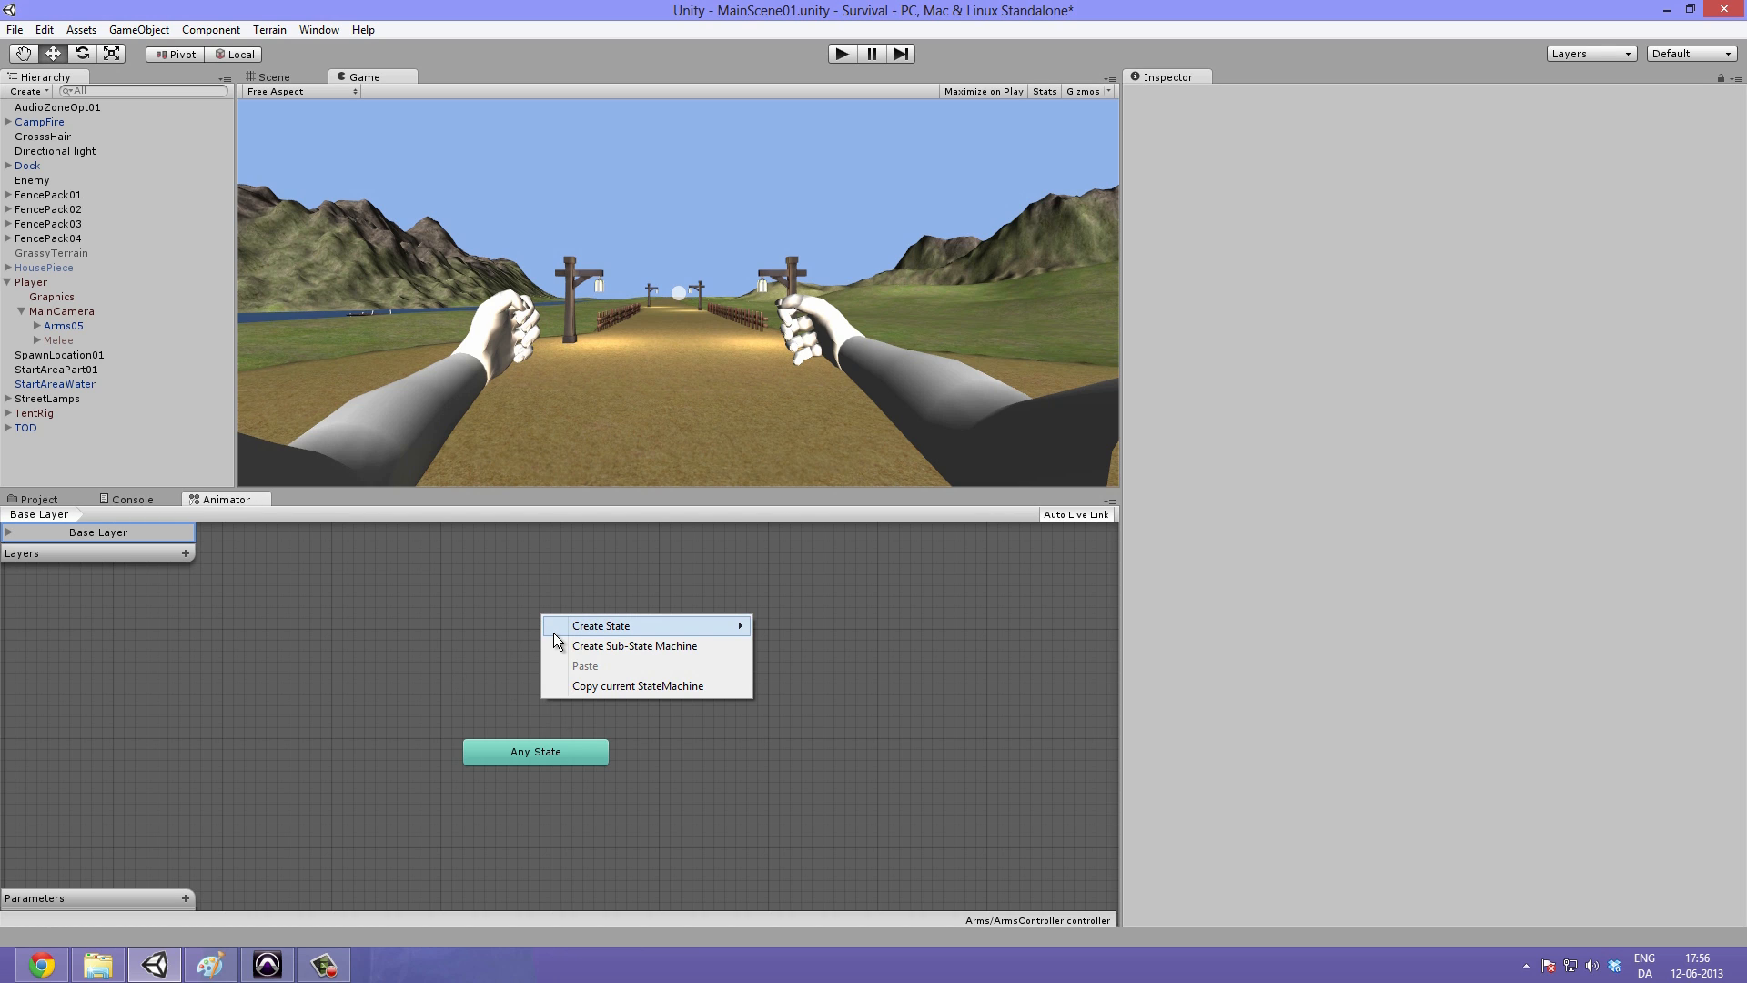
pyautogui.moveTo(557, 628)
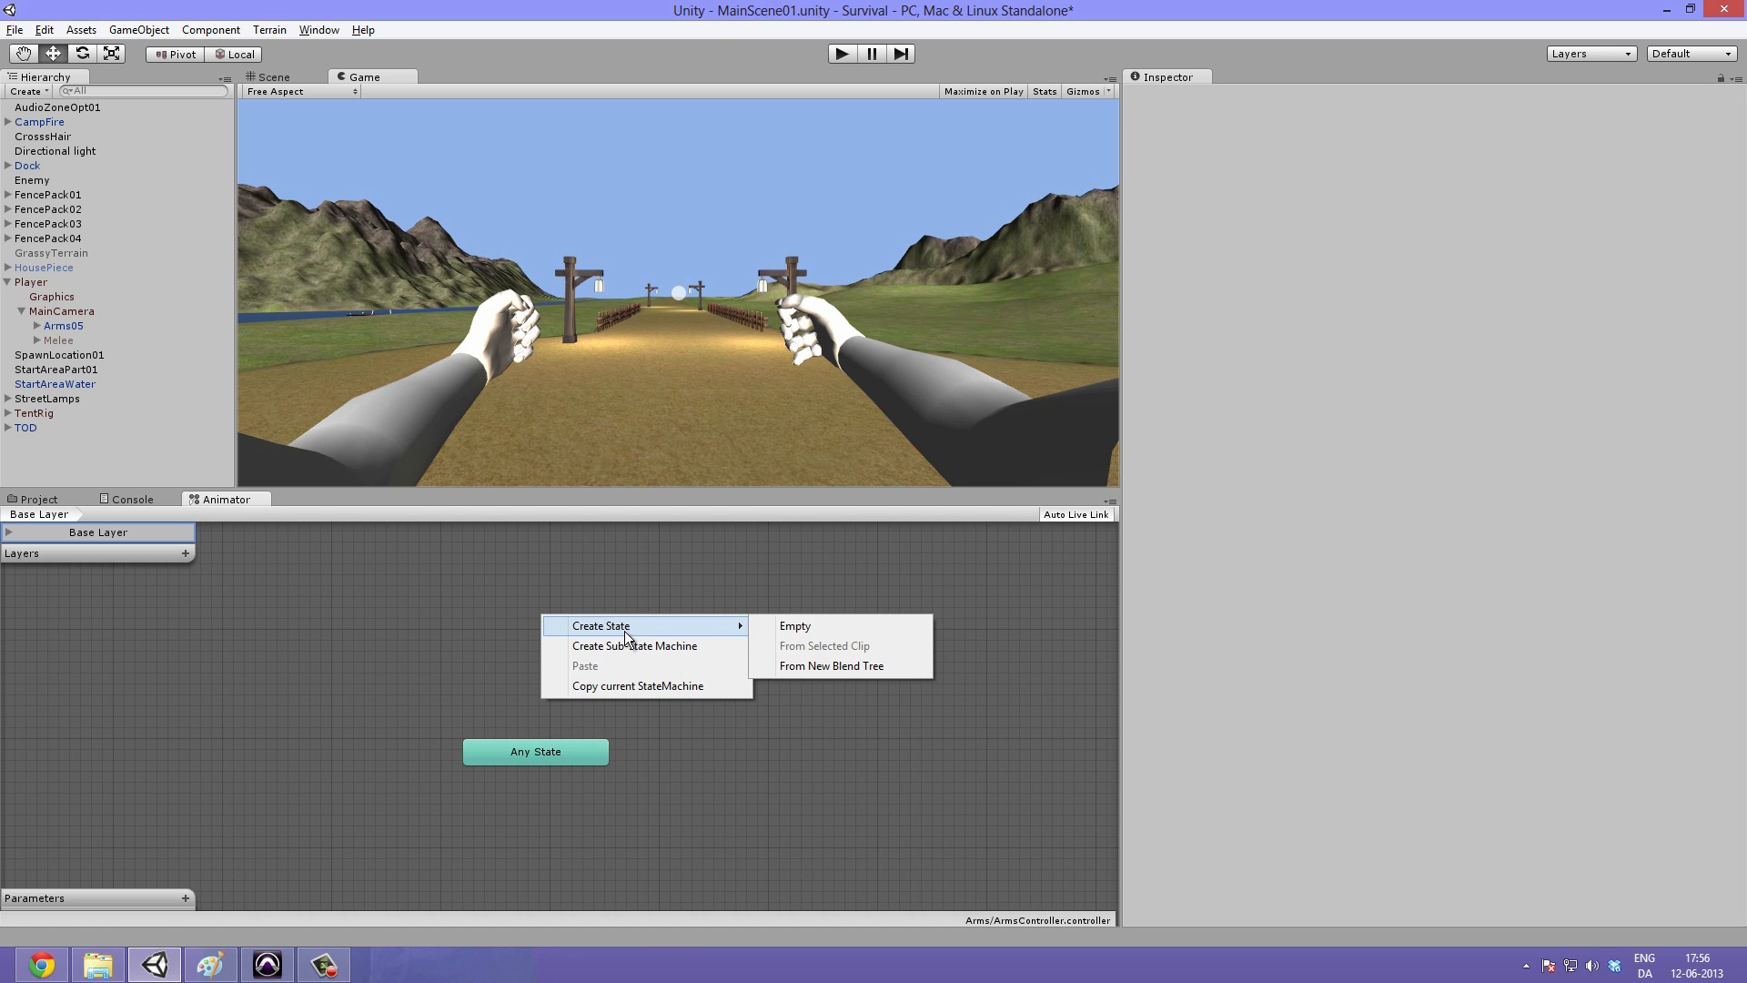
pyautogui.click(810, 626)
pyautogui.moveTo(639, 634); pyautogui.dragTo(584, 654)
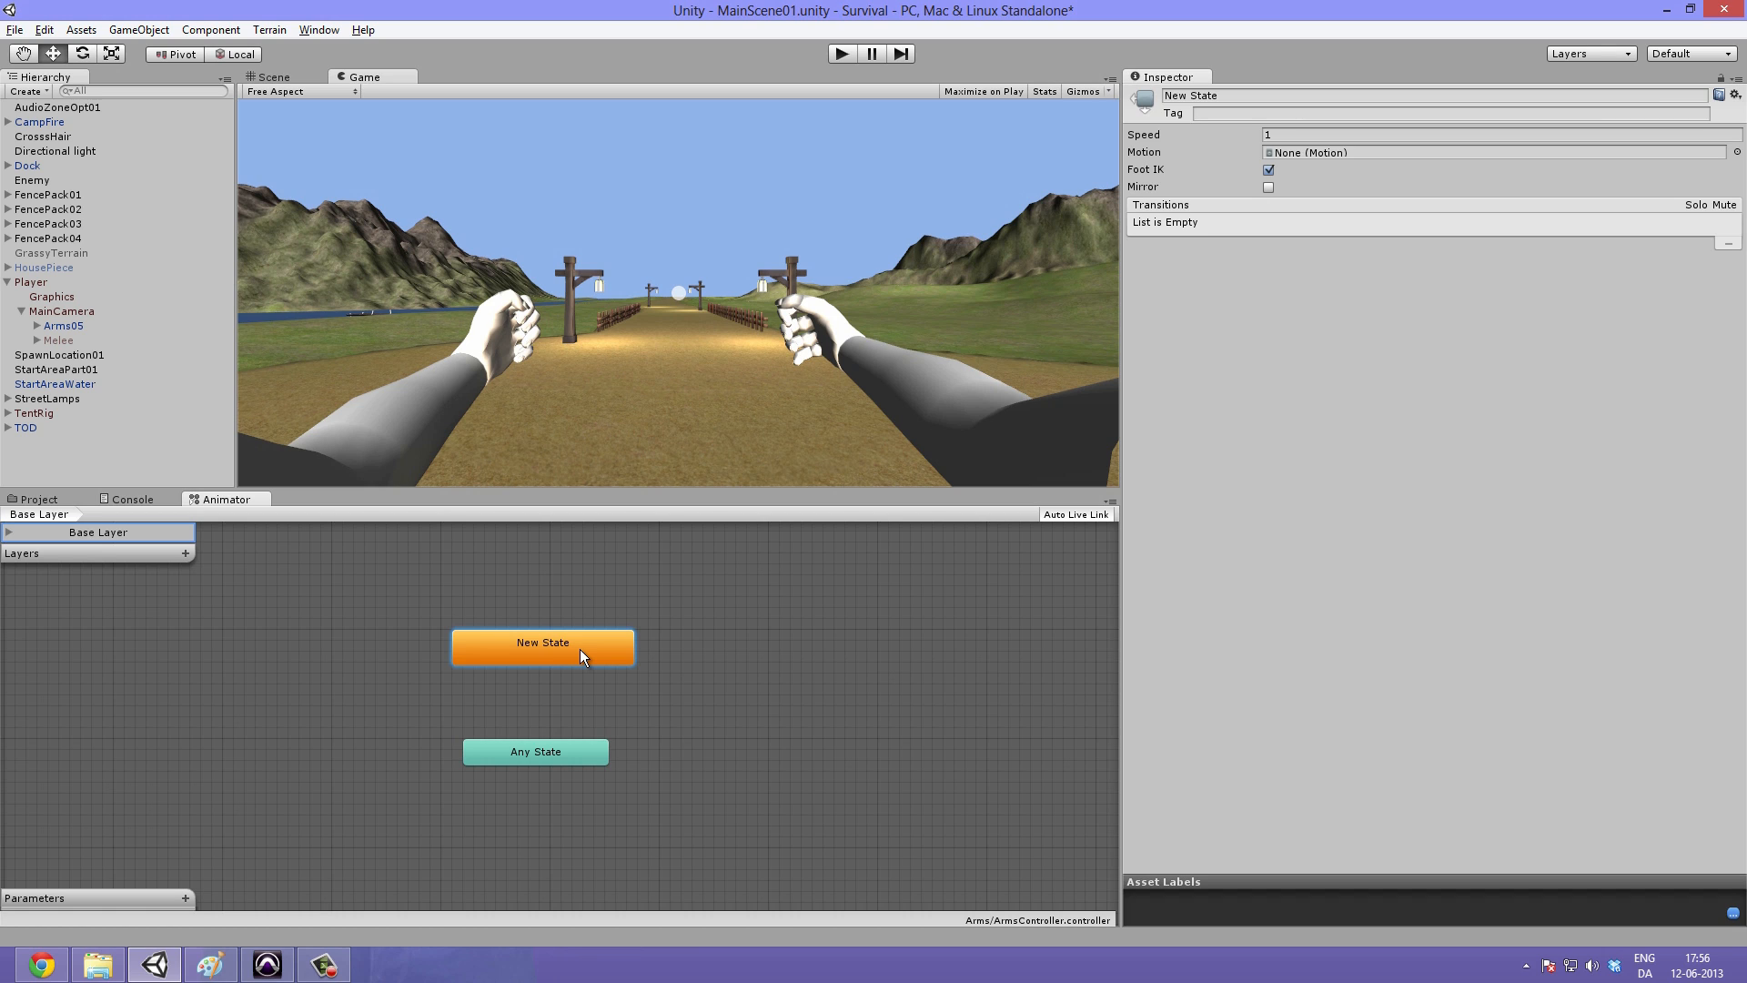
pyautogui.moveTo(566, 651); pyautogui.dragTo(561, 682)
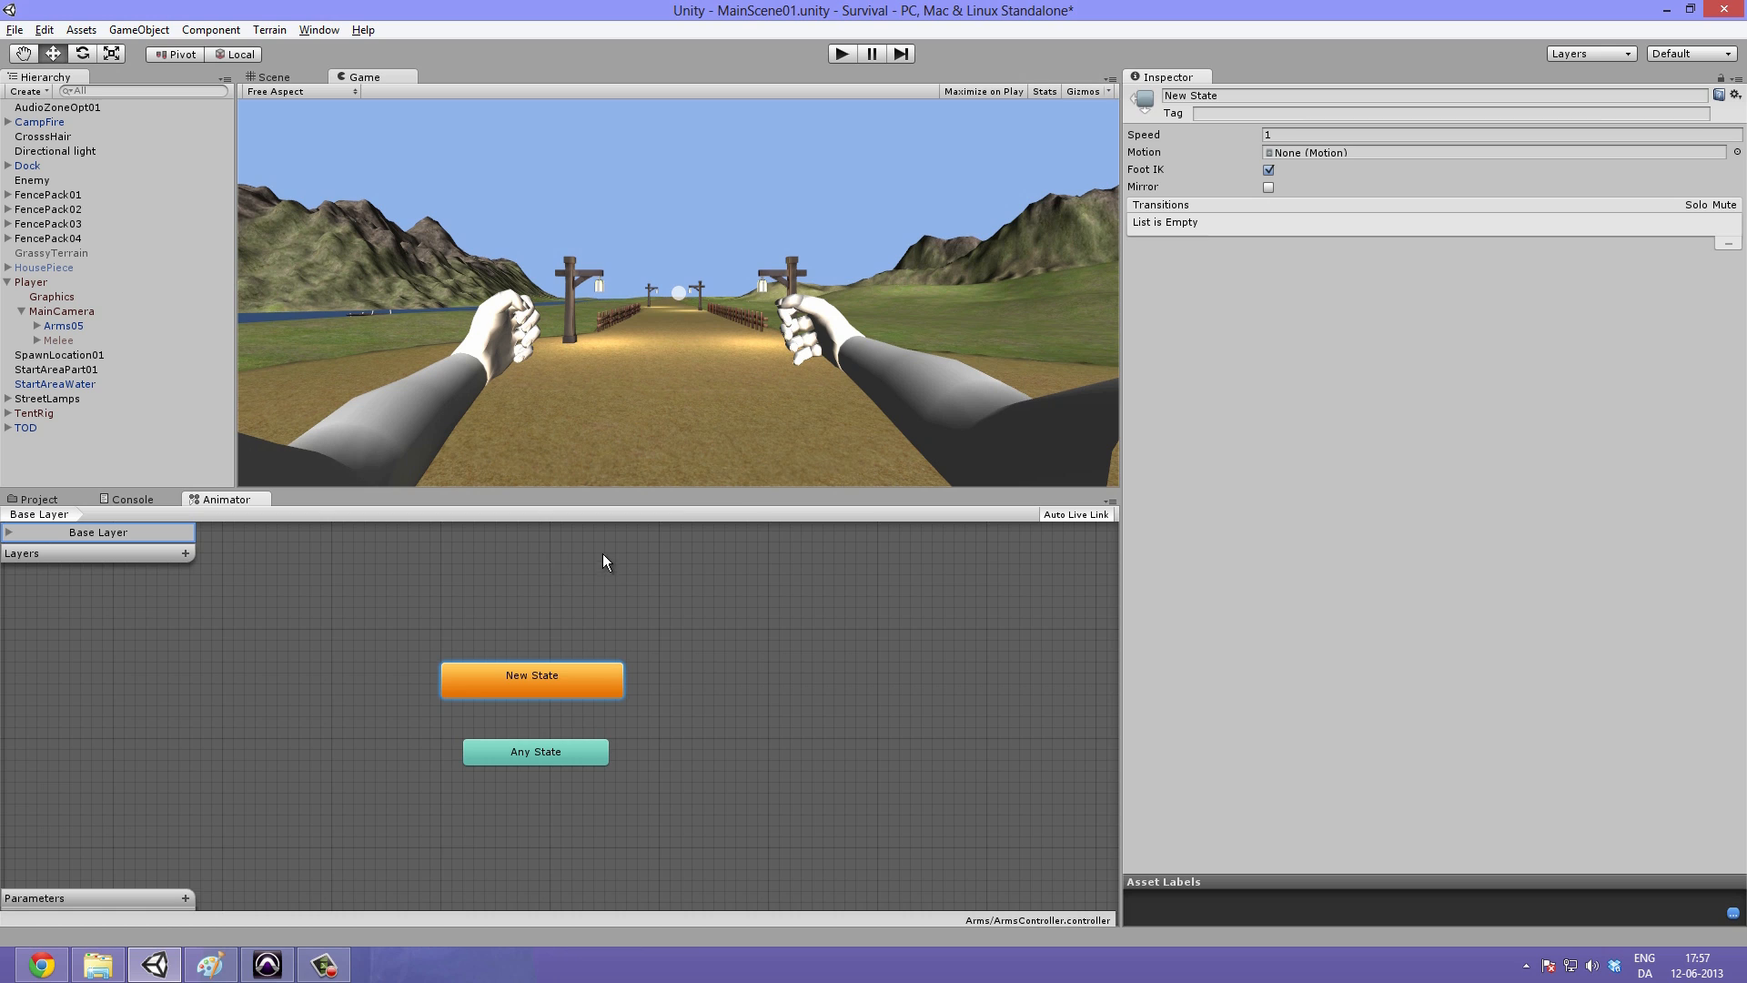
pyautogui.moveTo(570, 679); pyautogui.dragTo(587, 656)
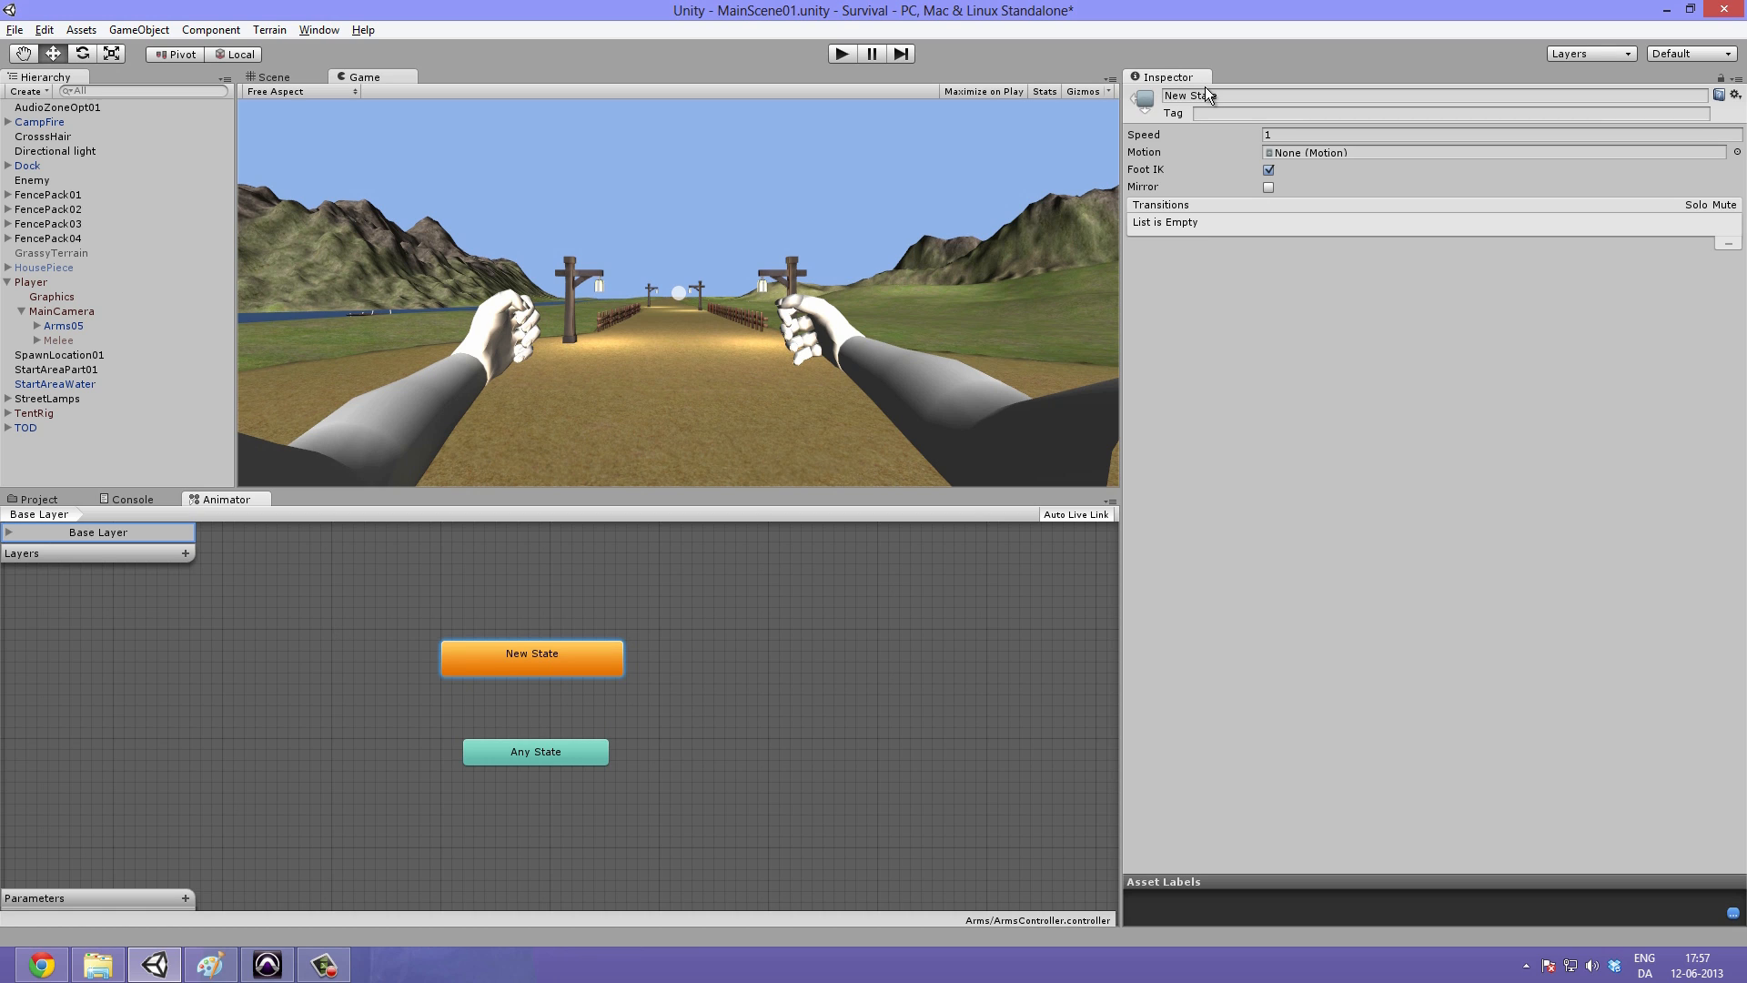
# Step: Rename the new state as Idle
pyautogui.click(1246, 97)
pyautogui.write('Idle')
pyautogui.press('Return')
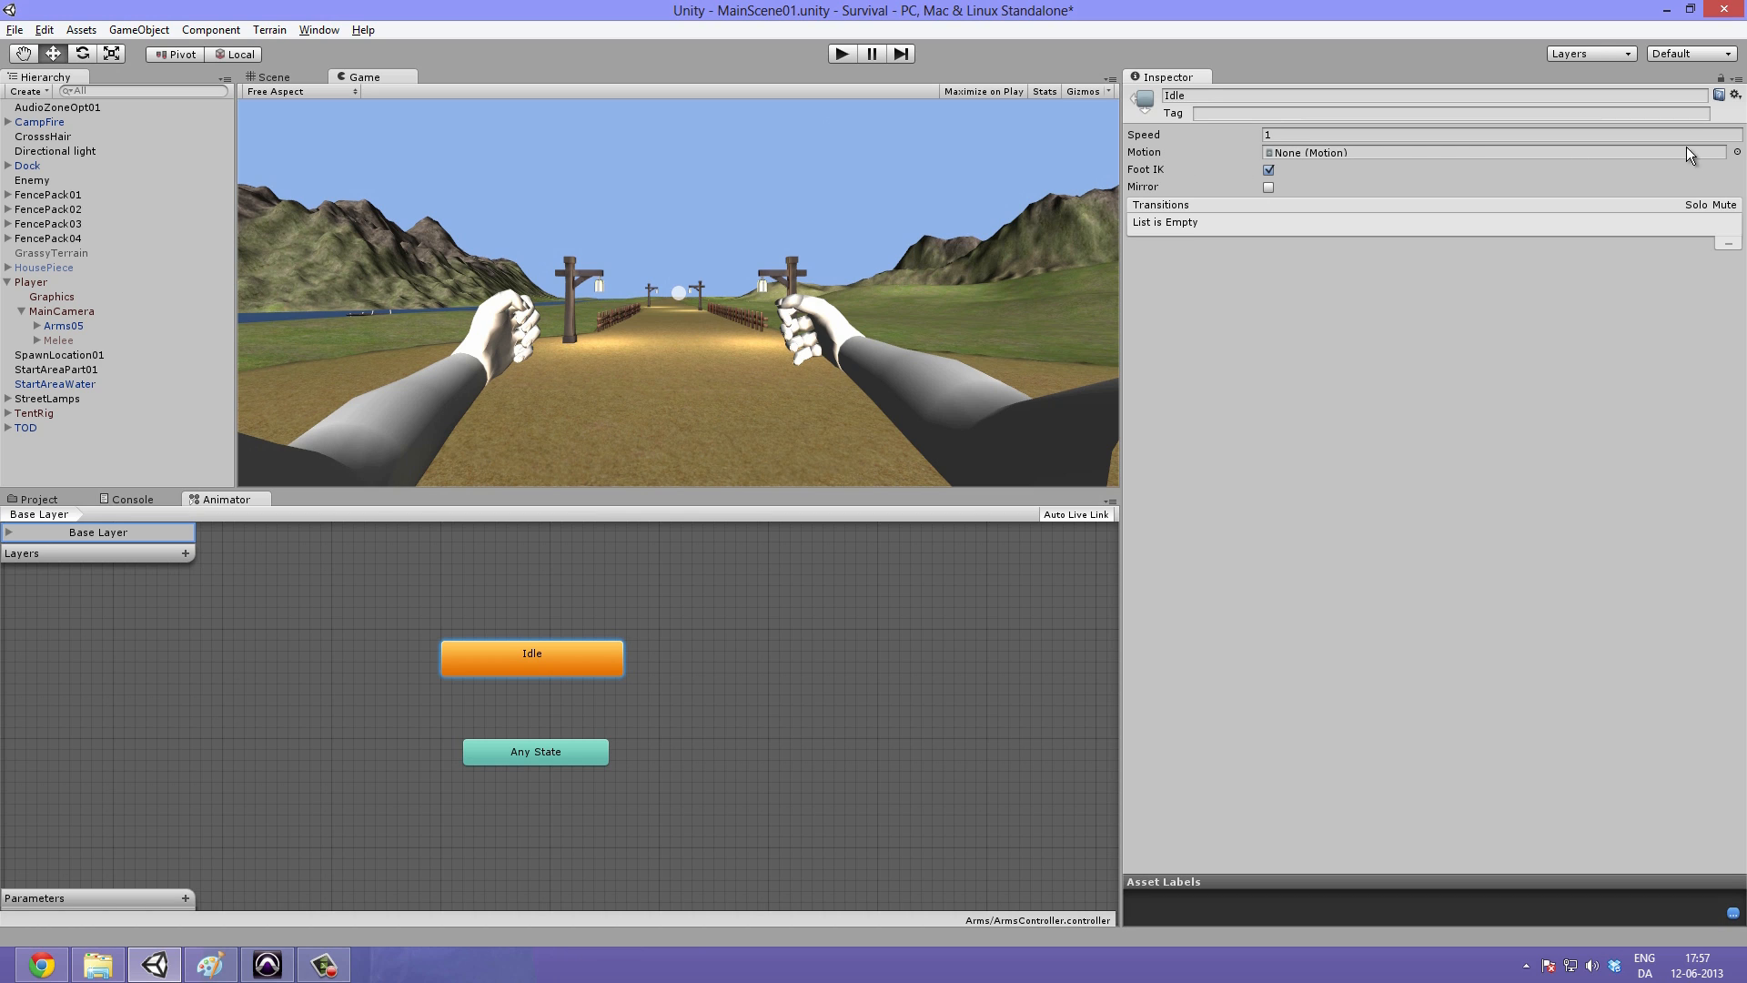
# Step: Assign the Idle clip from Assets/Arms/Arms05.fbx as the Idle state's motion, checking the source file of the same-named clips
pyautogui.click(1736, 153)
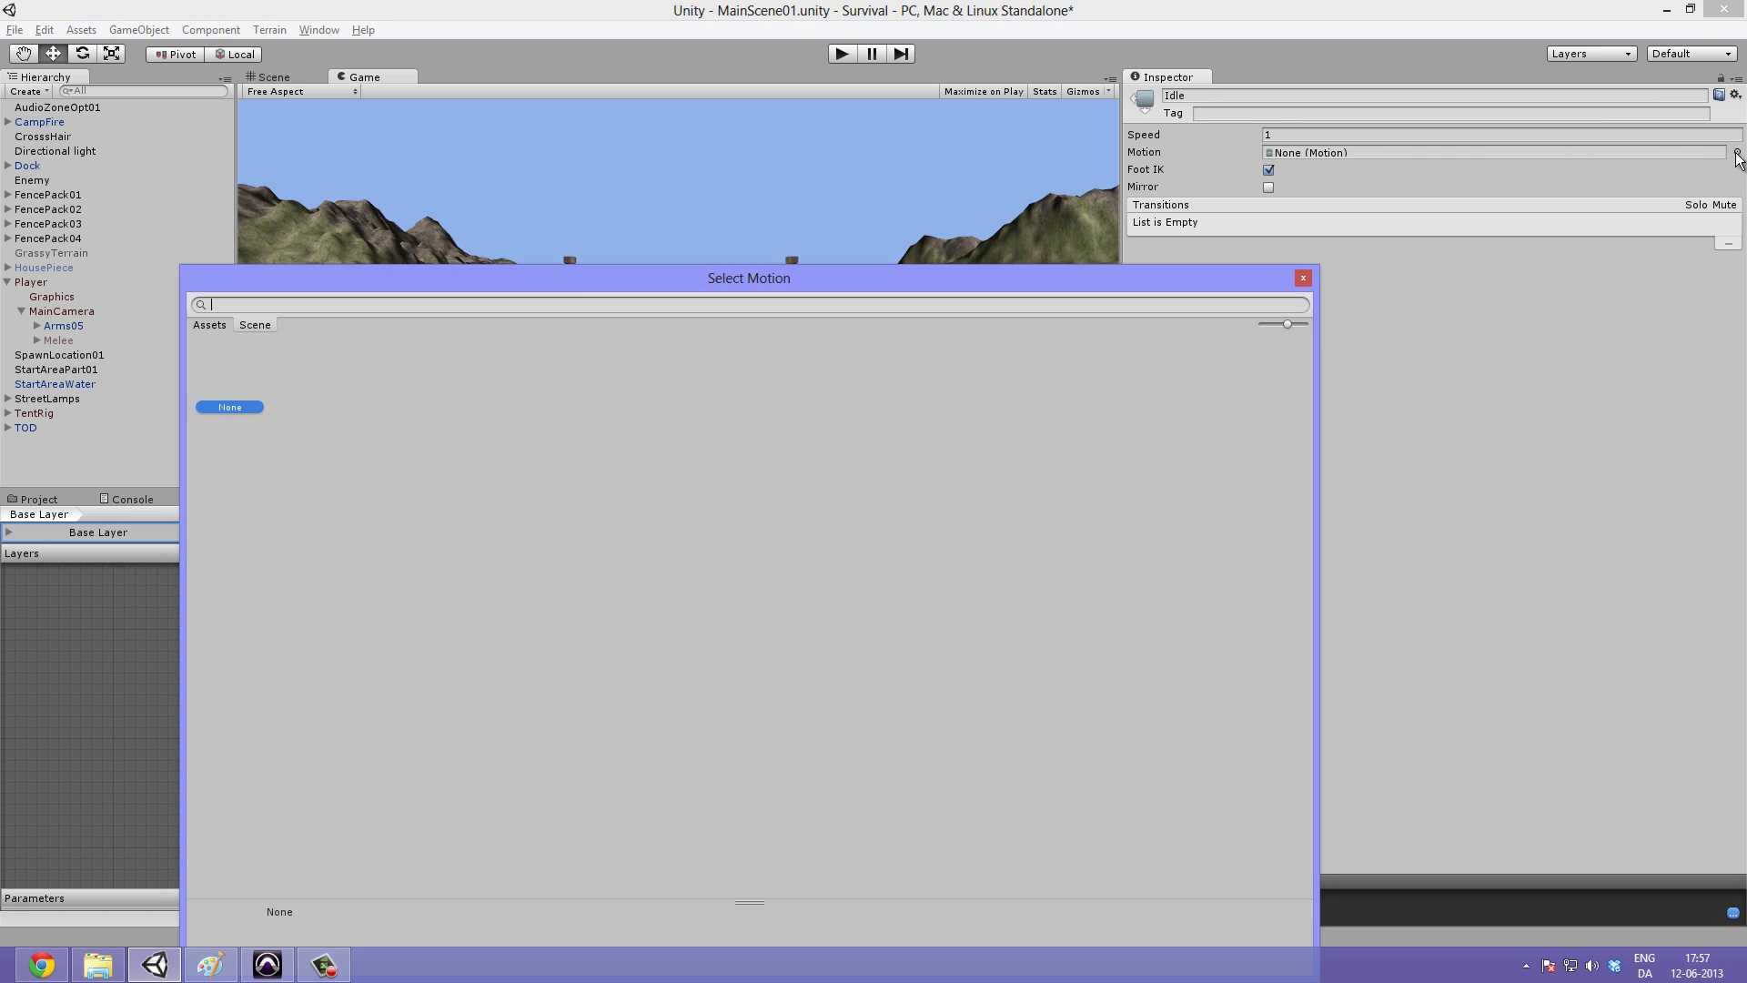
pyautogui.moveTo(558, 289); pyautogui.dragTo(593, 187)
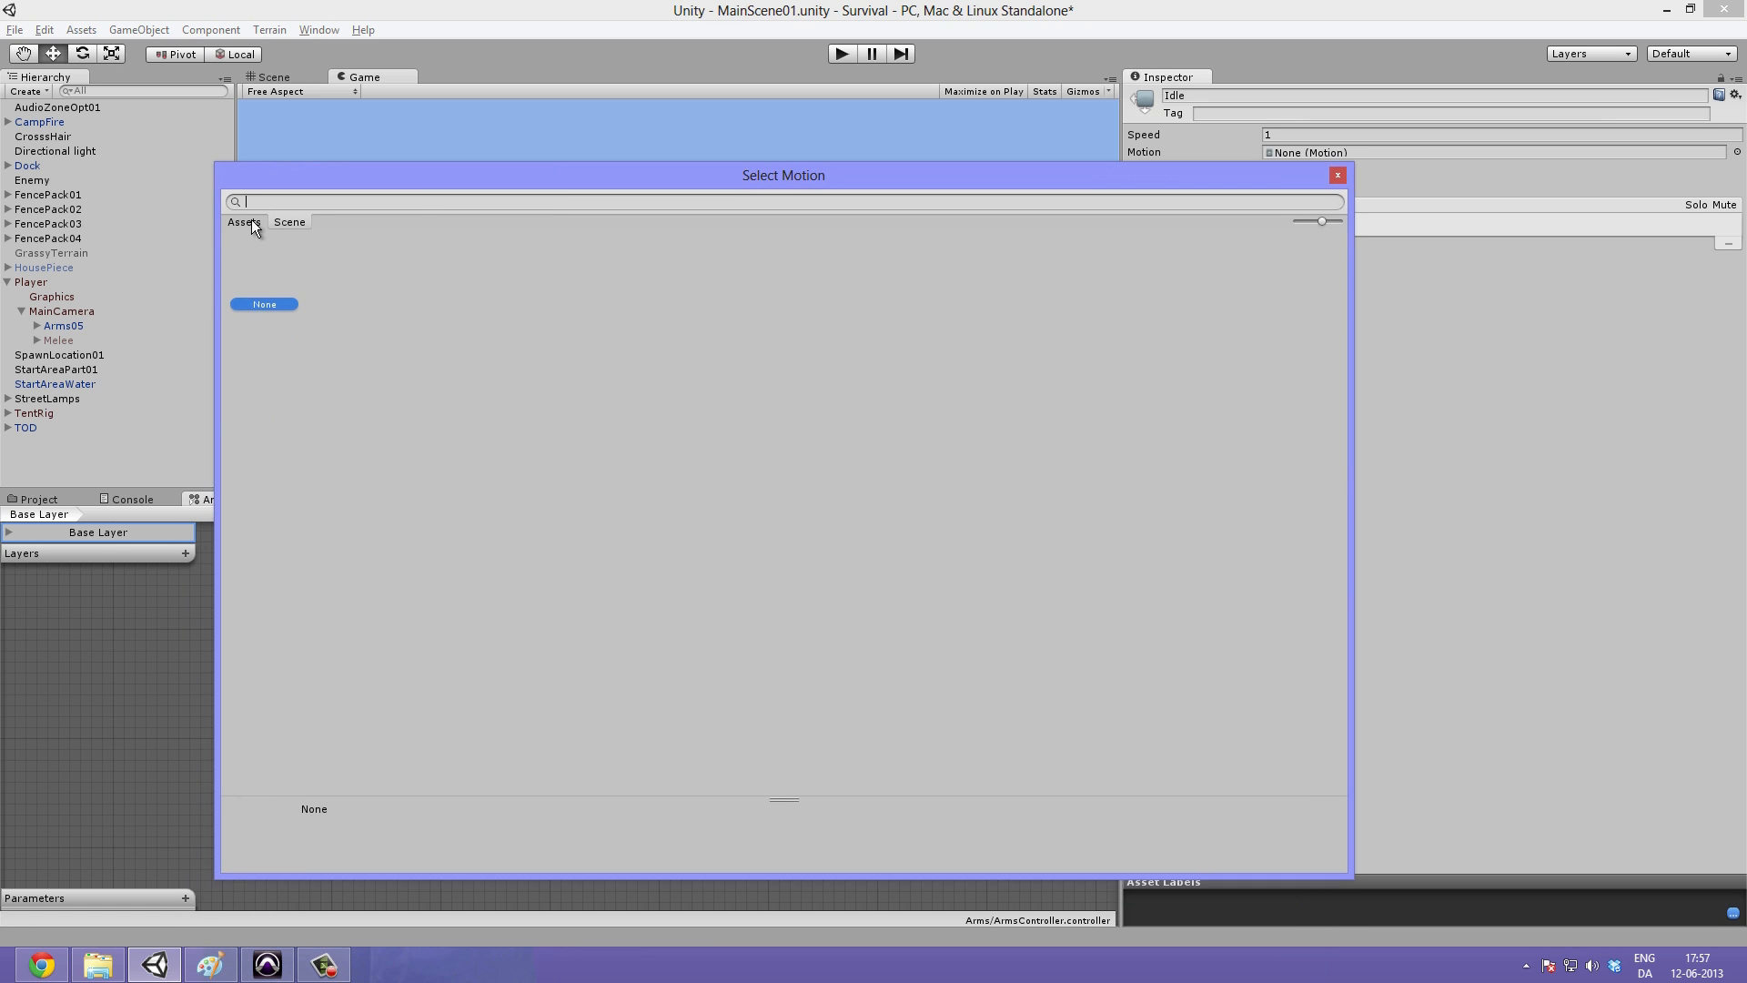
pyautogui.click(244, 224)
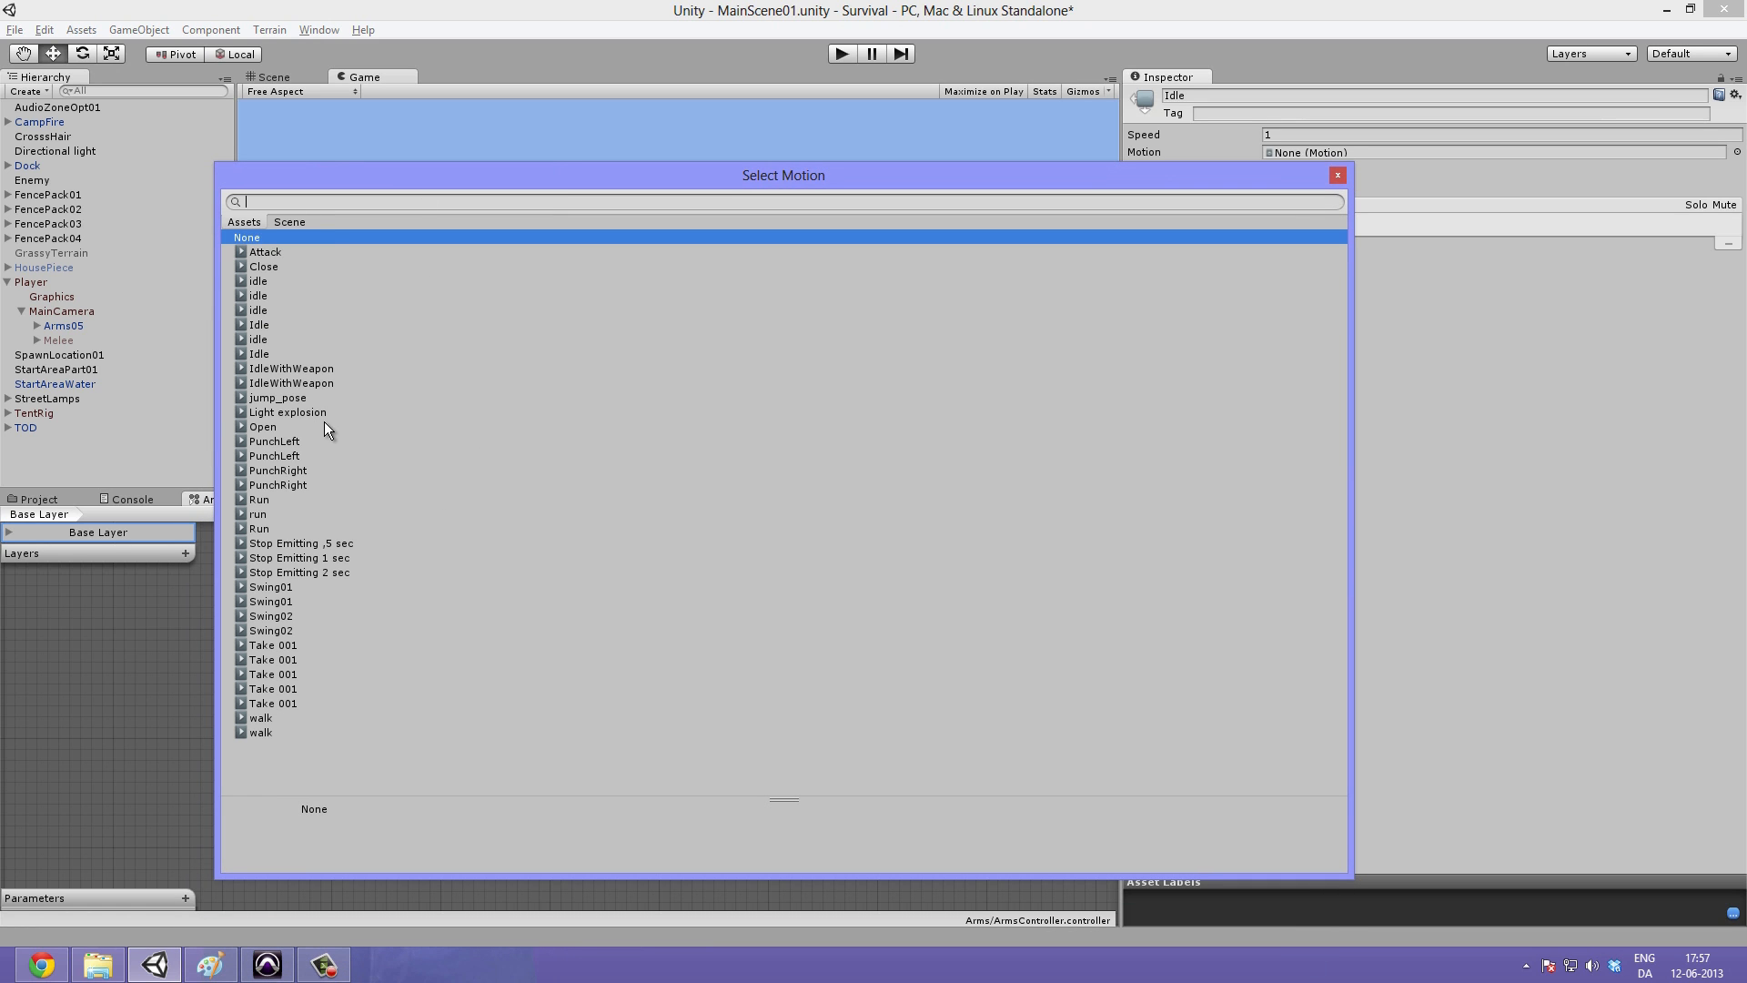
pyautogui.click(293, 339)
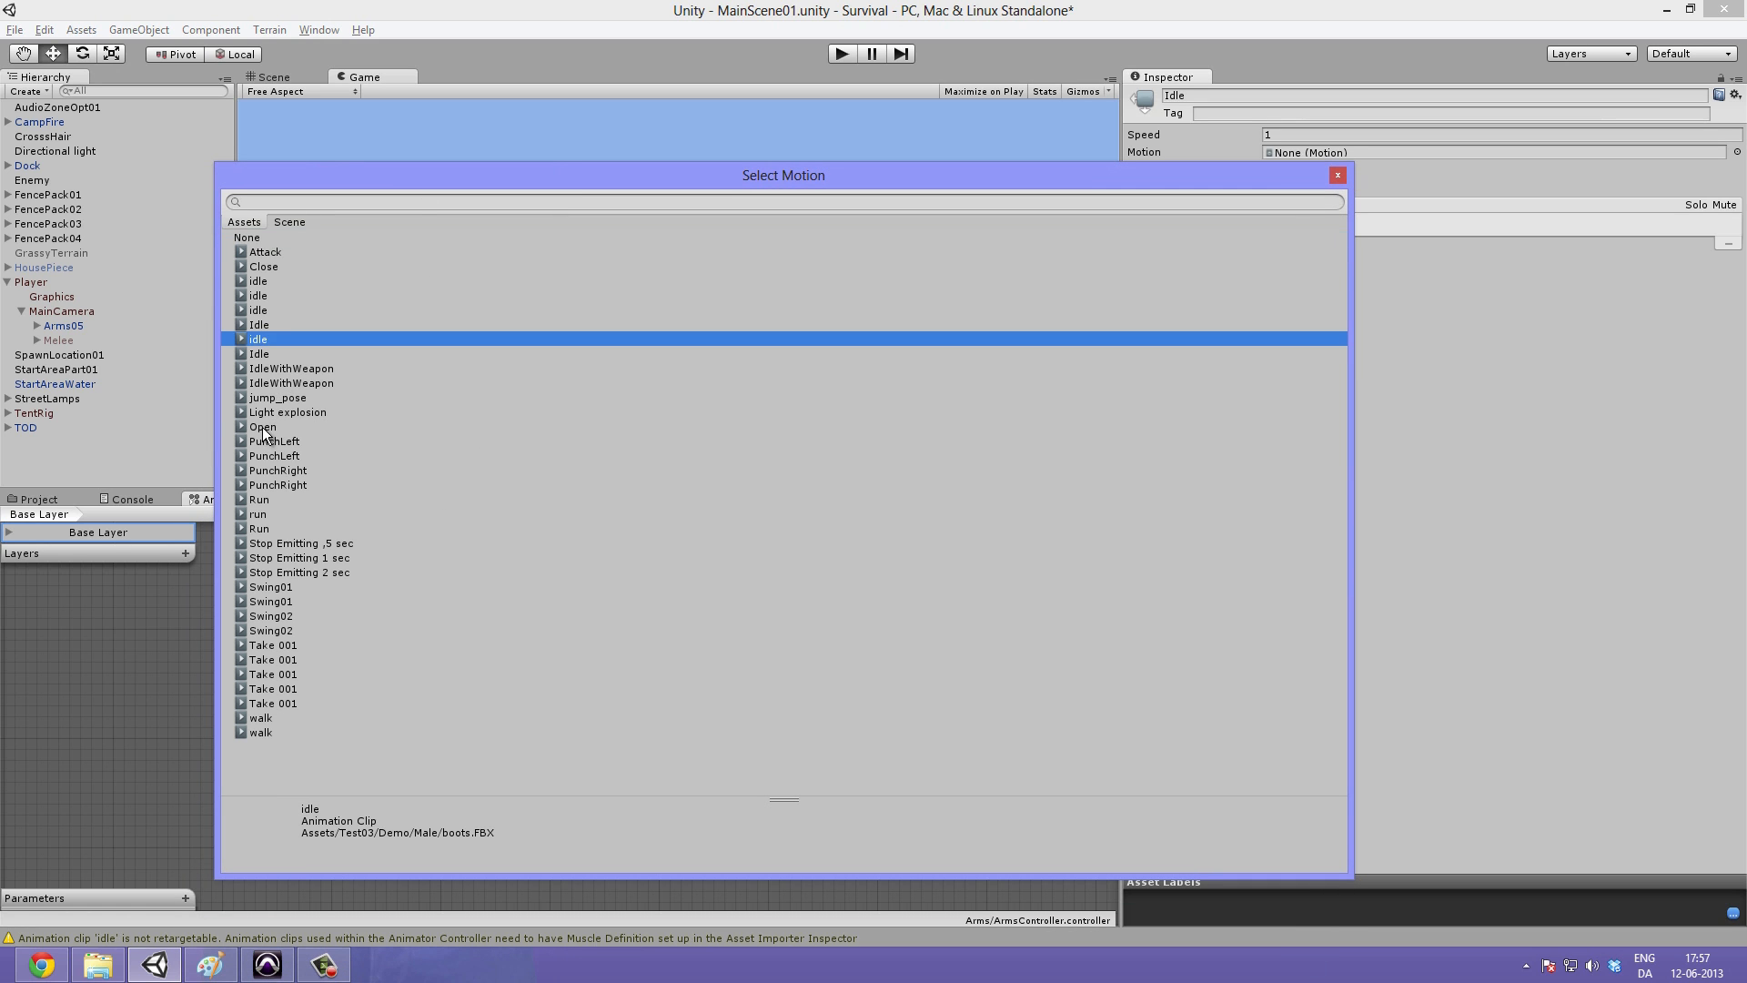
pyautogui.click(286, 311)
pyautogui.click(278, 326)
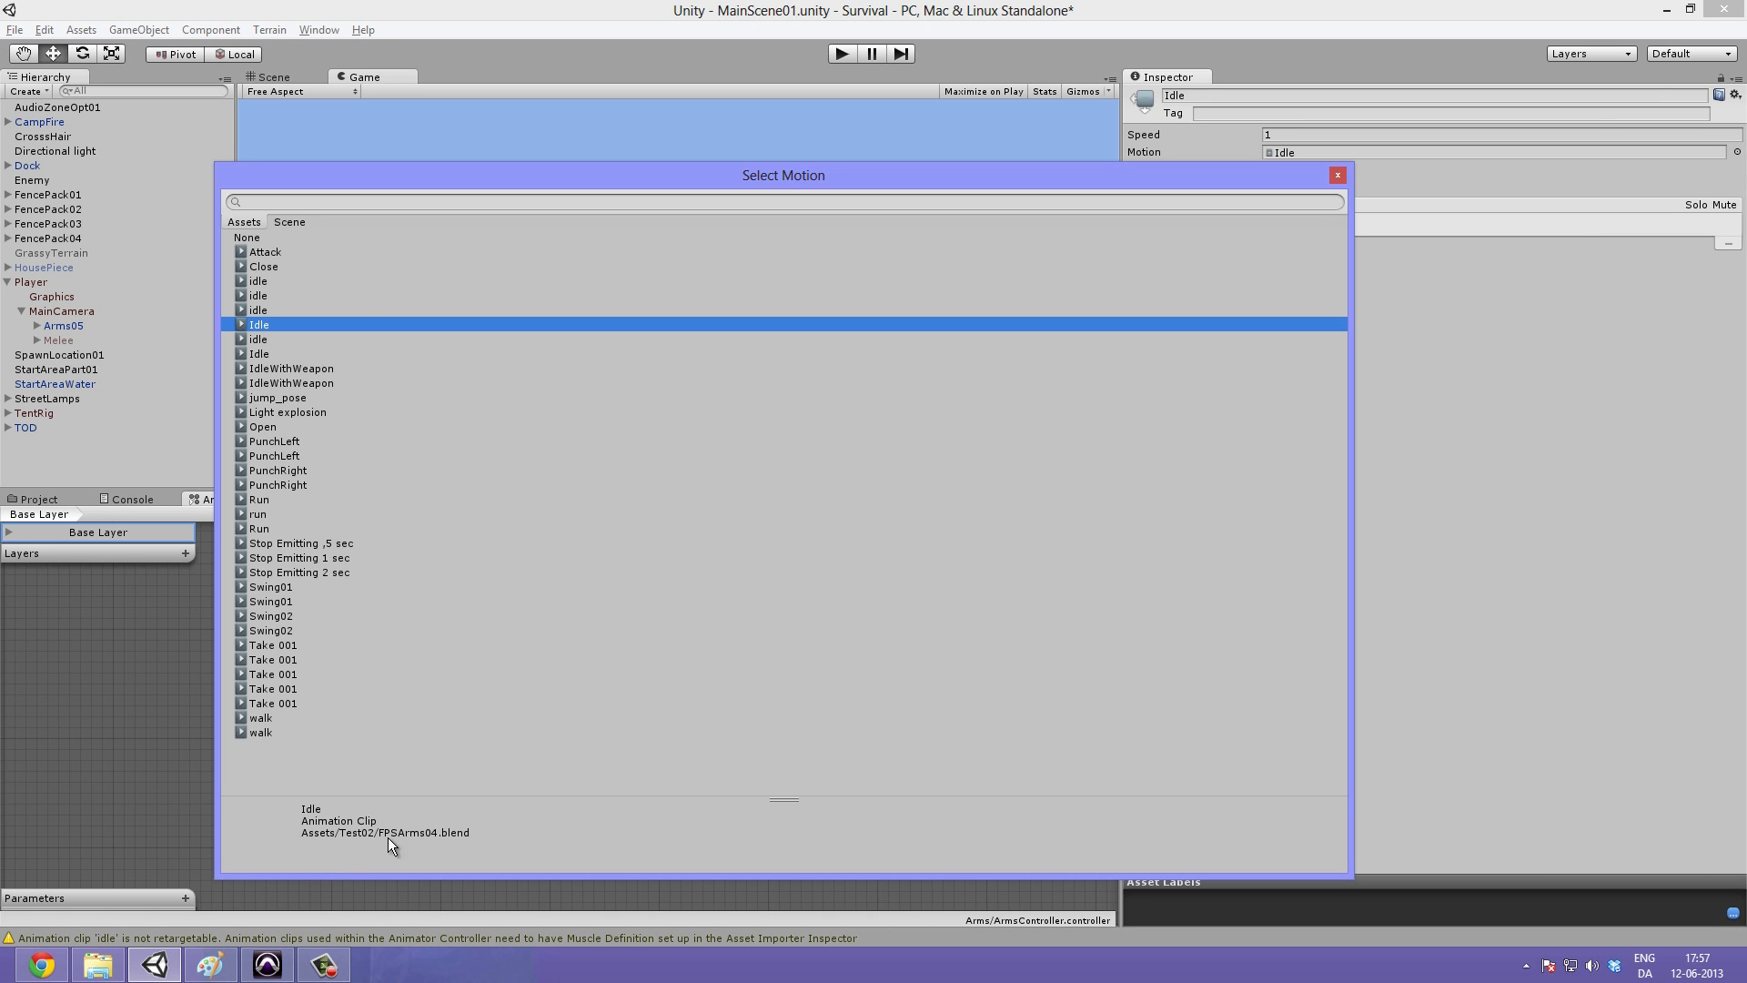
pyautogui.click(278, 355)
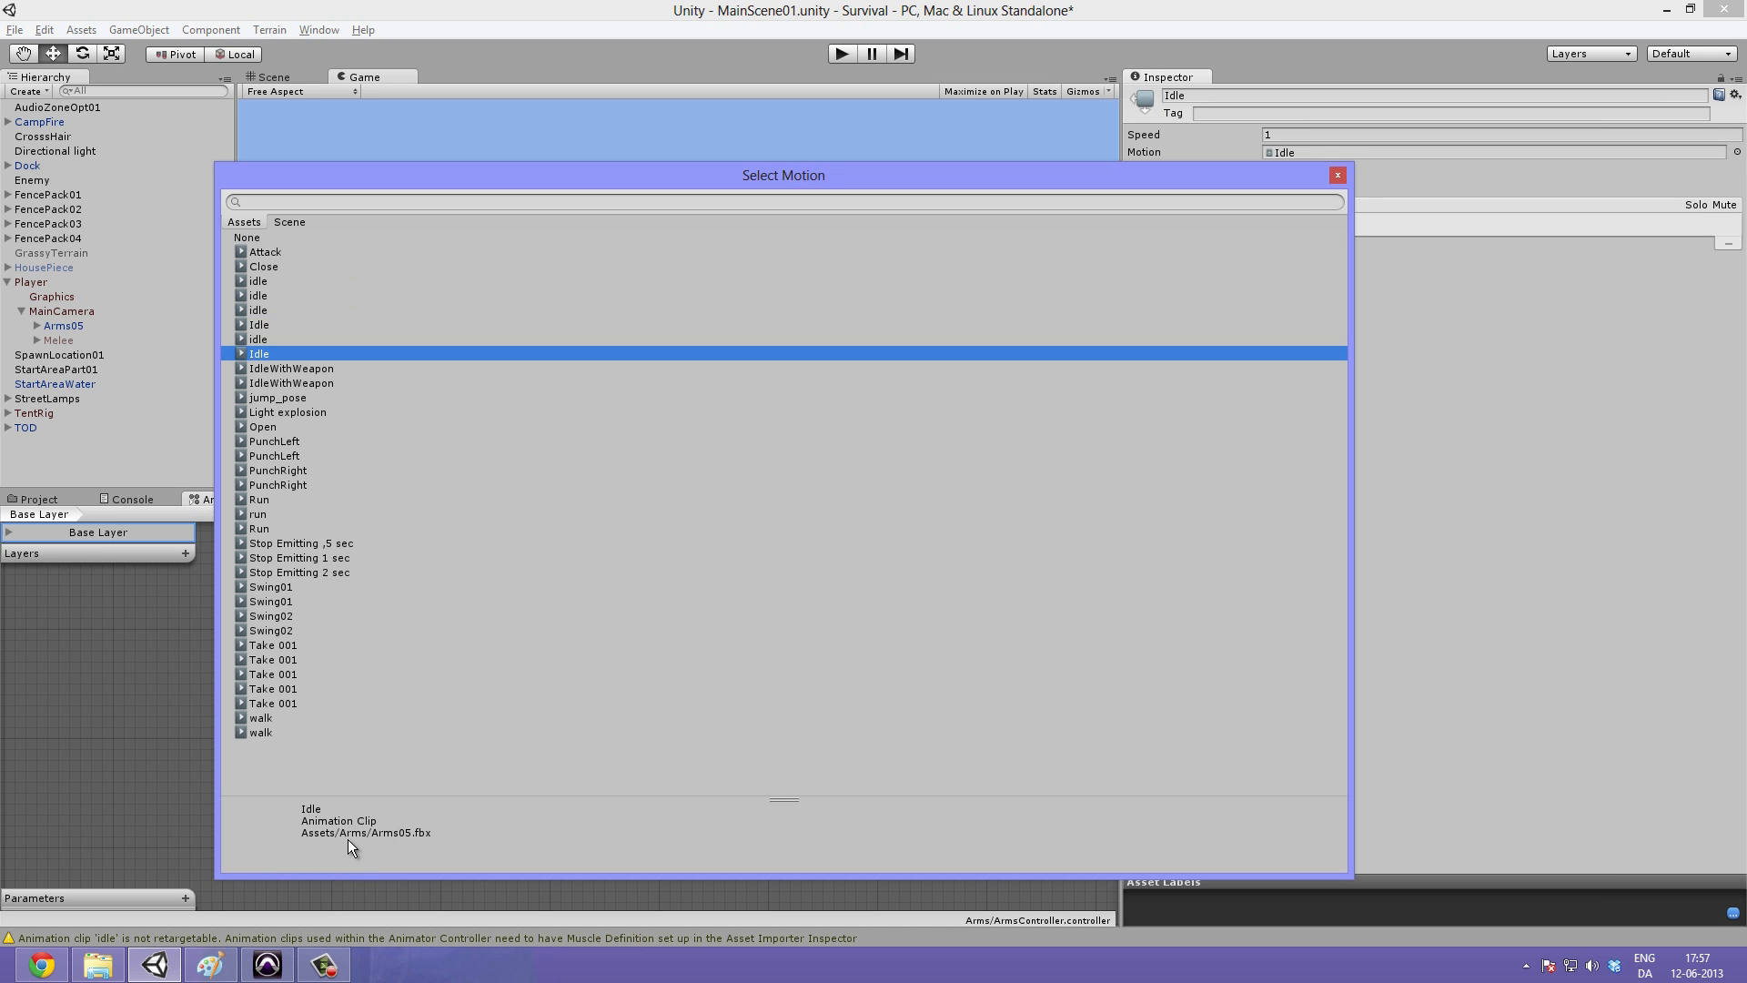
pyautogui.doubleClick(285, 355)
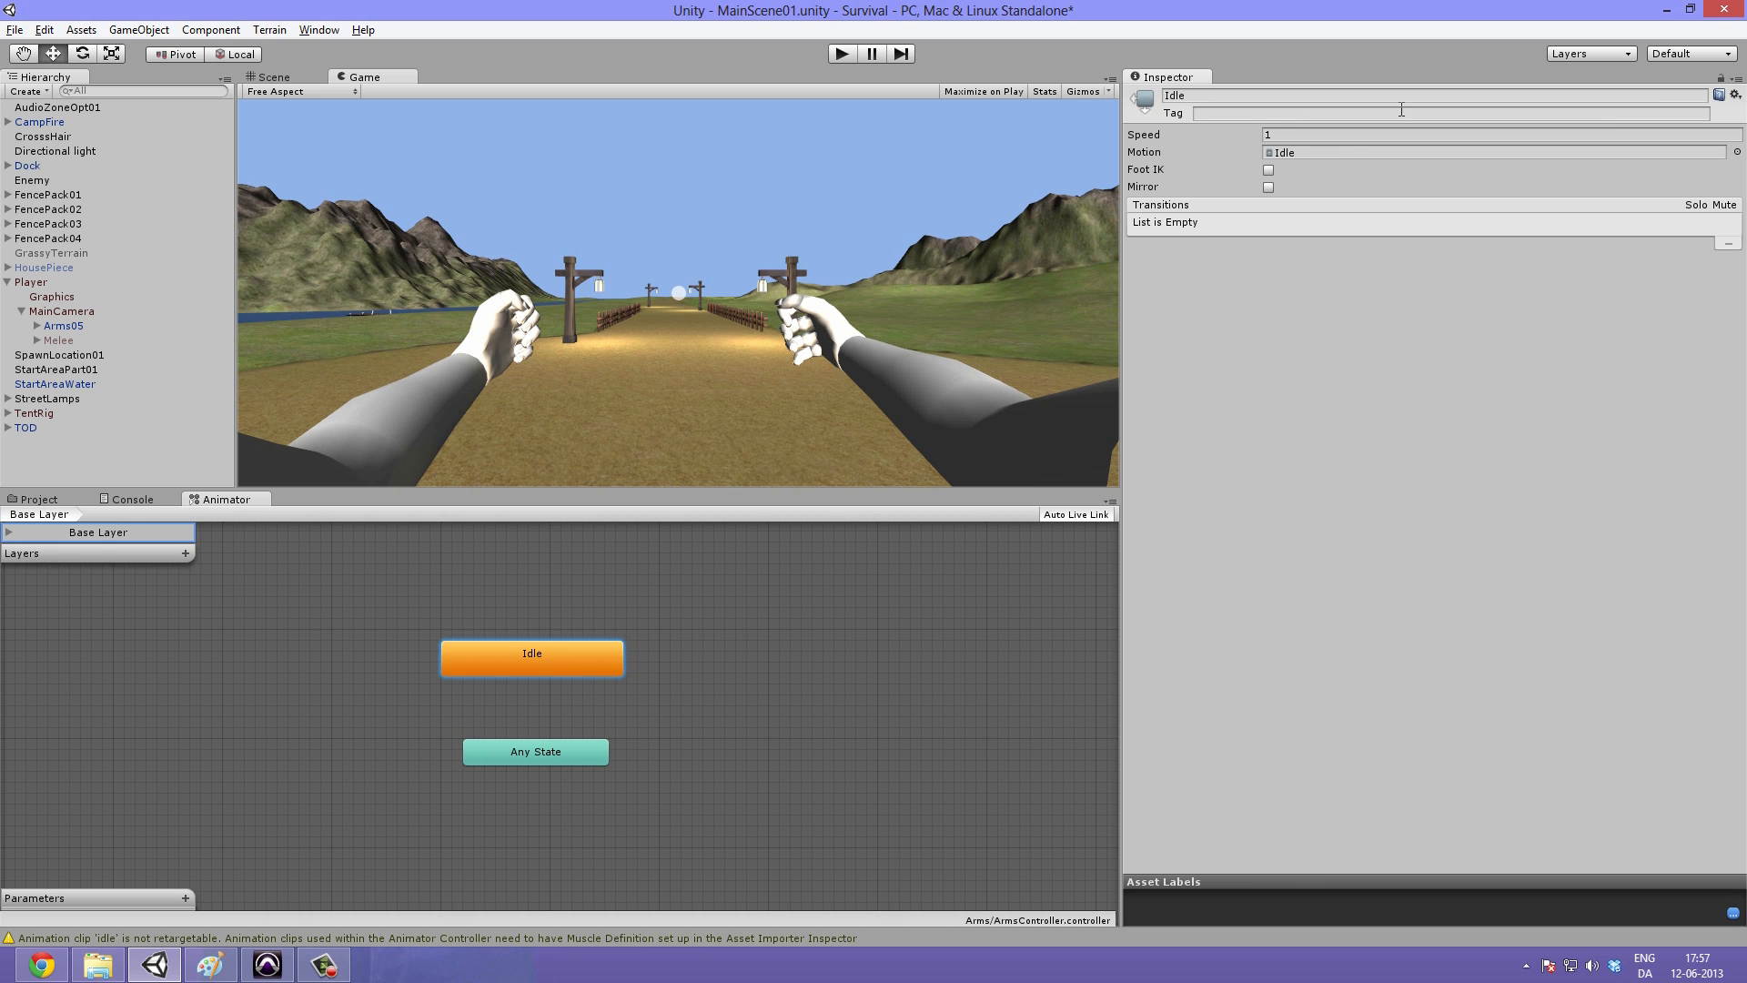
# Step: Test the idle animation briefly in play mode and select Arms05 under MainCamera
pyautogui.click(838, 50)
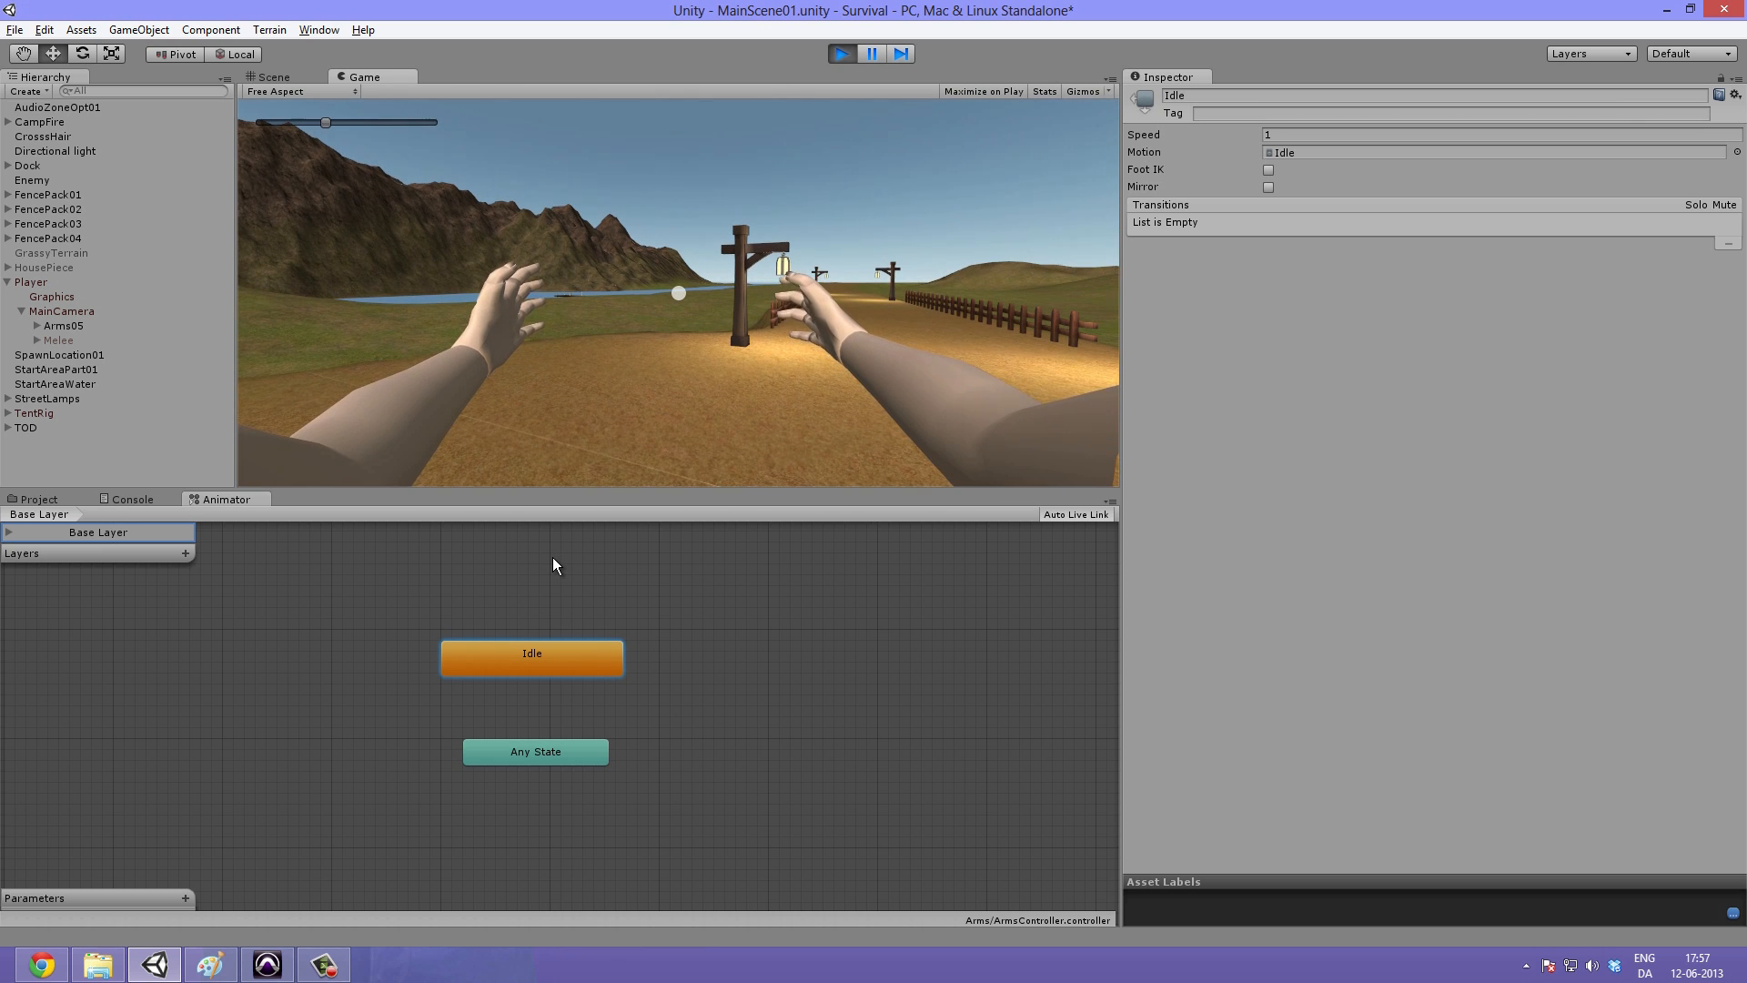
pyautogui.hotkey('ctrl', 'p')
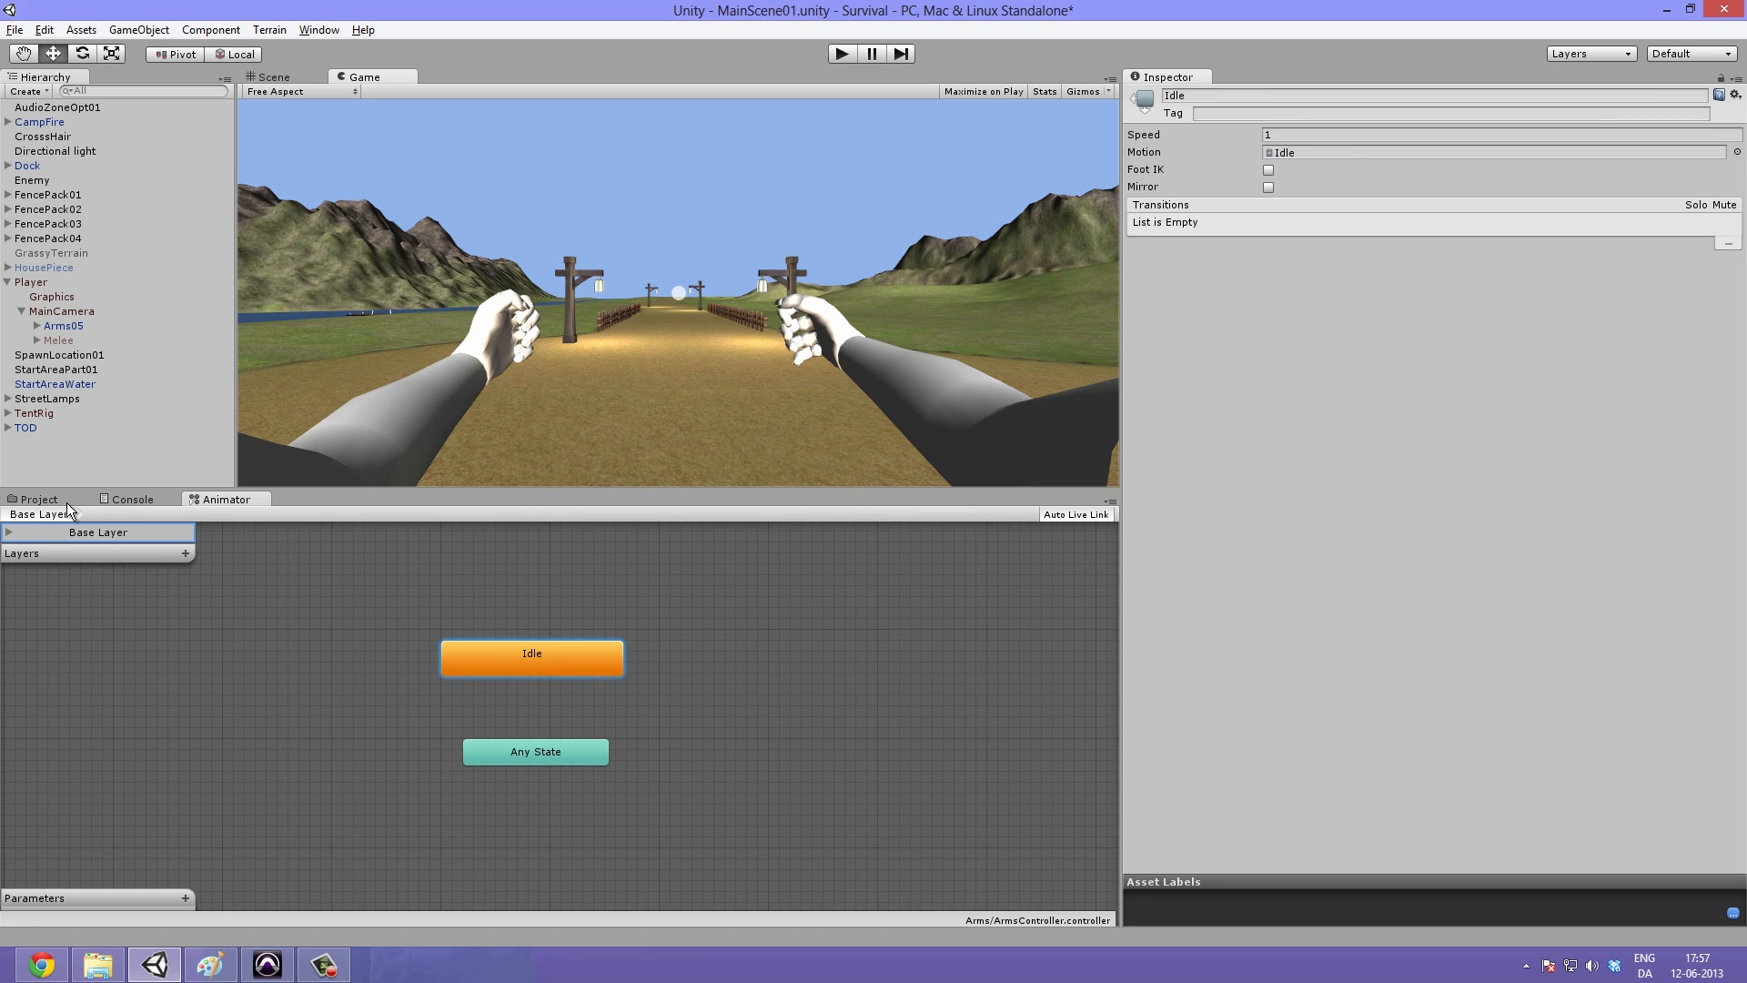
pyautogui.click(63, 326)
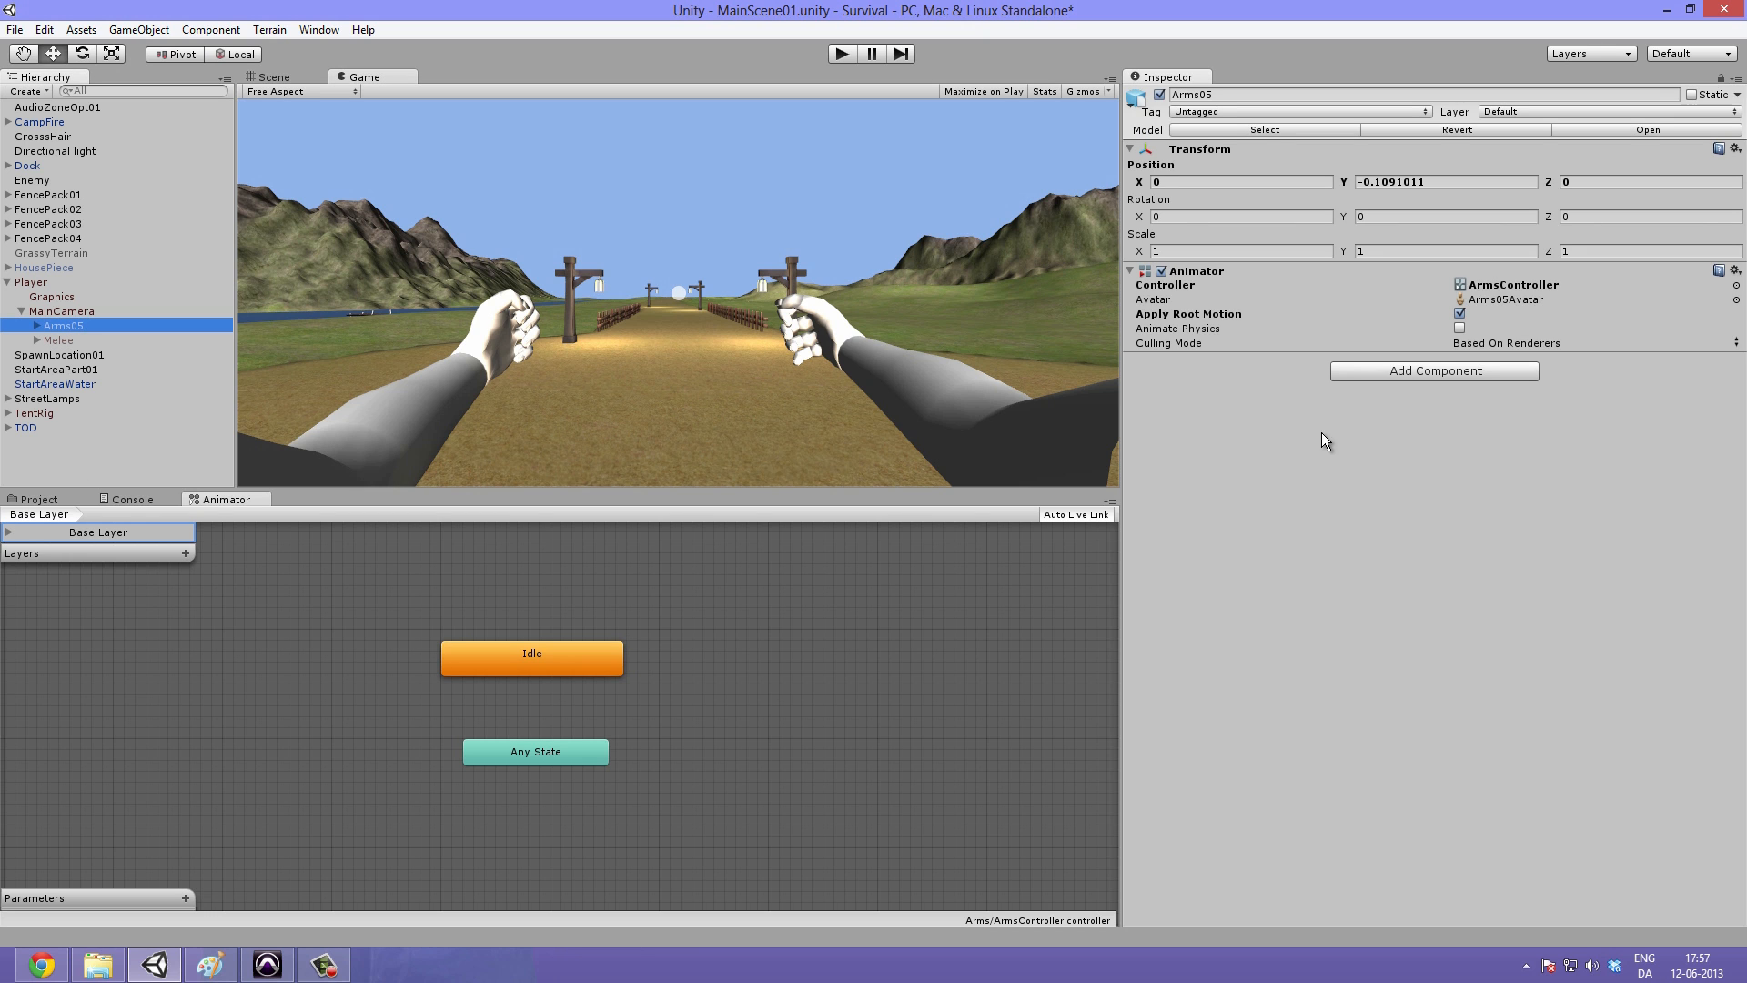
# Step: Turn off Apply Root Motion on Arms05's Animator and check the Idle state while testing in play mode
pyautogui.click(1459, 313)
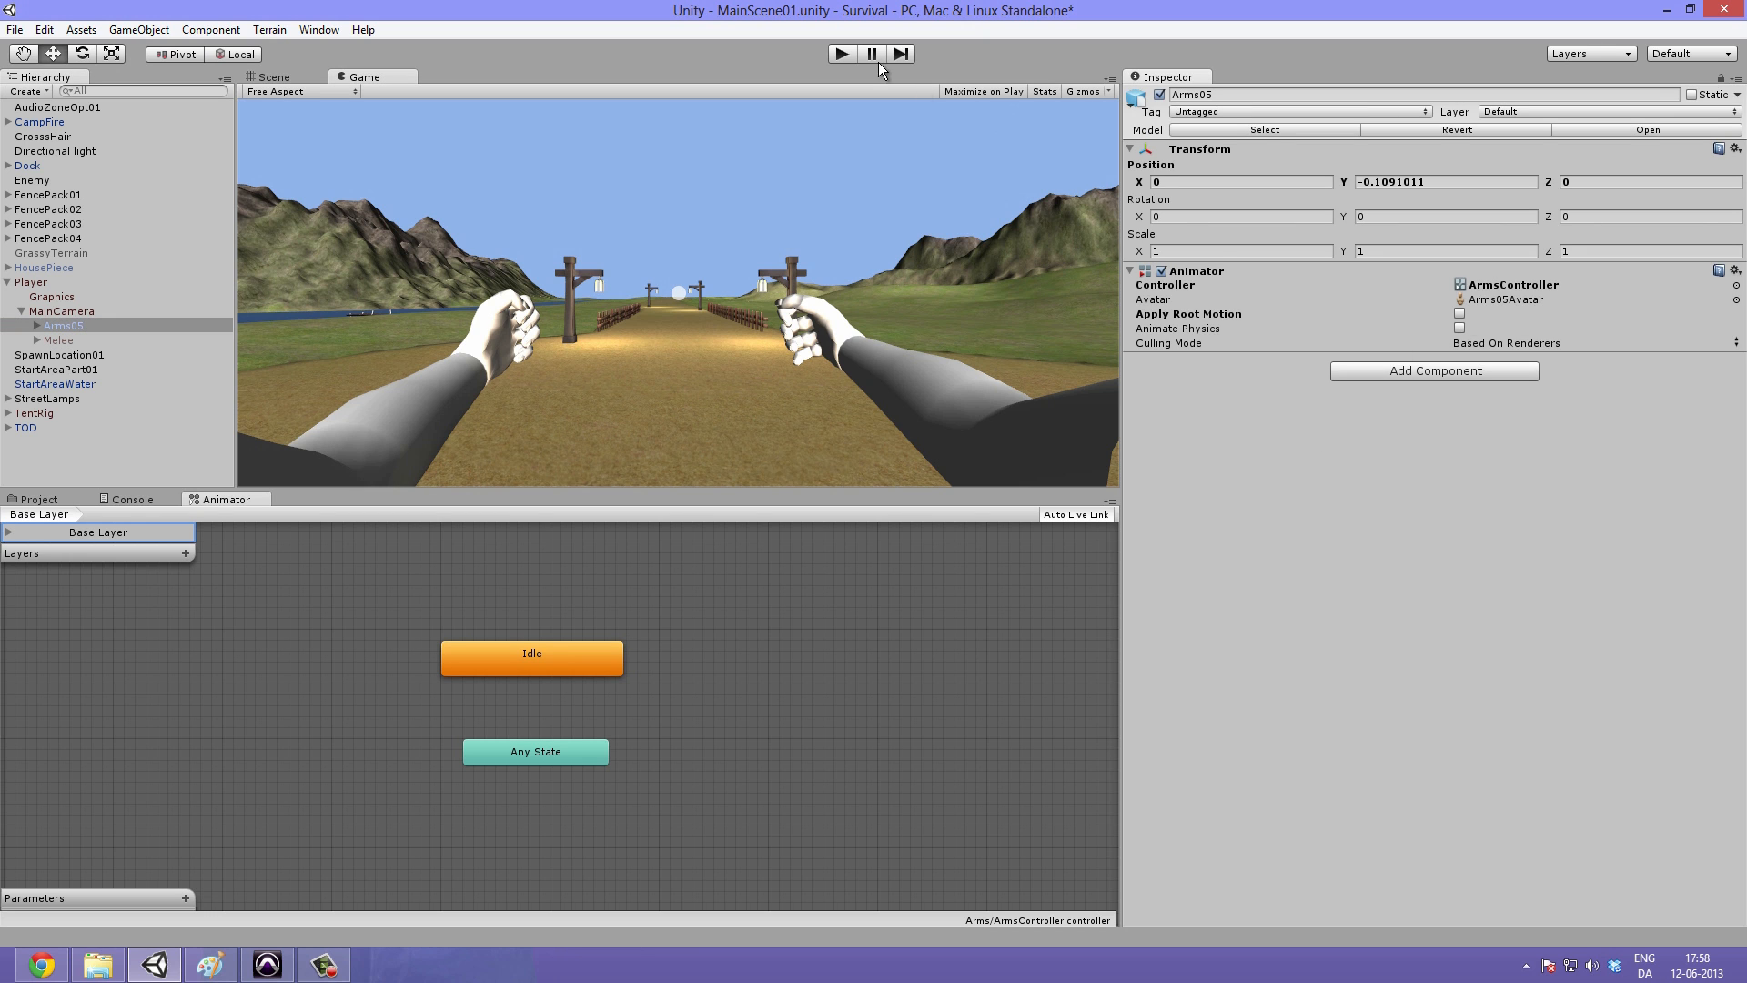
pyautogui.click(841, 53)
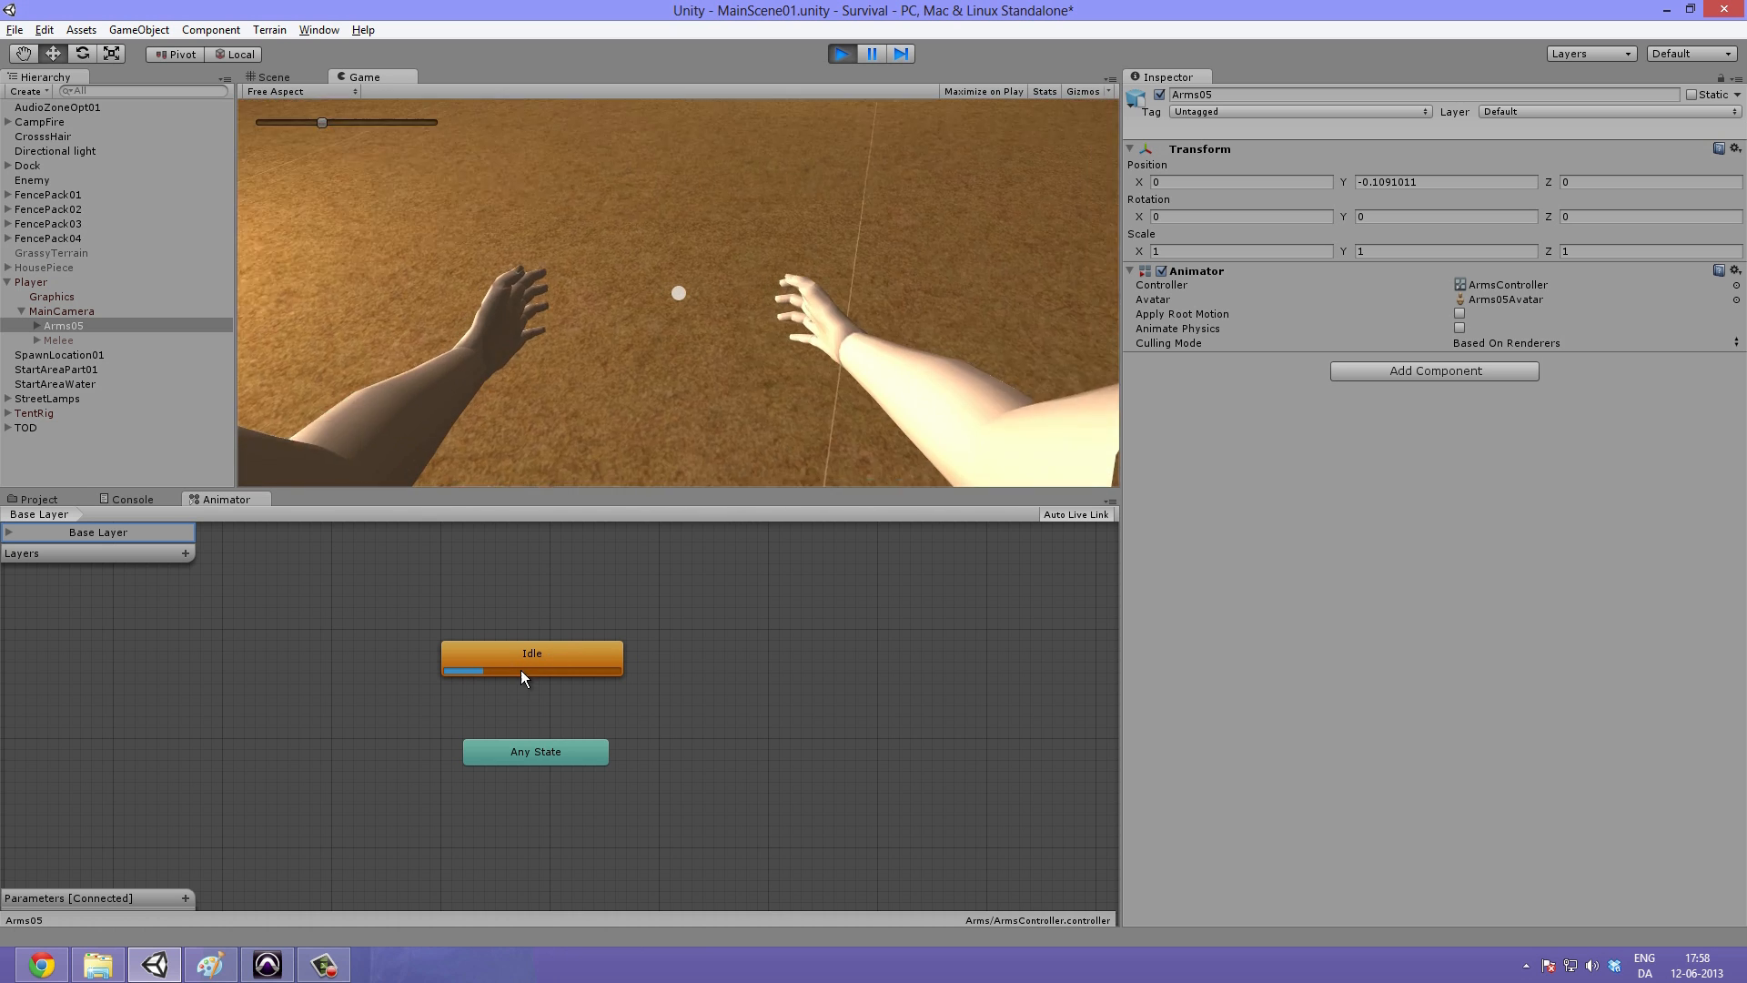
pyautogui.click(570, 653)
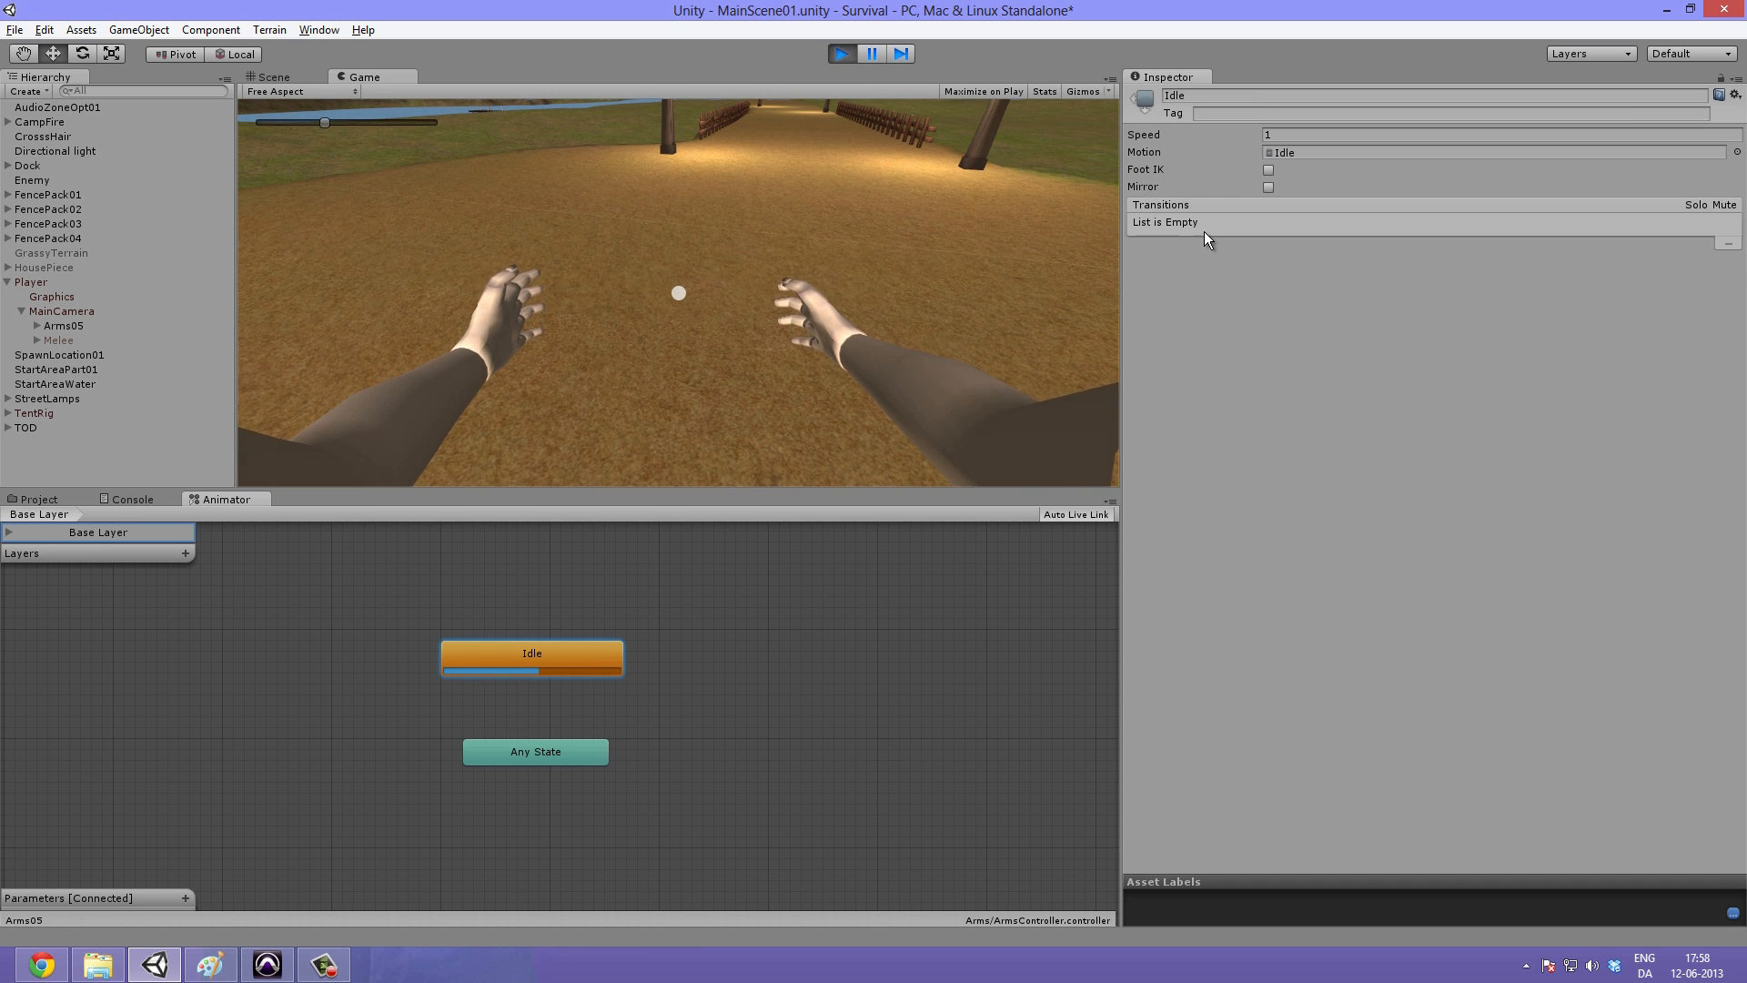
pyautogui.click(841, 53)
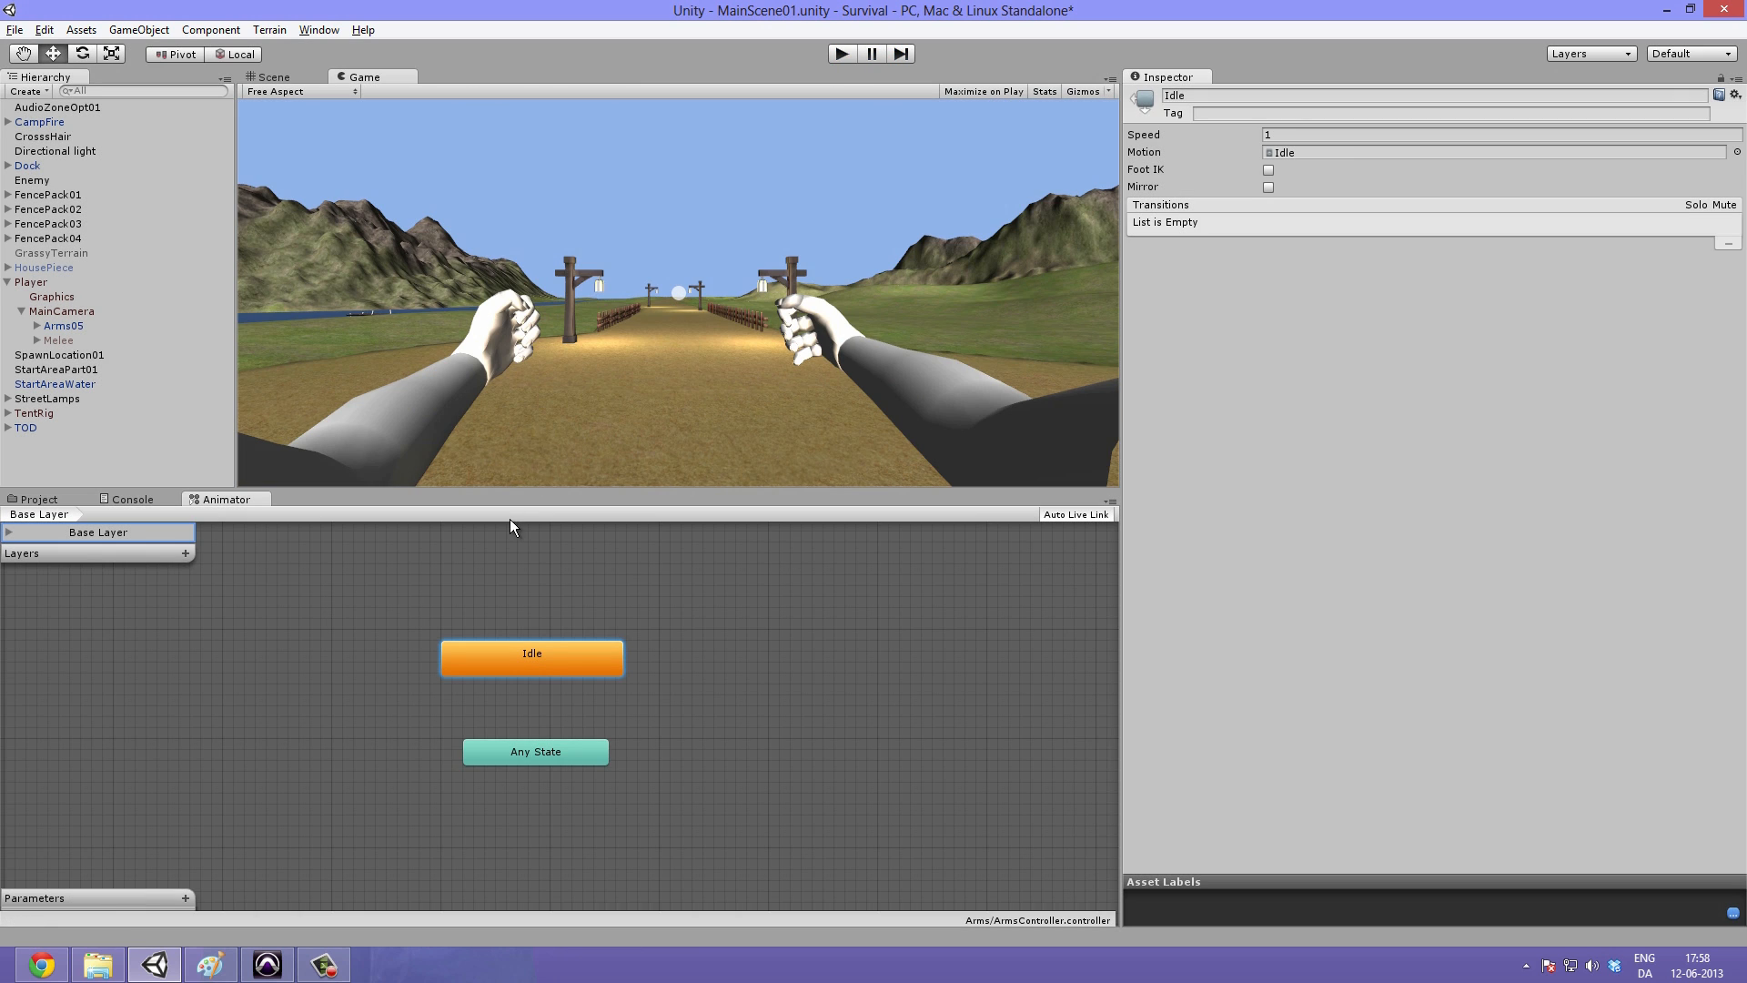
# Step: Move Arms05 back along its Z axis to about -0.28 and test the arms' view in play mode
pyautogui.click(305, 76)
pyautogui.click(669, 335)
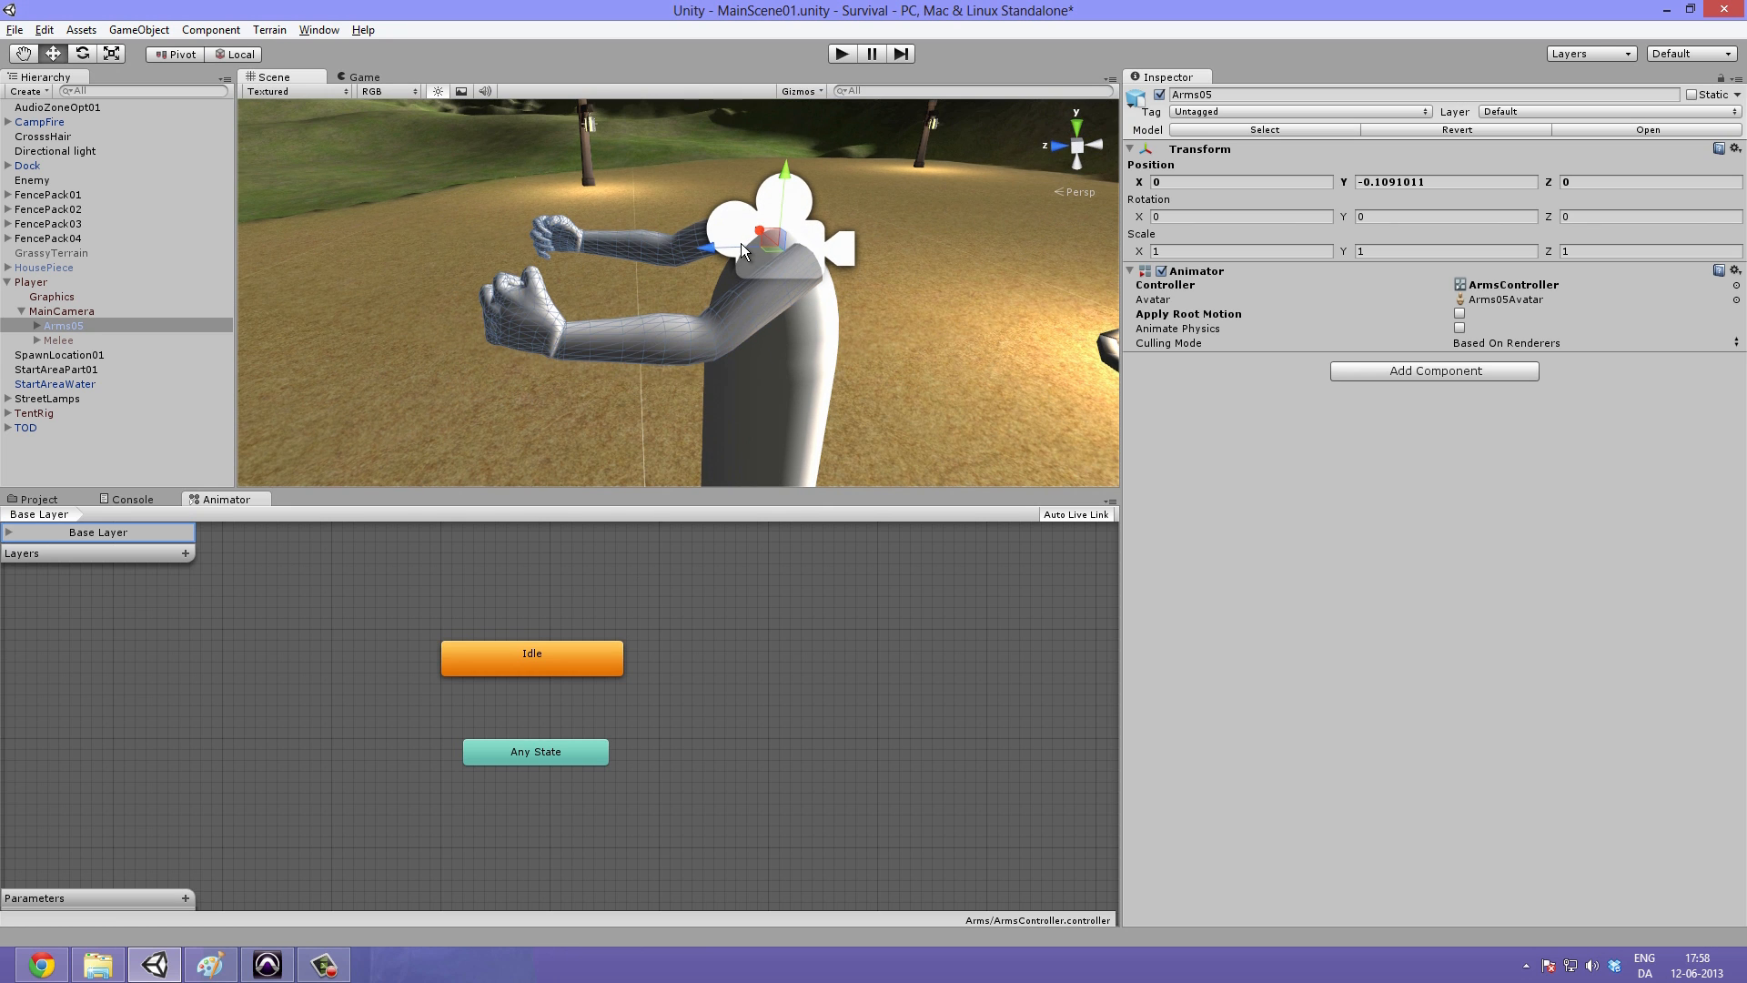
pyautogui.moveTo(710, 244); pyautogui.dragTo(757, 266)
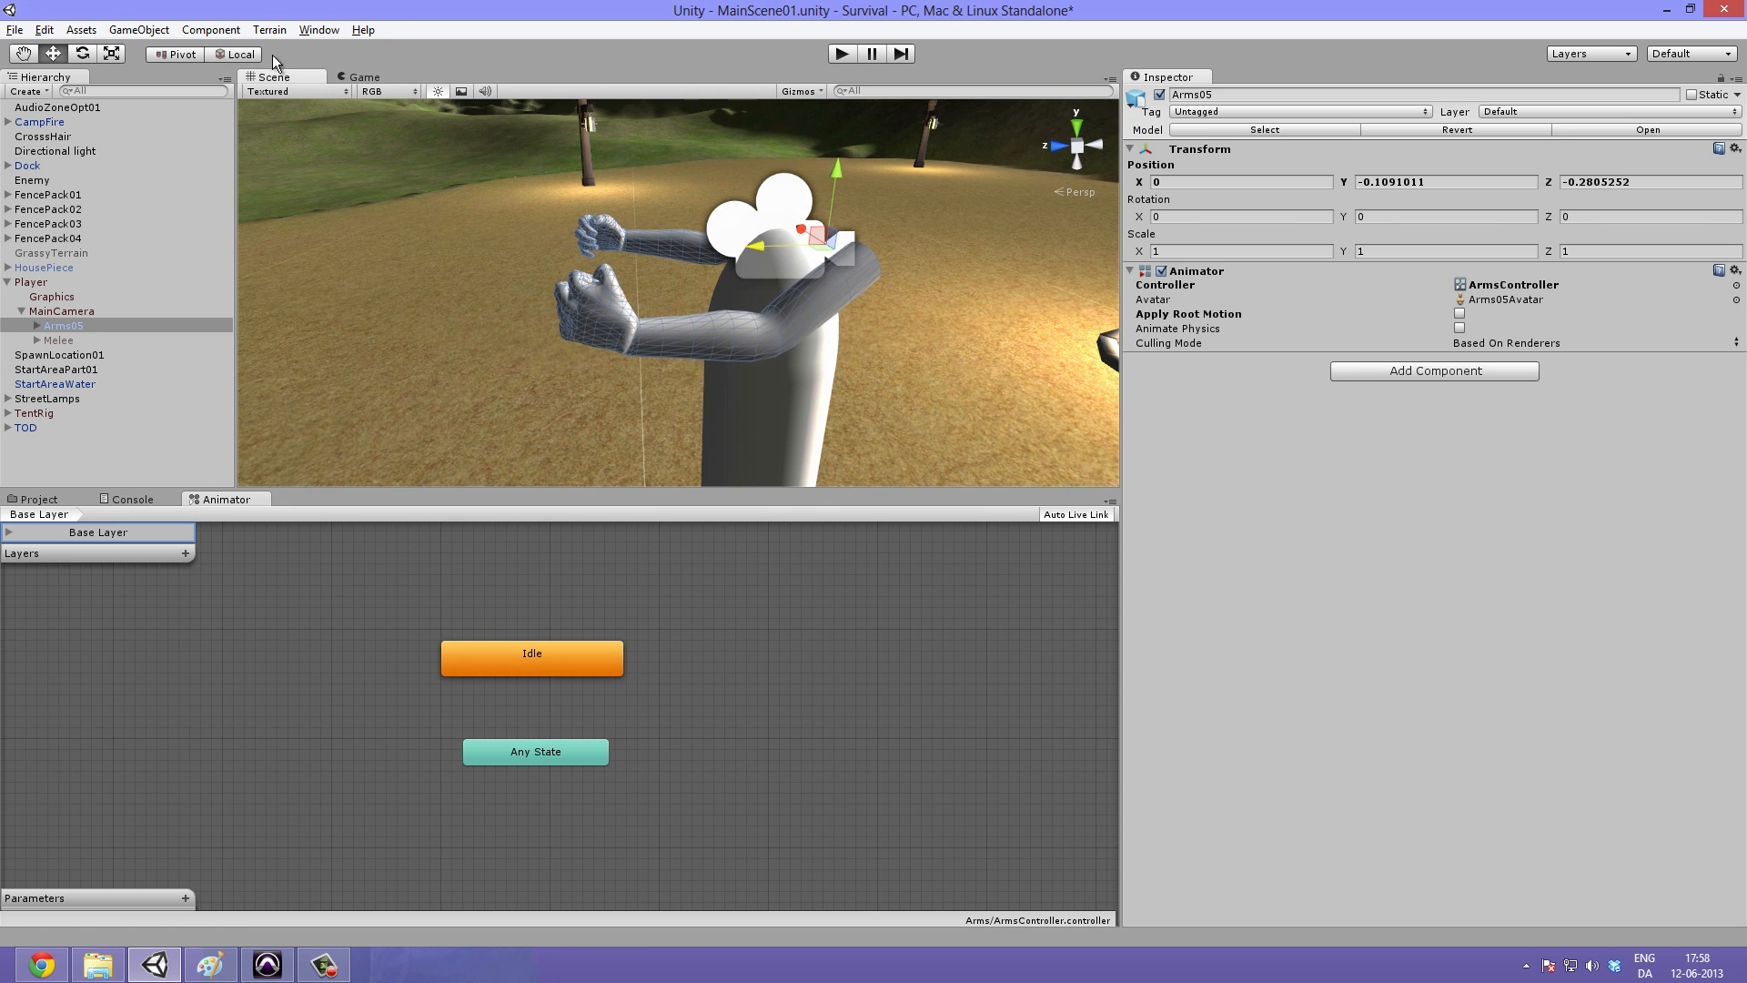
pyautogui.click(364, 76)
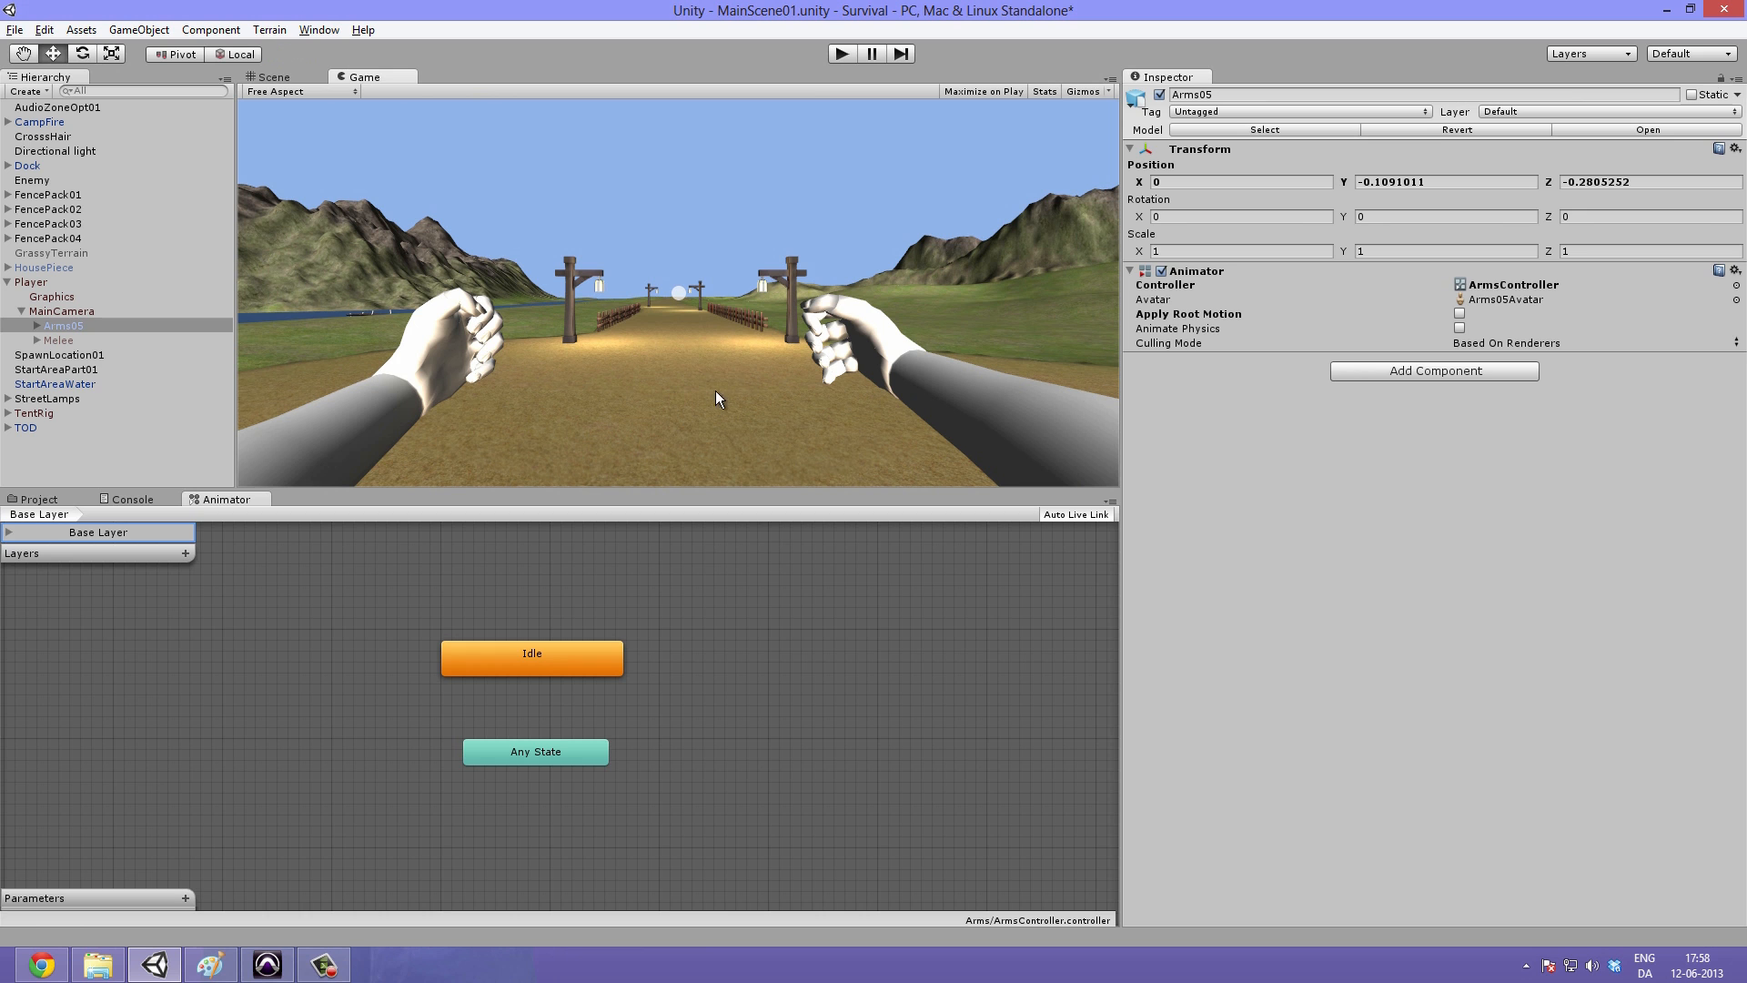
pyautogui.click(840, 54)
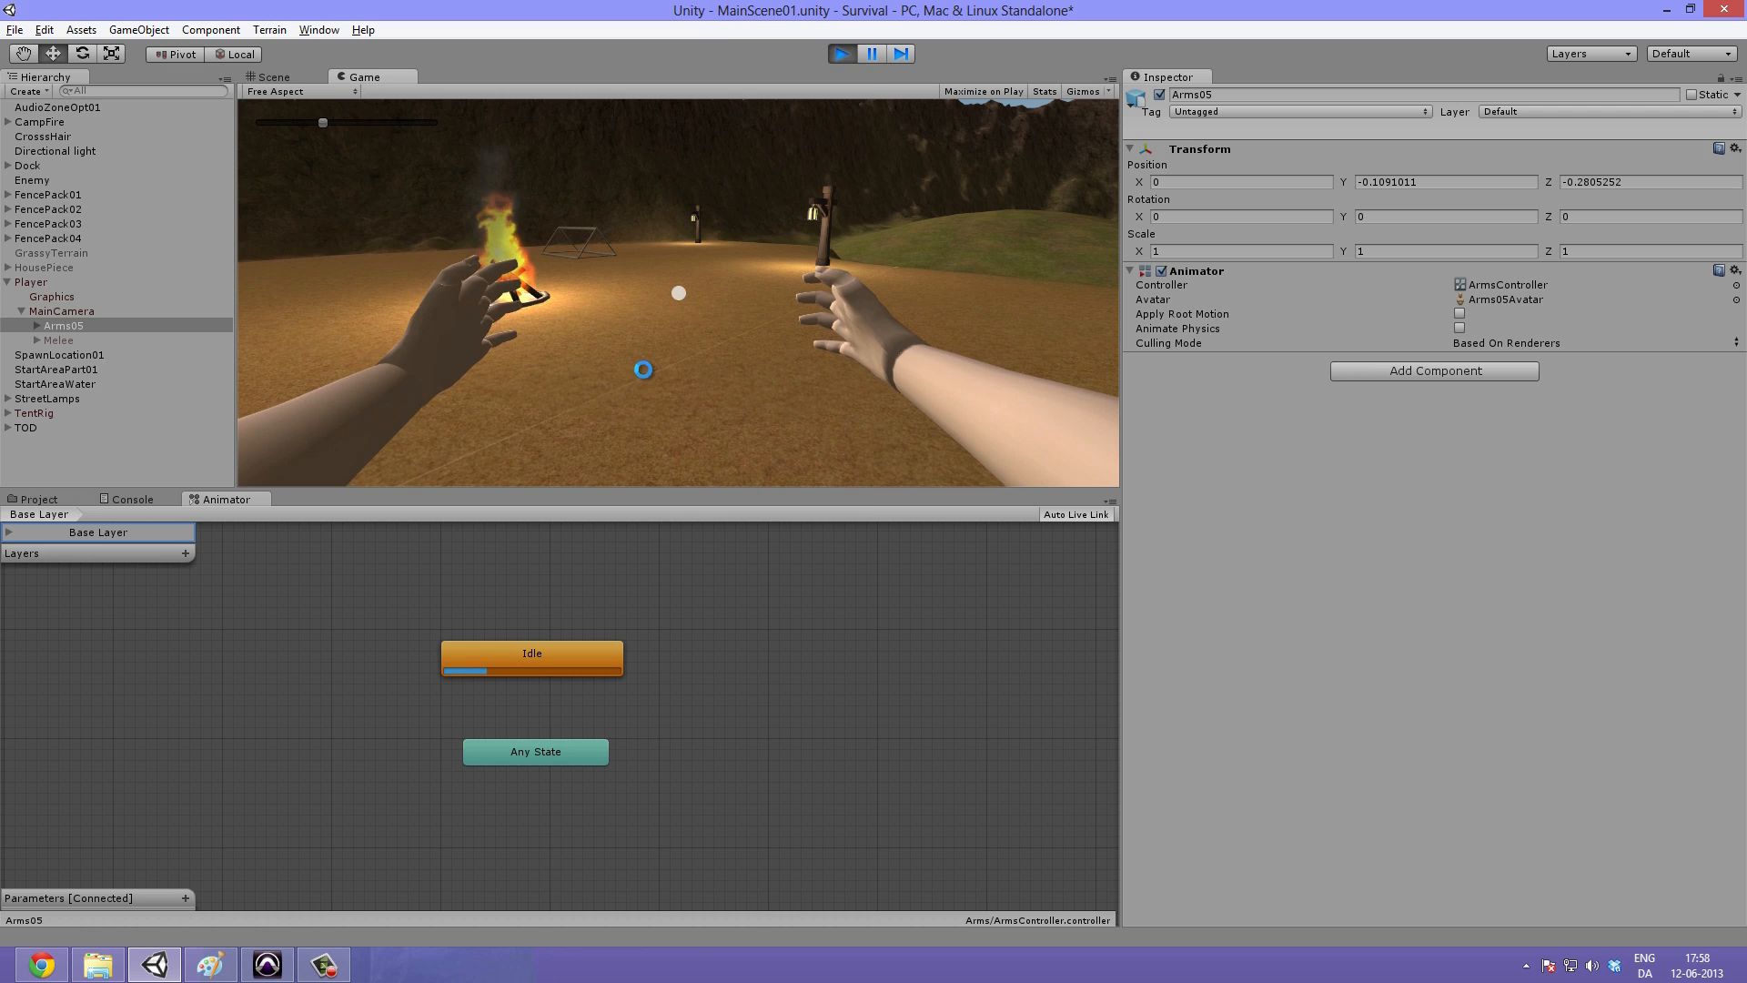
pyautogui.hotkey('ctrl', 'o')
pyautogui.click(810, 499)
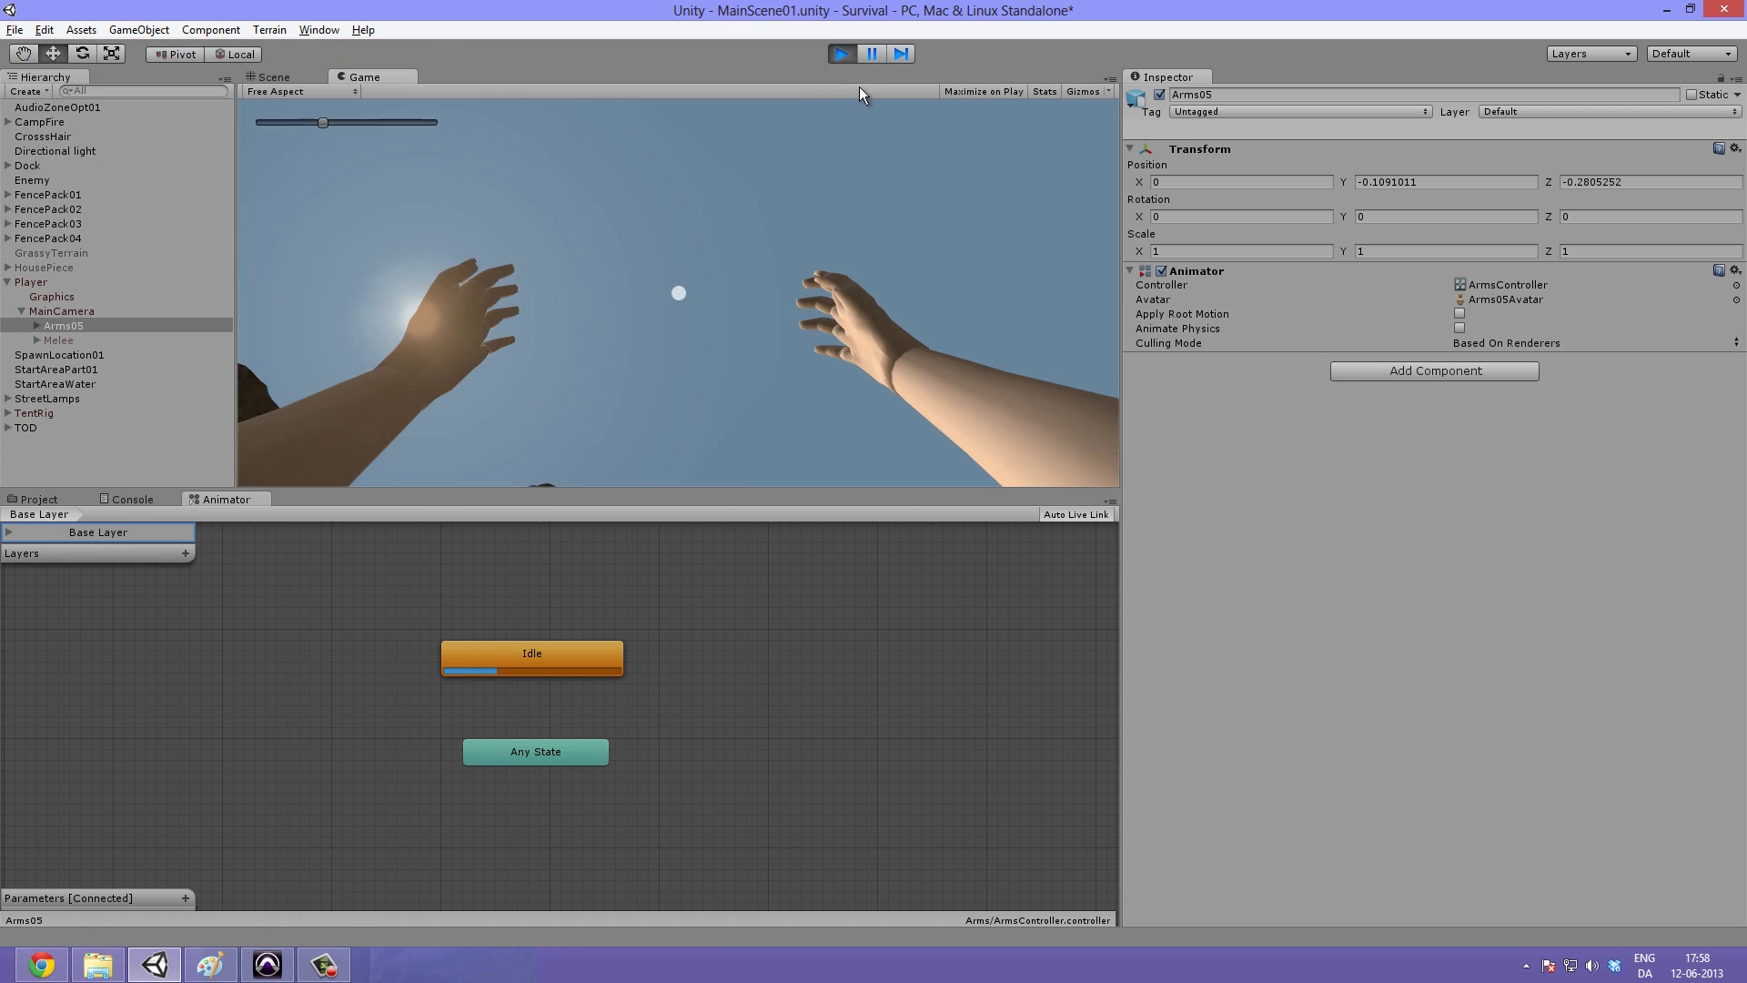
pyautogui.click(841, 54)
# Step: Shift Arms05 lower and farther back, to about Y -0.19 and Z -0.44, and test the framing in play mode
pyautogui.click(287, 80)
pyautogui.moveTo(838, 166); pyautogui.dragTo(277, 49)
pyautogui.click(360, 77)
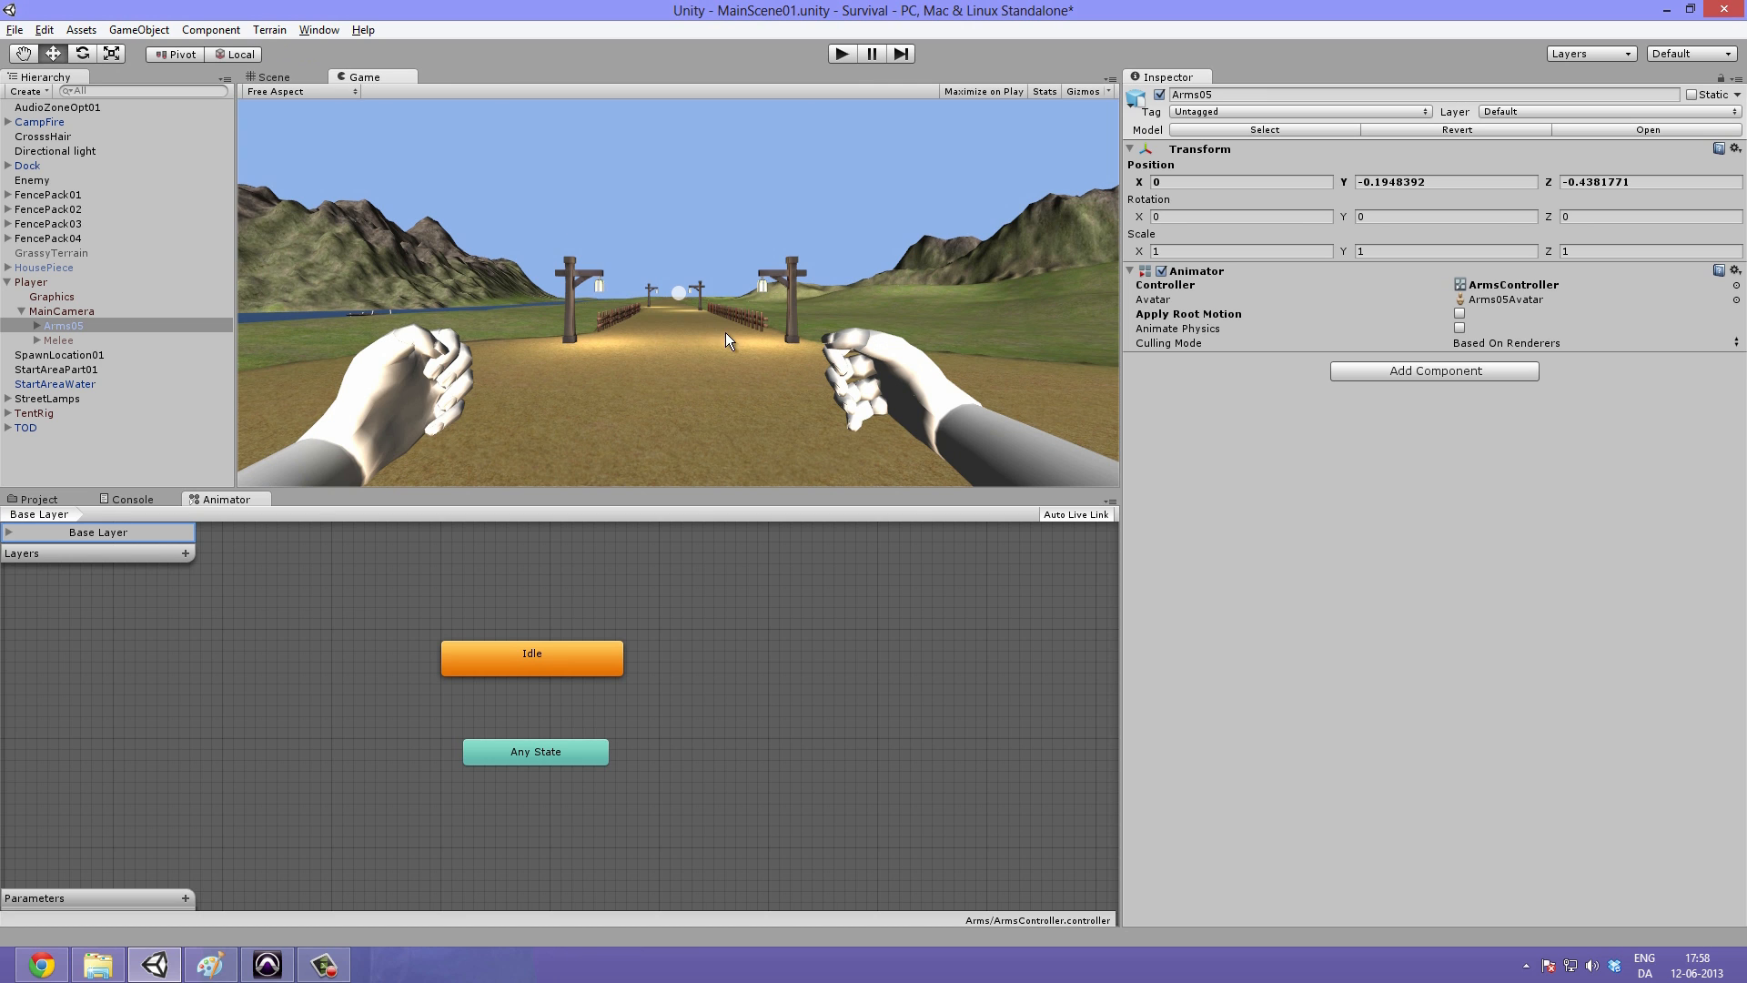
pyautogui.click(845, 56)
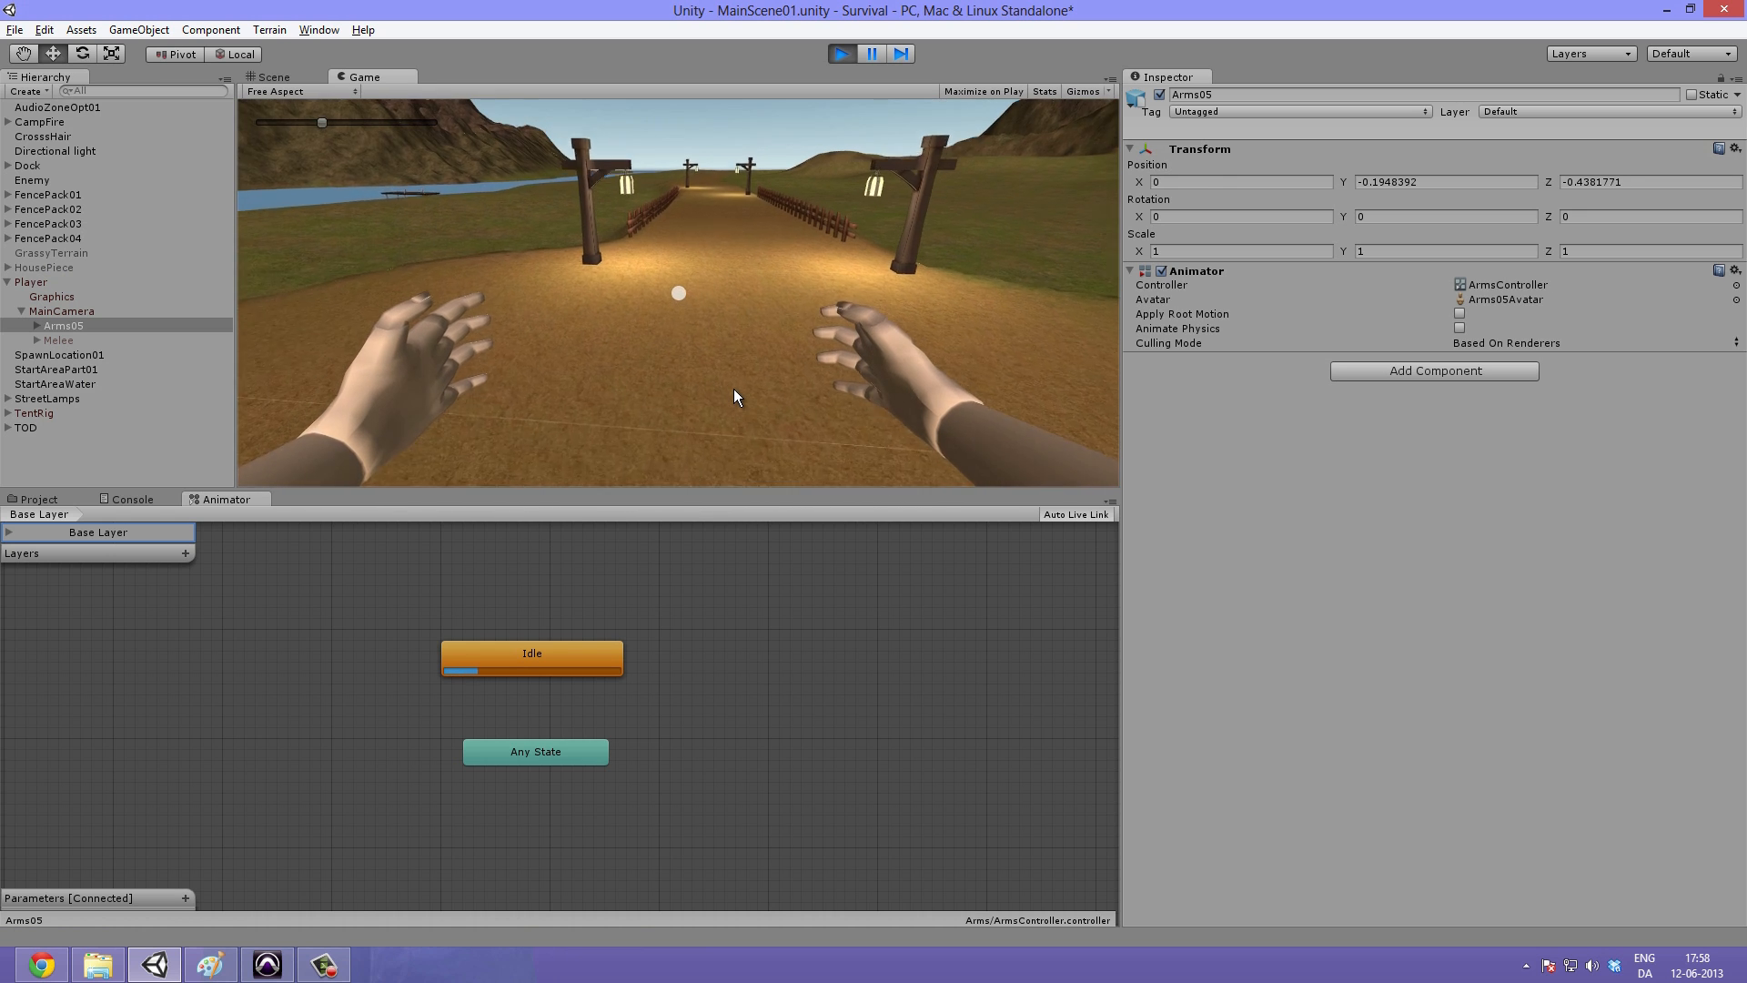
pyautogui.hotkey('ctrl', 'p')
pyautogui.hotkey('ctrl', 'p')
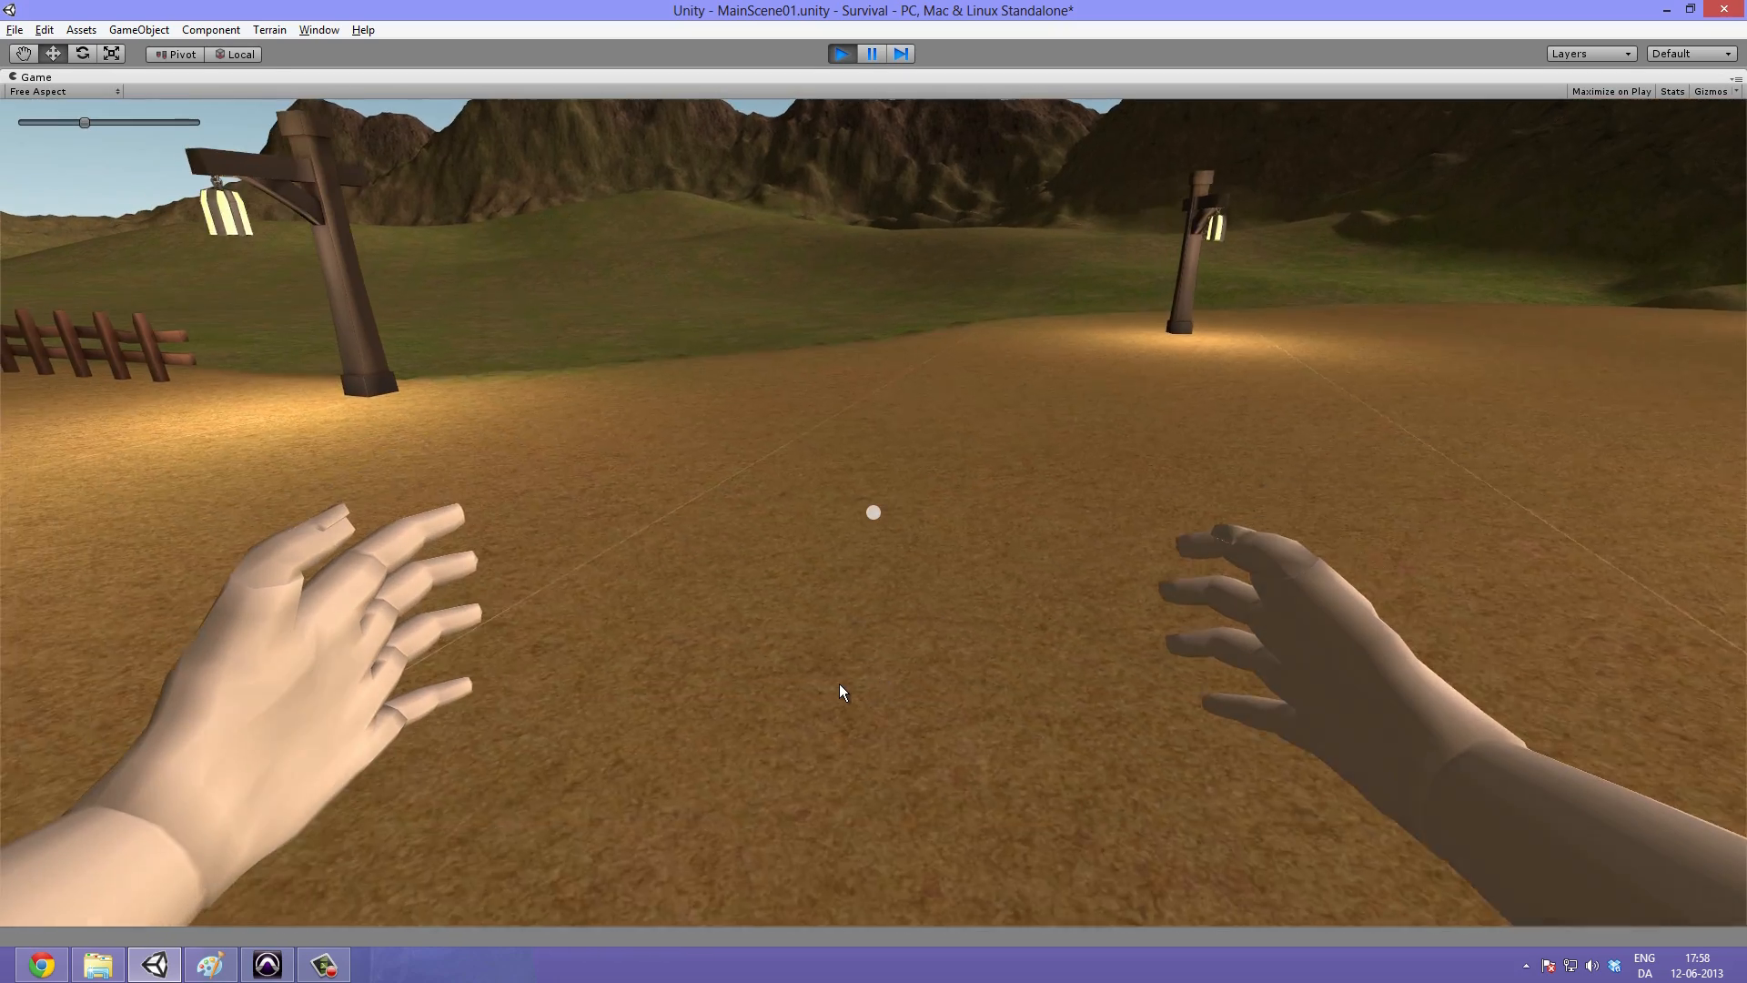
pyautogui.hotkey('ctrl', 'p')
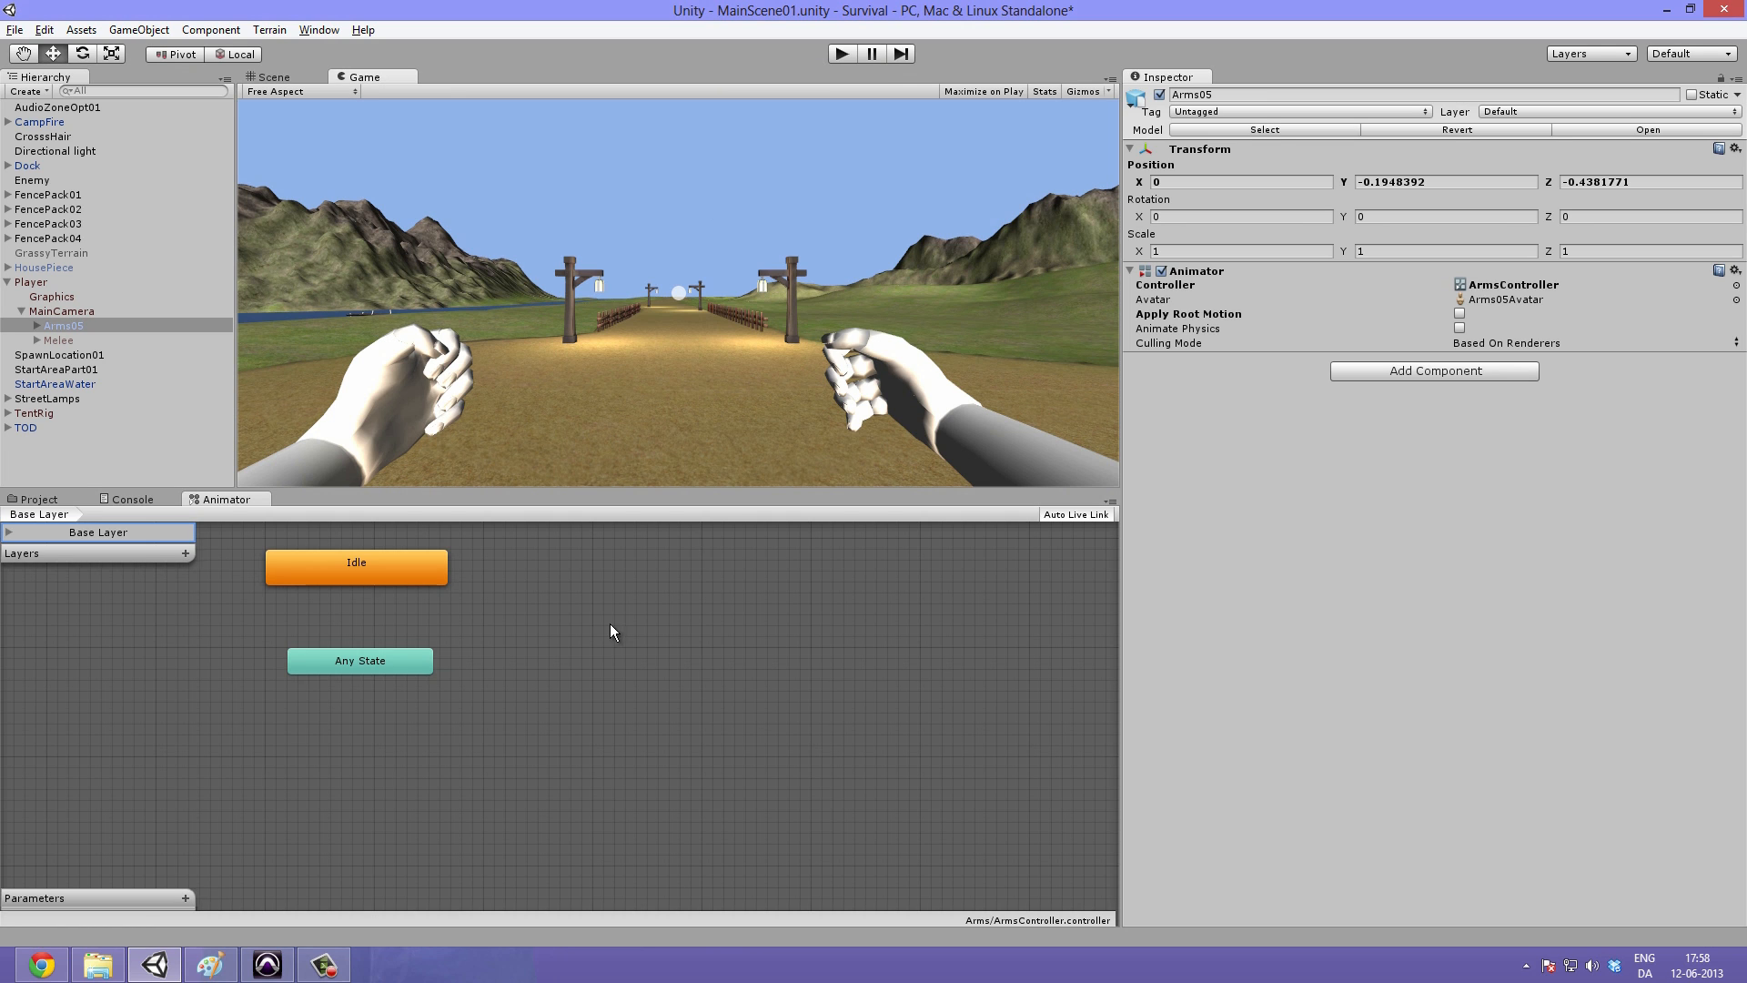
# Step: Select the Idle state in the animator graph and watch its playback in play mode once more
pyautogui.moveTo(610, 625); pyautogui.dragTo(720, 708, button='middle')
pyautogui.click(538, 647)
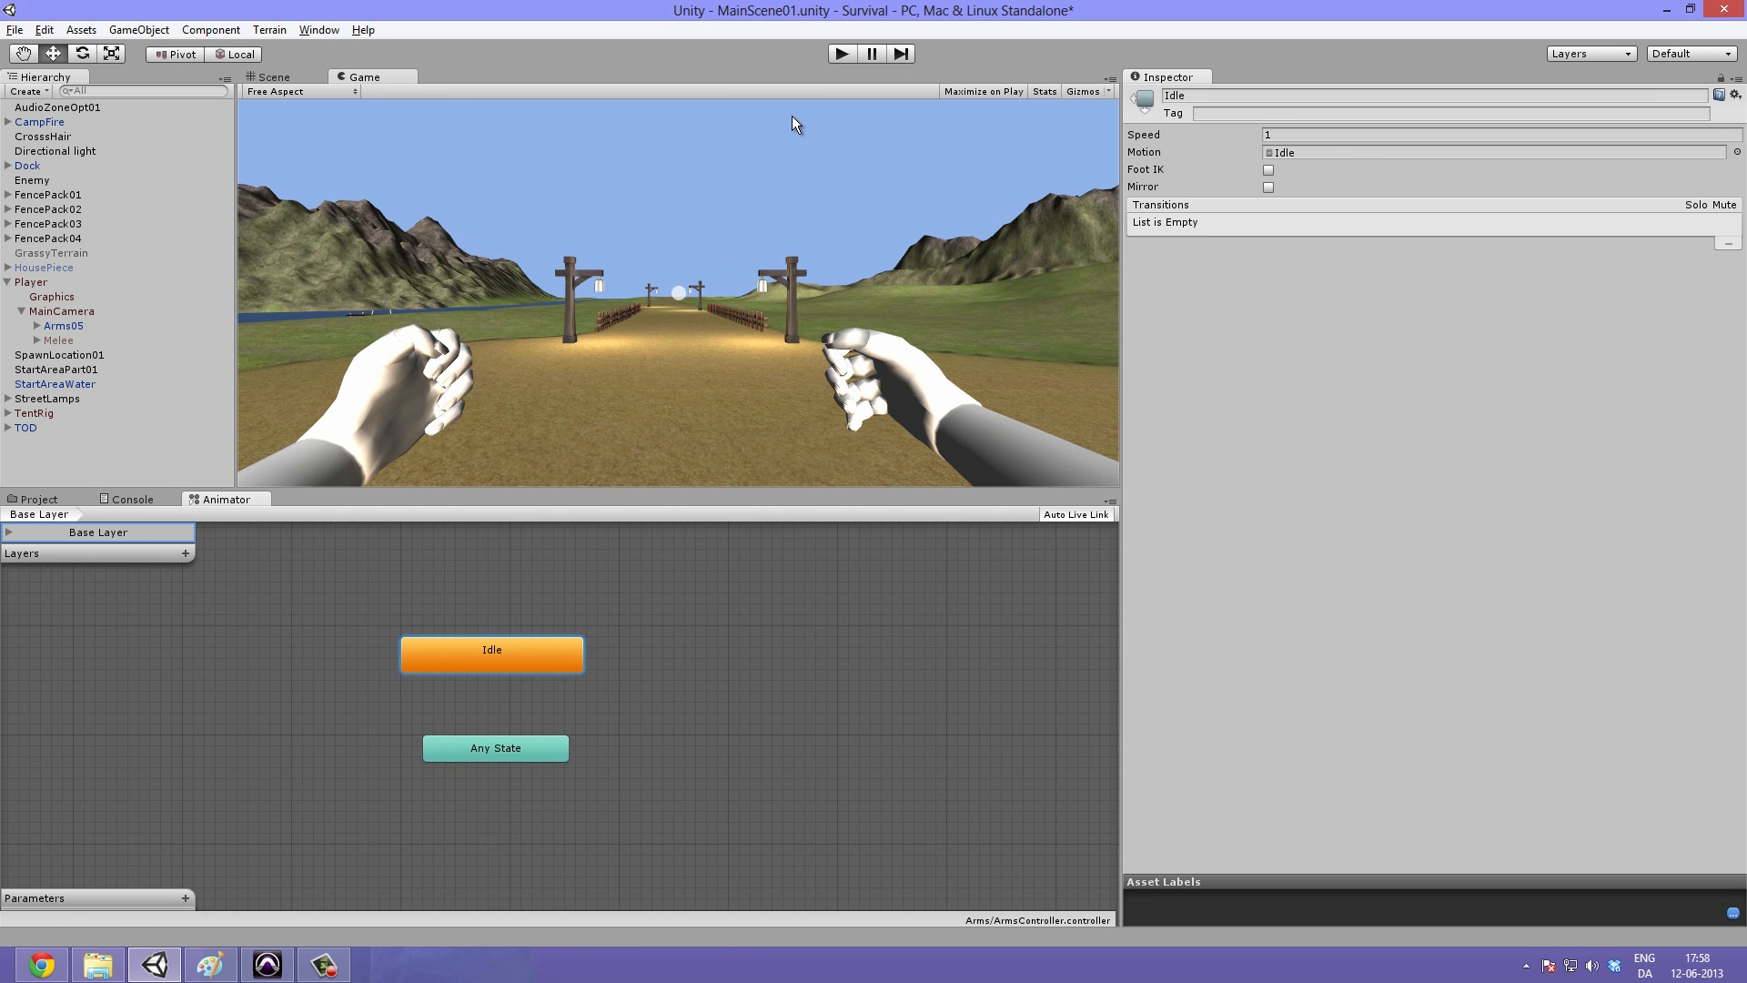
pyautogui.click(845, 57)
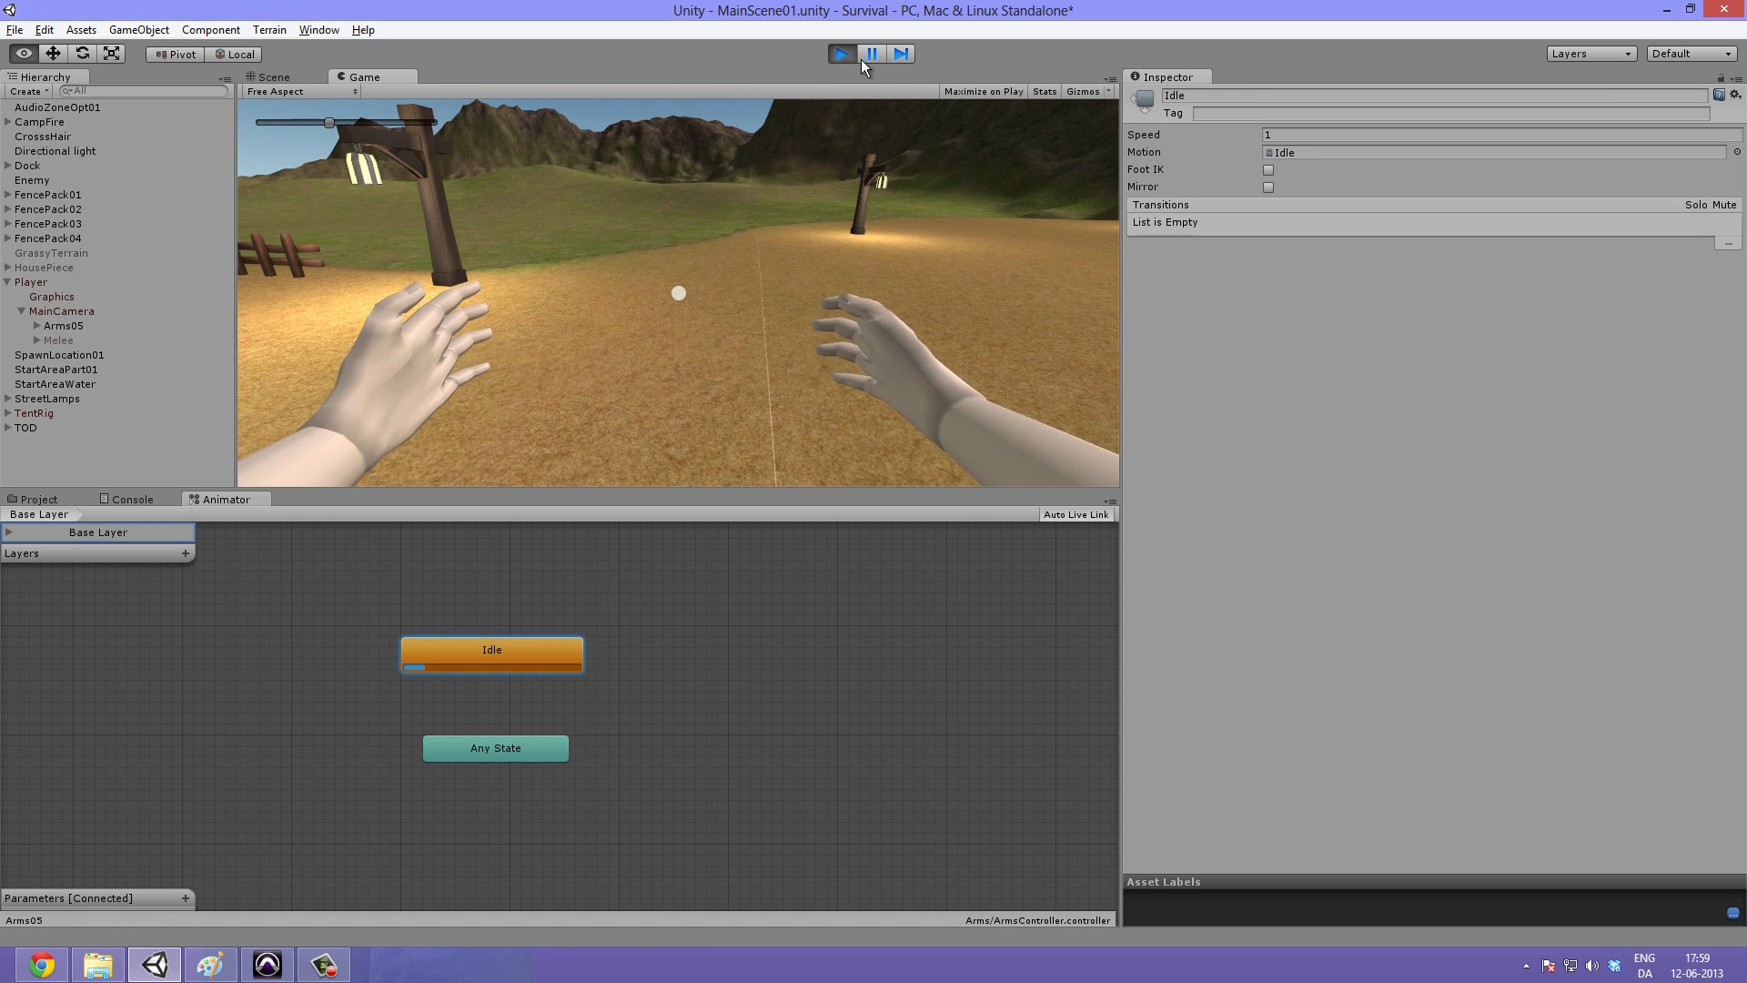
pyautogui.hotkey('ctrl', 'p')
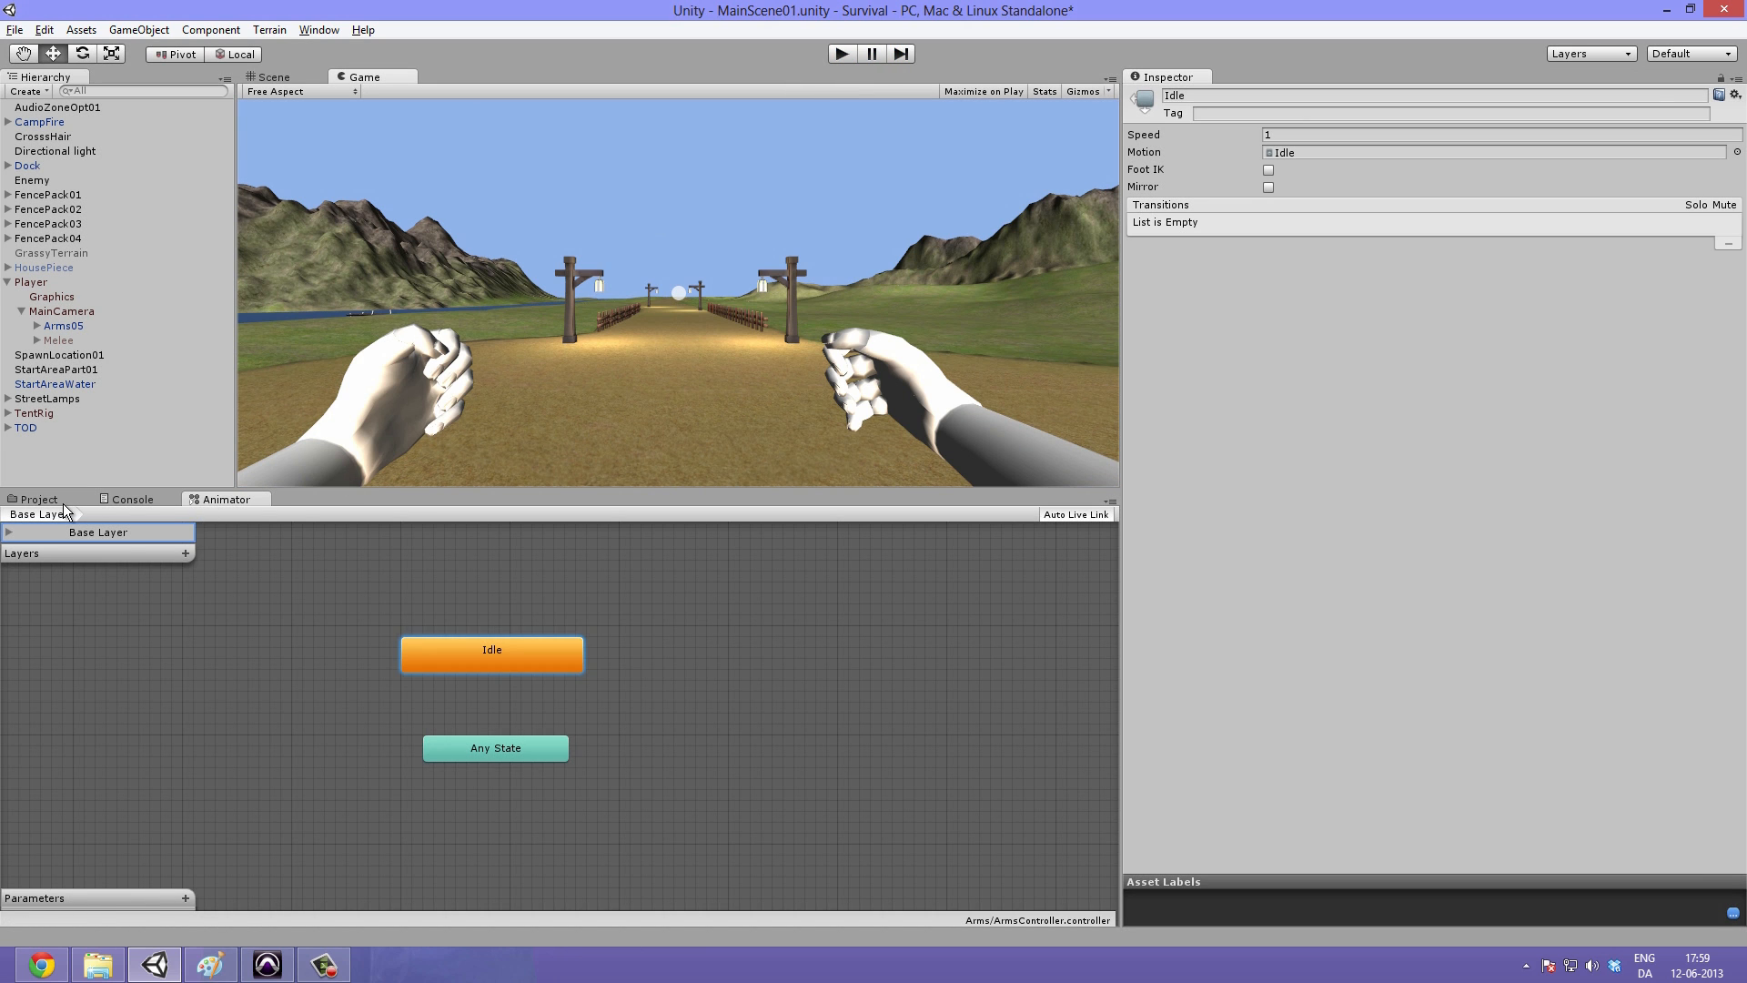
# Step: Examine the Arms05 model in the scene view and its bone hierarchy under Arm_Armature, Master and InnerArm_R
pyautogui.click(41, 500)
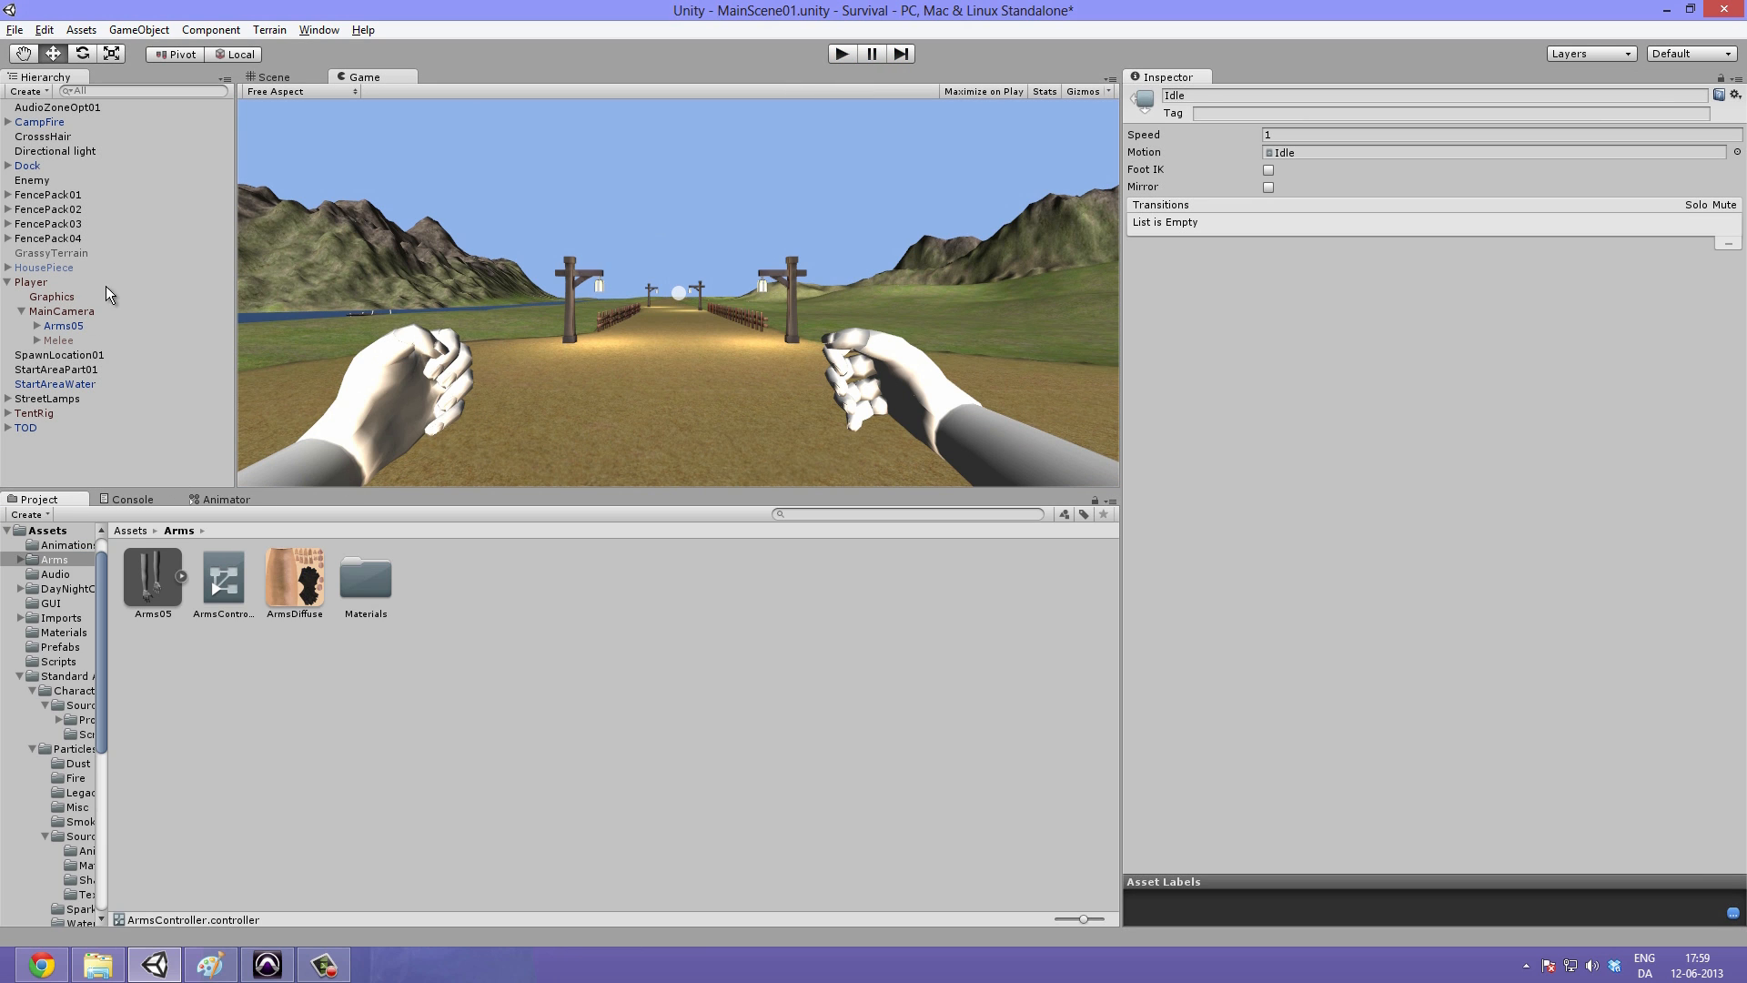
pyautogui.click(71, 326)
pyautogui.click(277, 77)
pyautogui.keyDown('alt'); pyautogui.moveTo(455, 201); pyautogui.dragTo(835, 355); pyautogui.keyUp('alt')
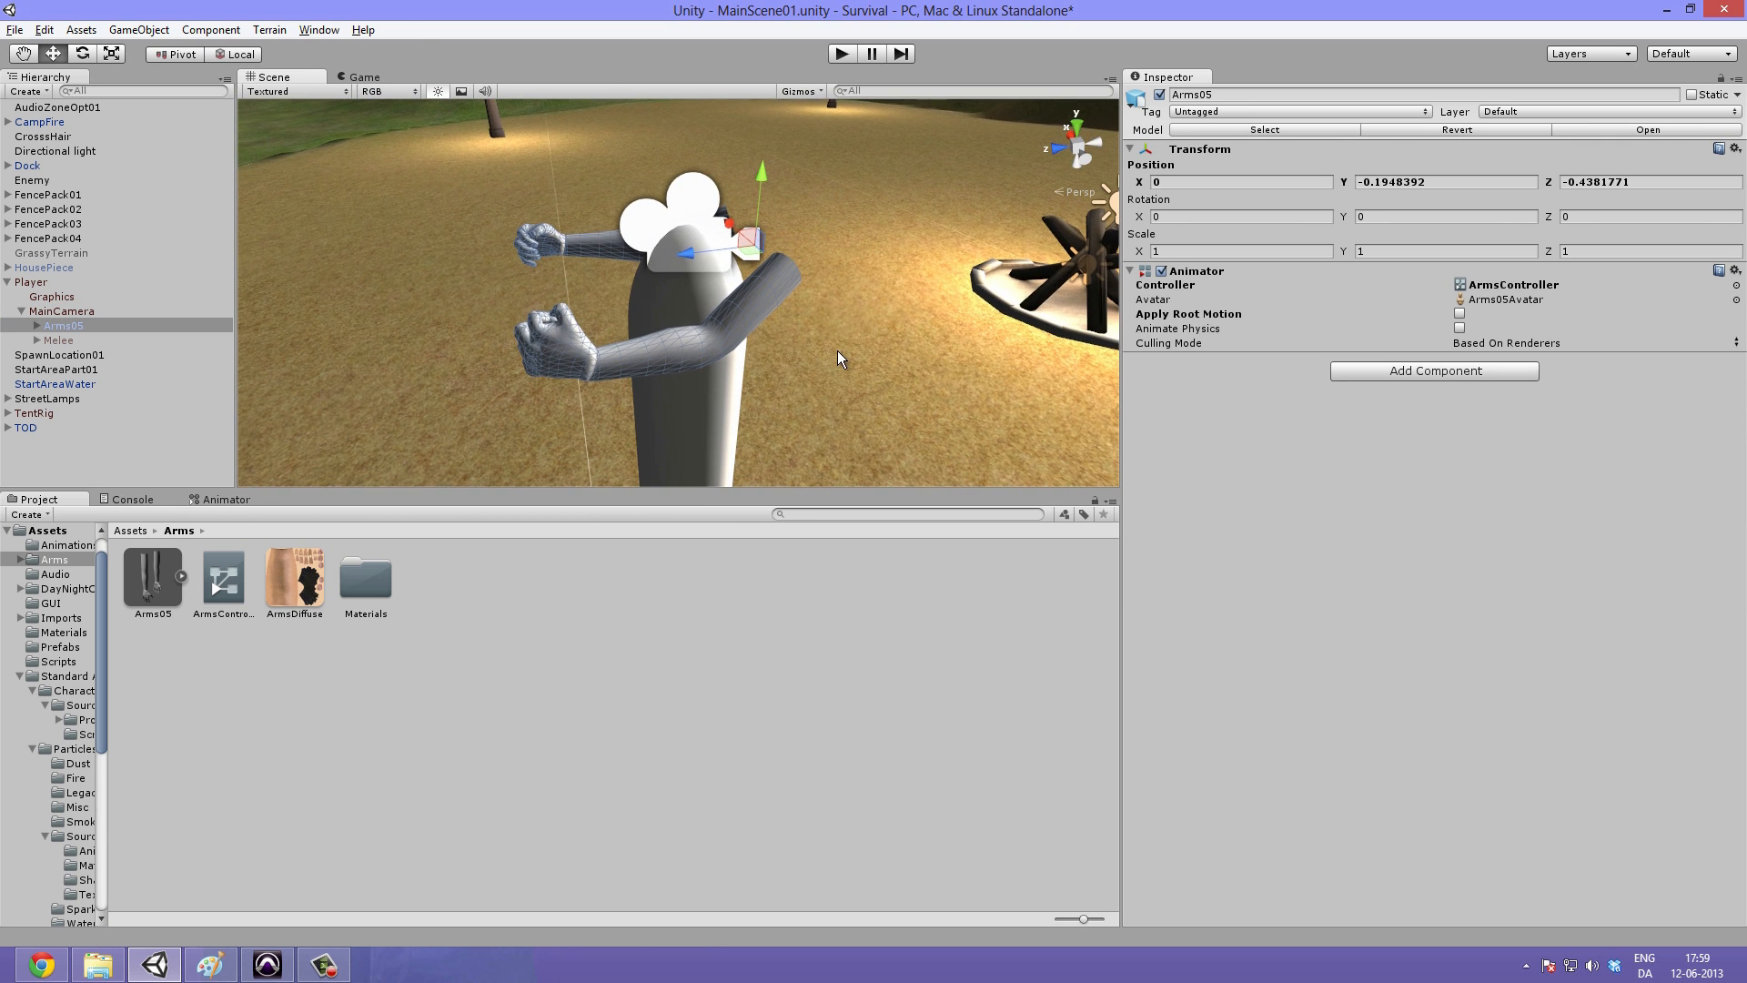
pyautogui.click(39, 326)
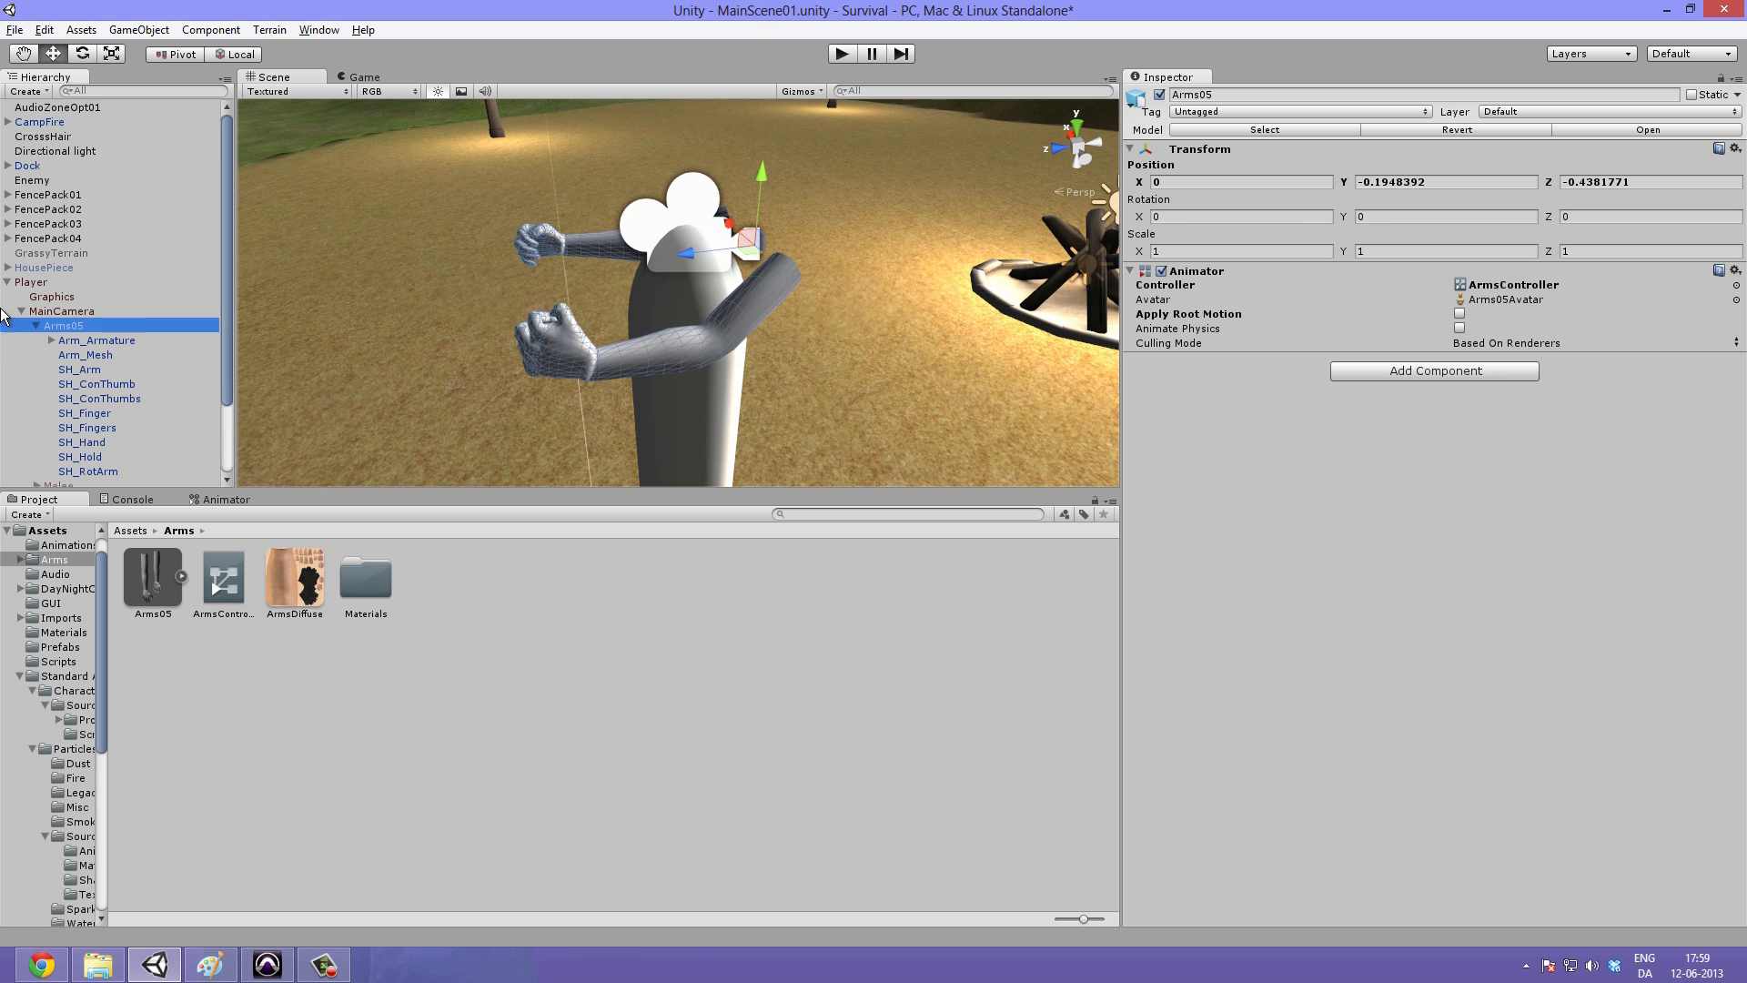
pyautogui.click(135, 342)
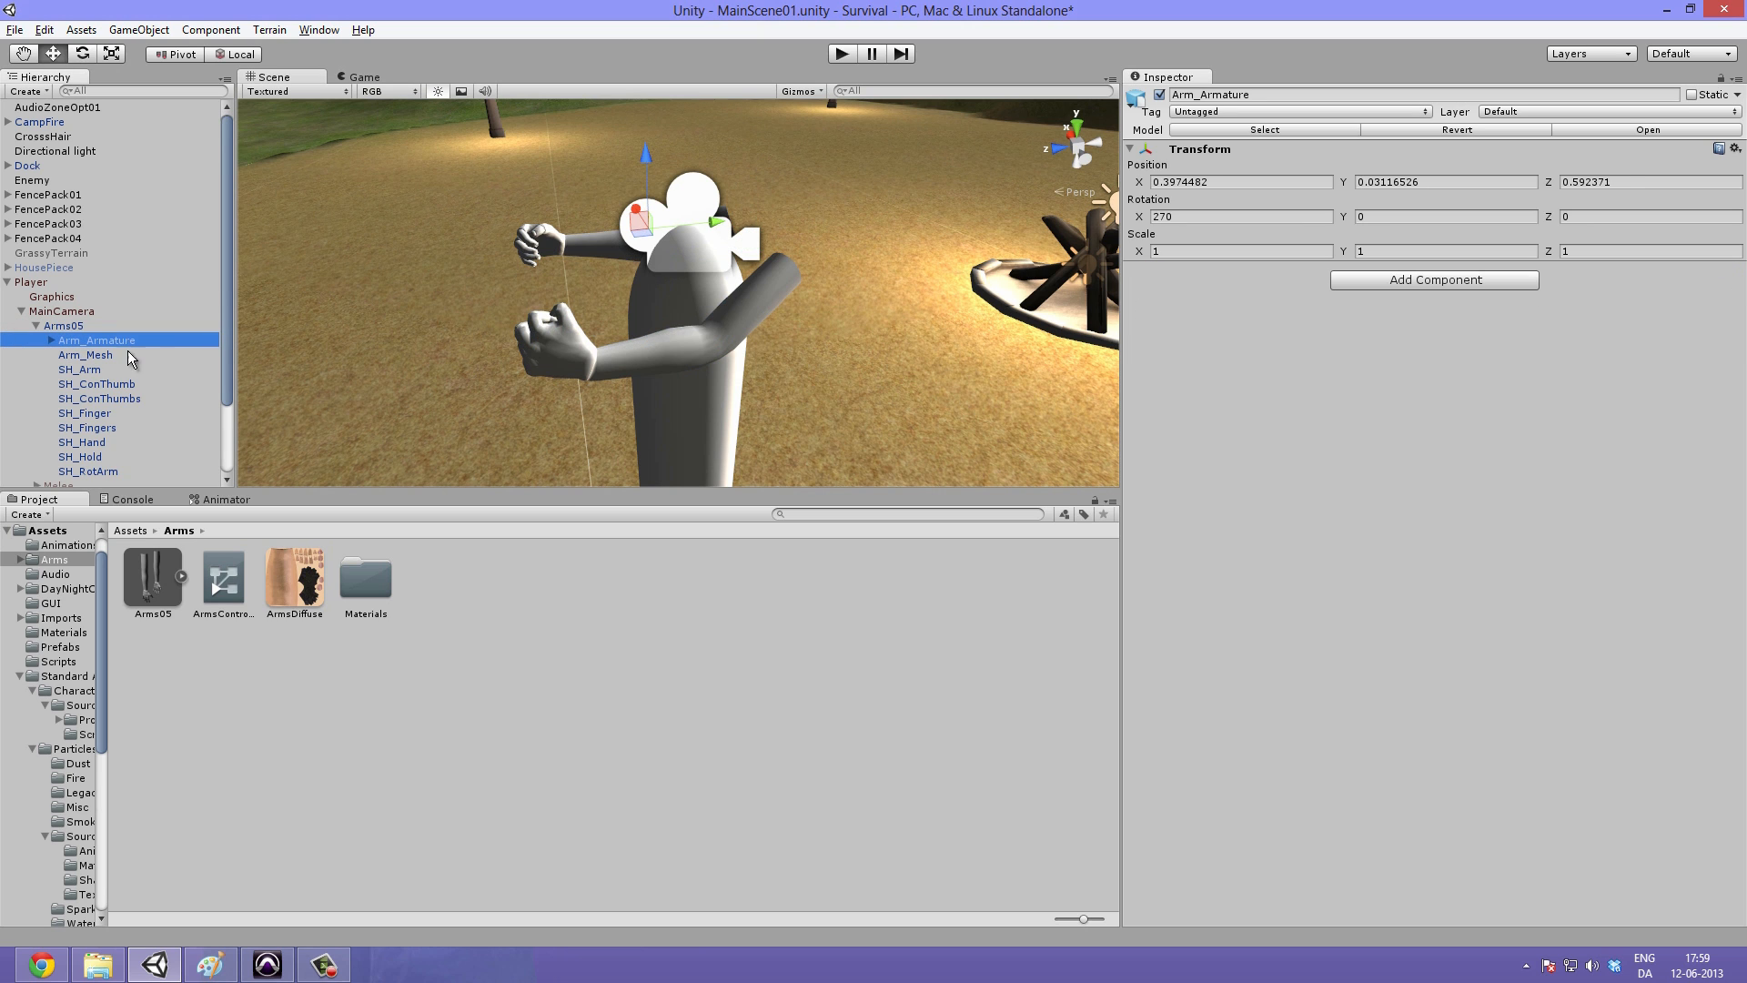
pyautogui.scroll(-3, 111, 348)
pyautogui.click(52, 286)
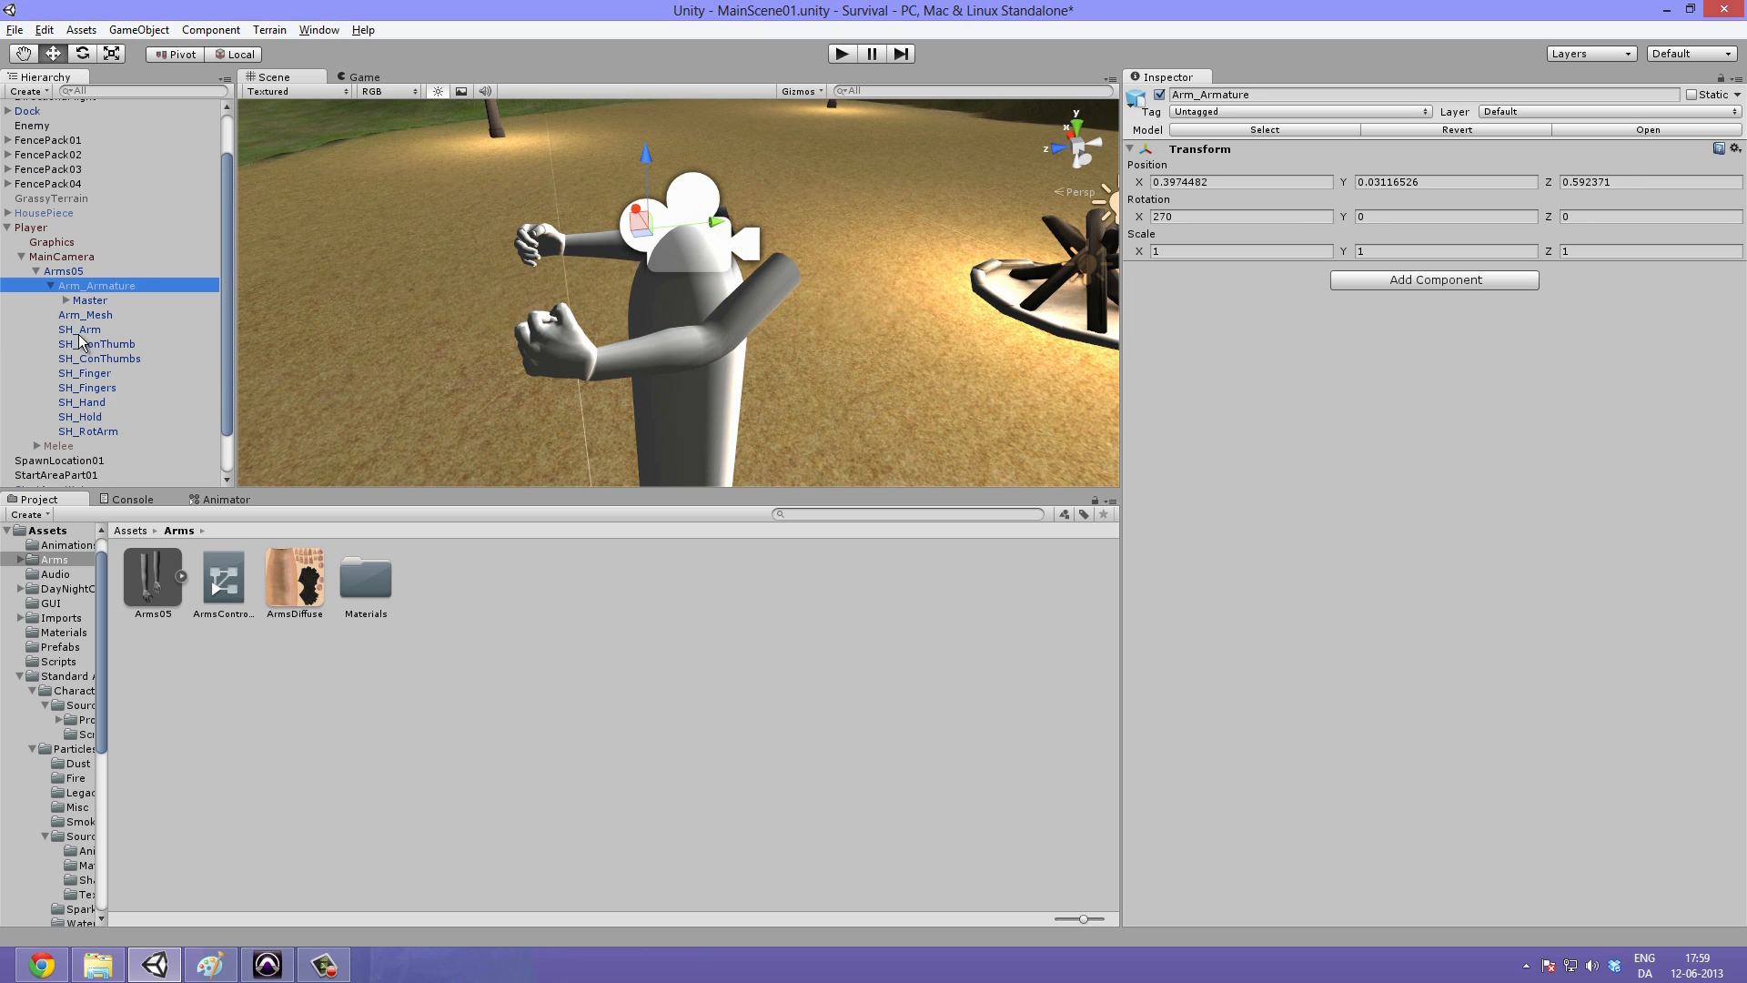
pyautogui.click(67, 300)
pyautogui.click(80, 343)
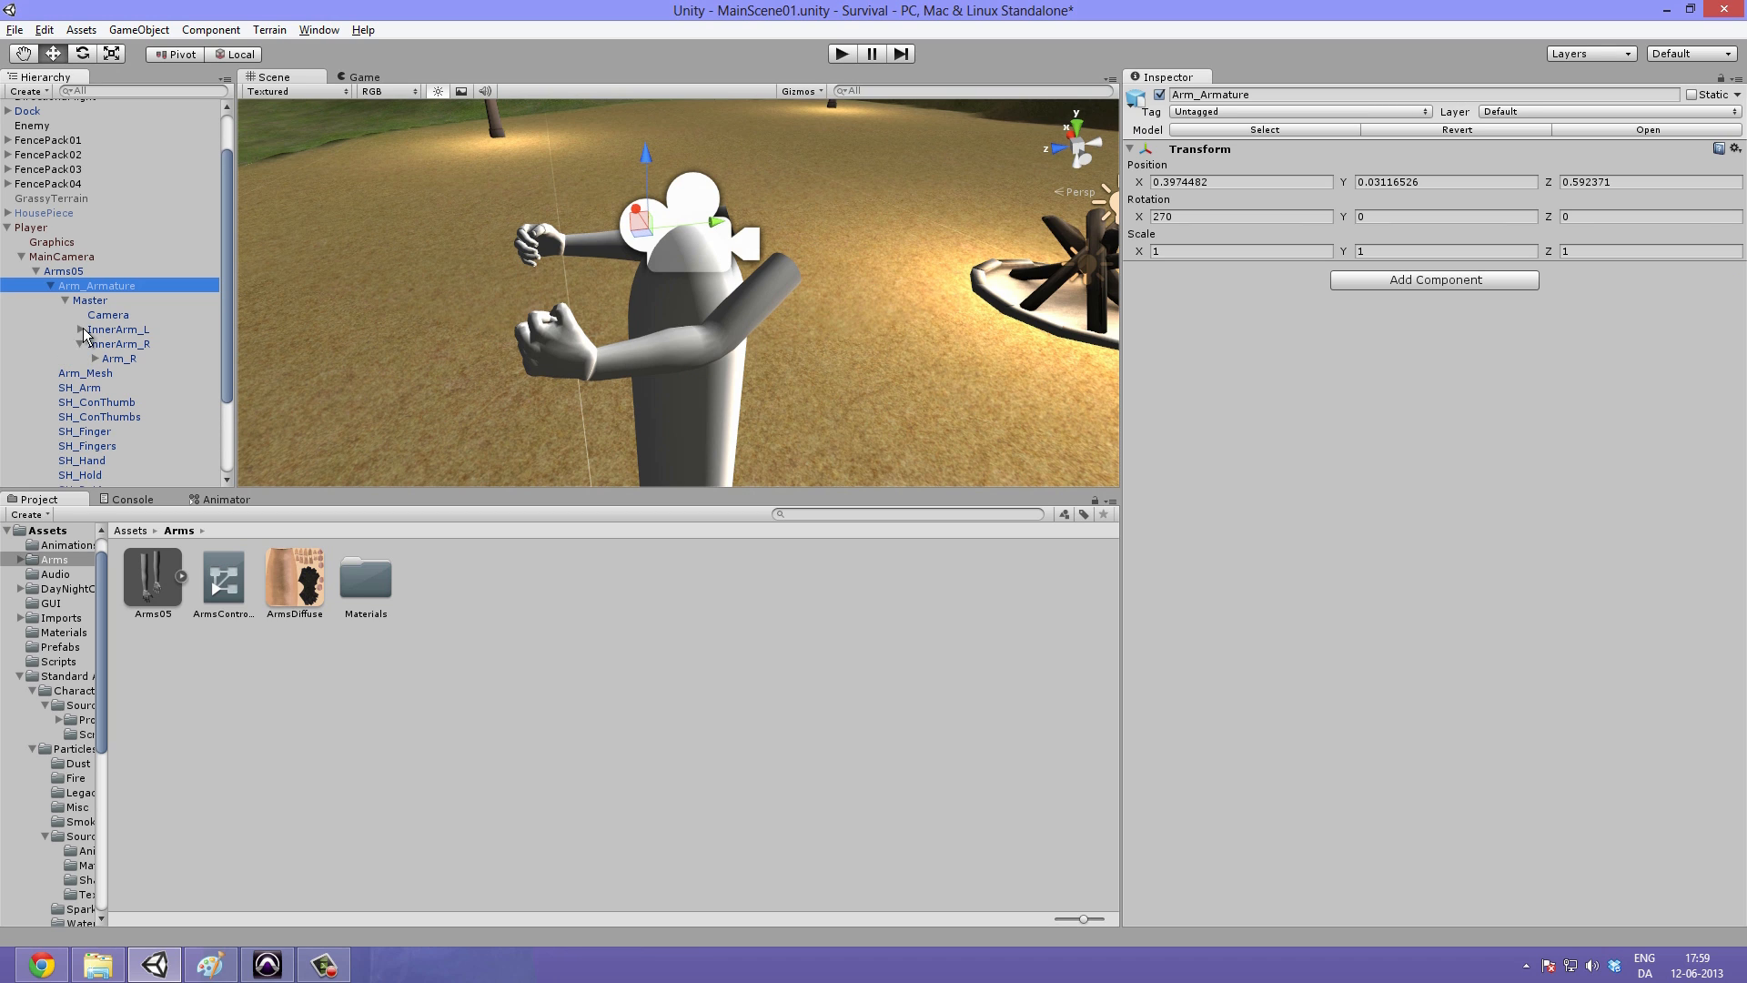
pyautogui.click(80, 344)
pyautogui.click(66, 301)
pyautogui.click(51, 286)
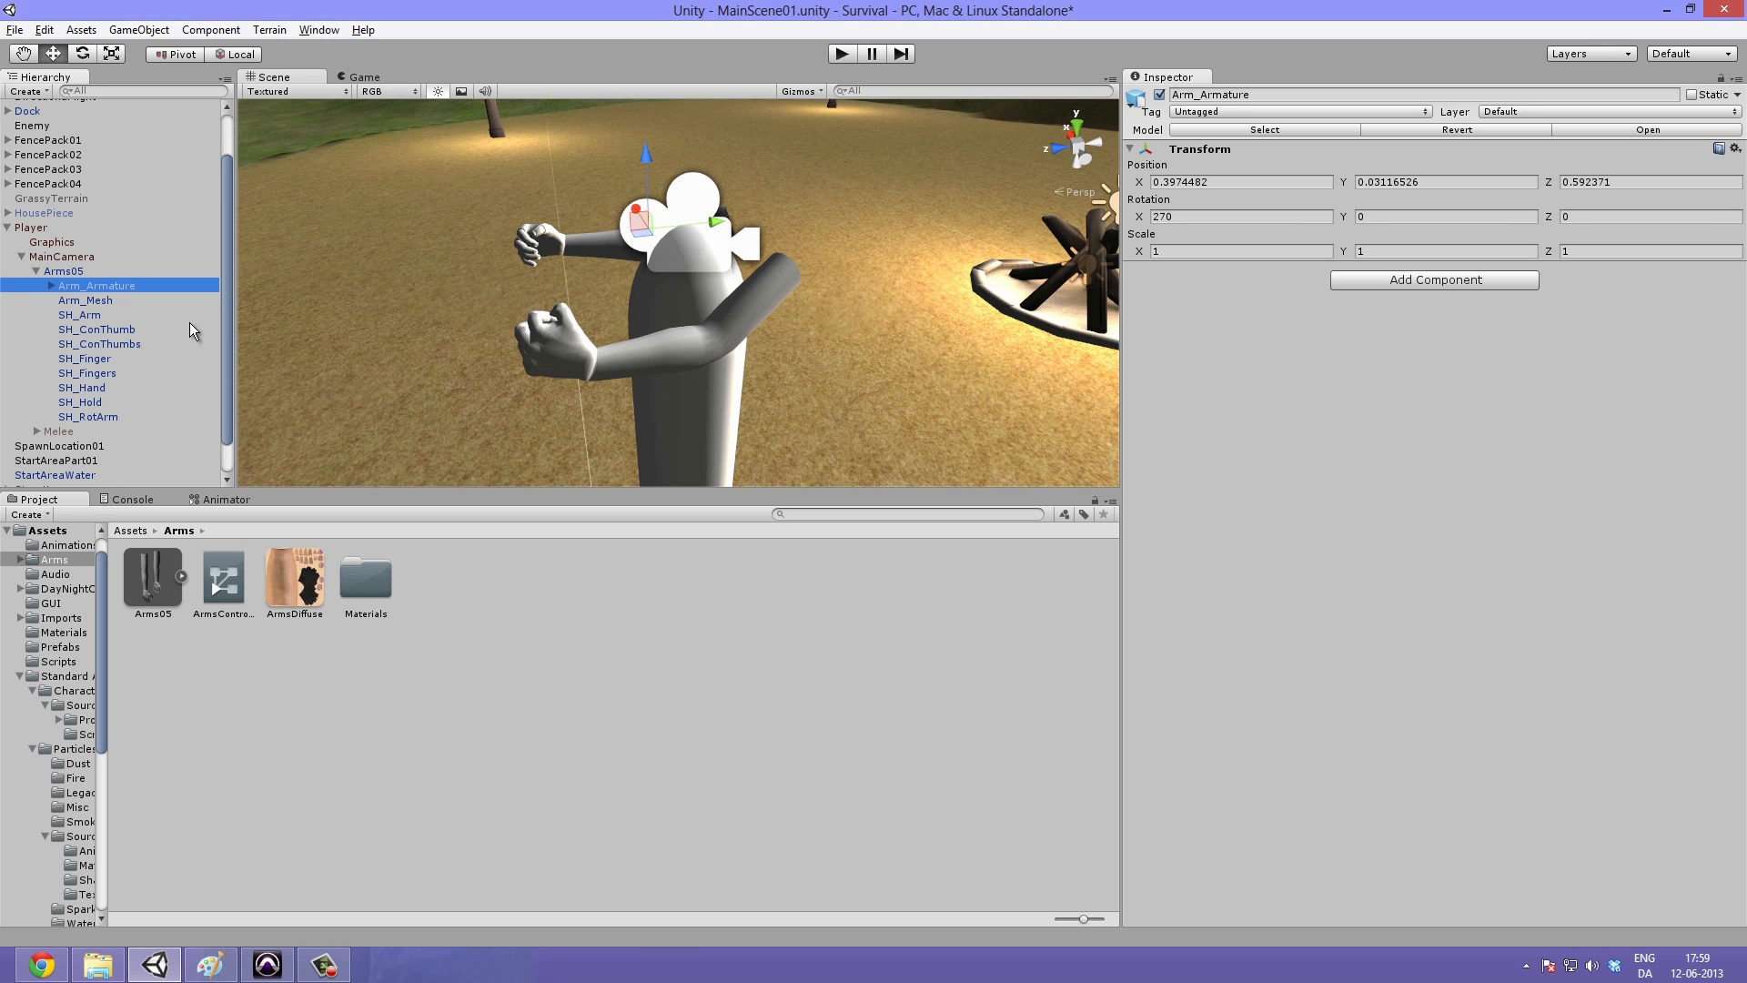
# Step: Inspect the components of Arm_Mesh, Arm_Armature and the SH_ helper objects under Arms05
pyautogui.click(102, 302)
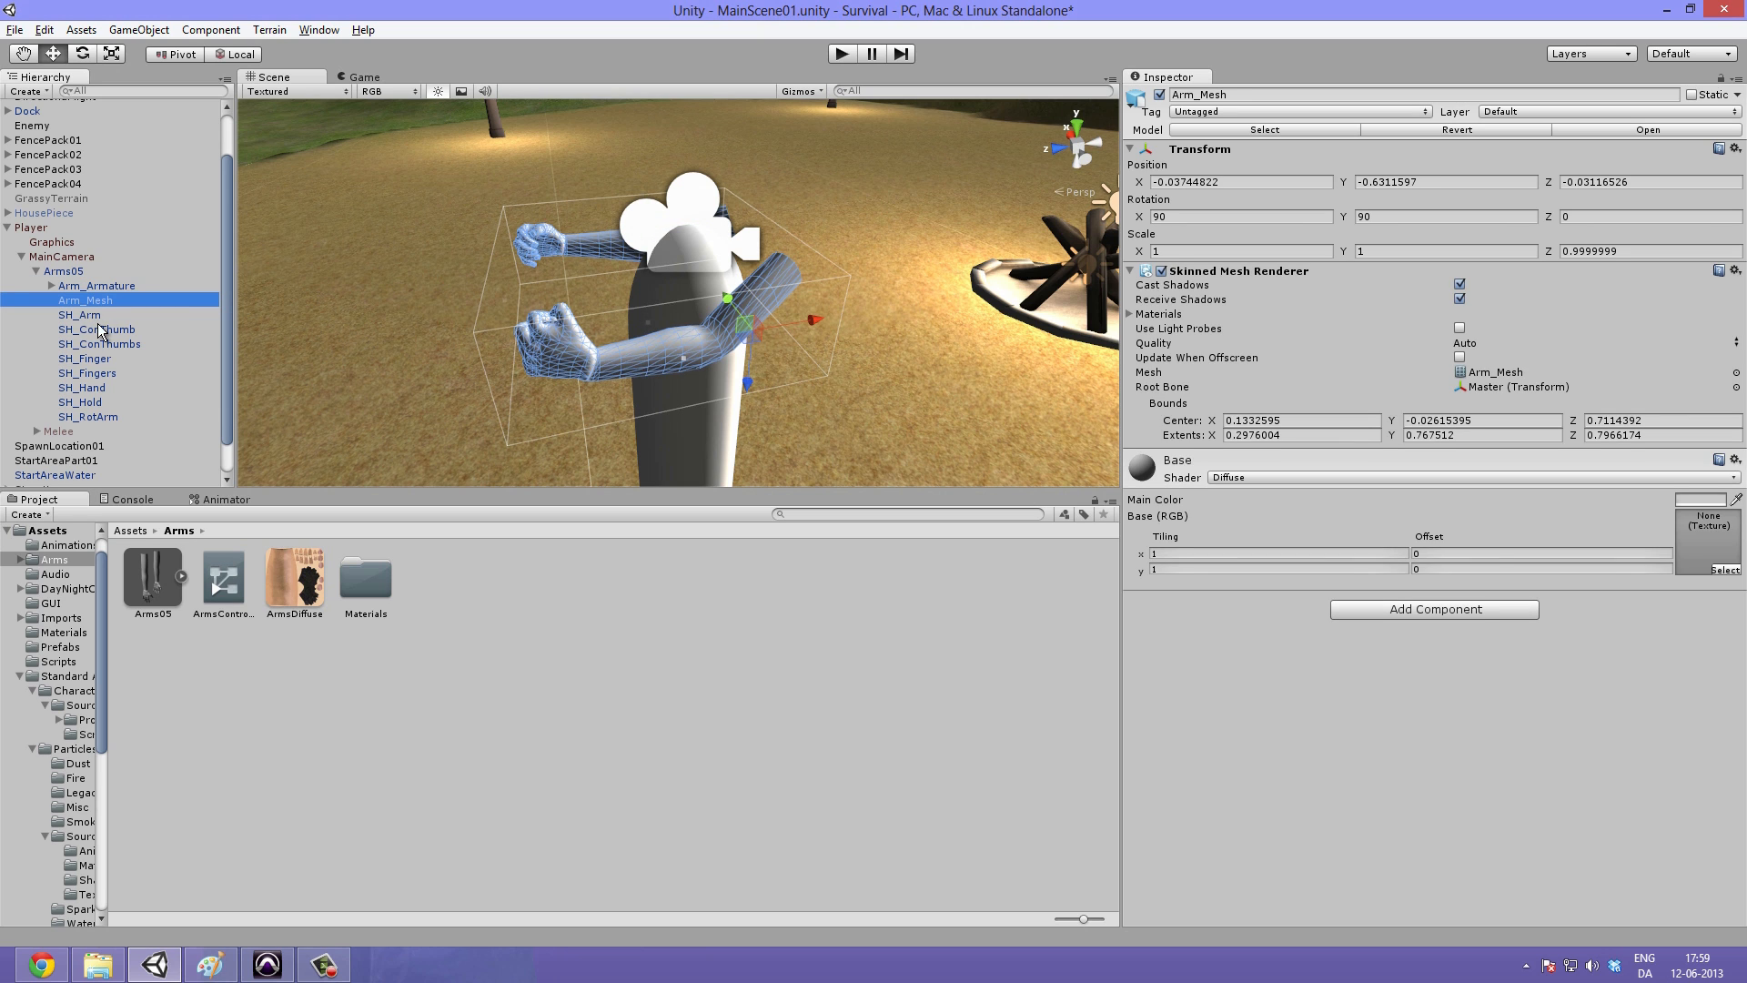
pyautogui.click(96, 316)
pyautogui.click(98, 359)
pyautogui.click(89, 417)
pyautogui.click(86, 373)
pyautogui.click(96, 330)
pyautogui.keyDown('alt'); pyautogui.moveTo(627, 302); pyautogui.dragTo(564, 364); pyautogui.keyUp('alt')
pyautogui.click(7, 287)
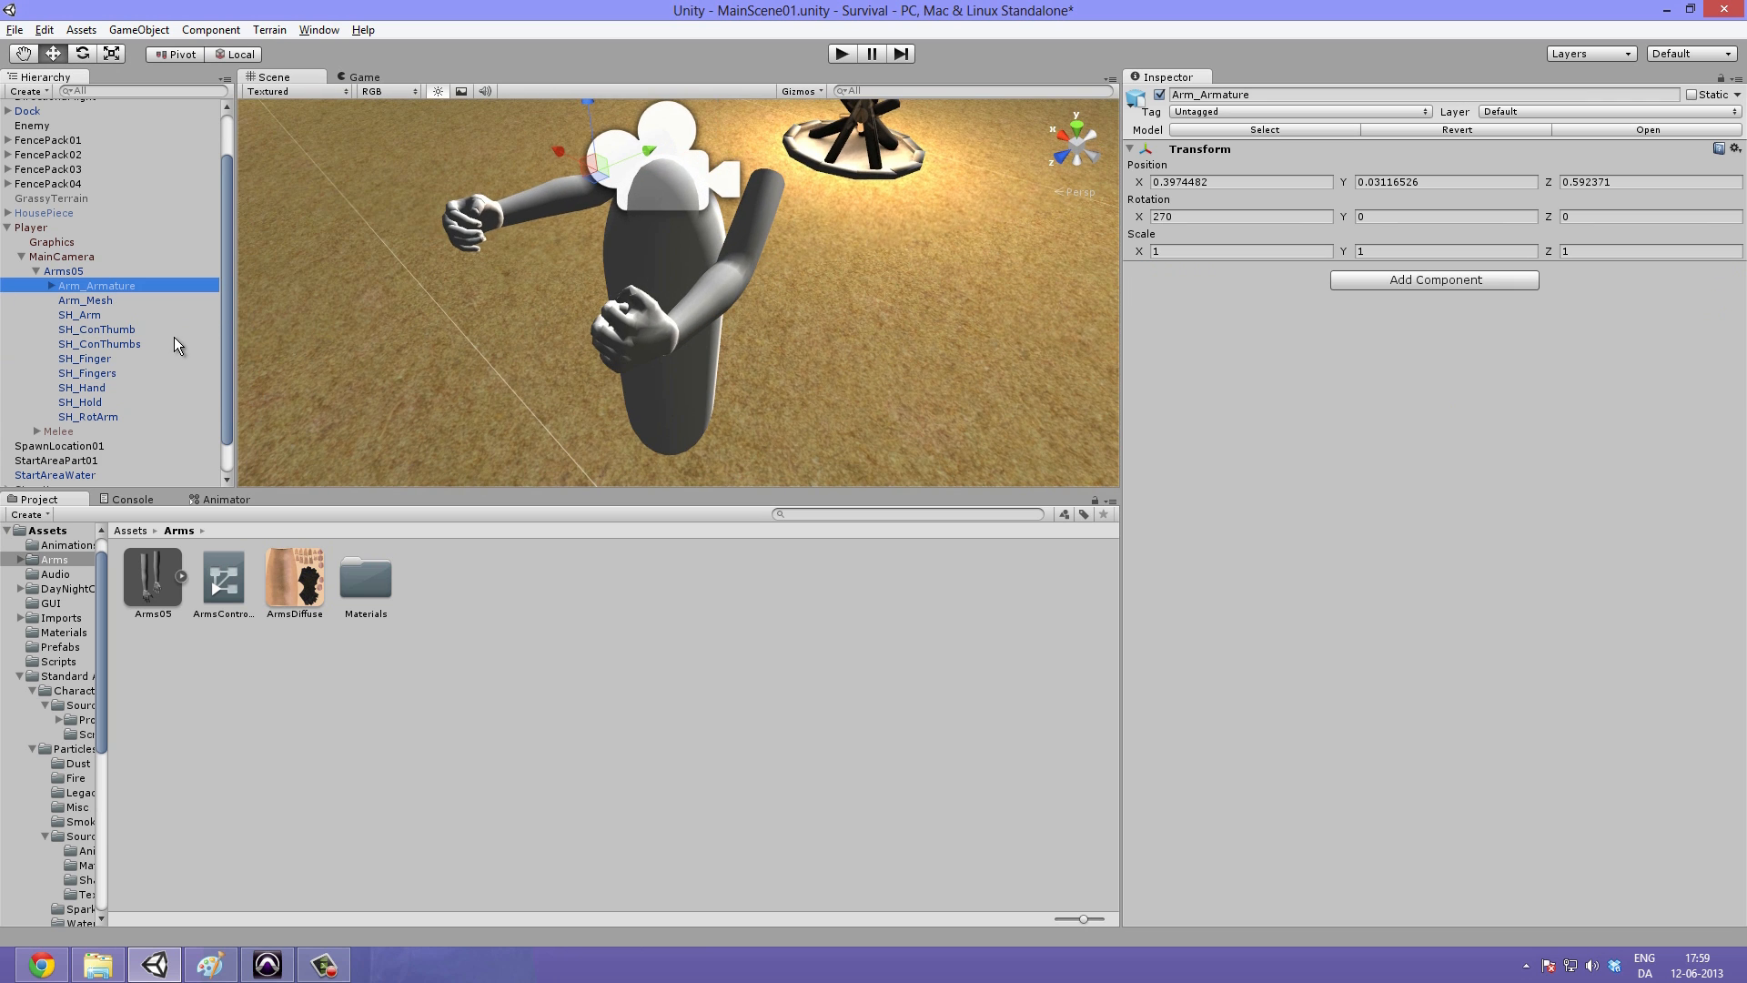
pyautogui.click(109, 330)
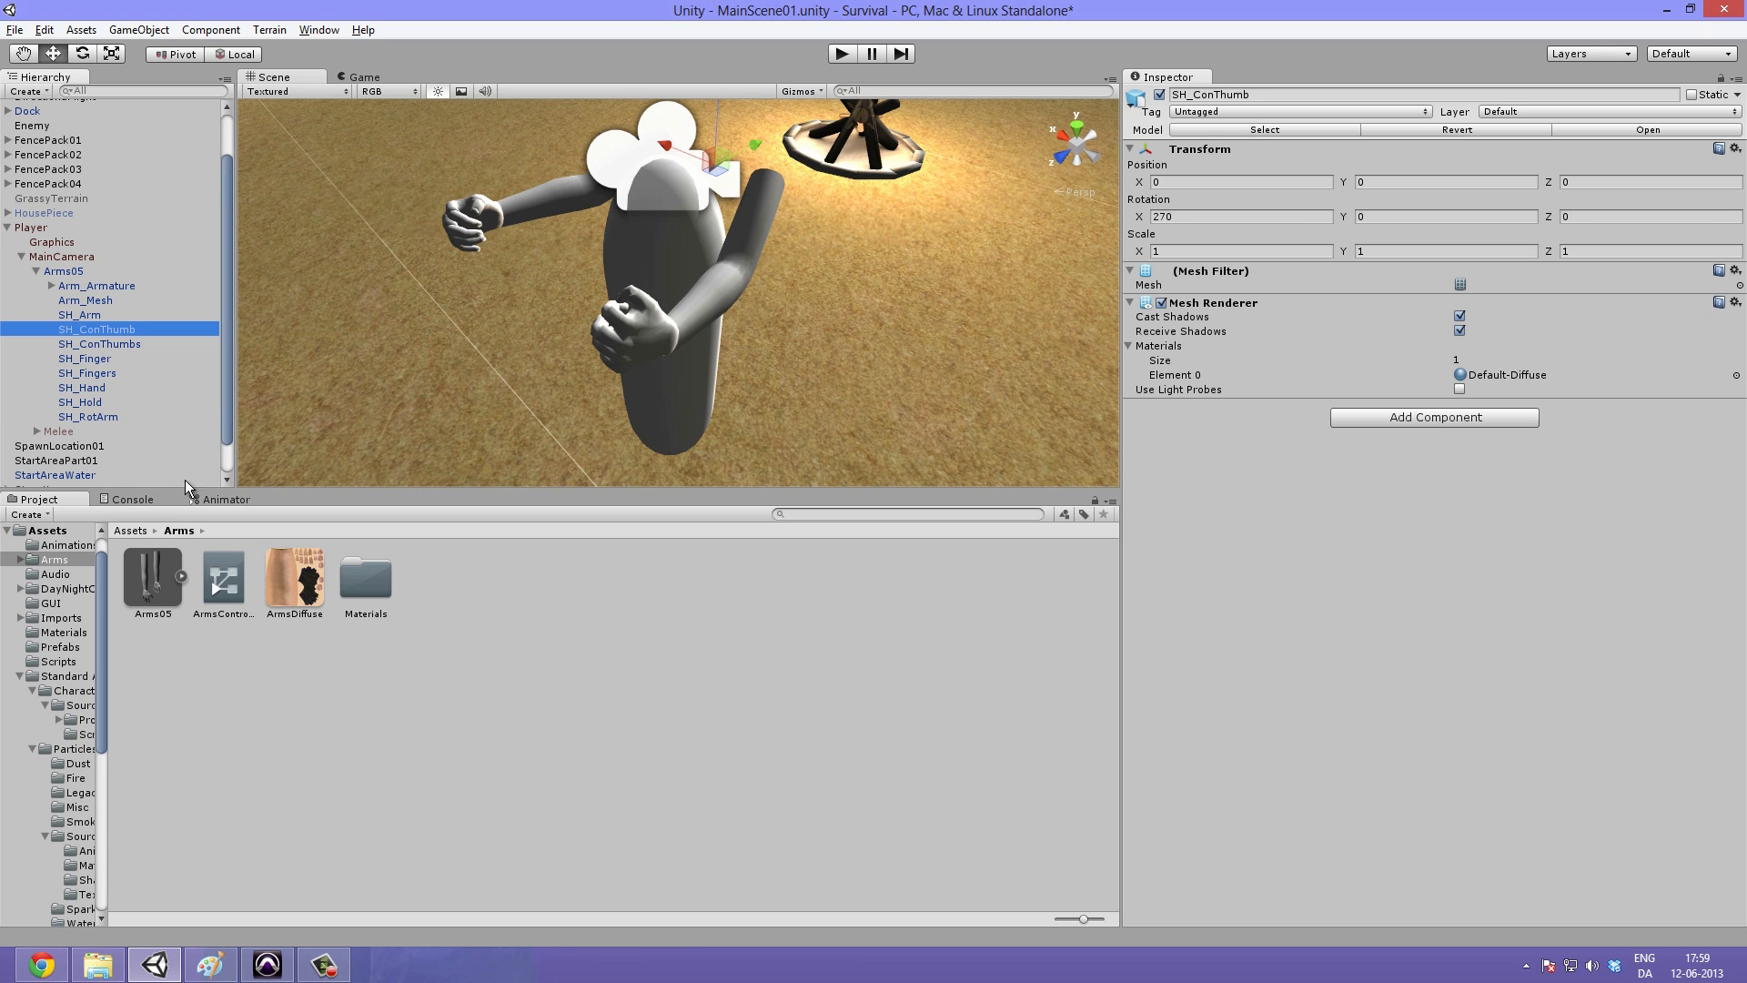
pyautogui.click(122, 359)
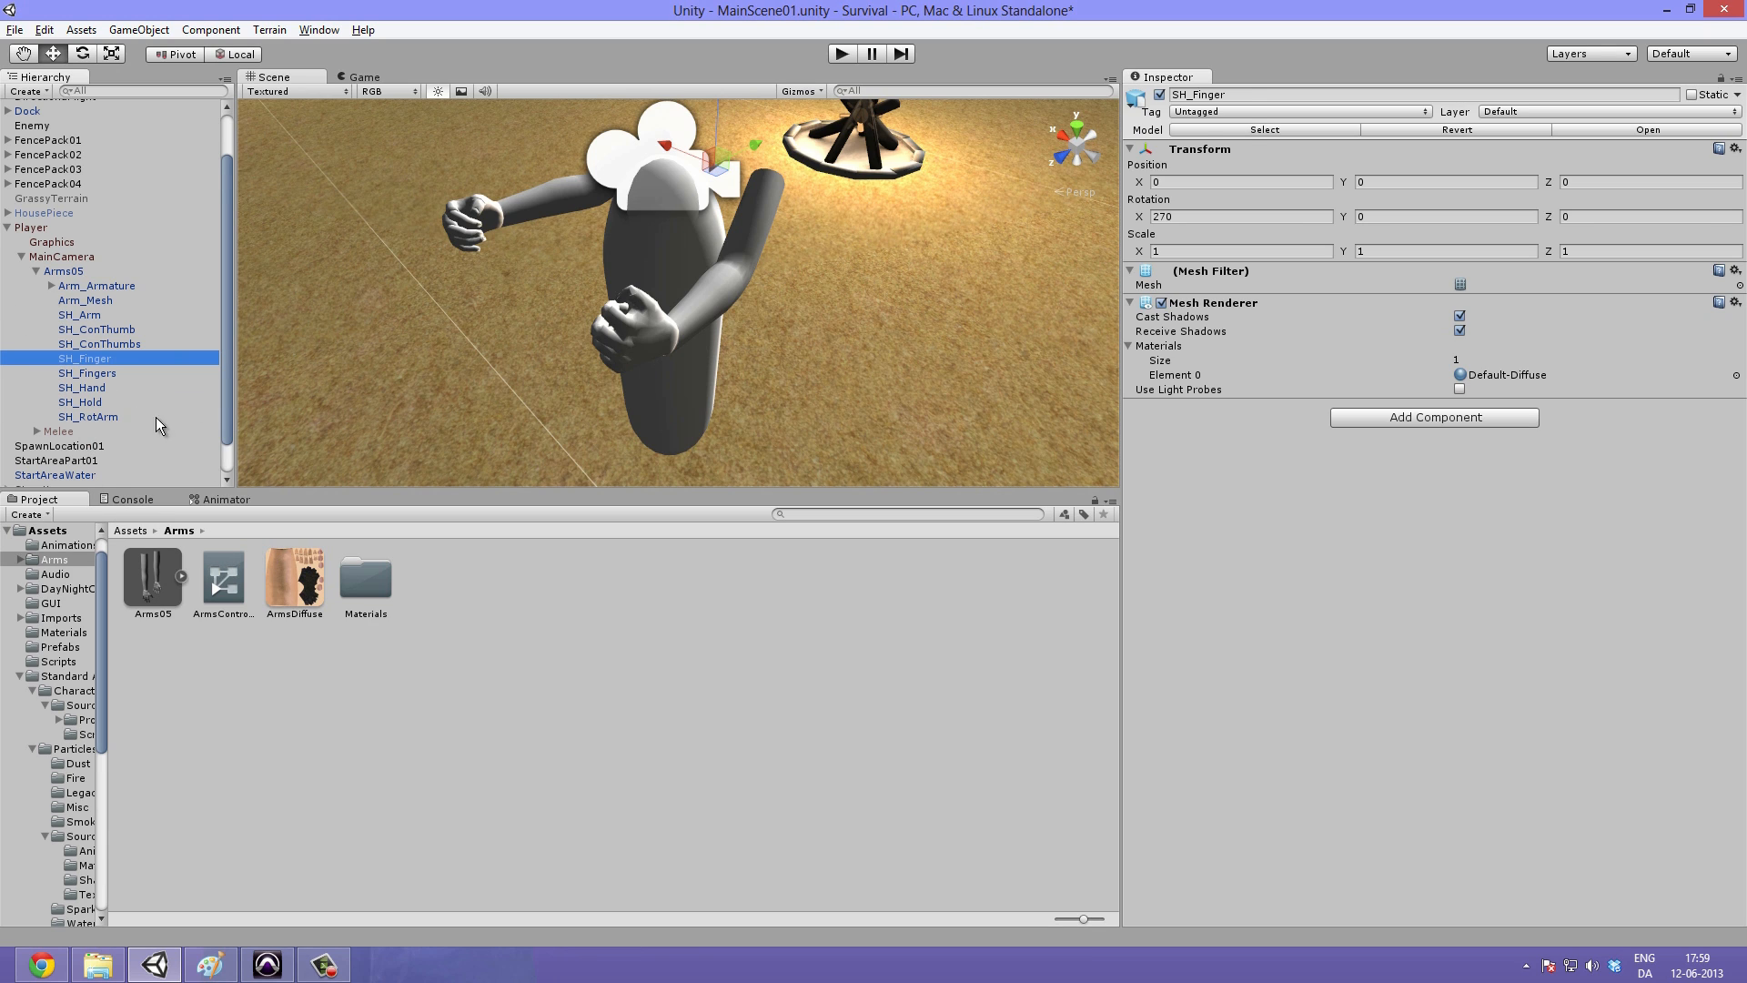
# Step: Assign the ArmsDiffuse texture to Arm_Mesh's Base material and set its main color to white (255, 255, 255)
pyautogui.click(126, 300)
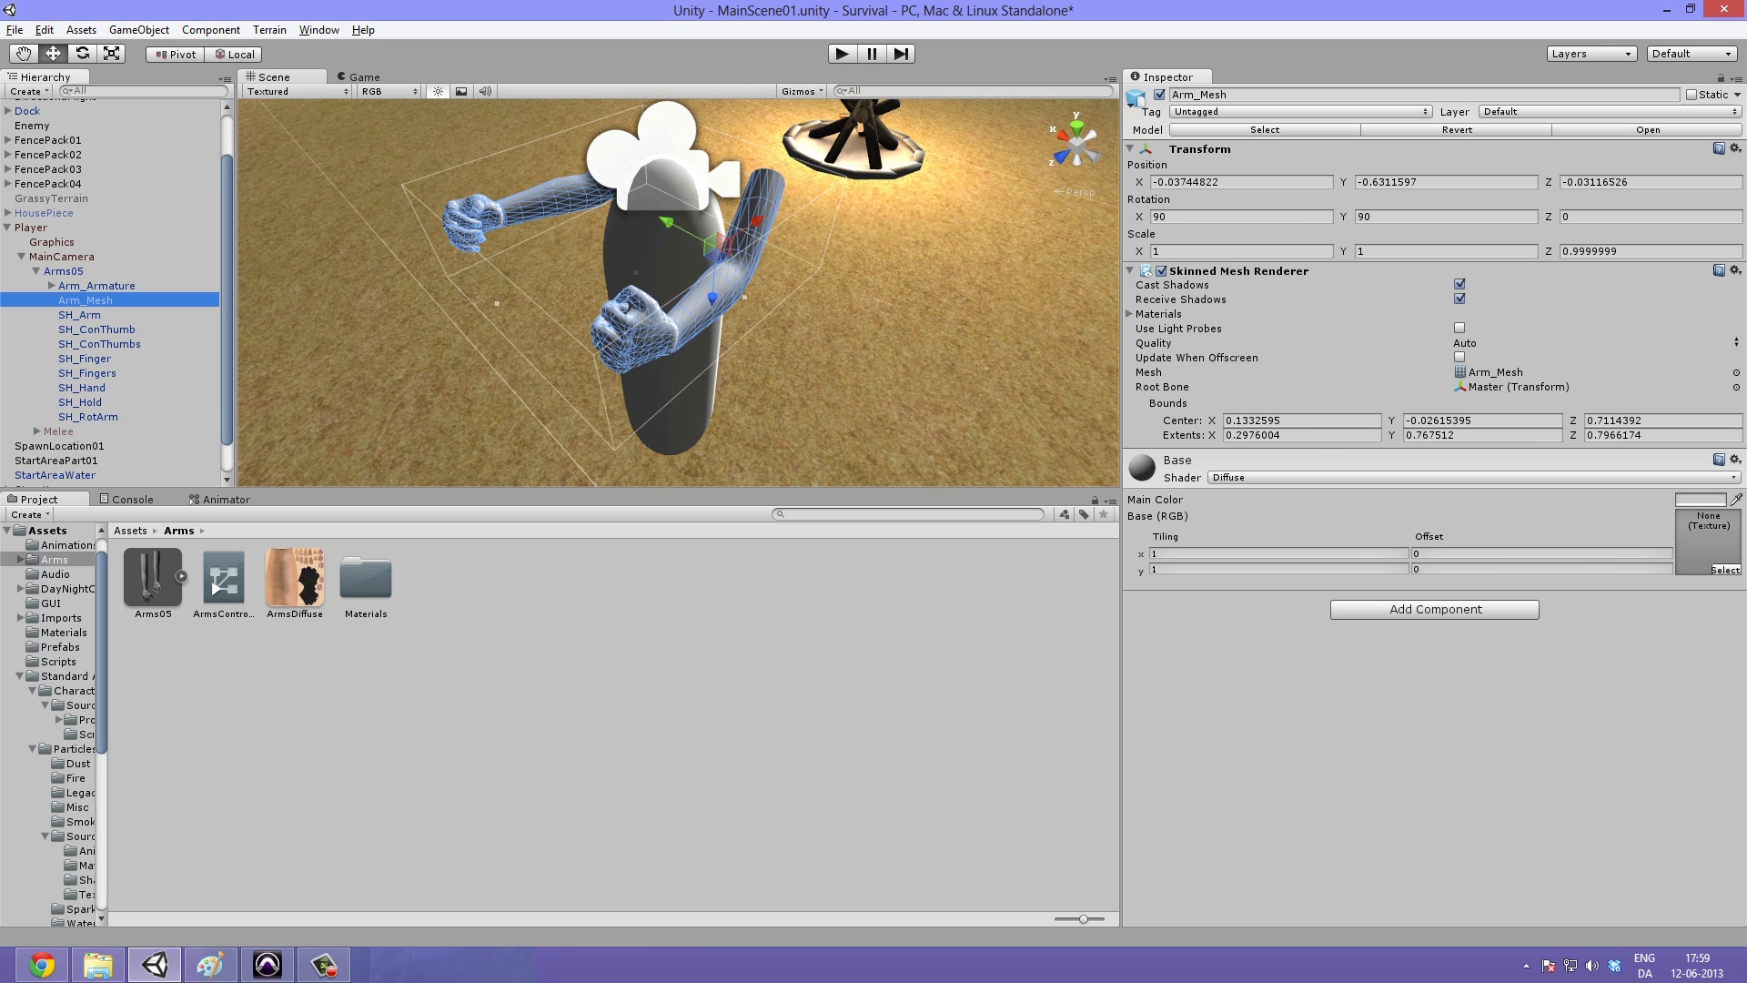
pyautogui.click(1173, 474)
pyautogui.click(1173, 474)
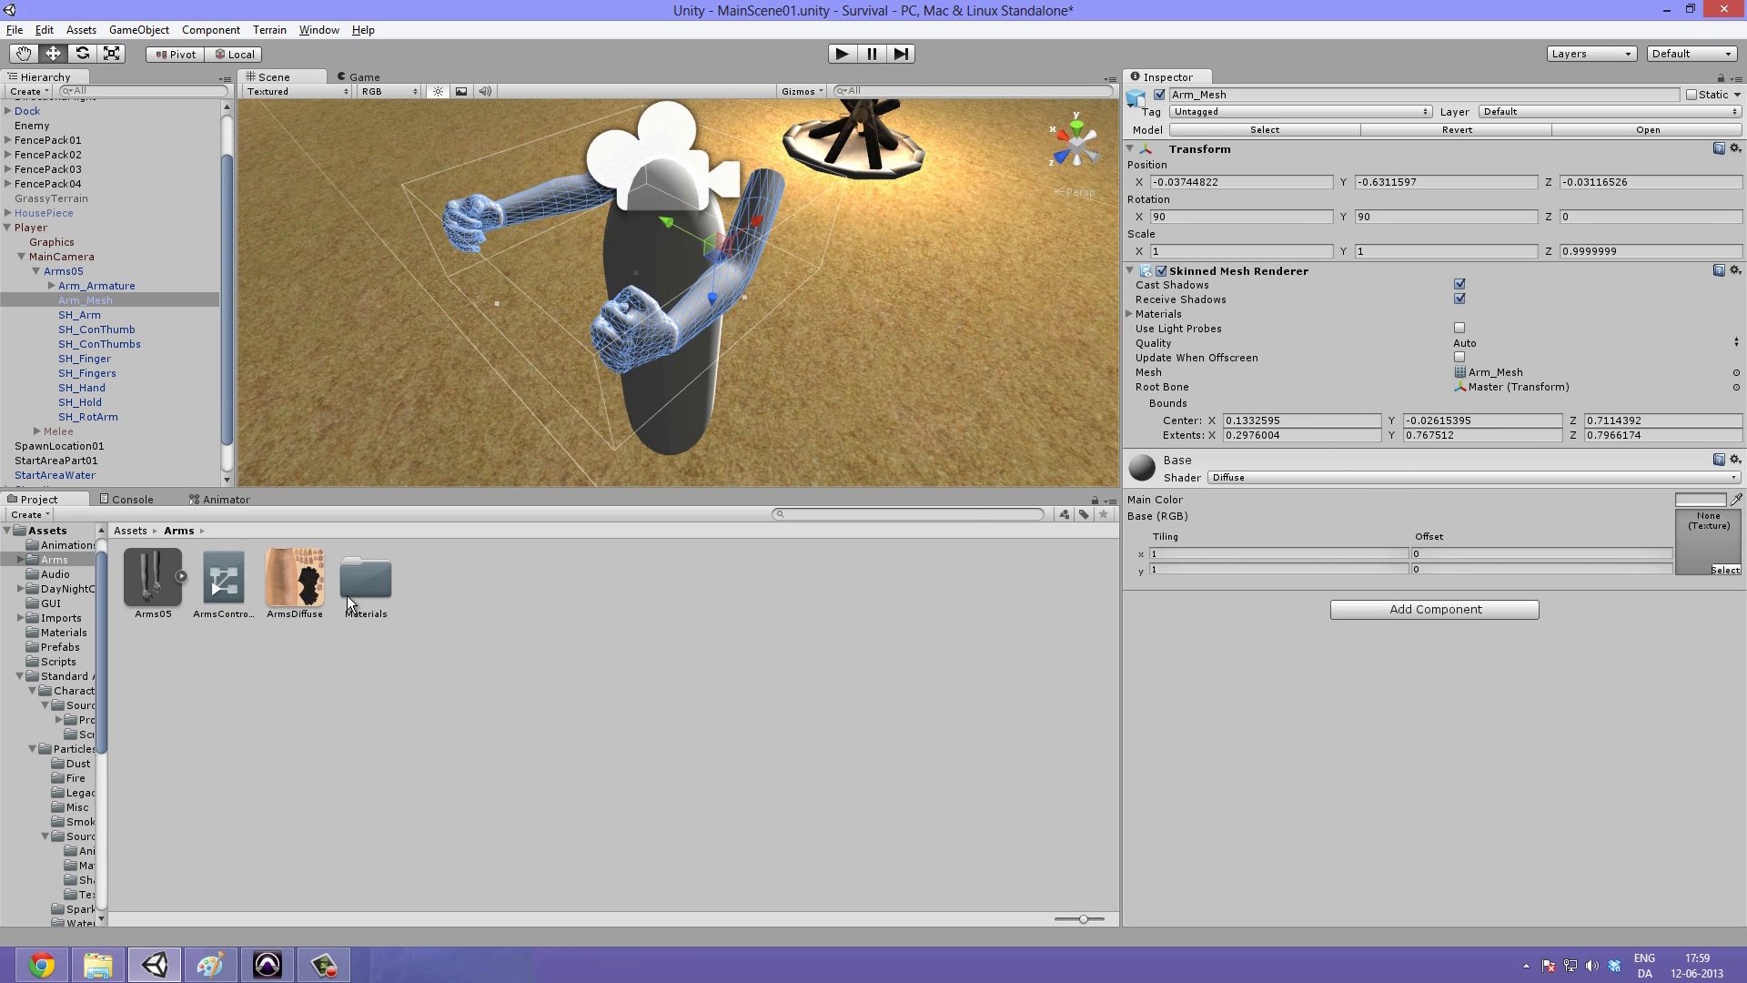
pyautogui.moveTo(296, 571); pyautogui.dragTo(1700, 537)
pyautogui.click(1702, 499)
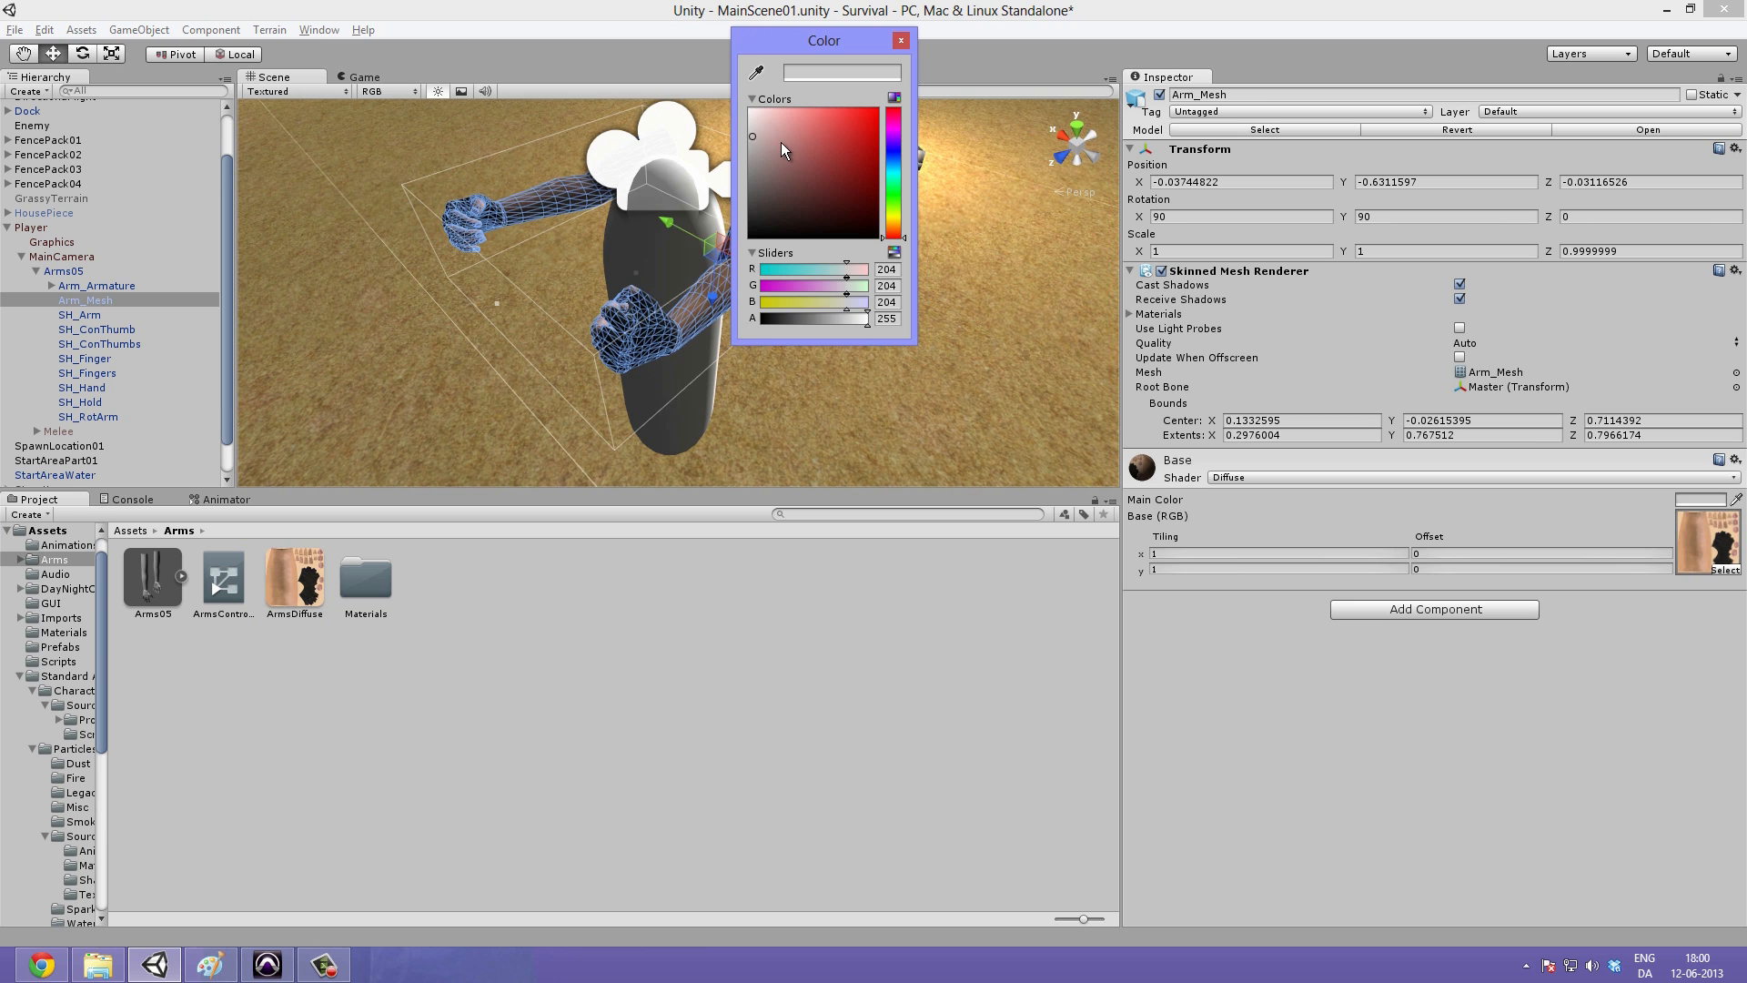
pyautogui.moveTo(781, 142); pyautogui.dragTo(728, 100)
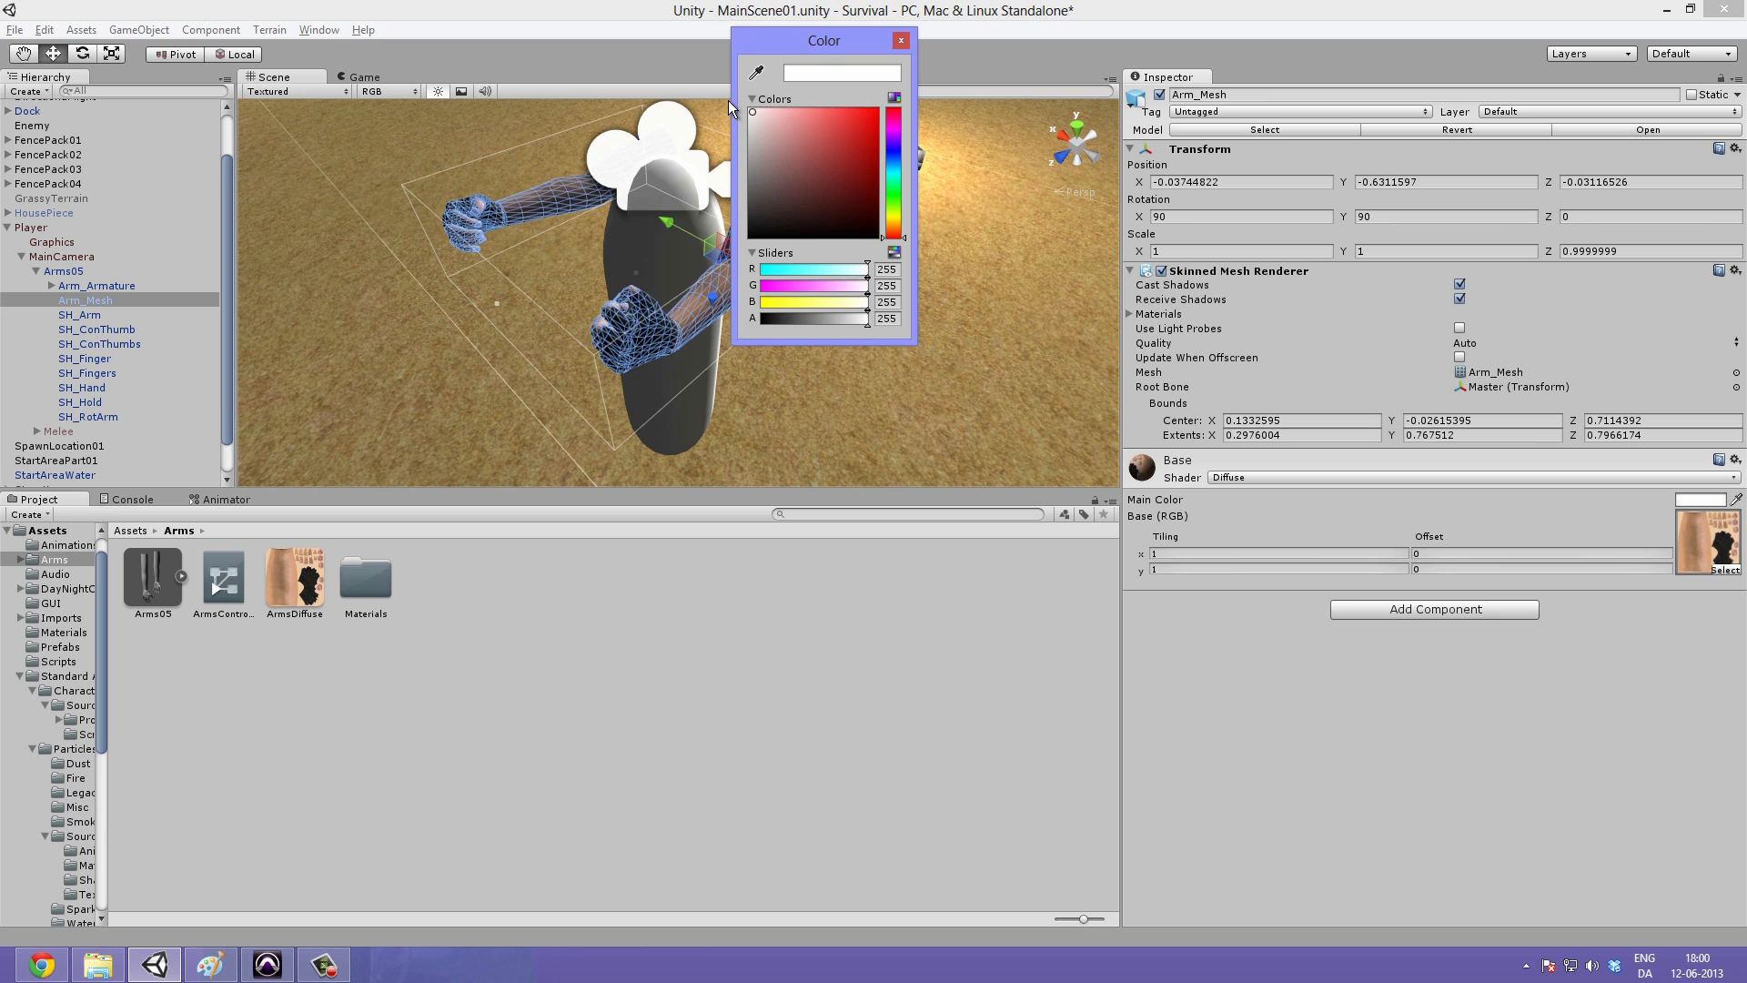
pyautogui.click(903, 41)
# Step: Test the textured arms in play mode, then collapse the Arms05 hierarchy with Arms05 selected
pyautogui.click(364, 76)
pyautogui.click(842, 54)
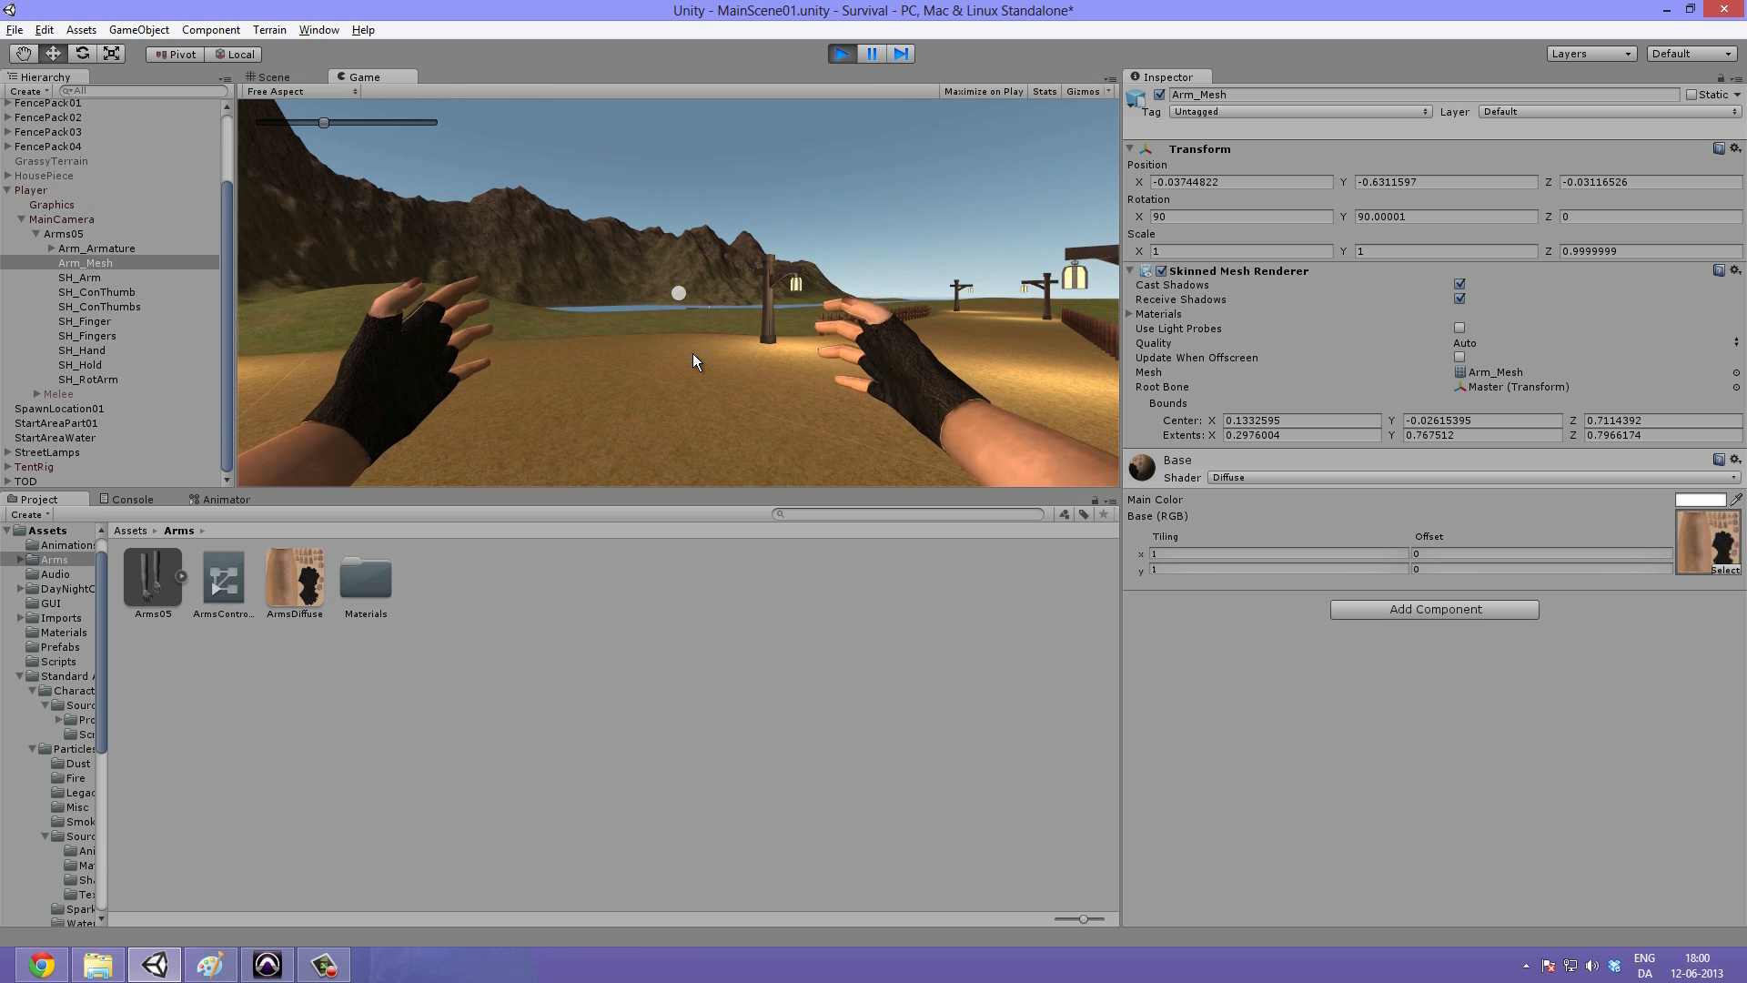
pyautogui.hotkey('ctrl', 'p')
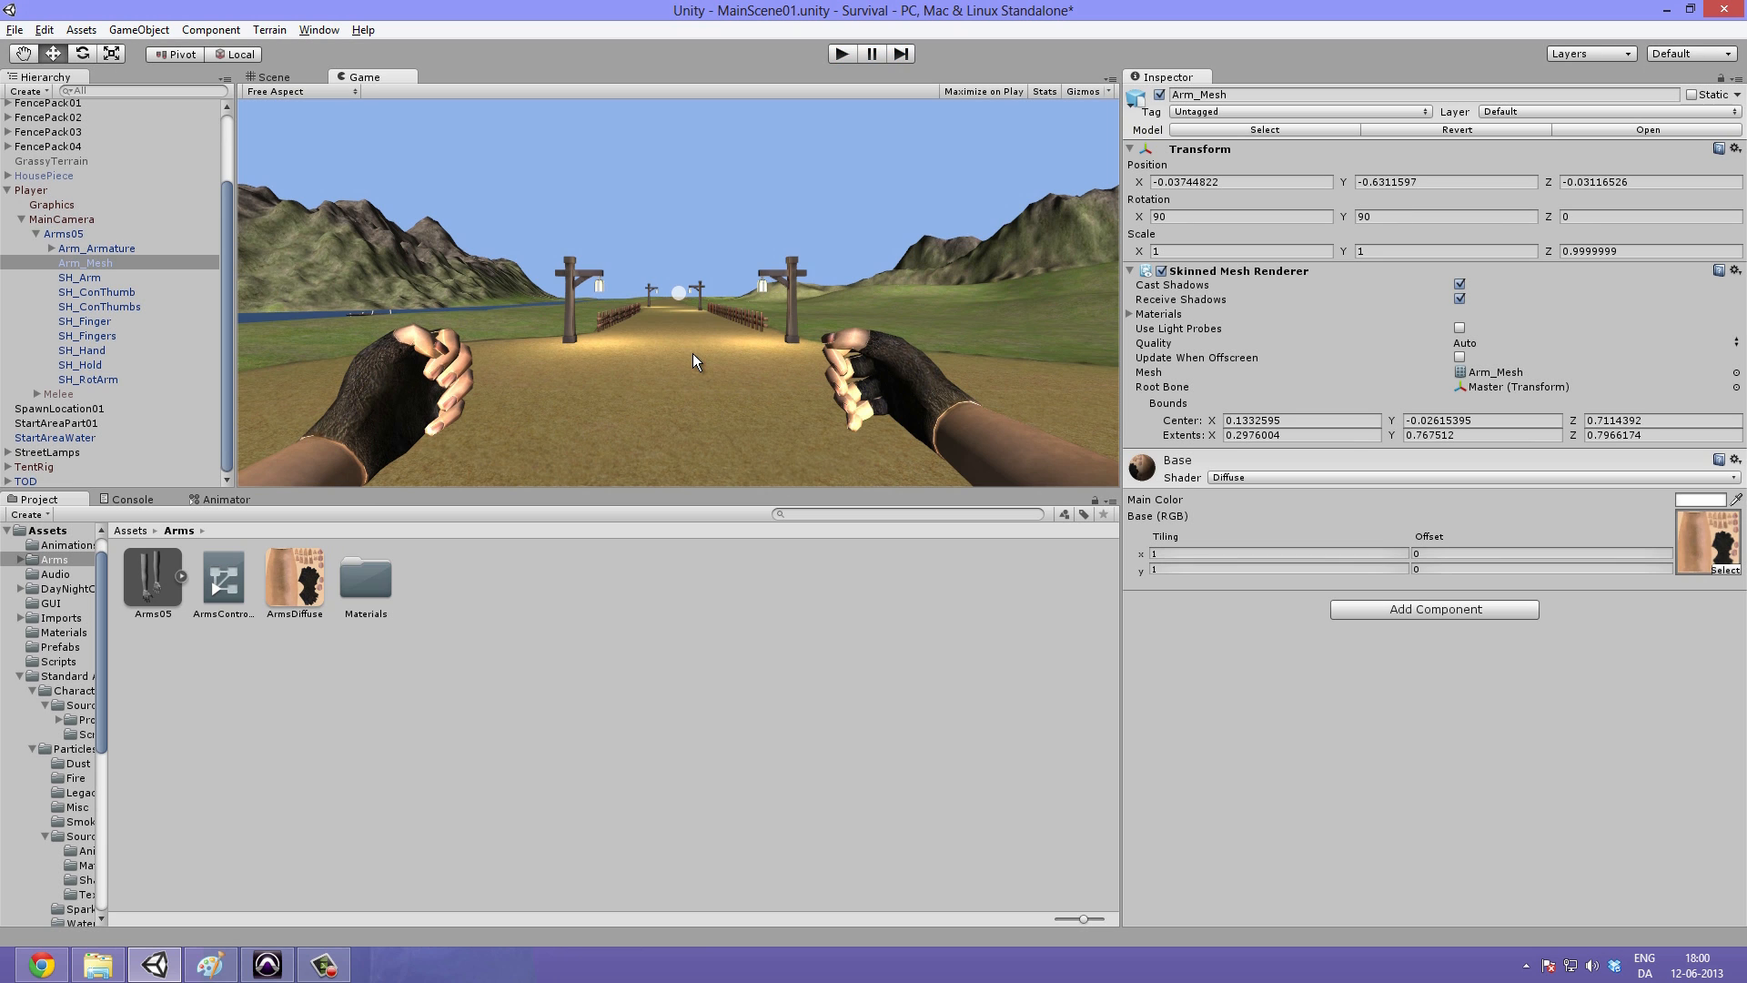
pyautogui.click(137, 249)
pyautogui.click(49, 235)
pyautogui.click(34, 234)
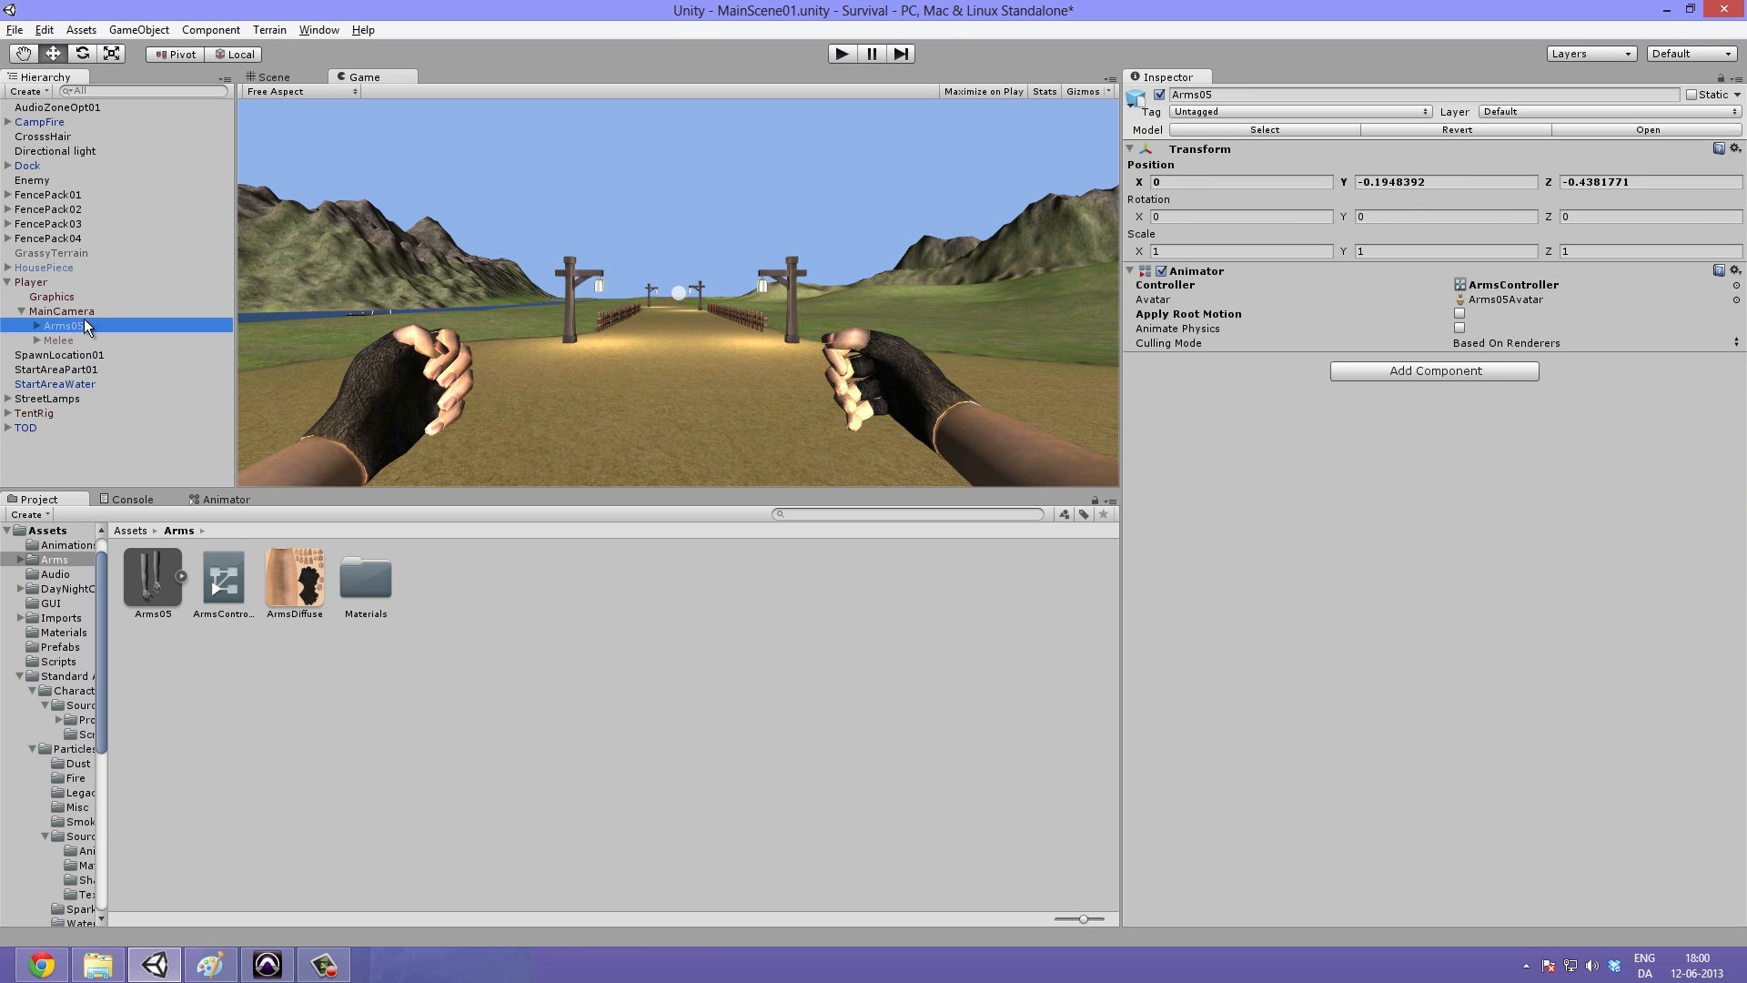
pyautogui.click(475, 272)
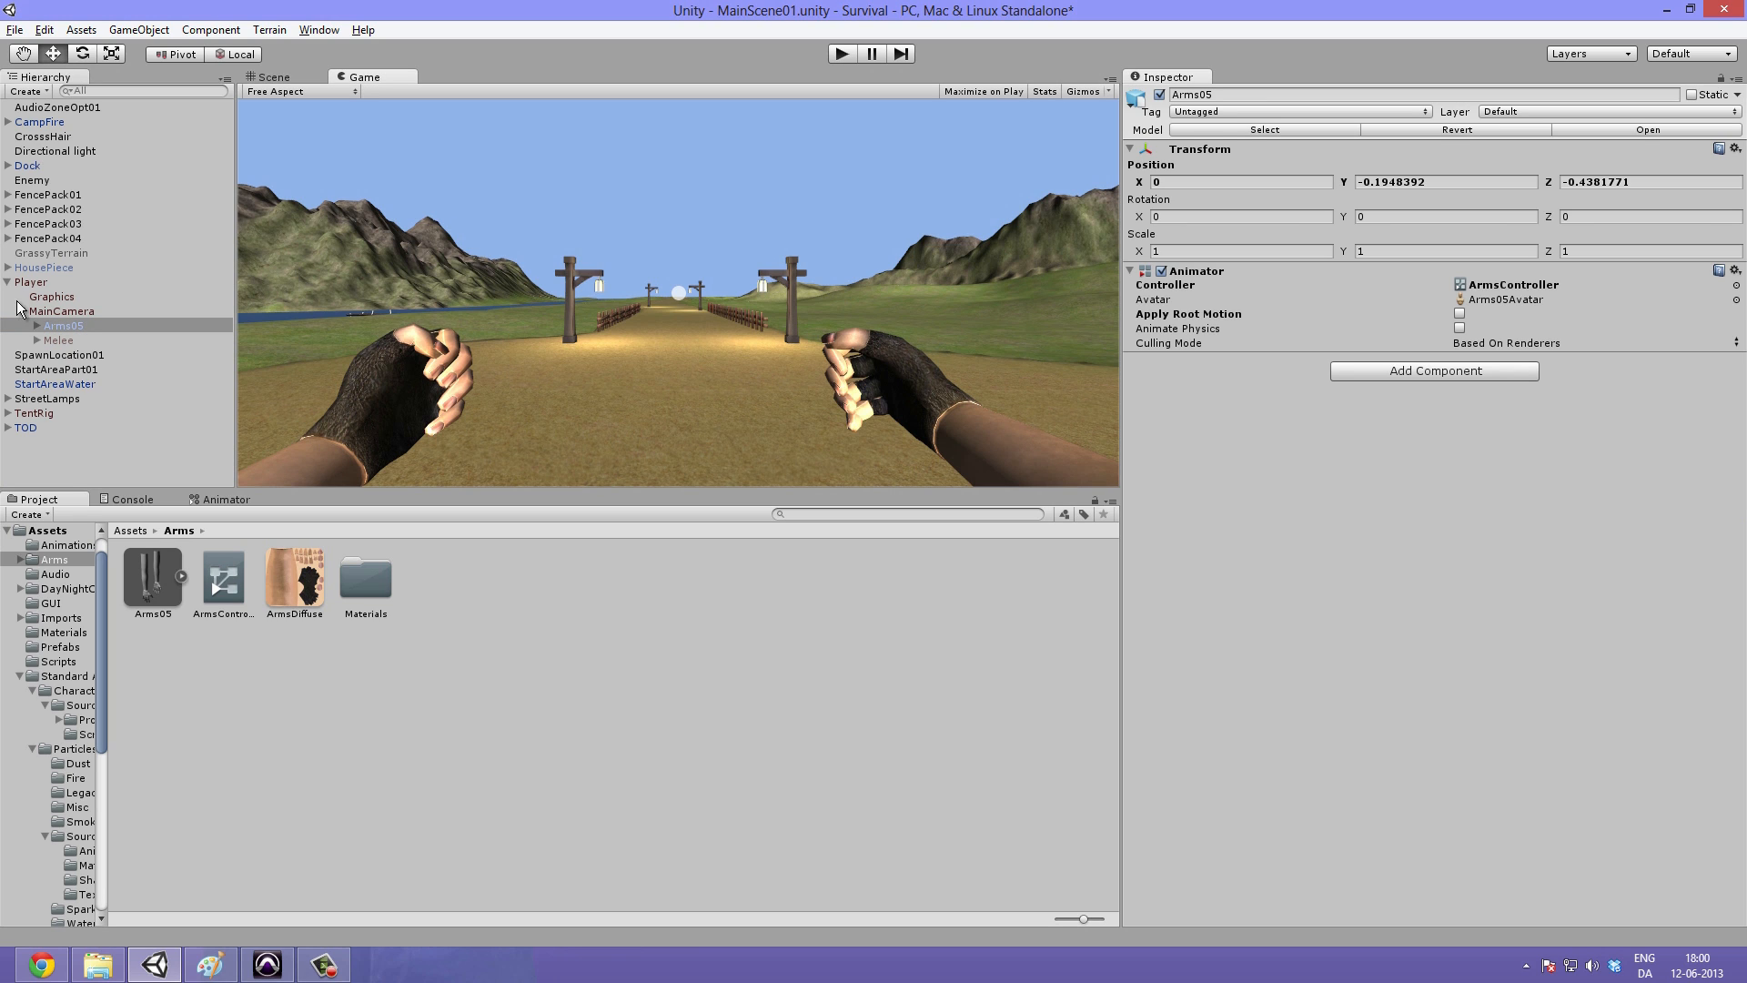
# Step: Try moving MainCamera sideways to about X -0.27, compare the scene and game views, and undo the move
pyautogui.click(37, 326)
pyautogui.click(37, 326)
pyautogui.click(61, 312)
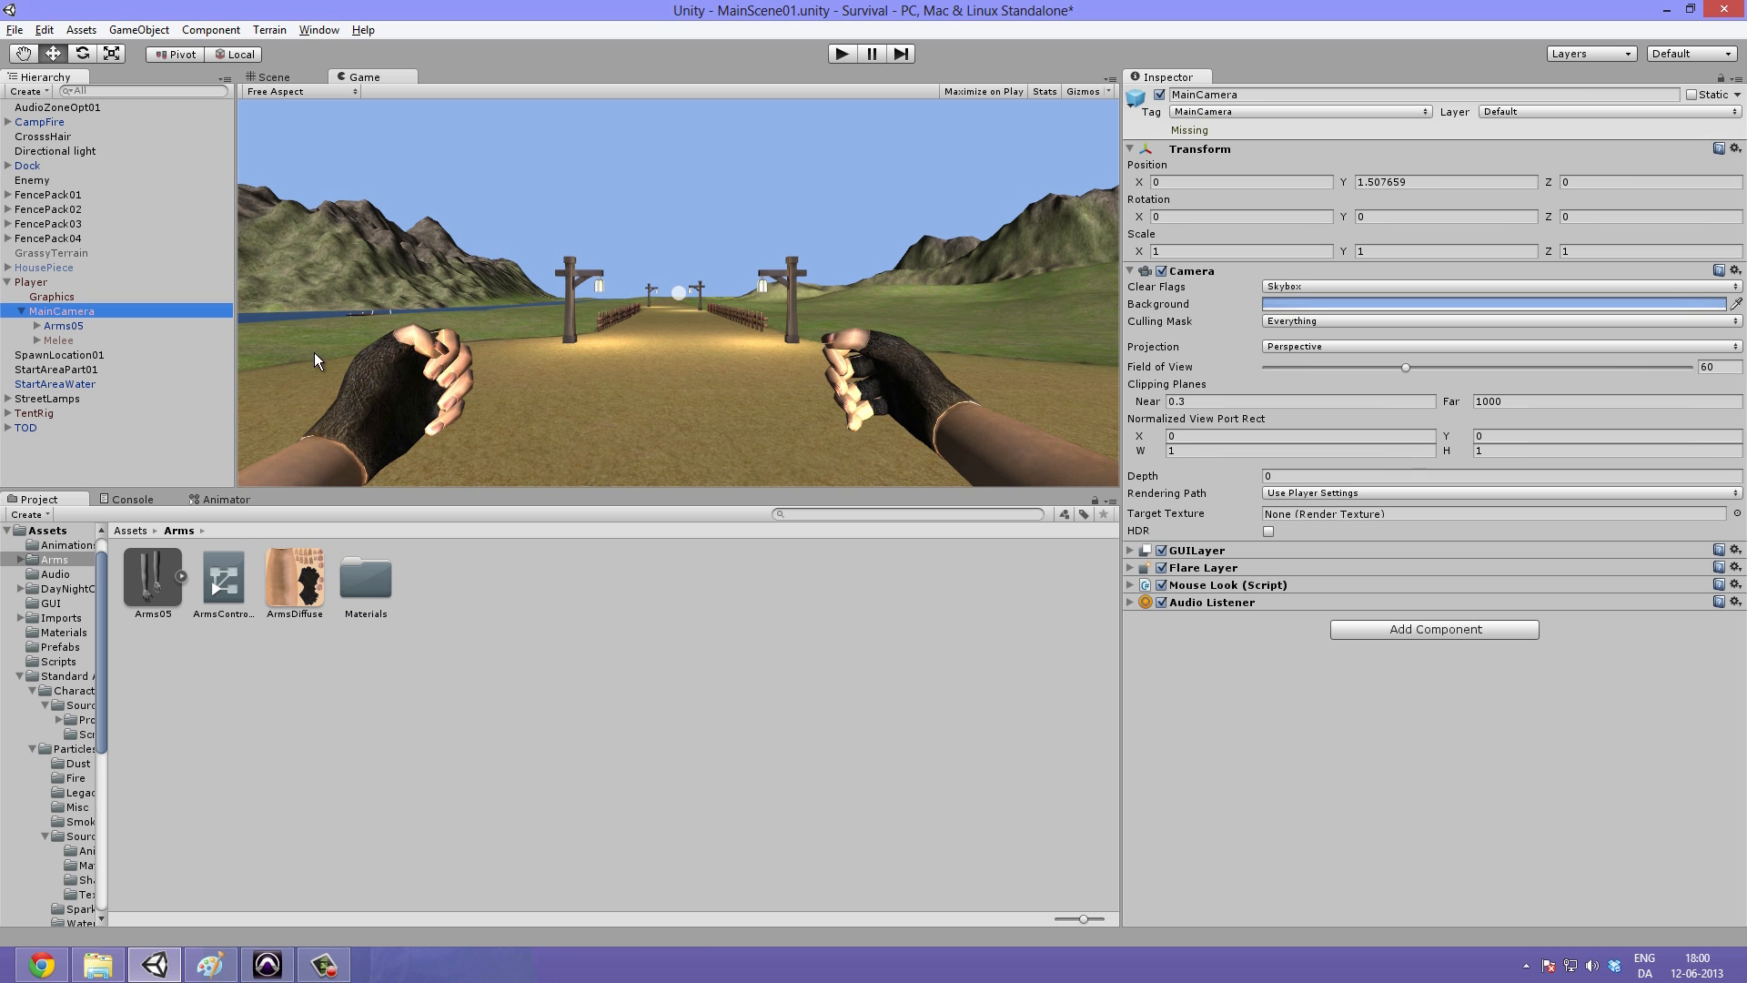
pyautogui.click(722, 296)
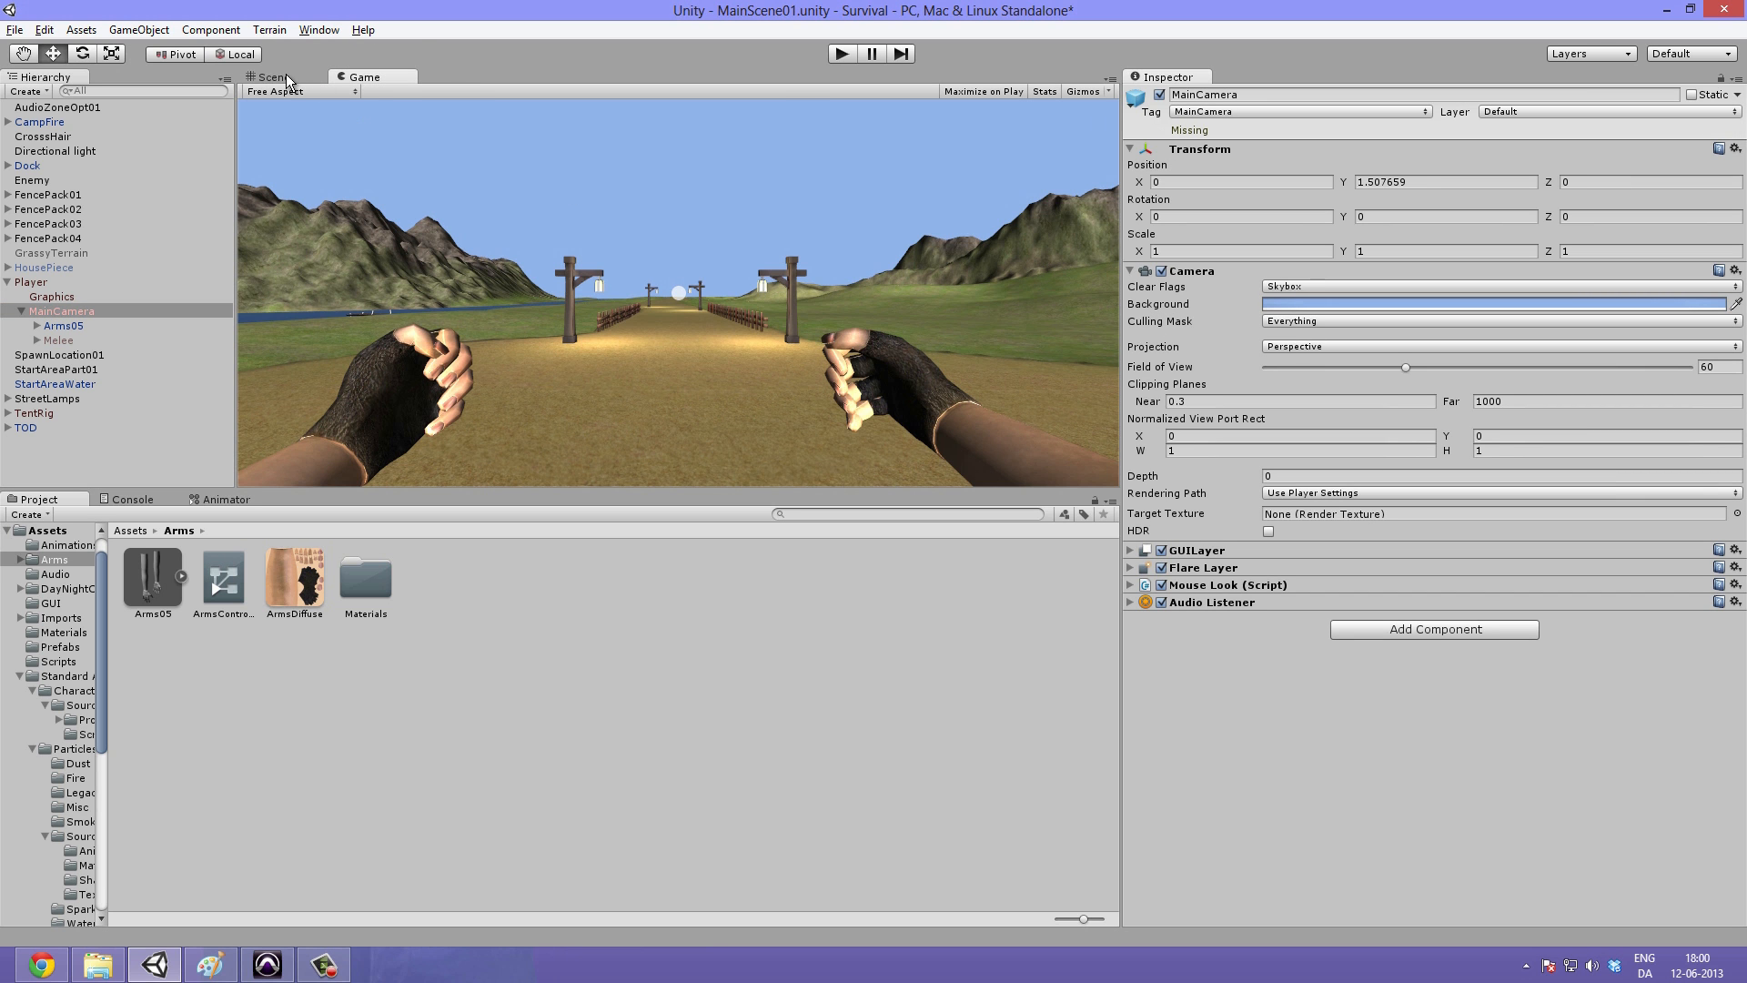
pyautogui.click(286, 74)
pyautogui.keyDown('alt'); pyautogui.moveTo(603, 326); pyautogui.dragTo(618, 262); pyautogui.keyUp('alt')
pyautogui.moveTo(543, 162); pyautogui.dragTo(594, 184)
pyautogui.click(377, 77)
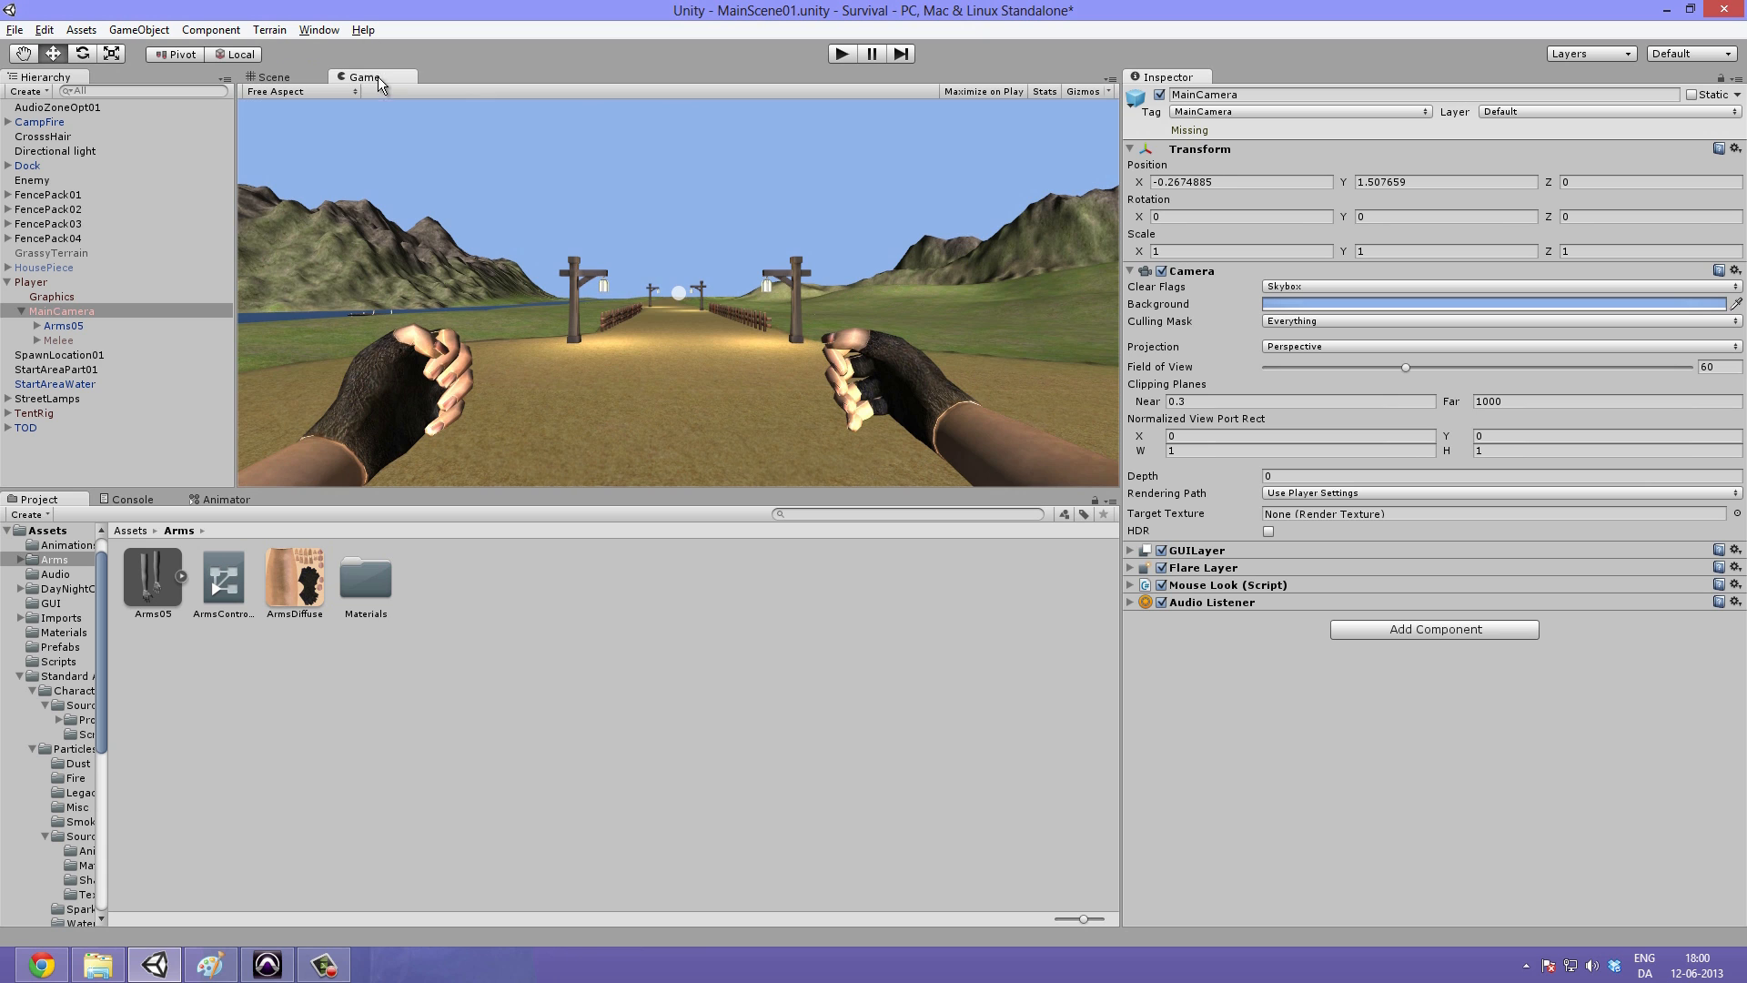
pyautogui.click(304, 77)
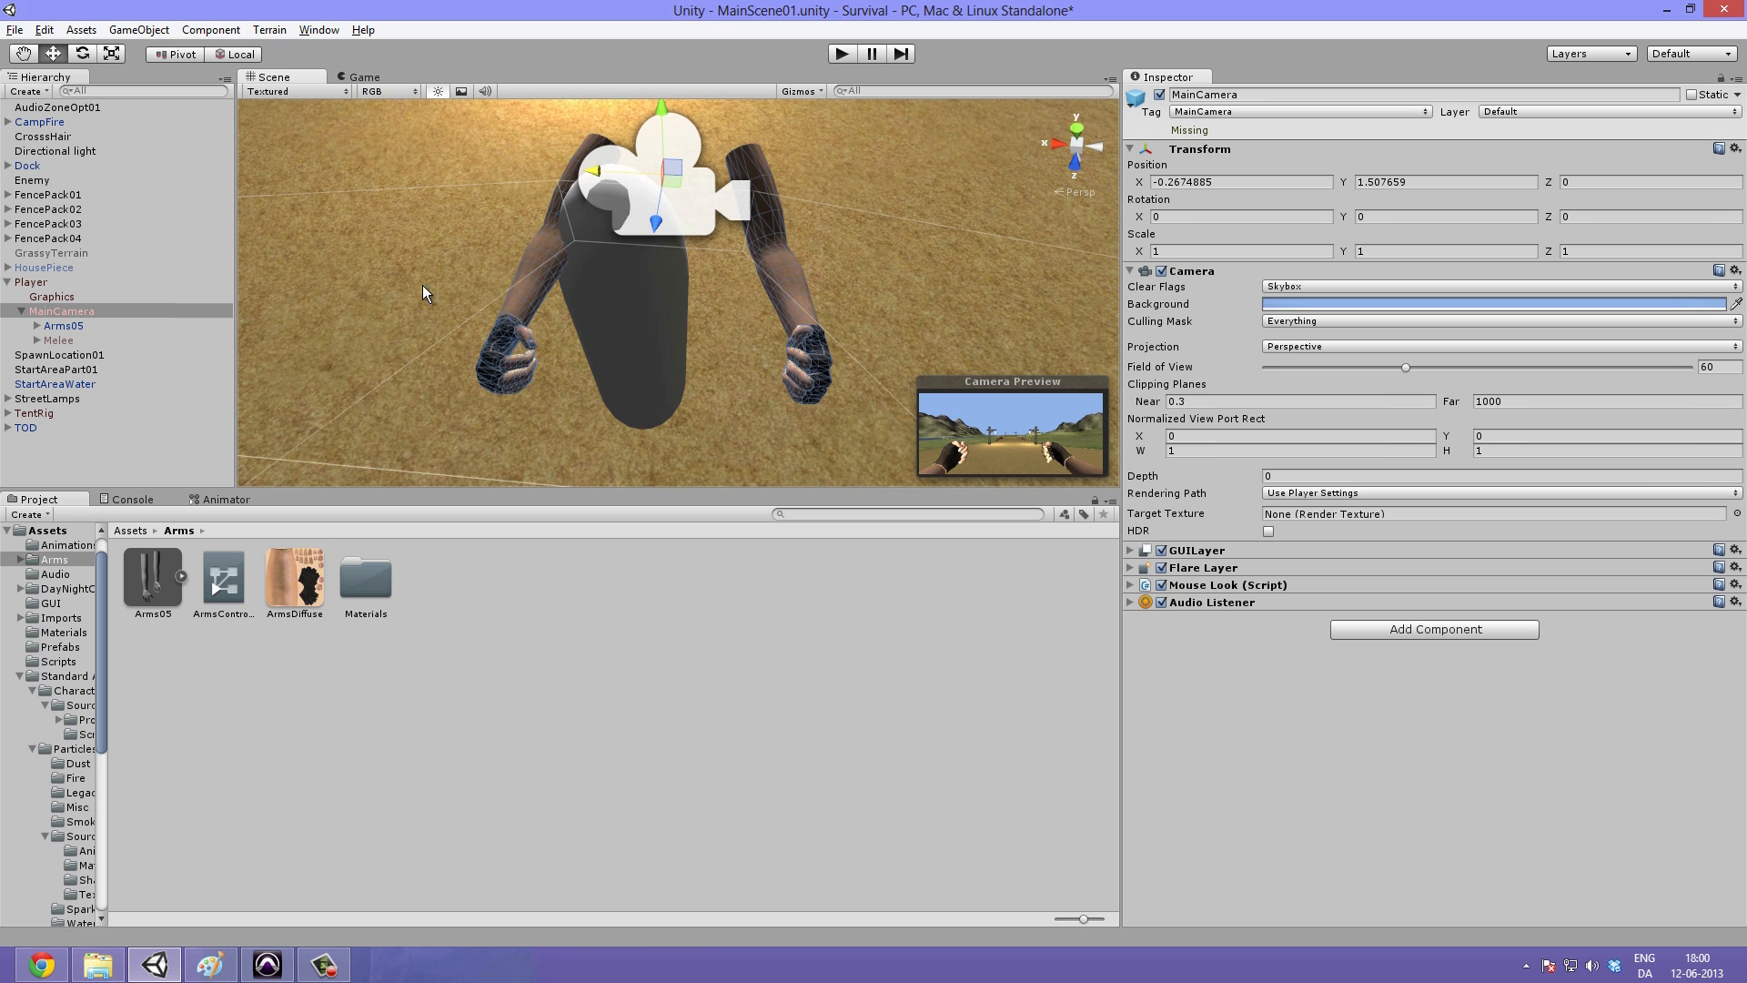
pyautogui.hotkey('ctrl', 'z')
# Step: Move Arms05 off-centre to about X -0.32, Y 0.002 and compare it with the MainCamera settings in the game view
pyautogui.click(73, 327)
pyautogui.moveTo(602, 157); pyautogui.dragTo(973, 489)
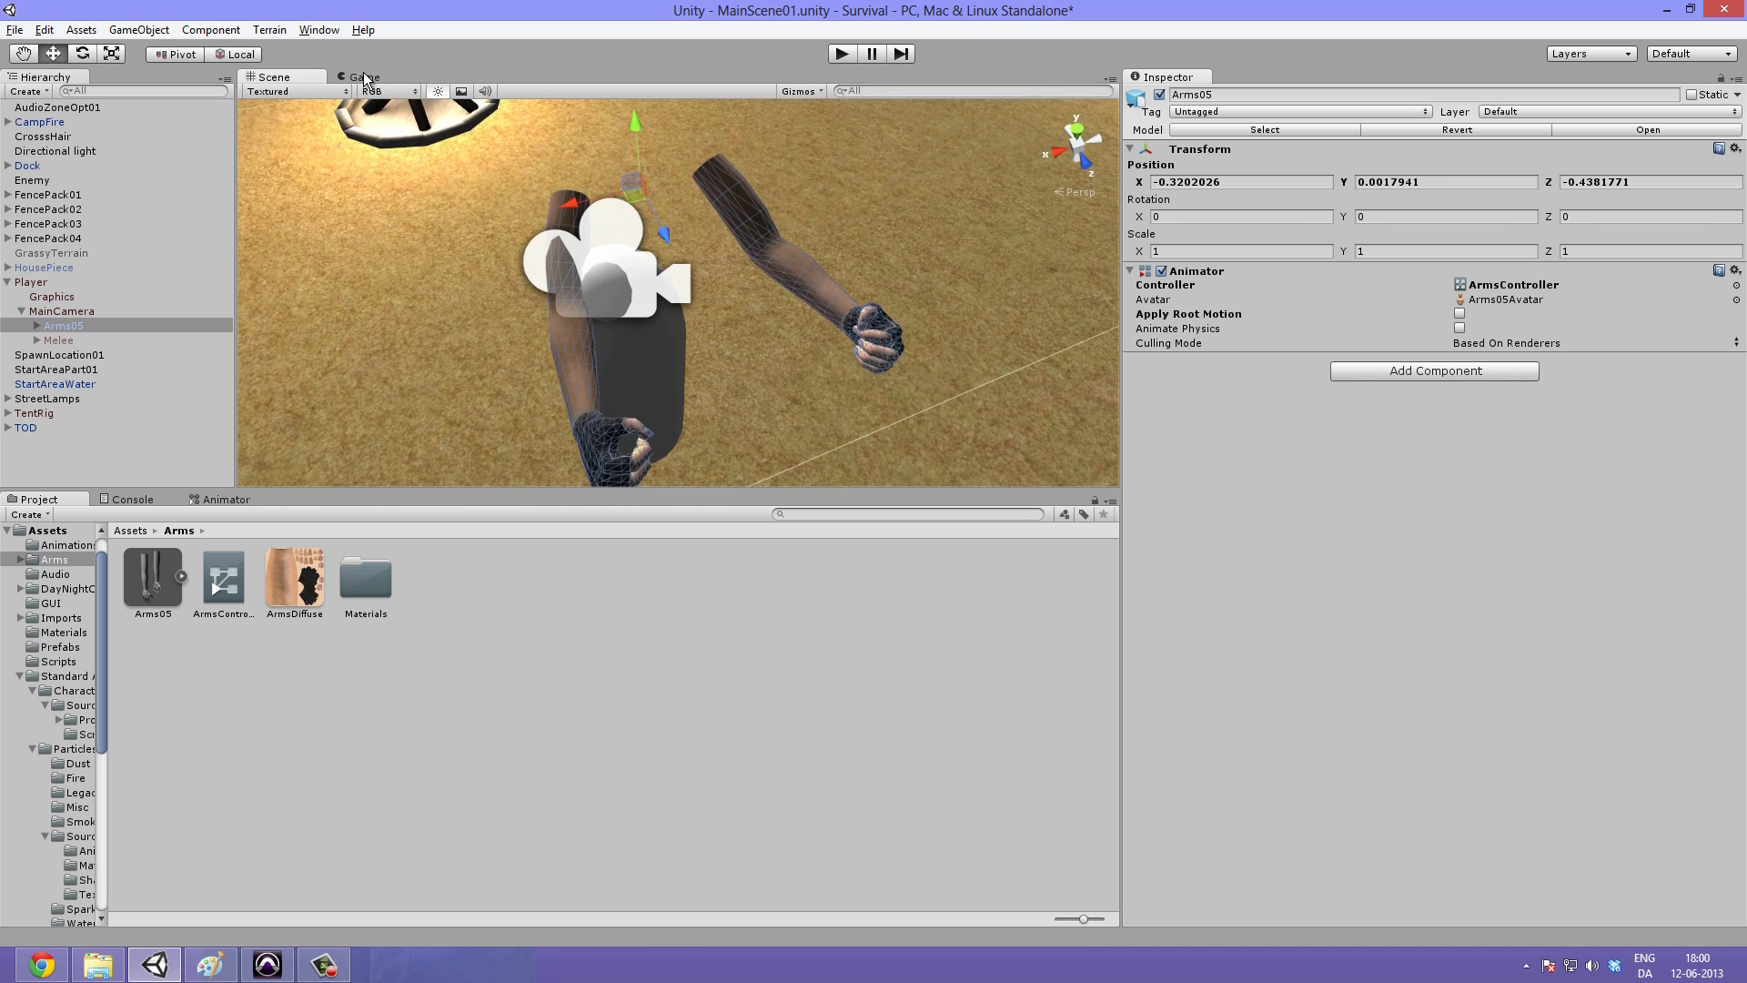
pyautogui.click(365, 77)
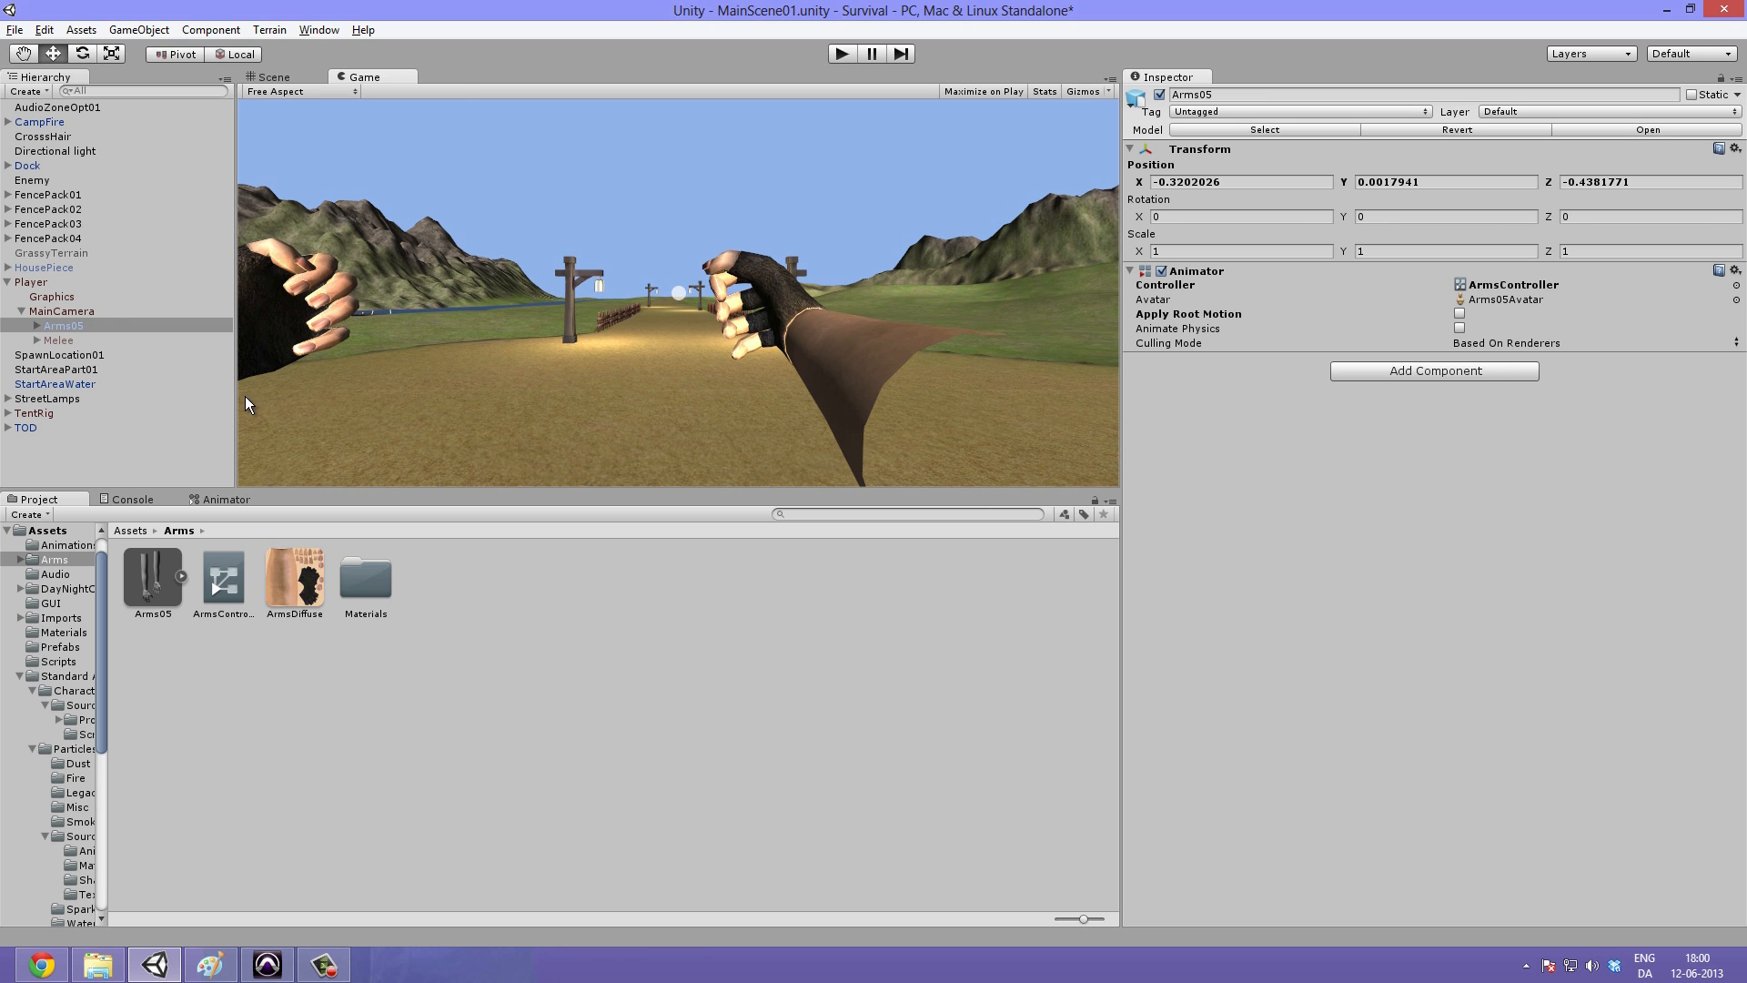
pyautogui.click(101, 311)
pyautogui.click(114, 325)
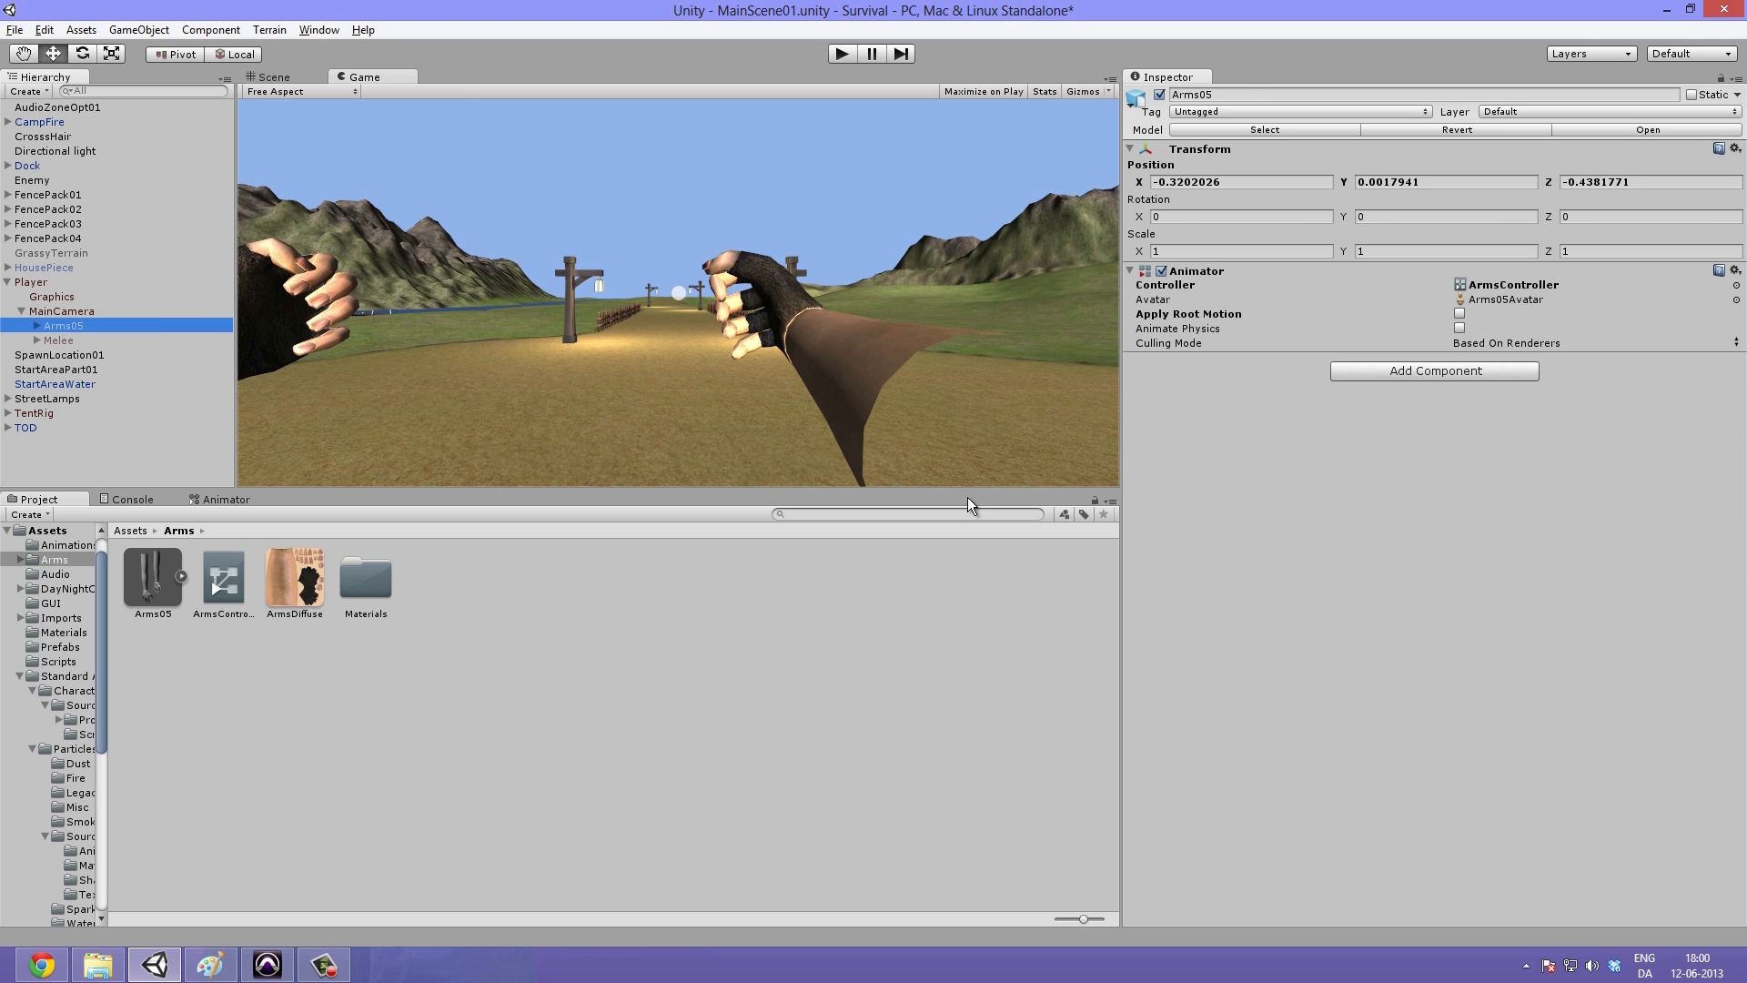
pyautogui.click(96, 310)
pyautogui.click(84, 326)
pyautogui.click(71, 311)
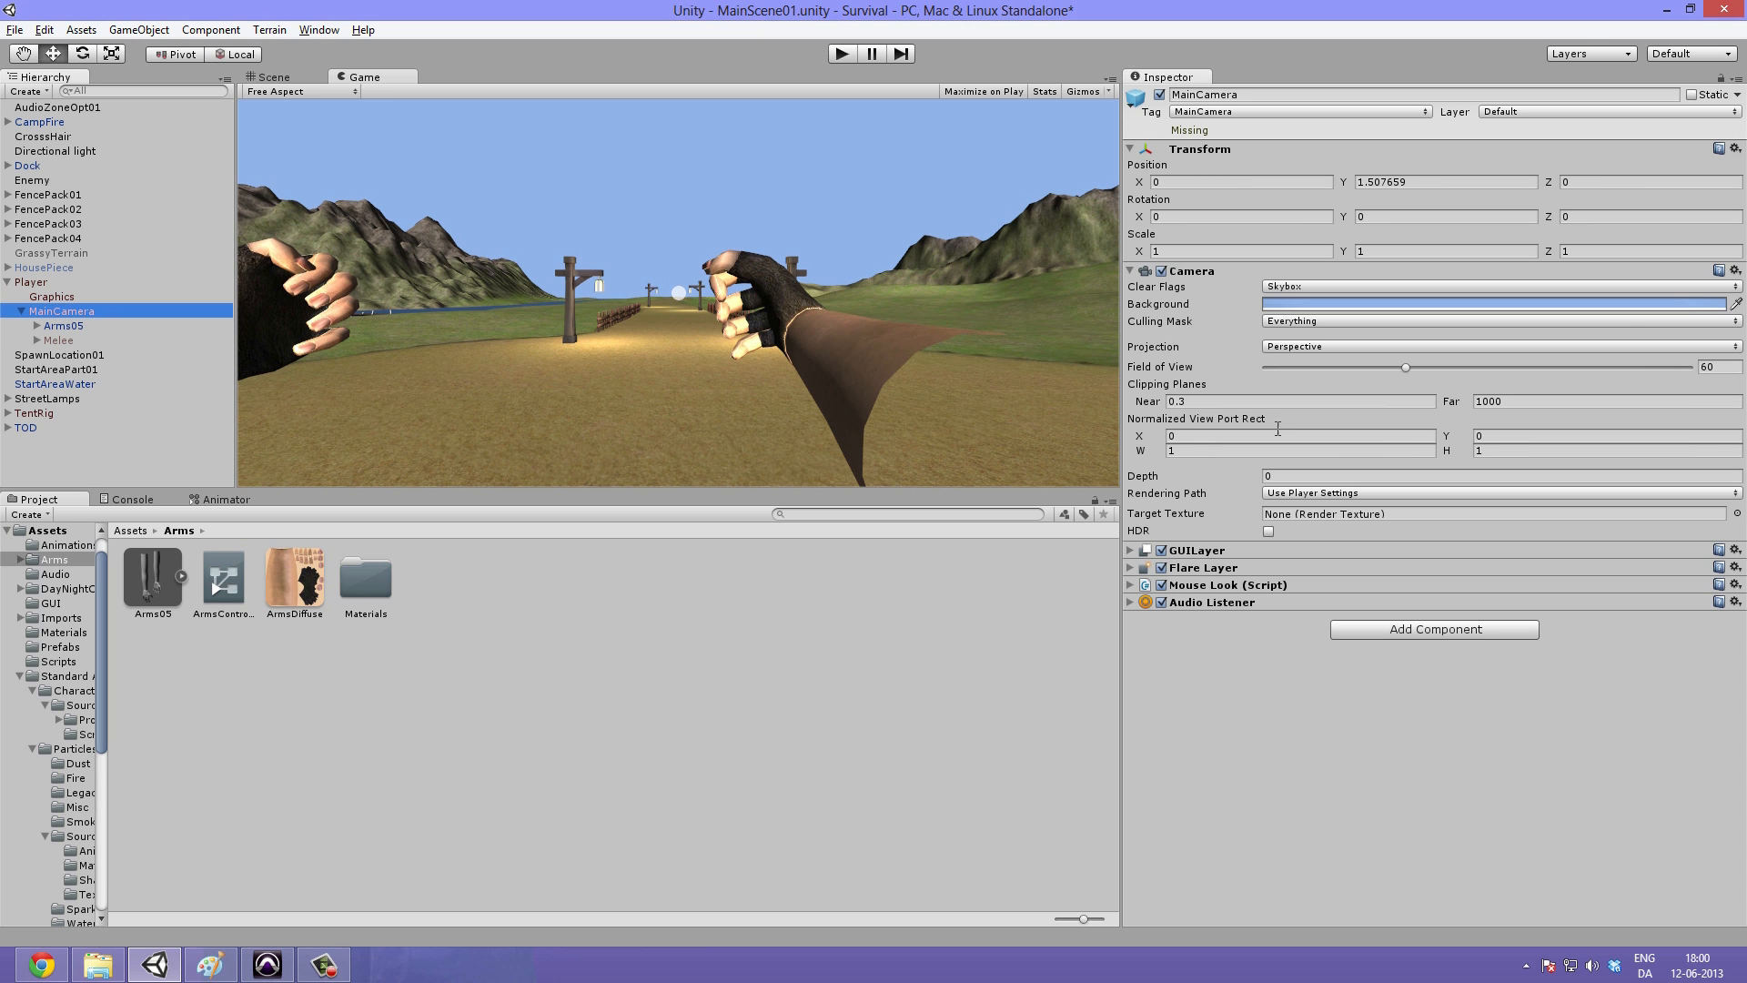
pyautogui.click(89, 326)
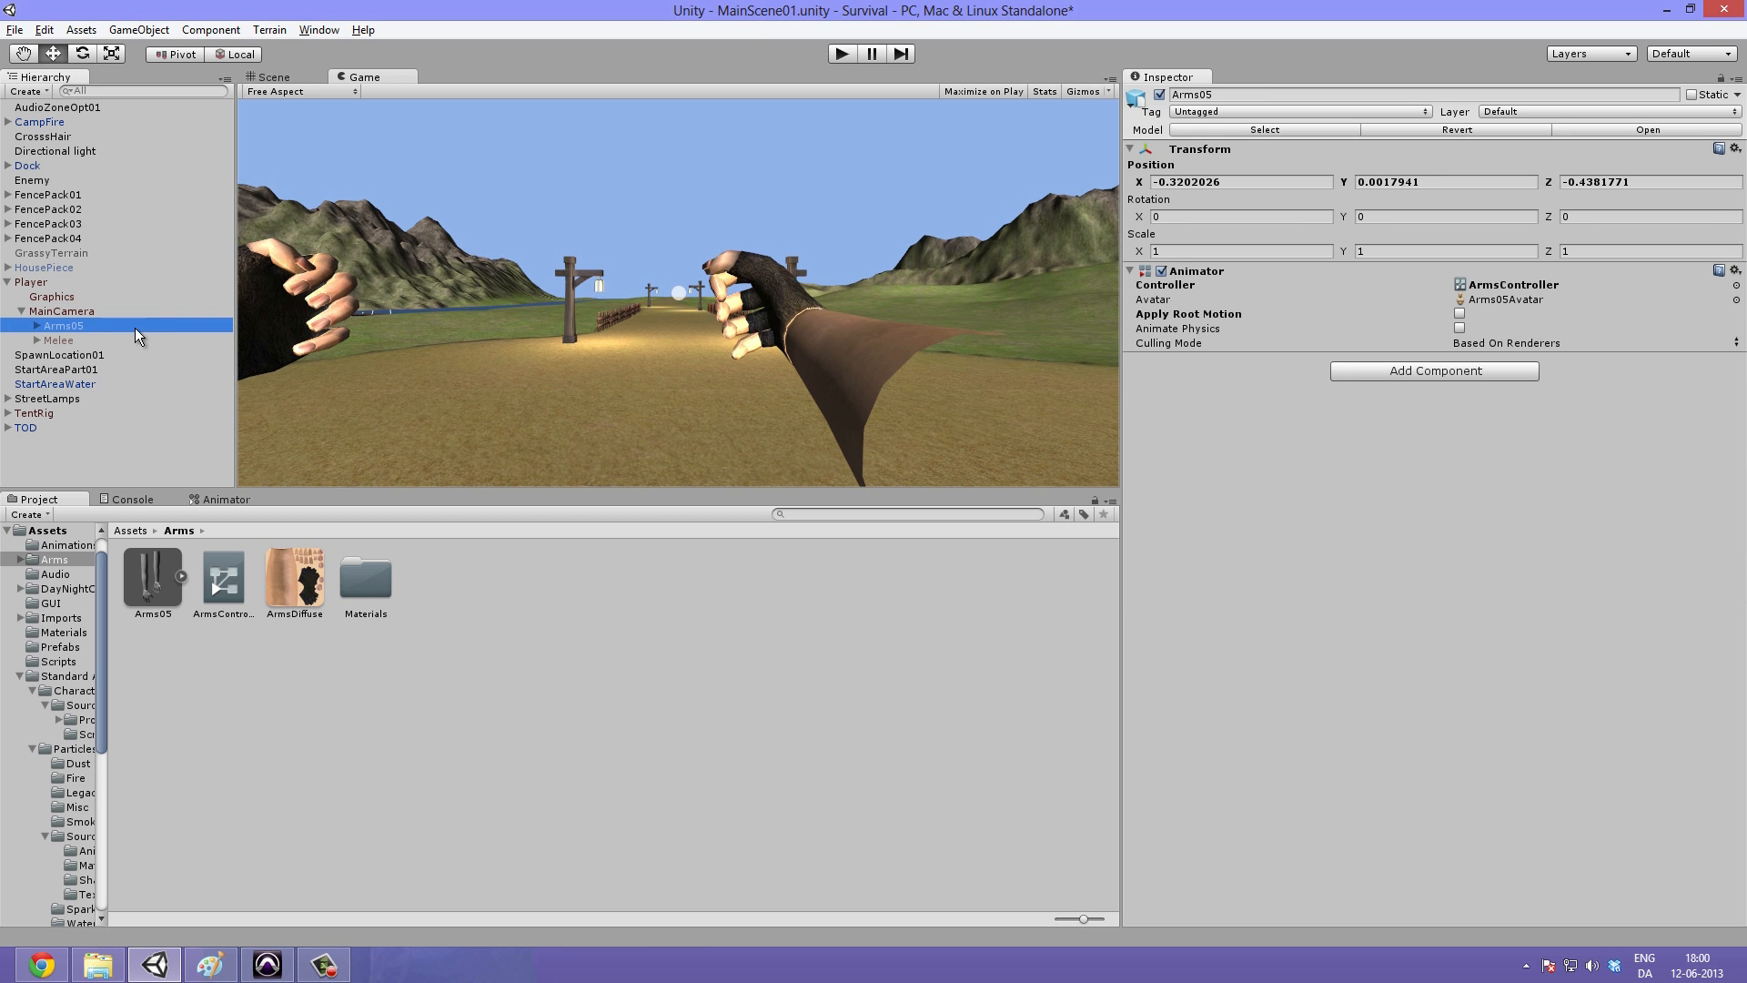
pyautogui.click(73, 311)
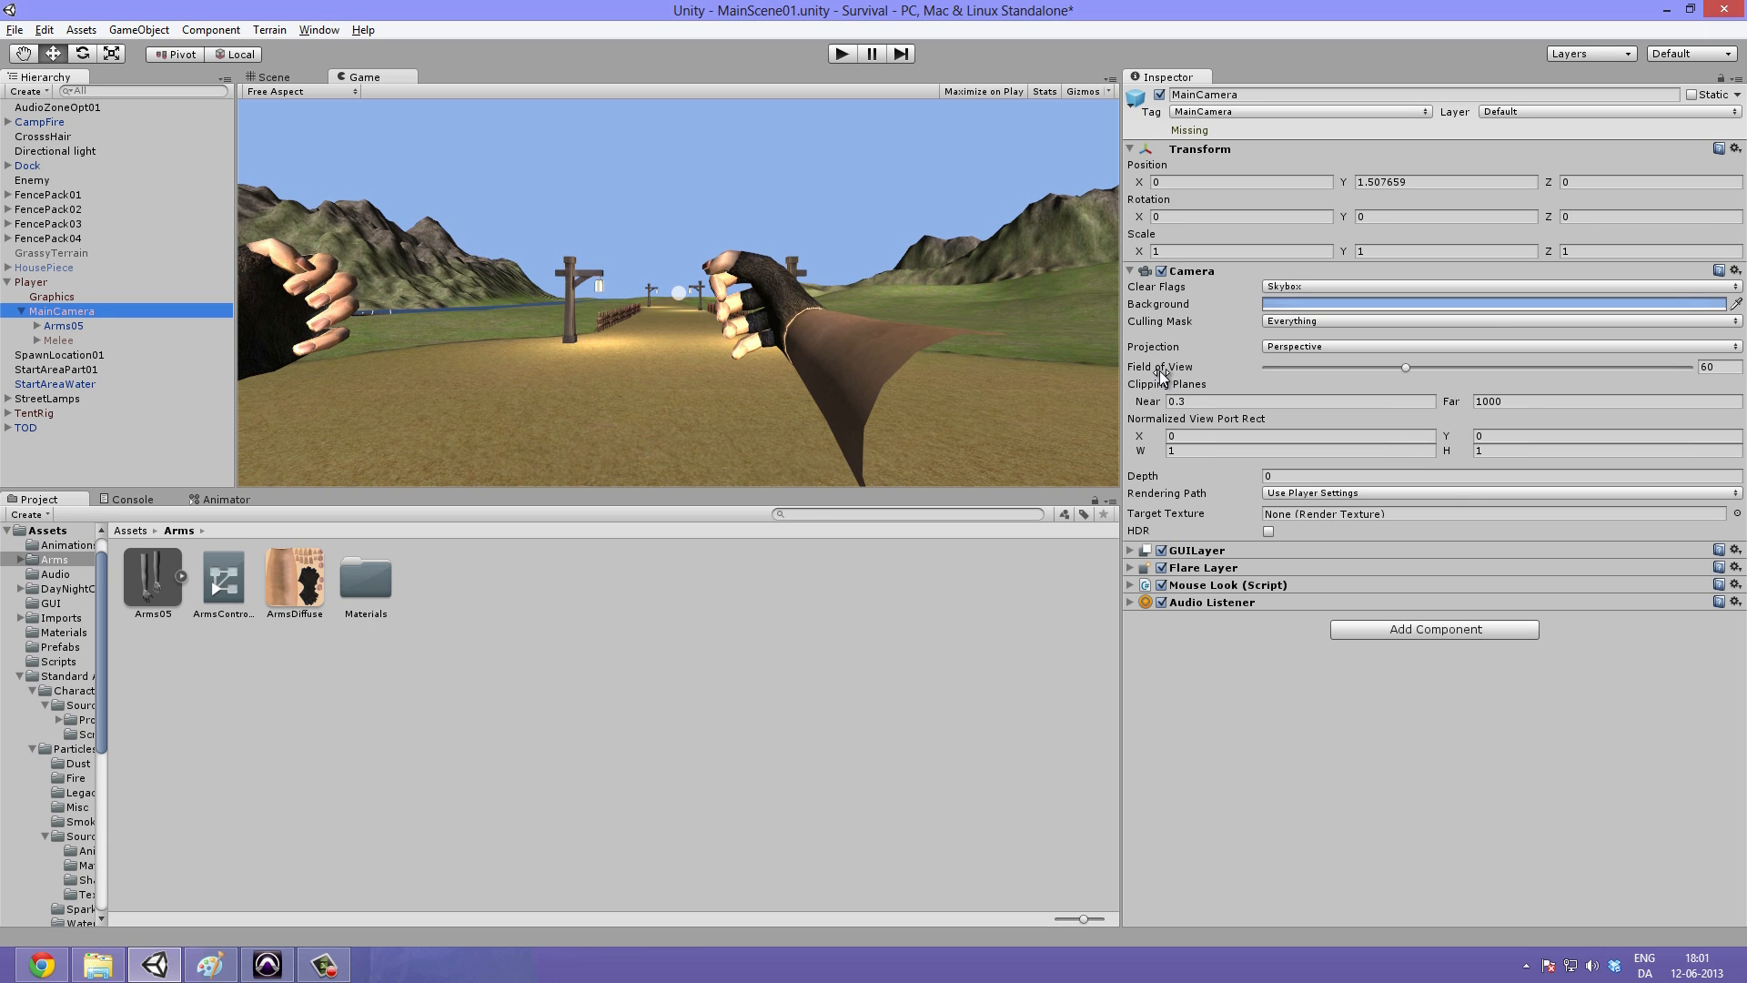
# Step: Set MainCamera's near clipping plane to 0.03 and test the view briefly in play mode
pyautogui.click(1245, 402)
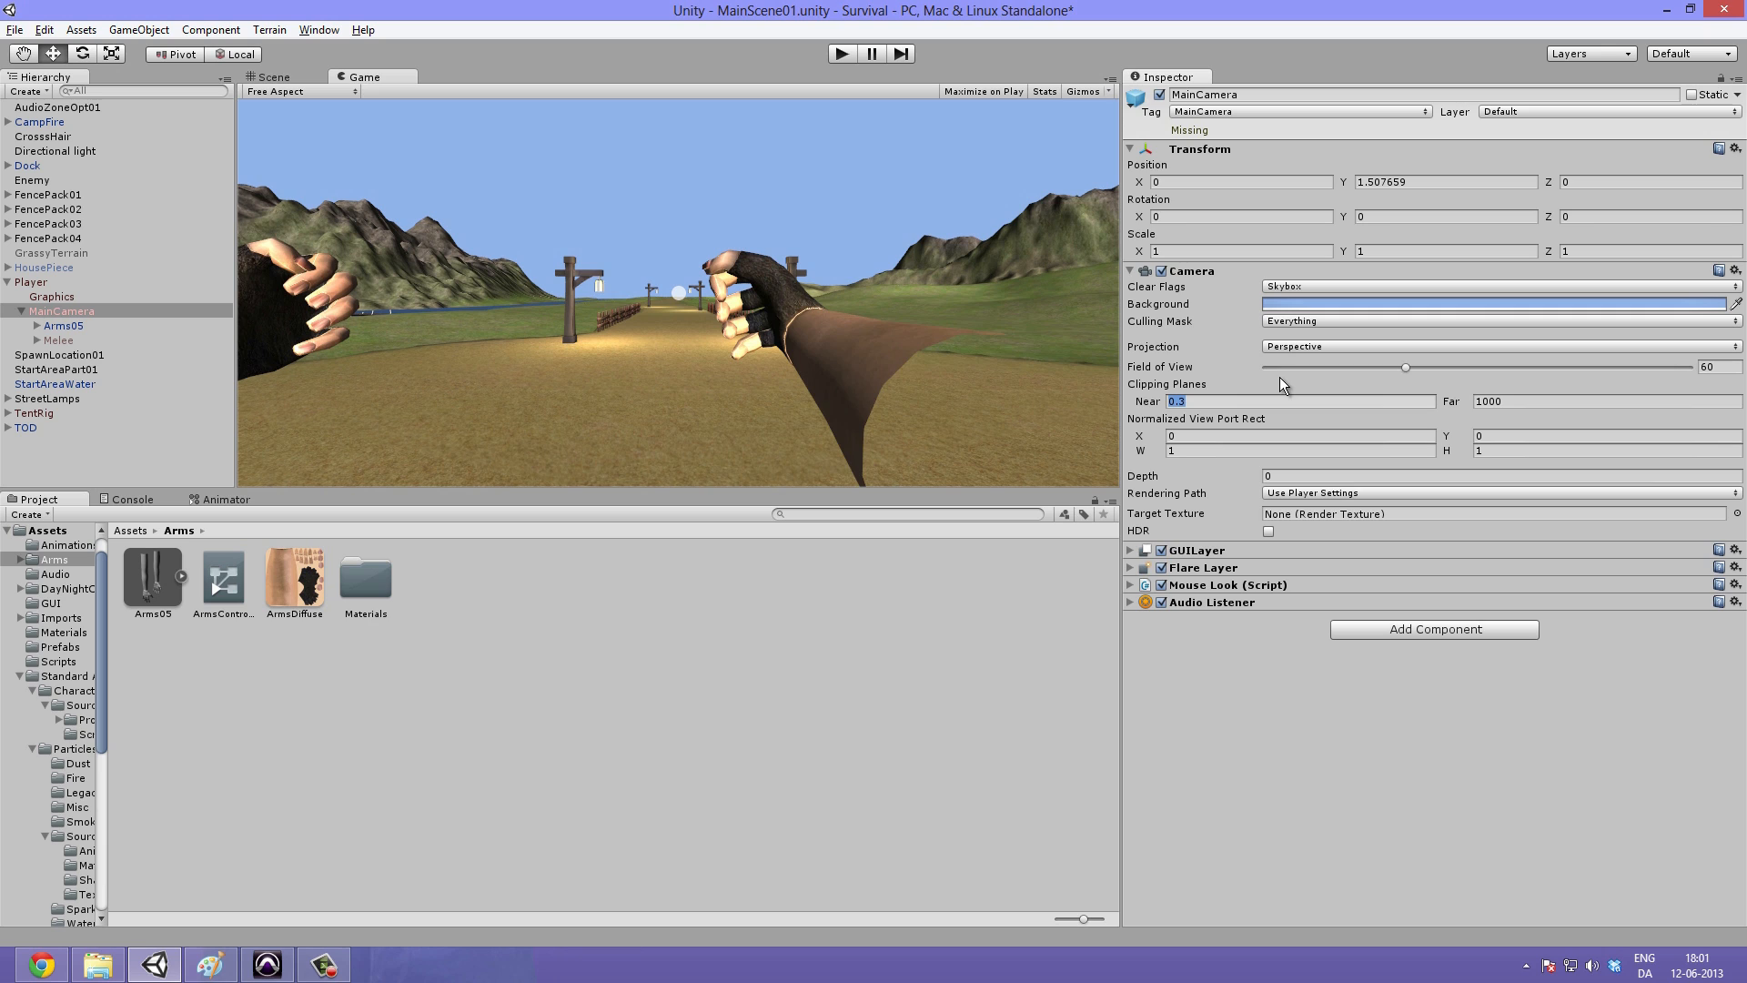
pyautogui.write('0.0')
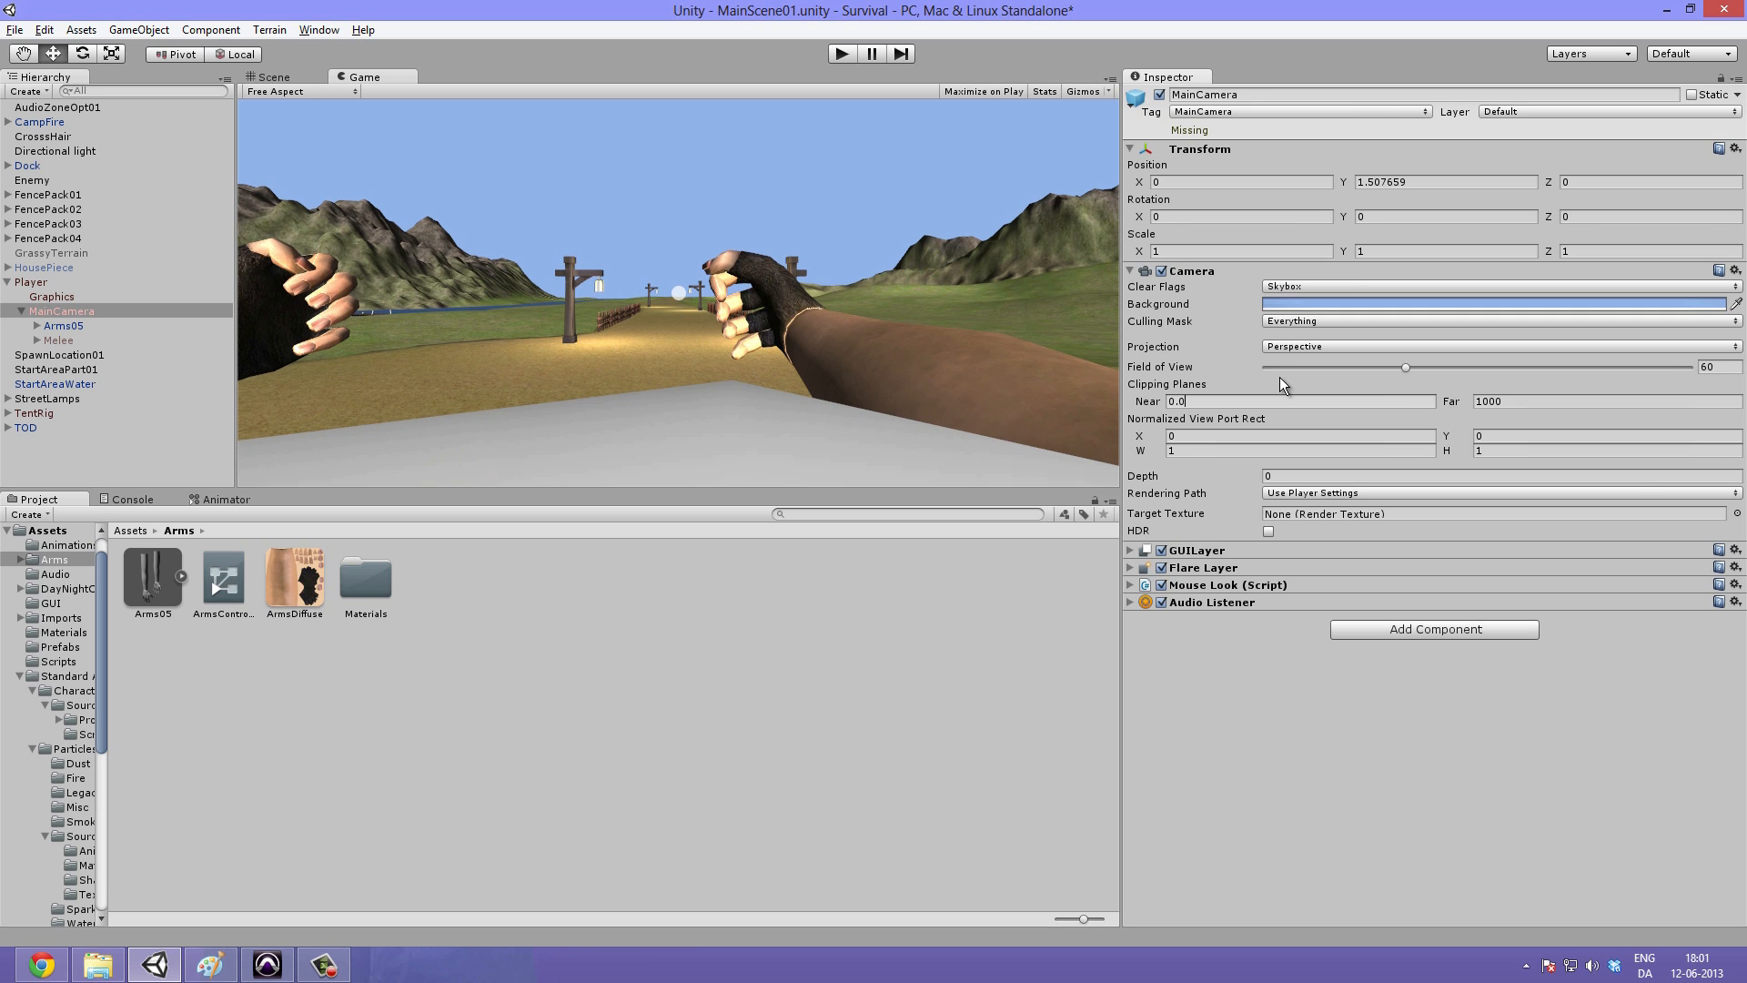
pyautogui.write('3')
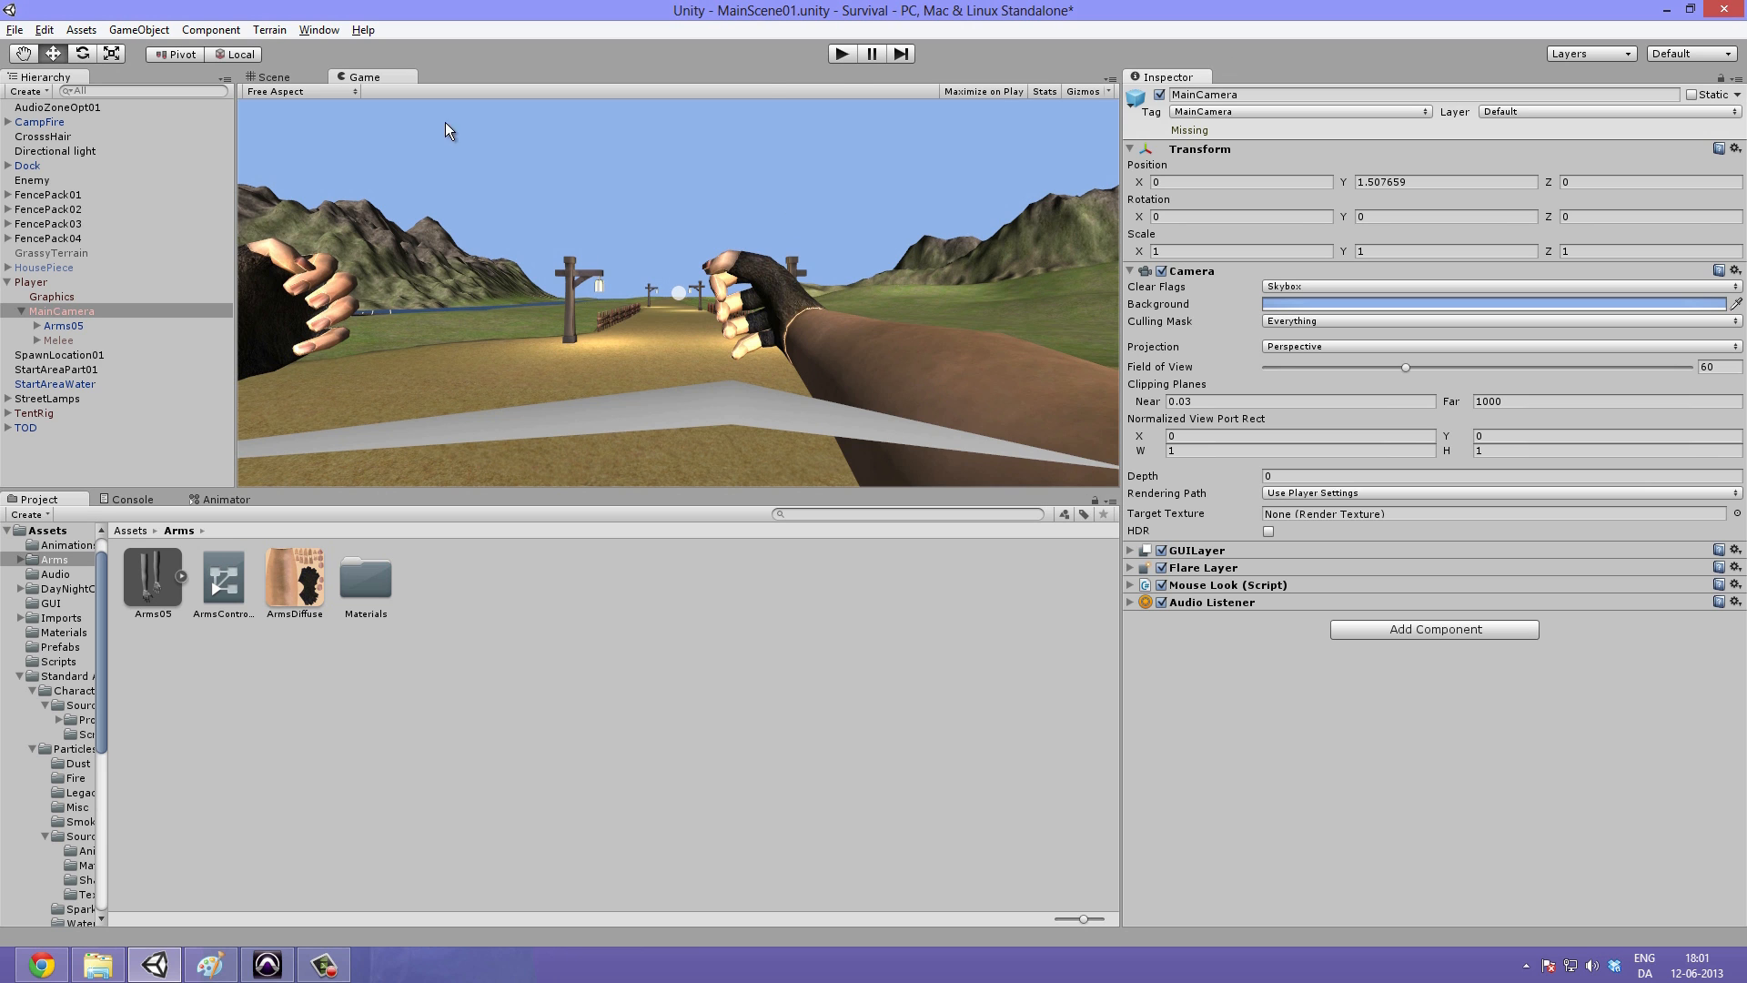
pyautogui.click(839, 54)
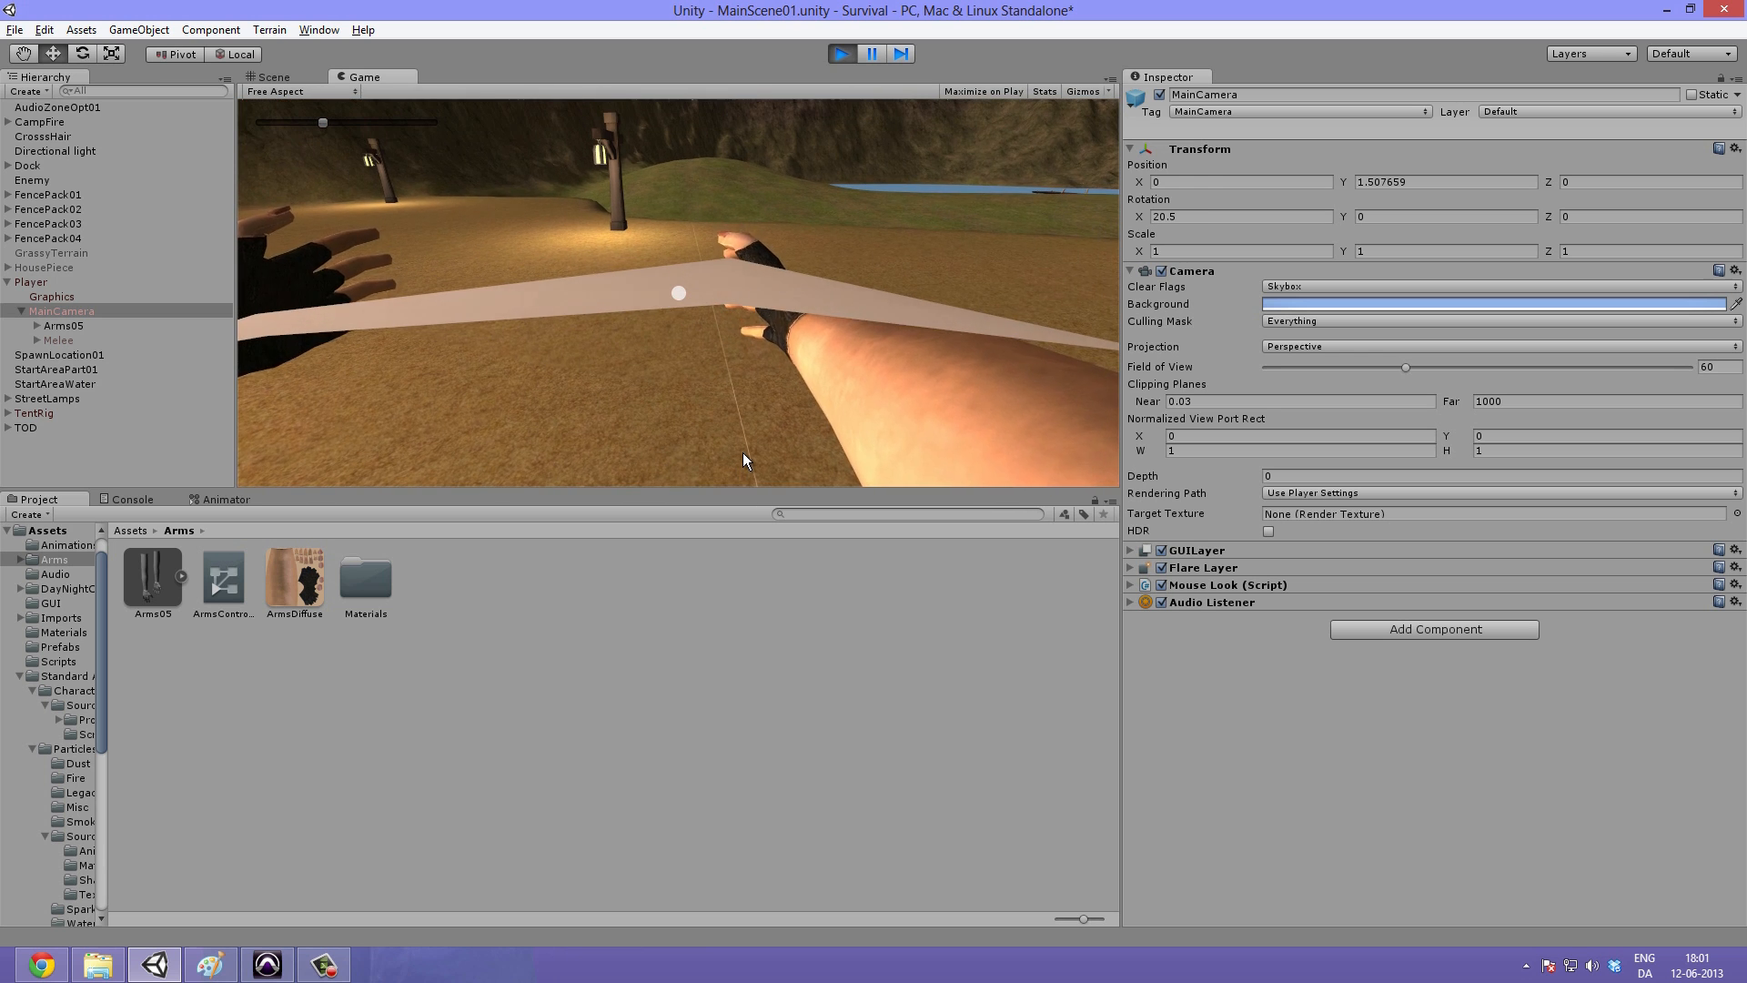
pyautogui.hotkey('ctrl', 'p')
# Step: Examine the player's Graphics capsule and its placement relative to the camera and arms in the scene view
pyautogui.click(274, 77)
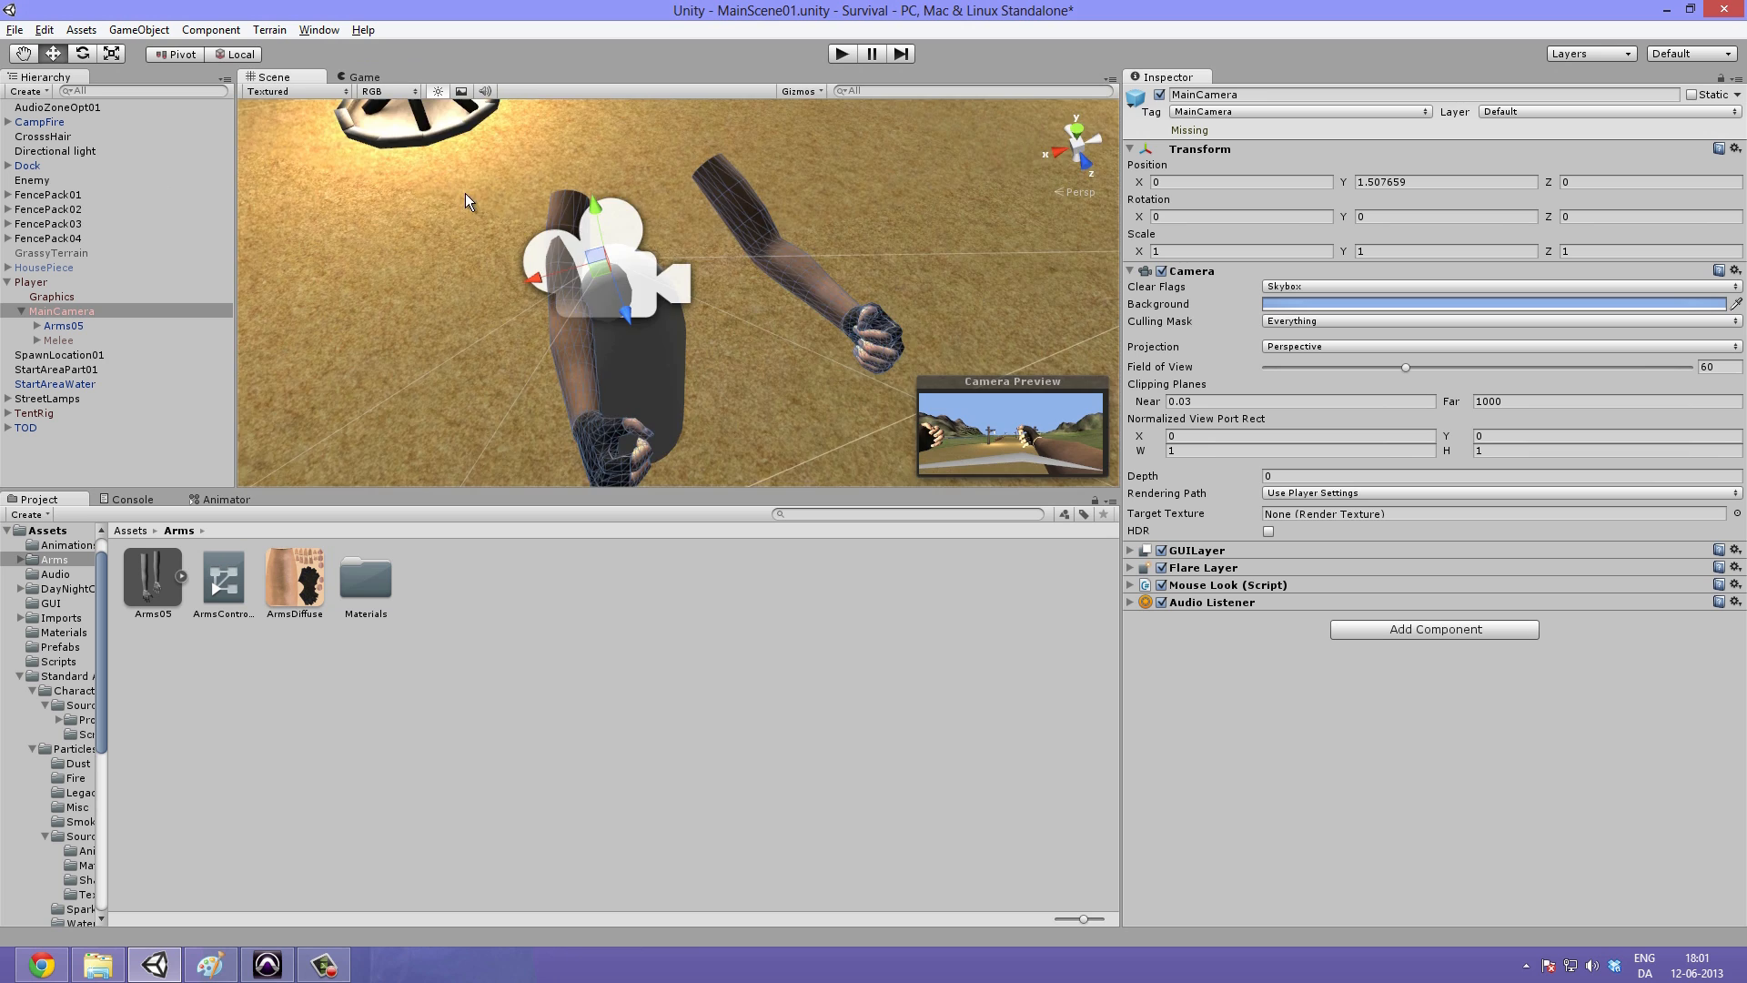
pyautogui.scroll(-5, 652, 353)
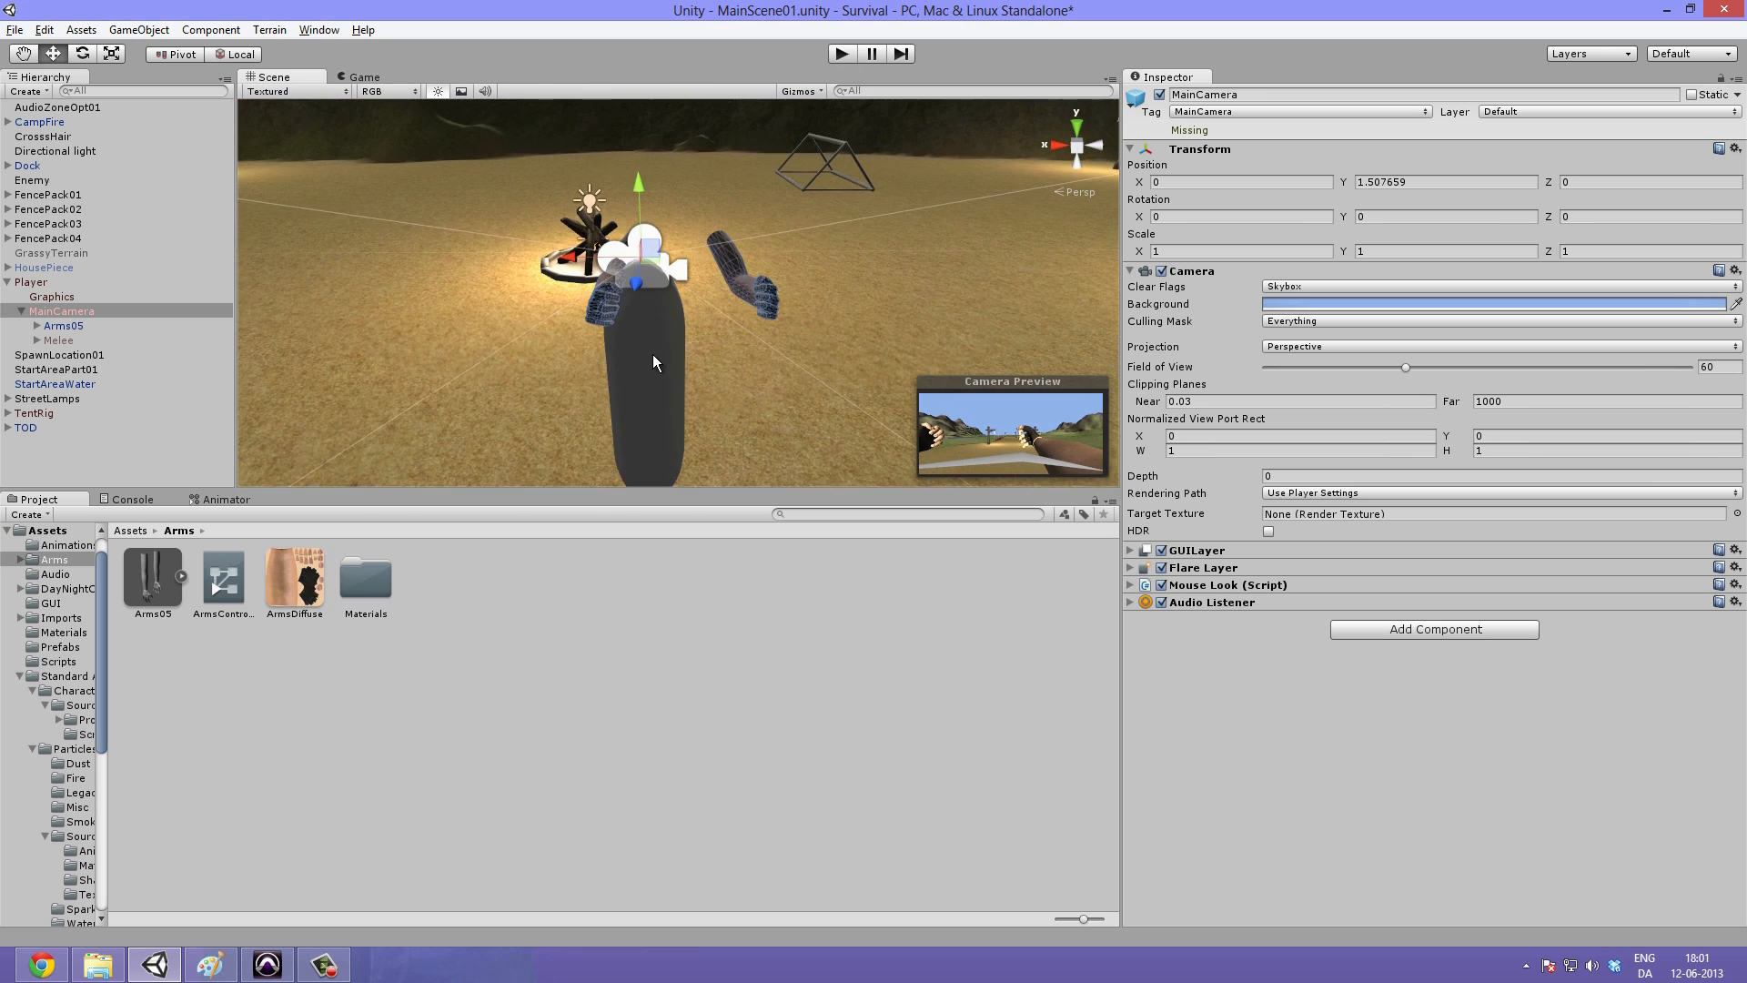
pyautogui.keyDown('alt'); pyautogui.moveTo(653, 353); pyautogui.dragTo(688, 370); pyautogui.keyUp('alt')
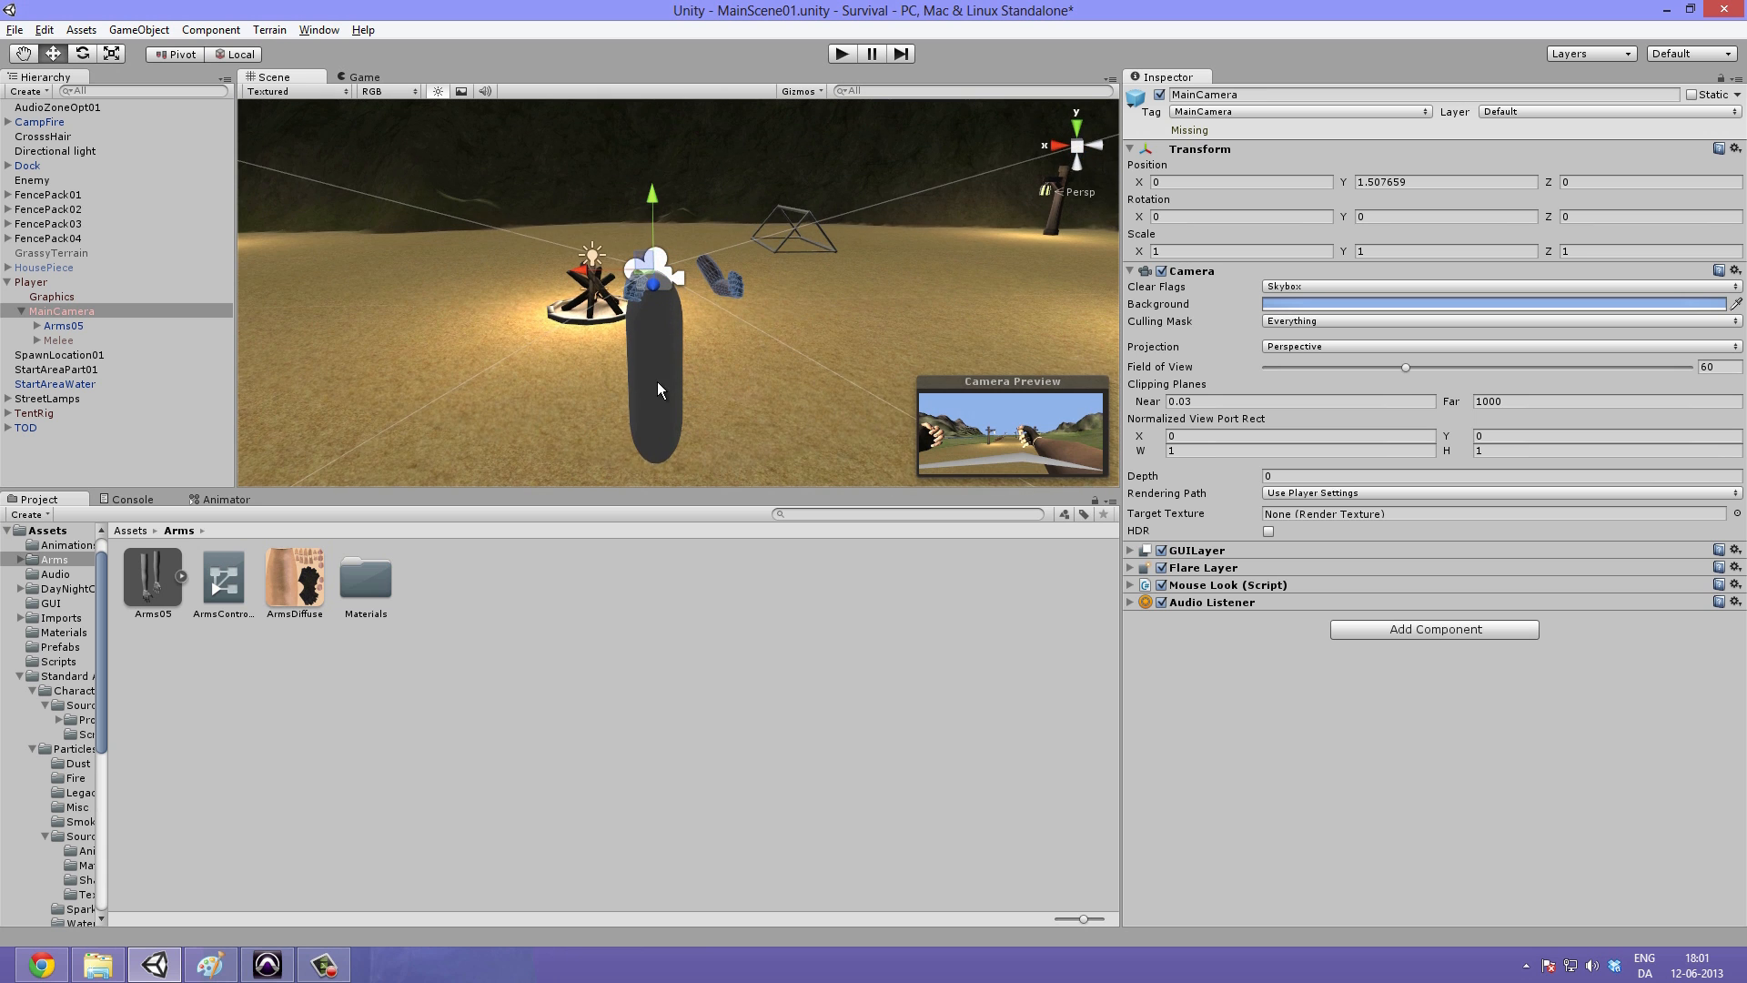
pyautogui.doubleClick(657, 381)
pyautogui.keyDown('alt'); pyautogui.moveTo(1481, 42); pyautogui.dragTo(669, 356); pyautogui.keyUp('alt')
pyautogui.scroll(-8, 674, 355)
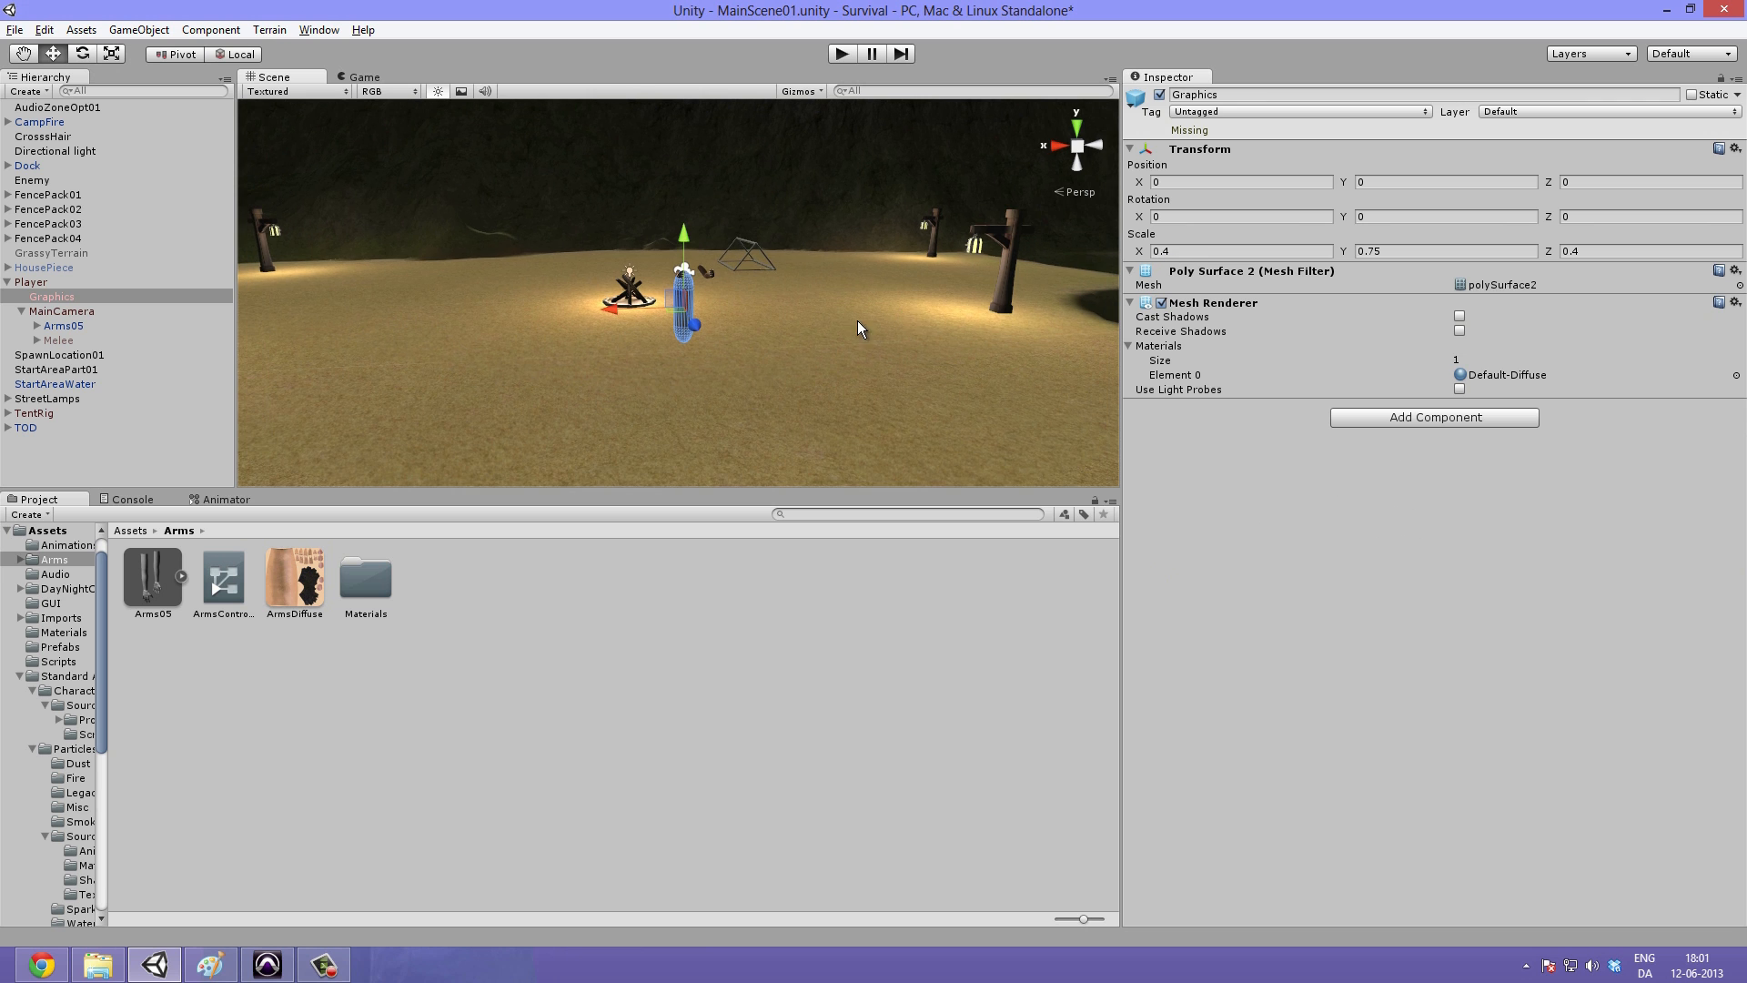
pyautogui.scroll(5, 777, 319)
pyautogui.keyDown('alt'); pyautogui.moveTo(775, 319); pyautogui.dragTo(757, 484); pyautogui.keyUp('alt')
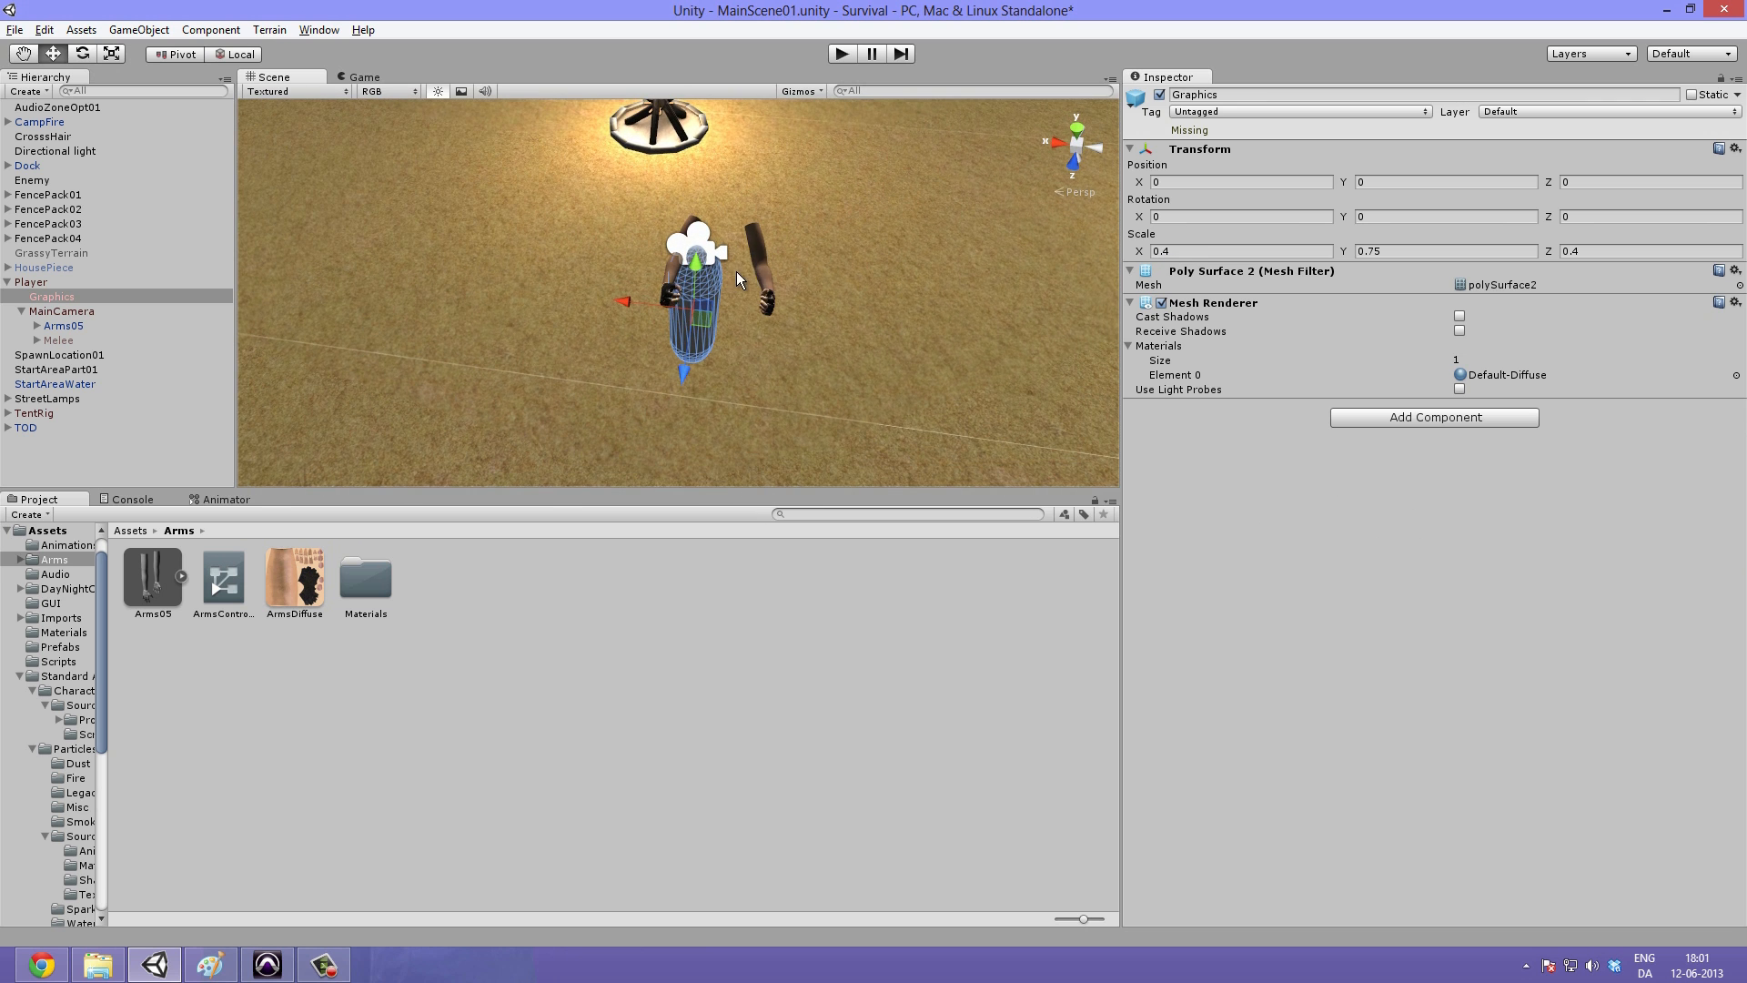
pyautogui.keyDown('alt'); pyautogui.moveTo(658, 388); pyautogui.dragTo(717, 281); pyautogui.keyUp('alt')
# Step: Undo the near clipping plane change and the Arms05 move
pyautogui.click(773, 273)
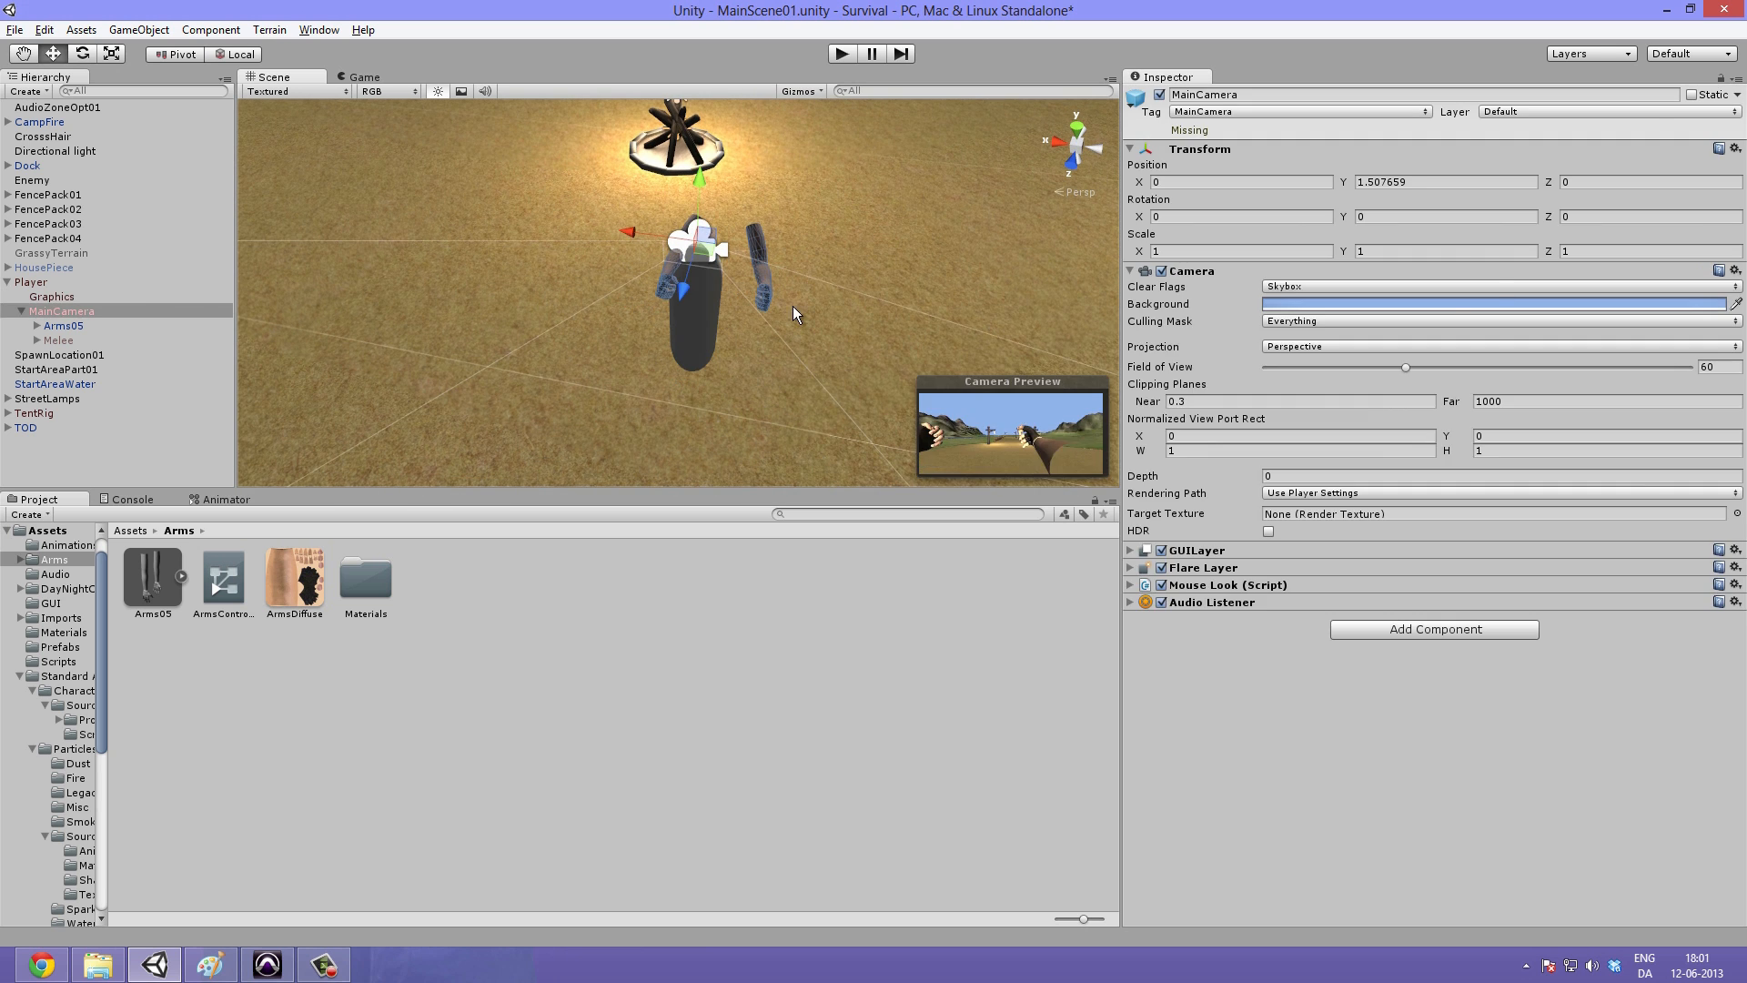
pyautogui.click(794, 306)
pyautogui.click(801, 319)
pyautogui.click(812, 318)
pyautogui.click(836, 318)
pyautogui.click(836, 318)
pyautogui.click(836, 319)
pyautogui.click(835, 318)
pyautogui.hotkey('ctrl', 'z')
pyautogui.keyDown('alt'); pyautogui.moveTo(836, 318); pyautogui.dragTo(683, 273); pyautogui.keyUp('alt')
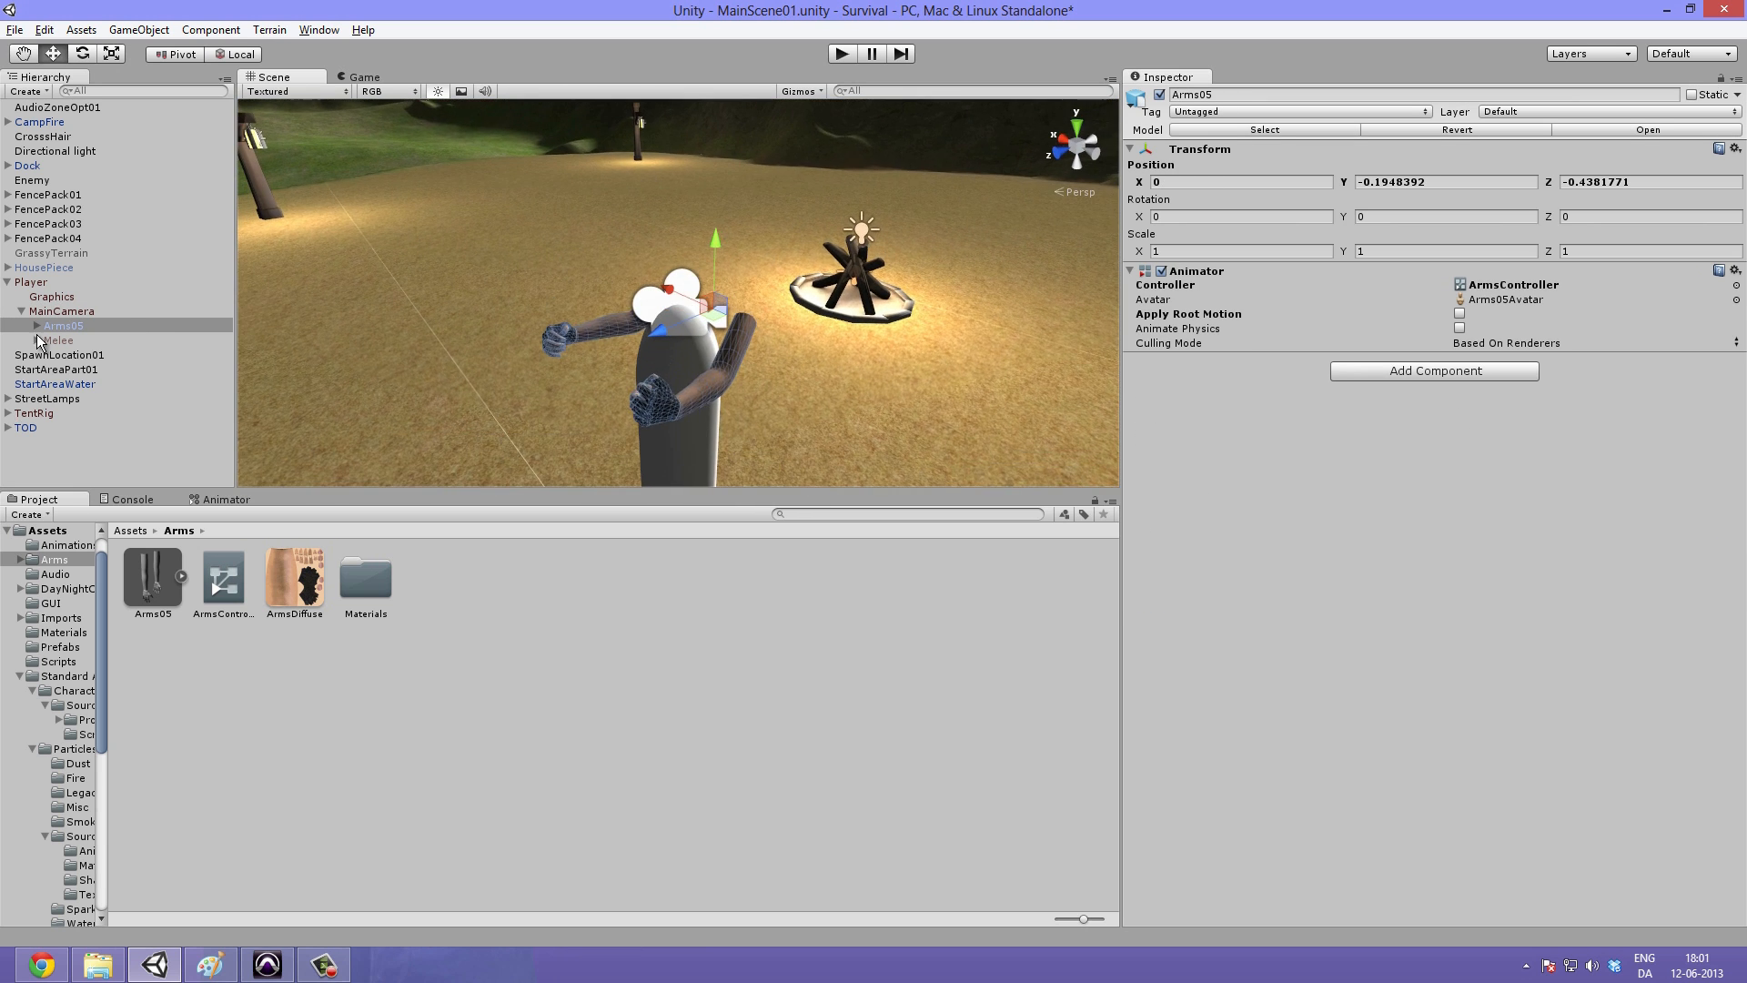
# Step: Set MainCamera's near clipping plane to 0.03
pyautogui.click(171, 315)
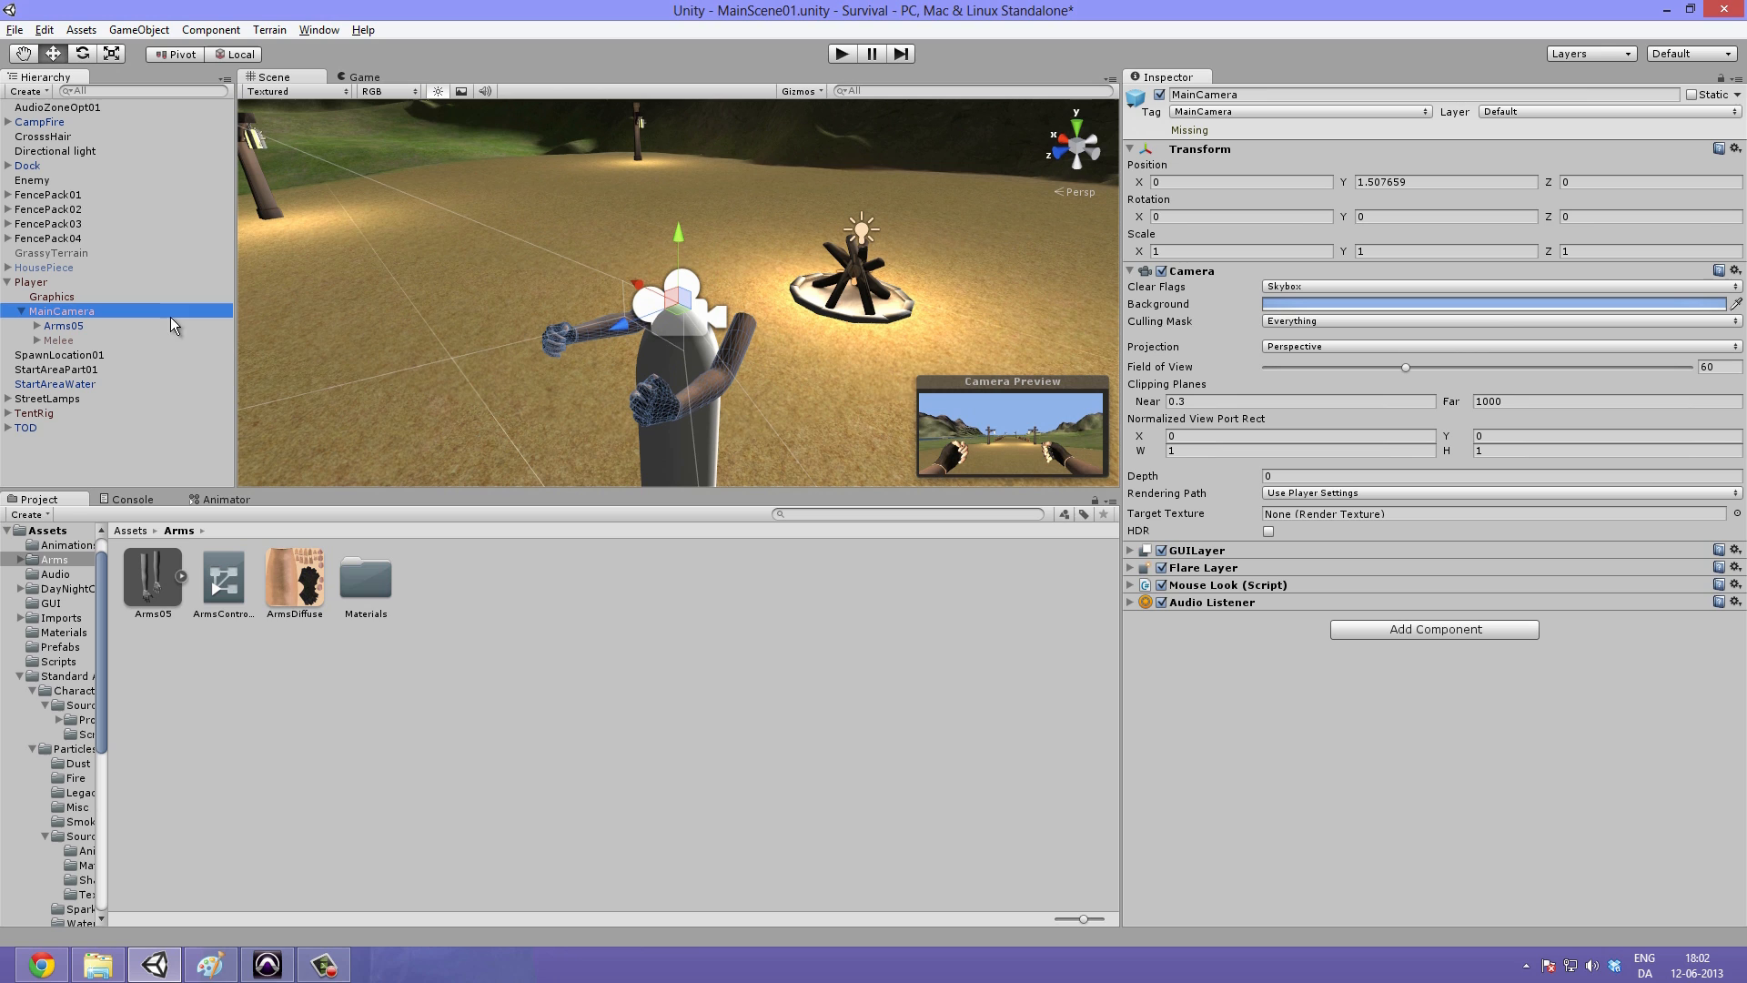
pyautogui.click(1233, 399)
pyautogui.write('0.03')
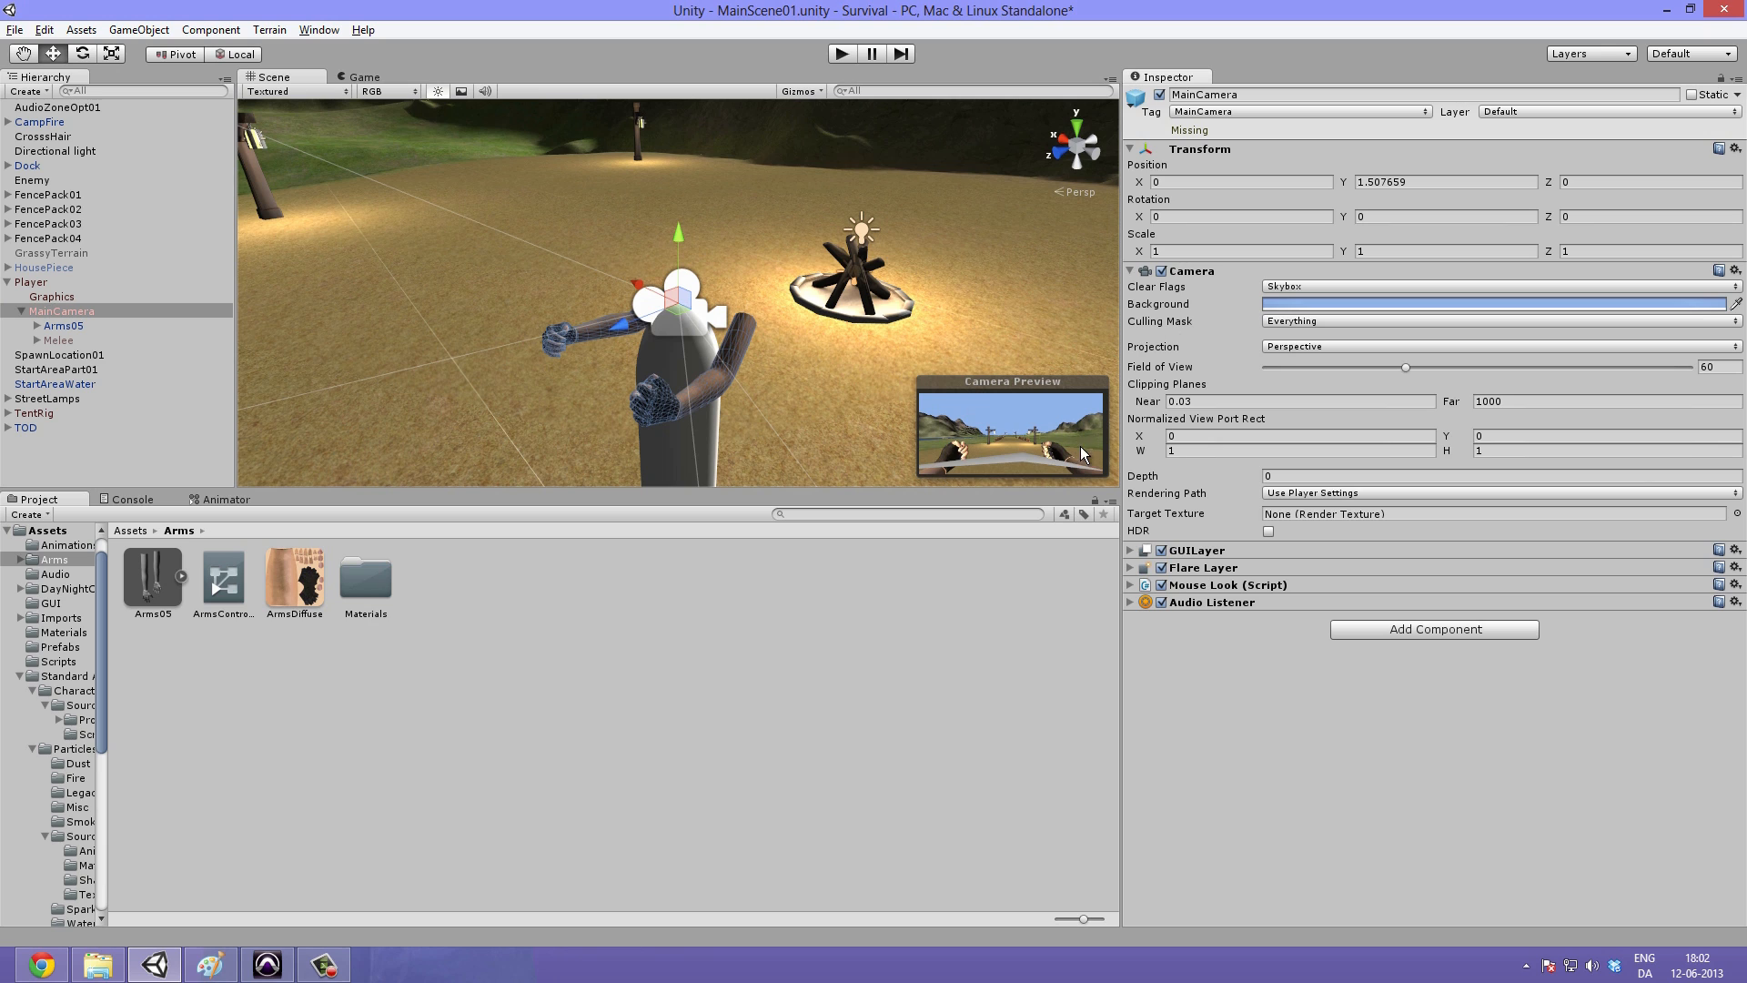
# Step: Open the layer settings from the Graphics object and name User Layer 8 PlayerCylinder
pyautogui.click(75, 313)
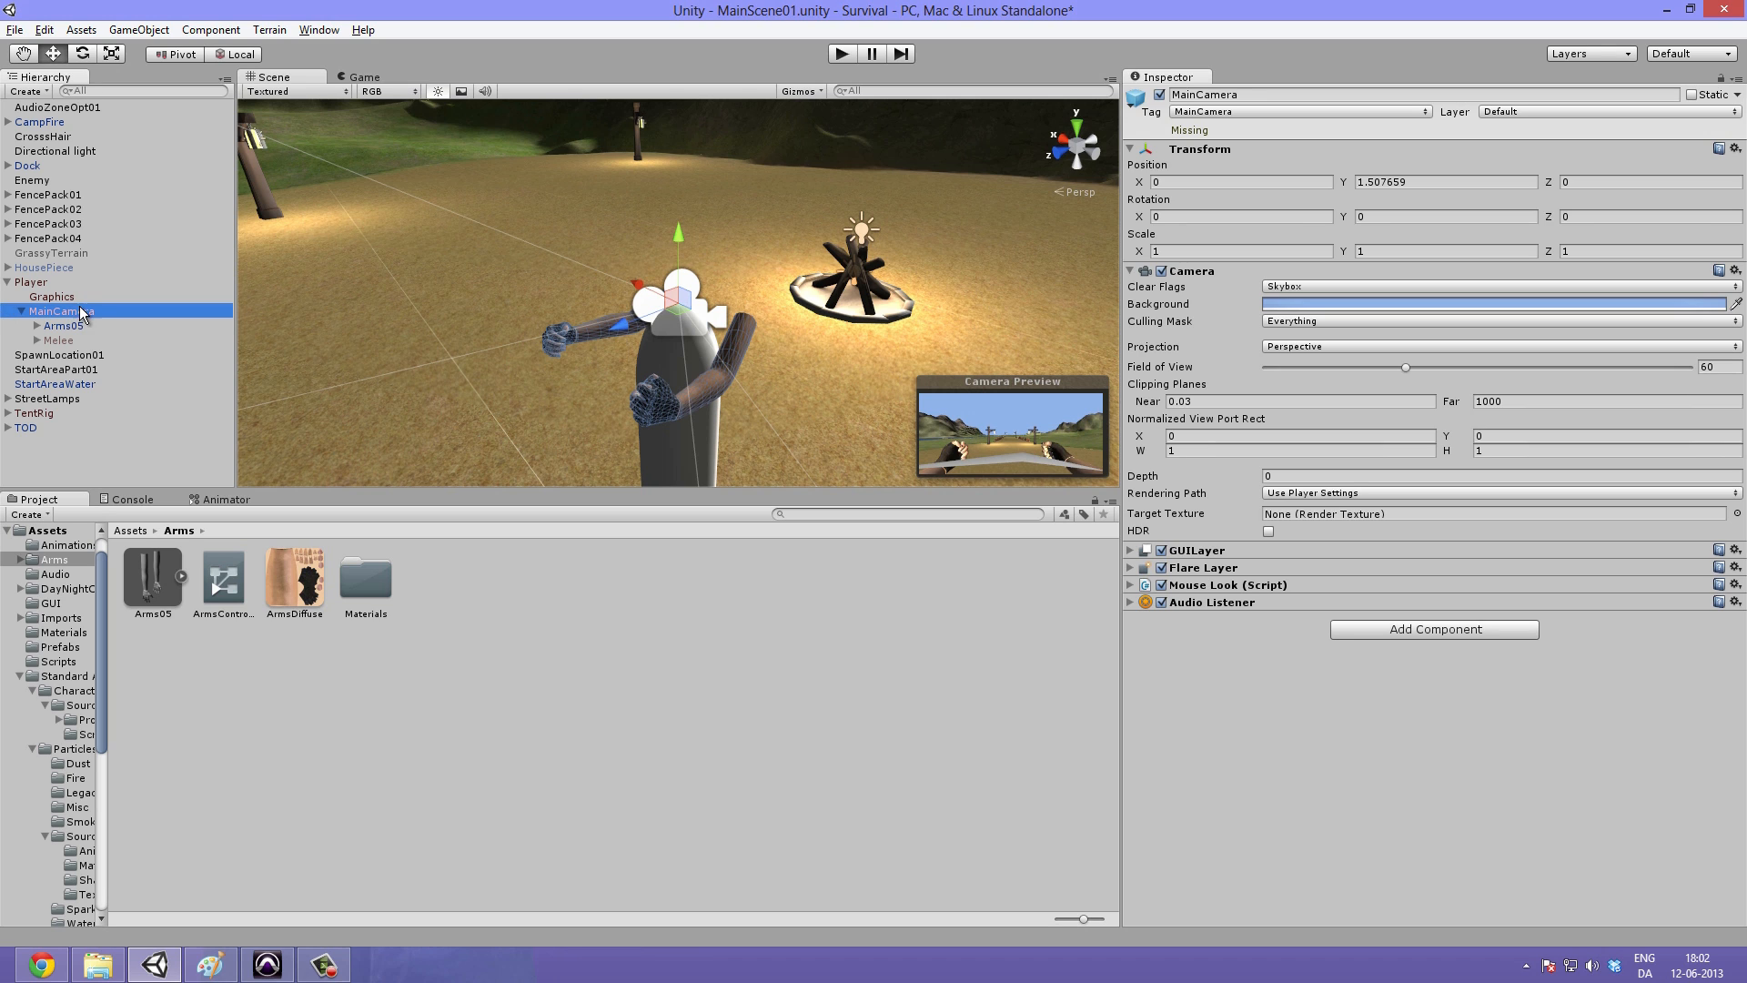
pyautogui.press('Up')
pyautogui.moveTo(736, 323); pyautogui.dragTo(741, 244, button='middle')
pyautogui.scroll(-3, 740, 244)
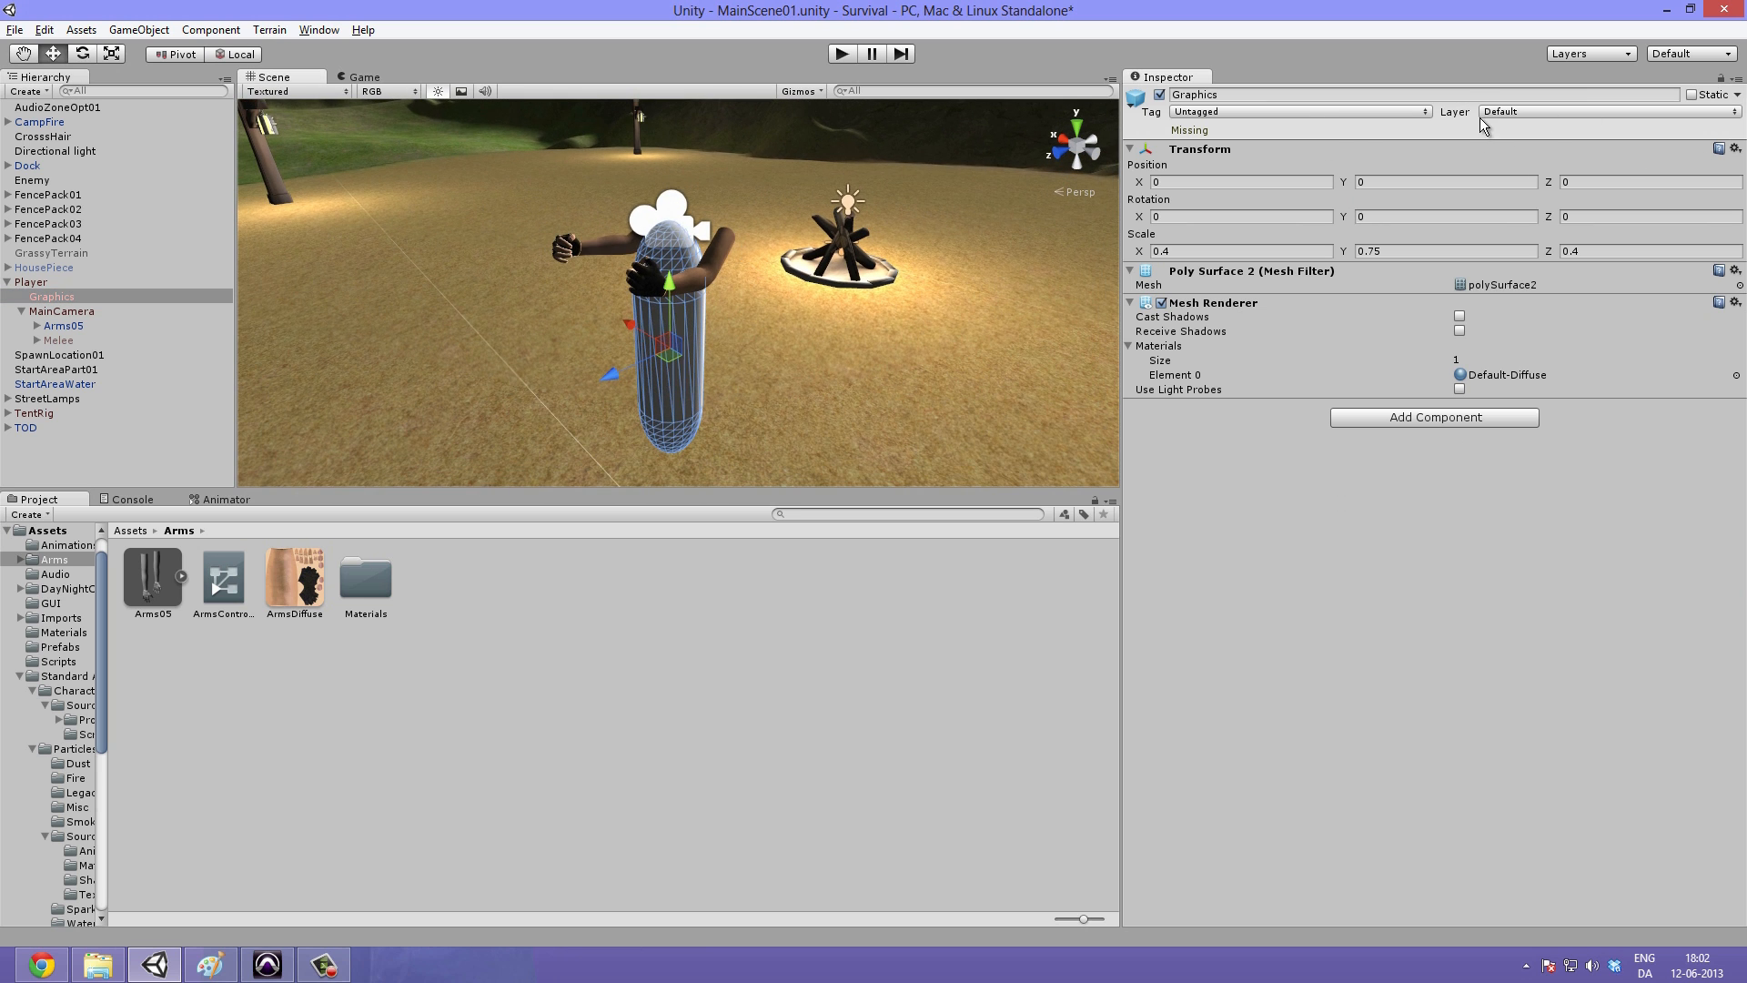
pyautogui.click(1530, 111)
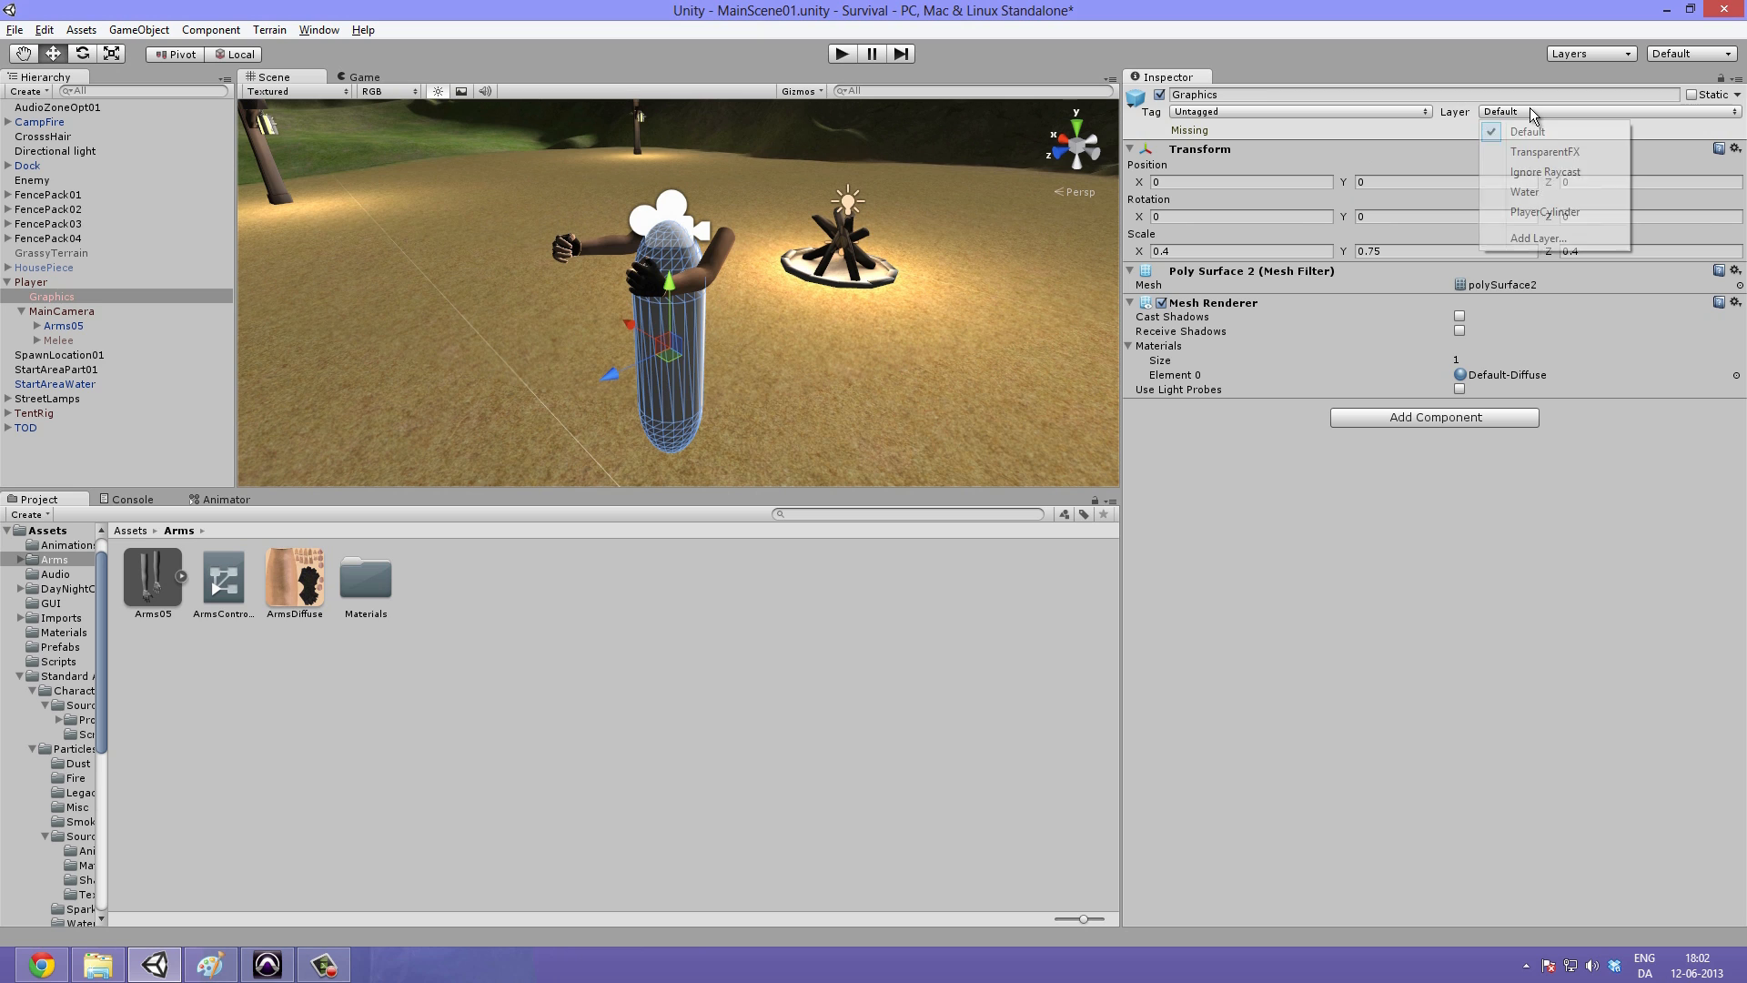
pyautogui.click(1538, 238)
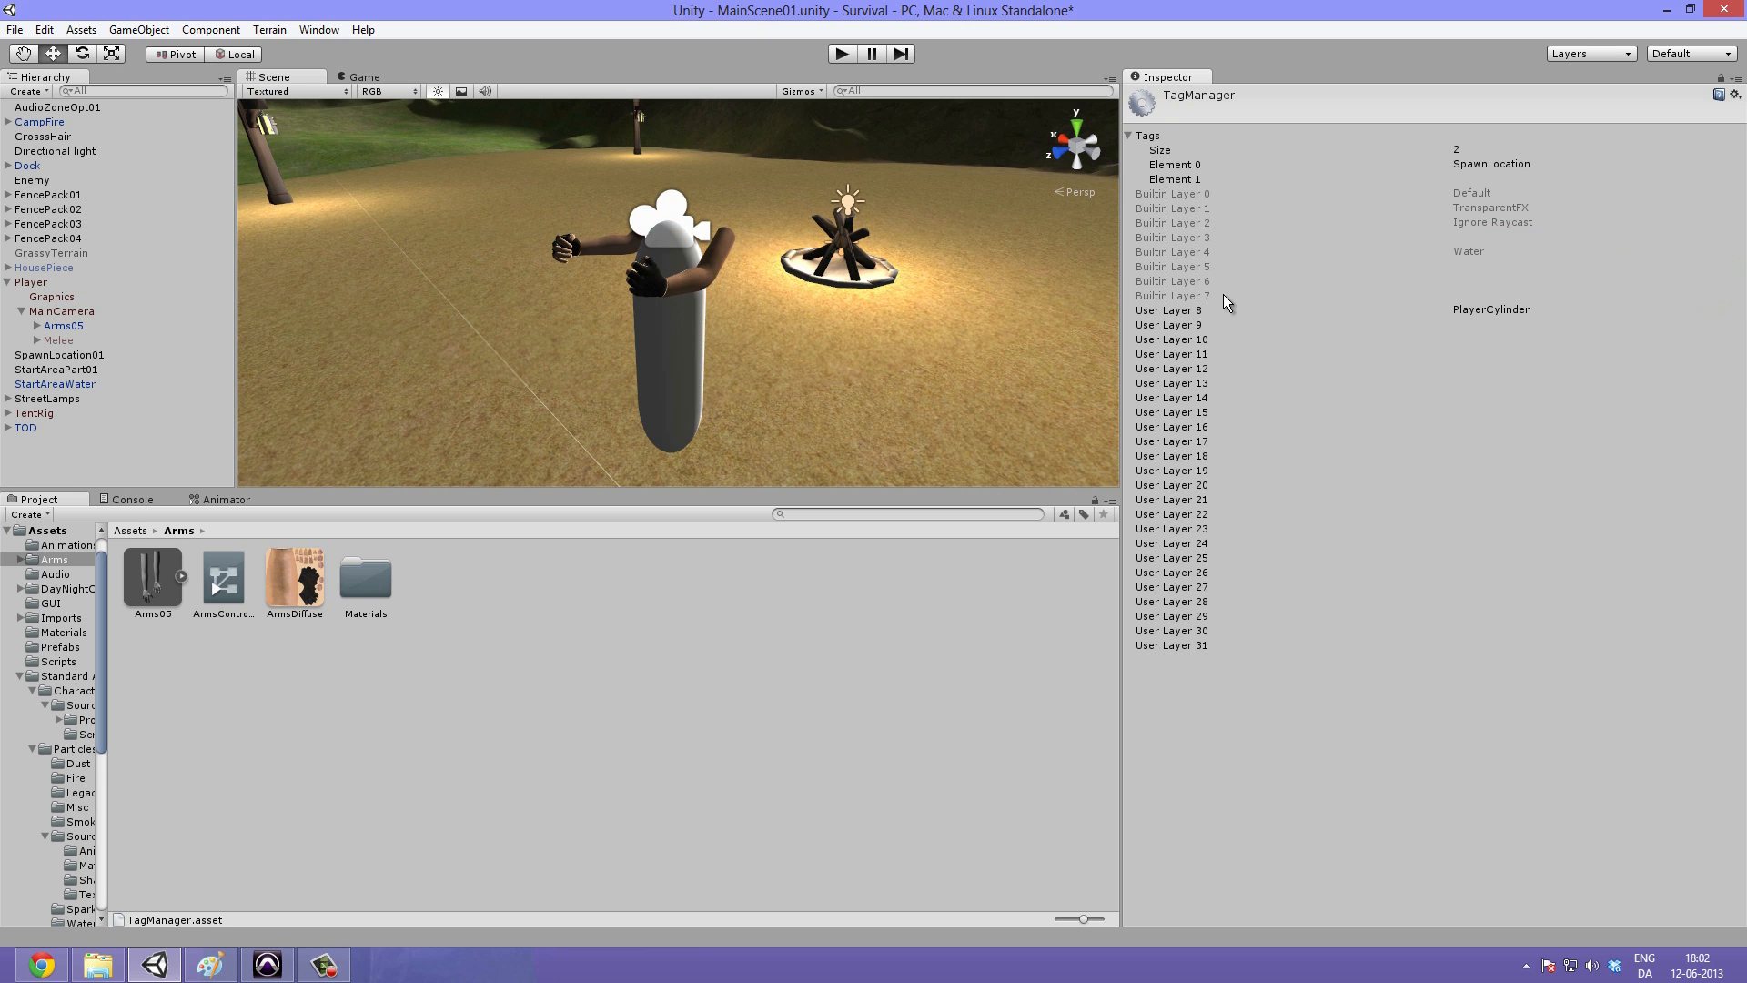
pyautogui.click(1503, 309)
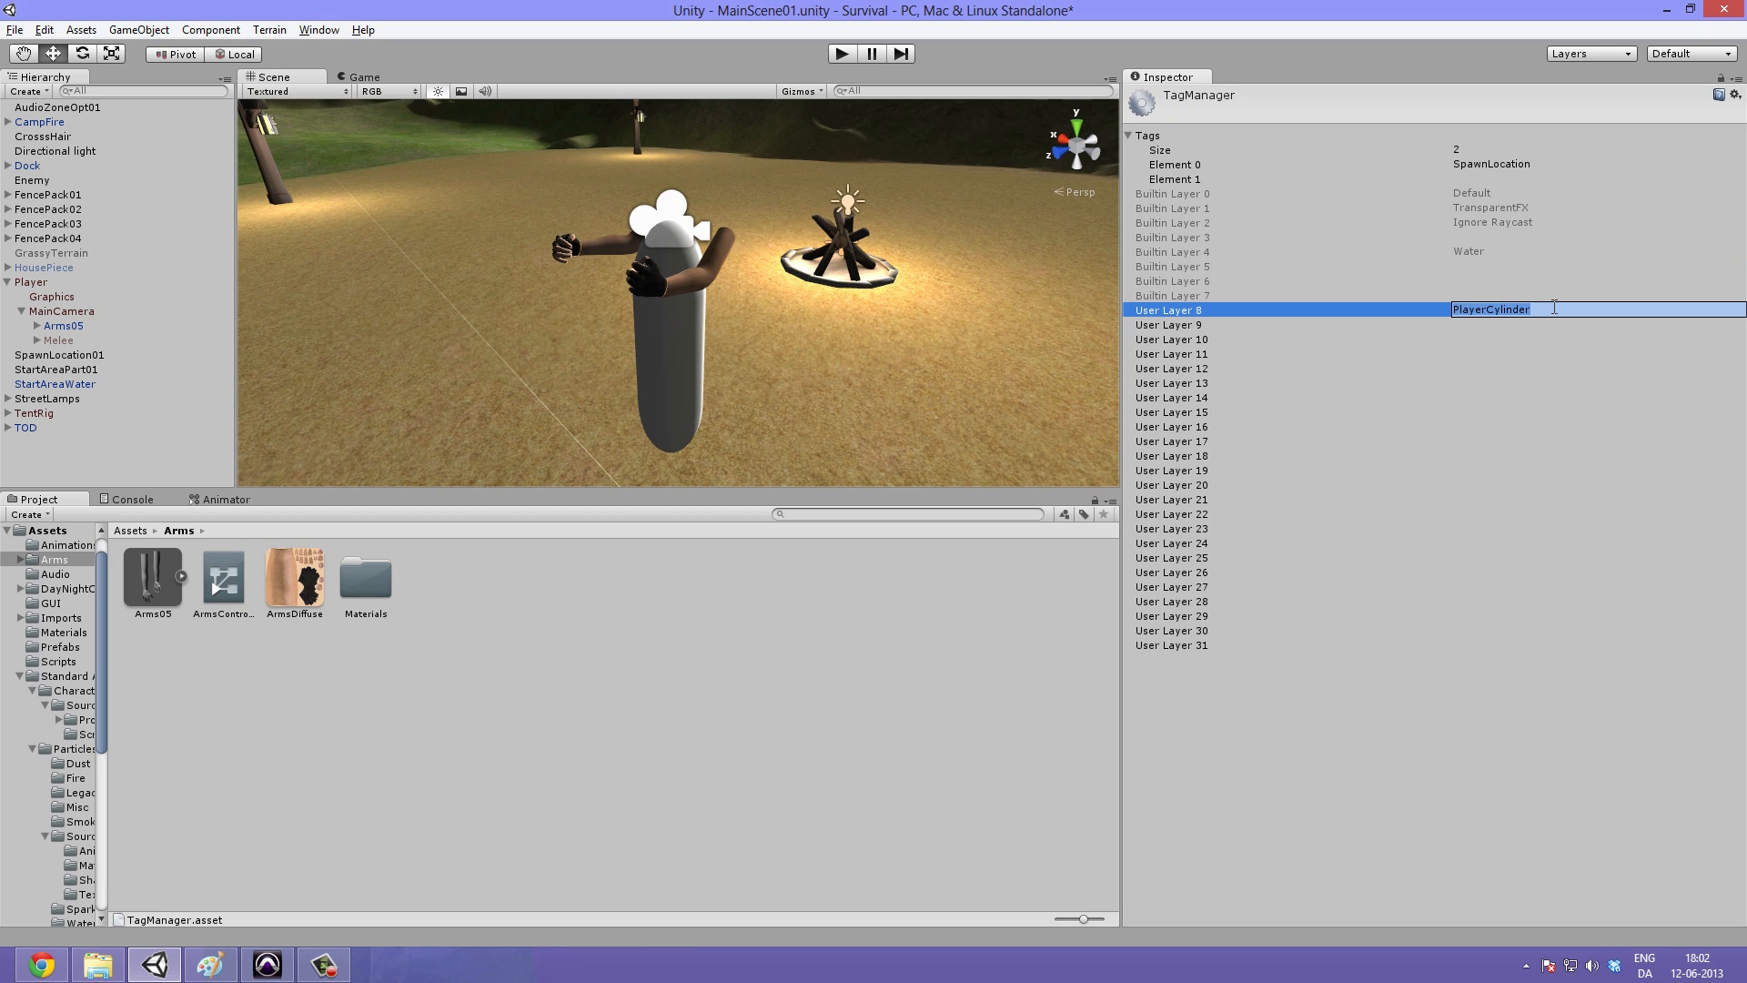
pyautogui.write('P')
pyautogui.write('layerCylinder')
pyautogui.press('Return')
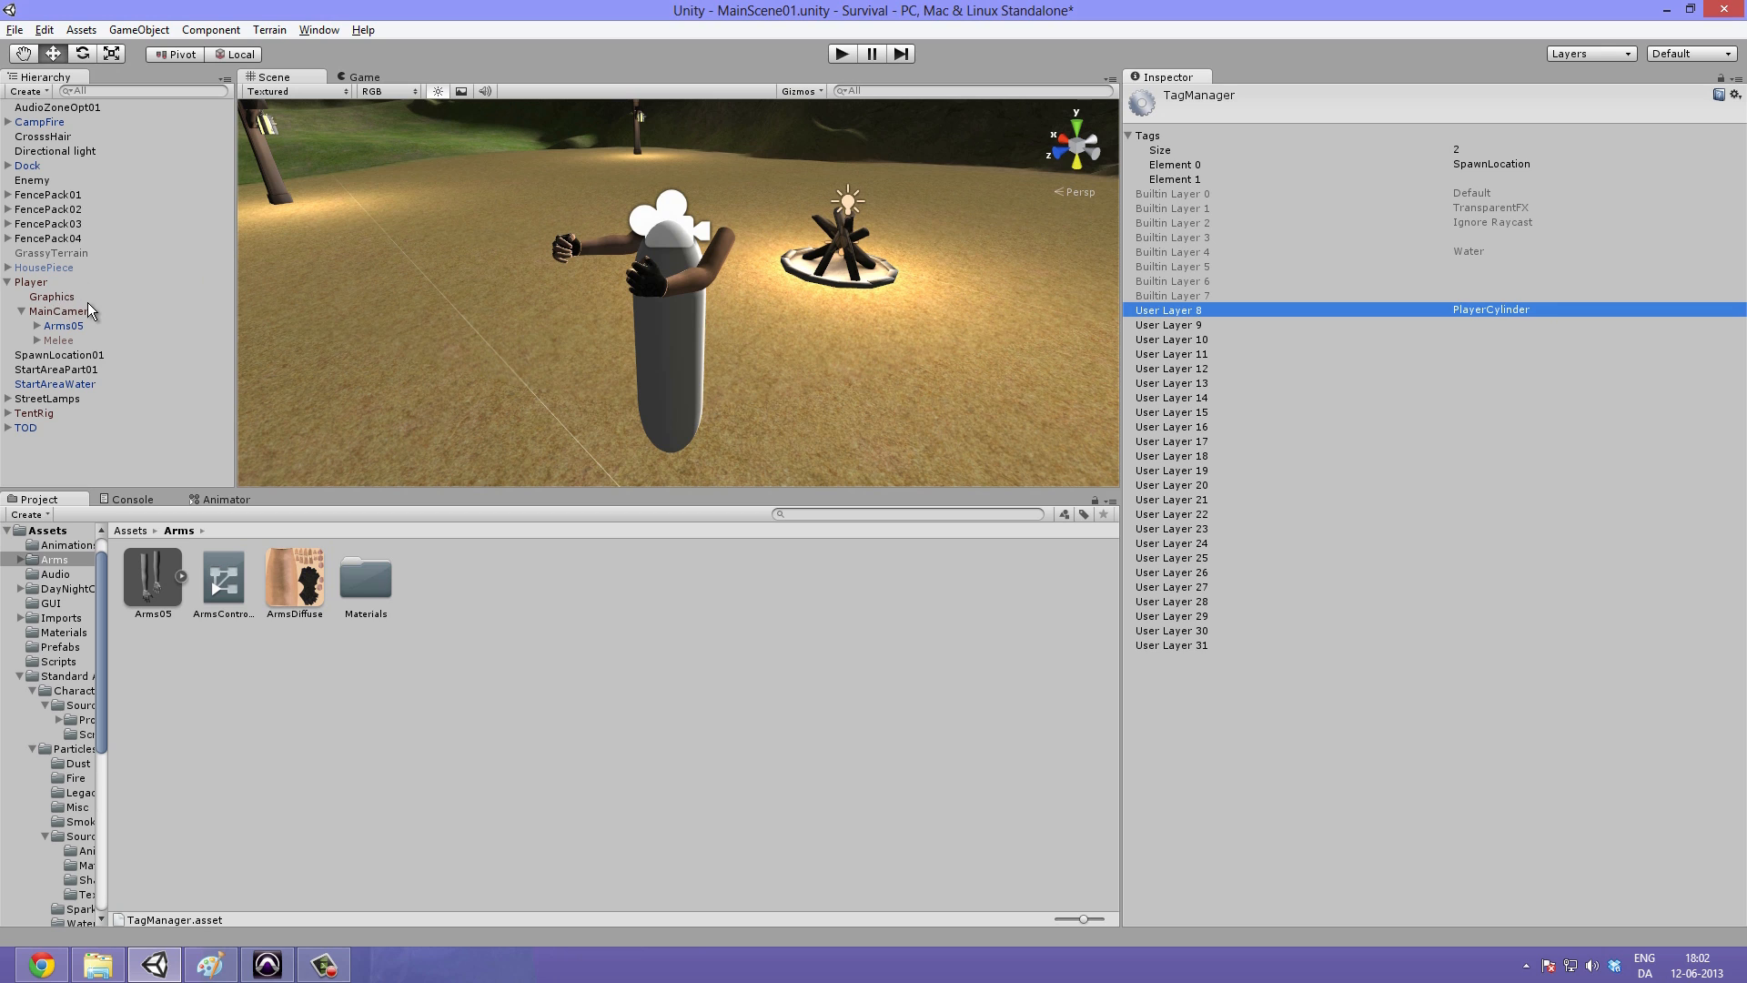
# Step: Assign the player's Graphics object to the PlayerCylinder layer
pyautogui.click(54, 297)
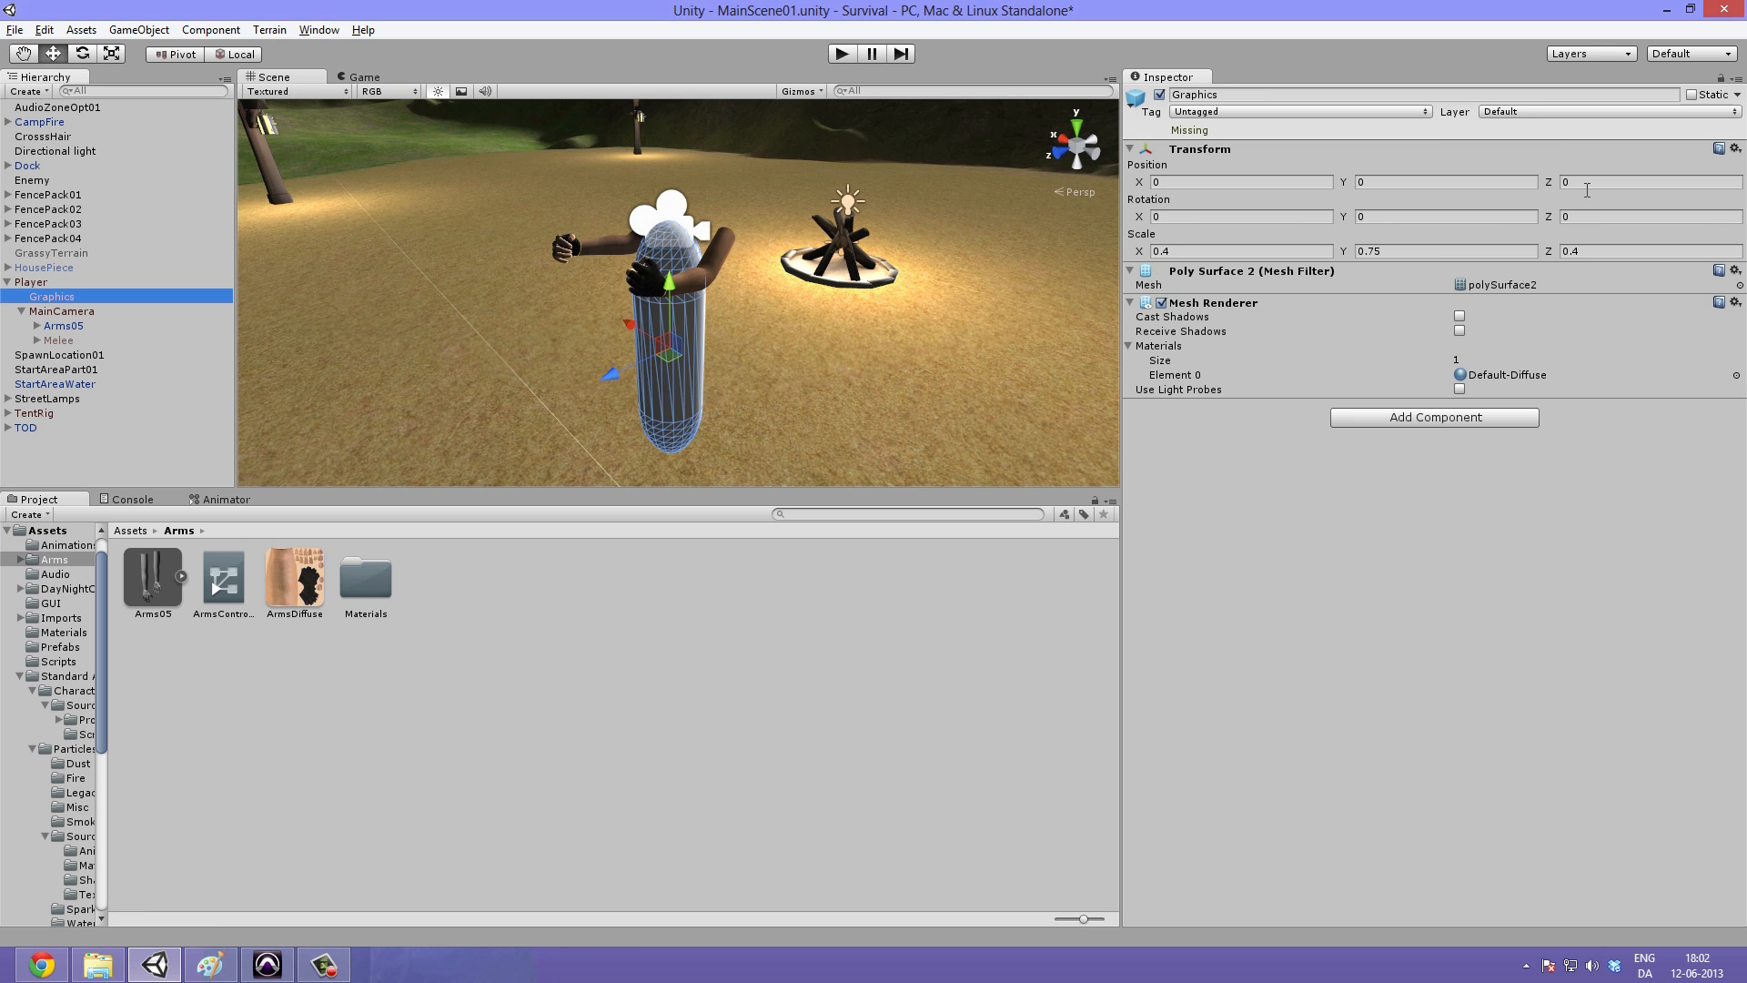
pyautogui.click(1533, 111)
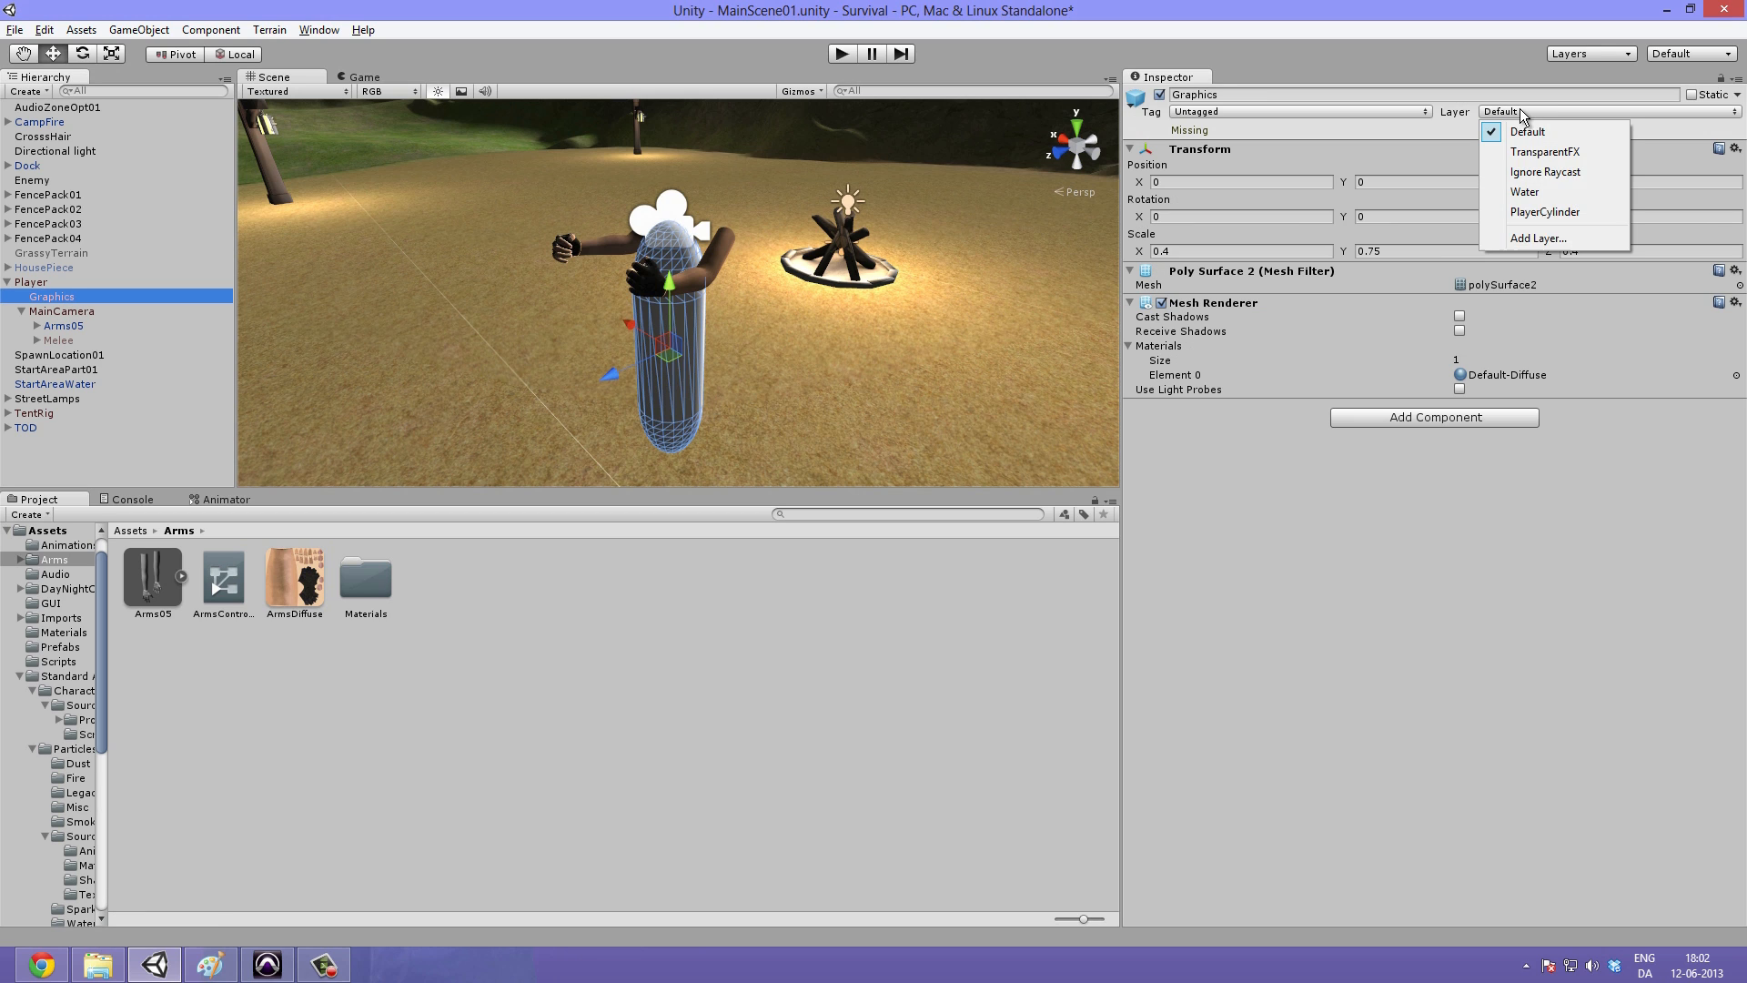
pyautogui.click(1561, 212)
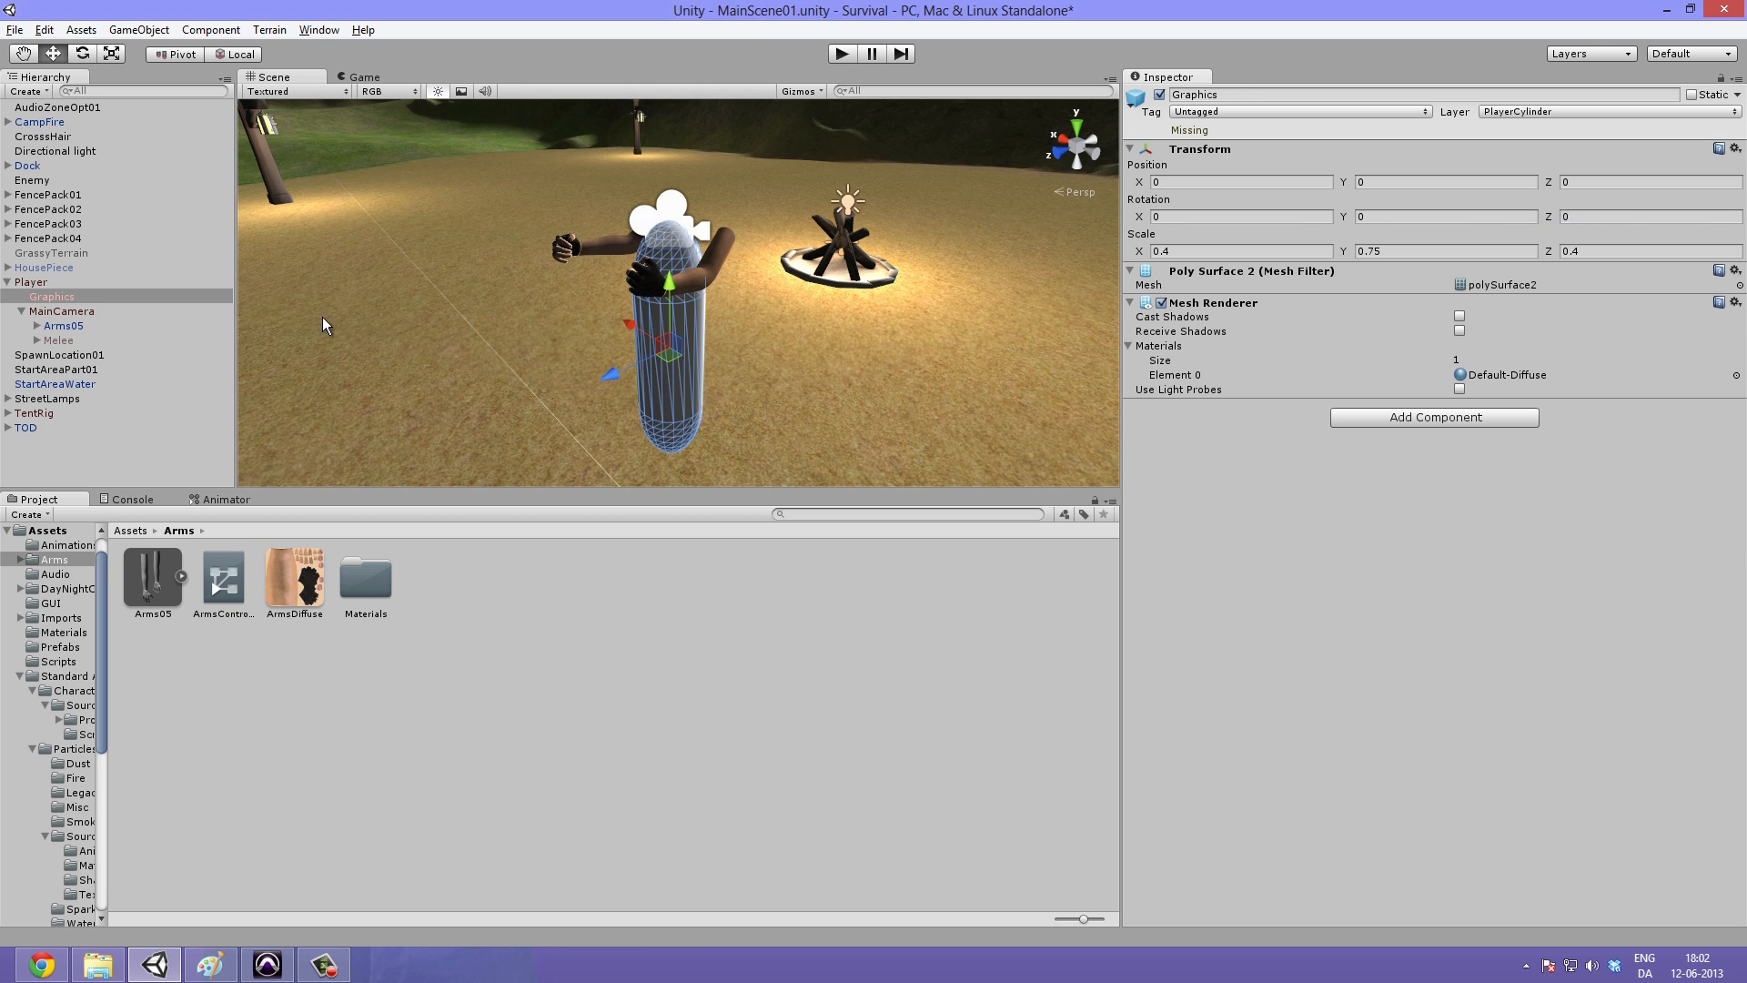
# Step: Exclude the PlayerCylinder layer from MainCamera's culling mask
pyautogui.click(73, 311)
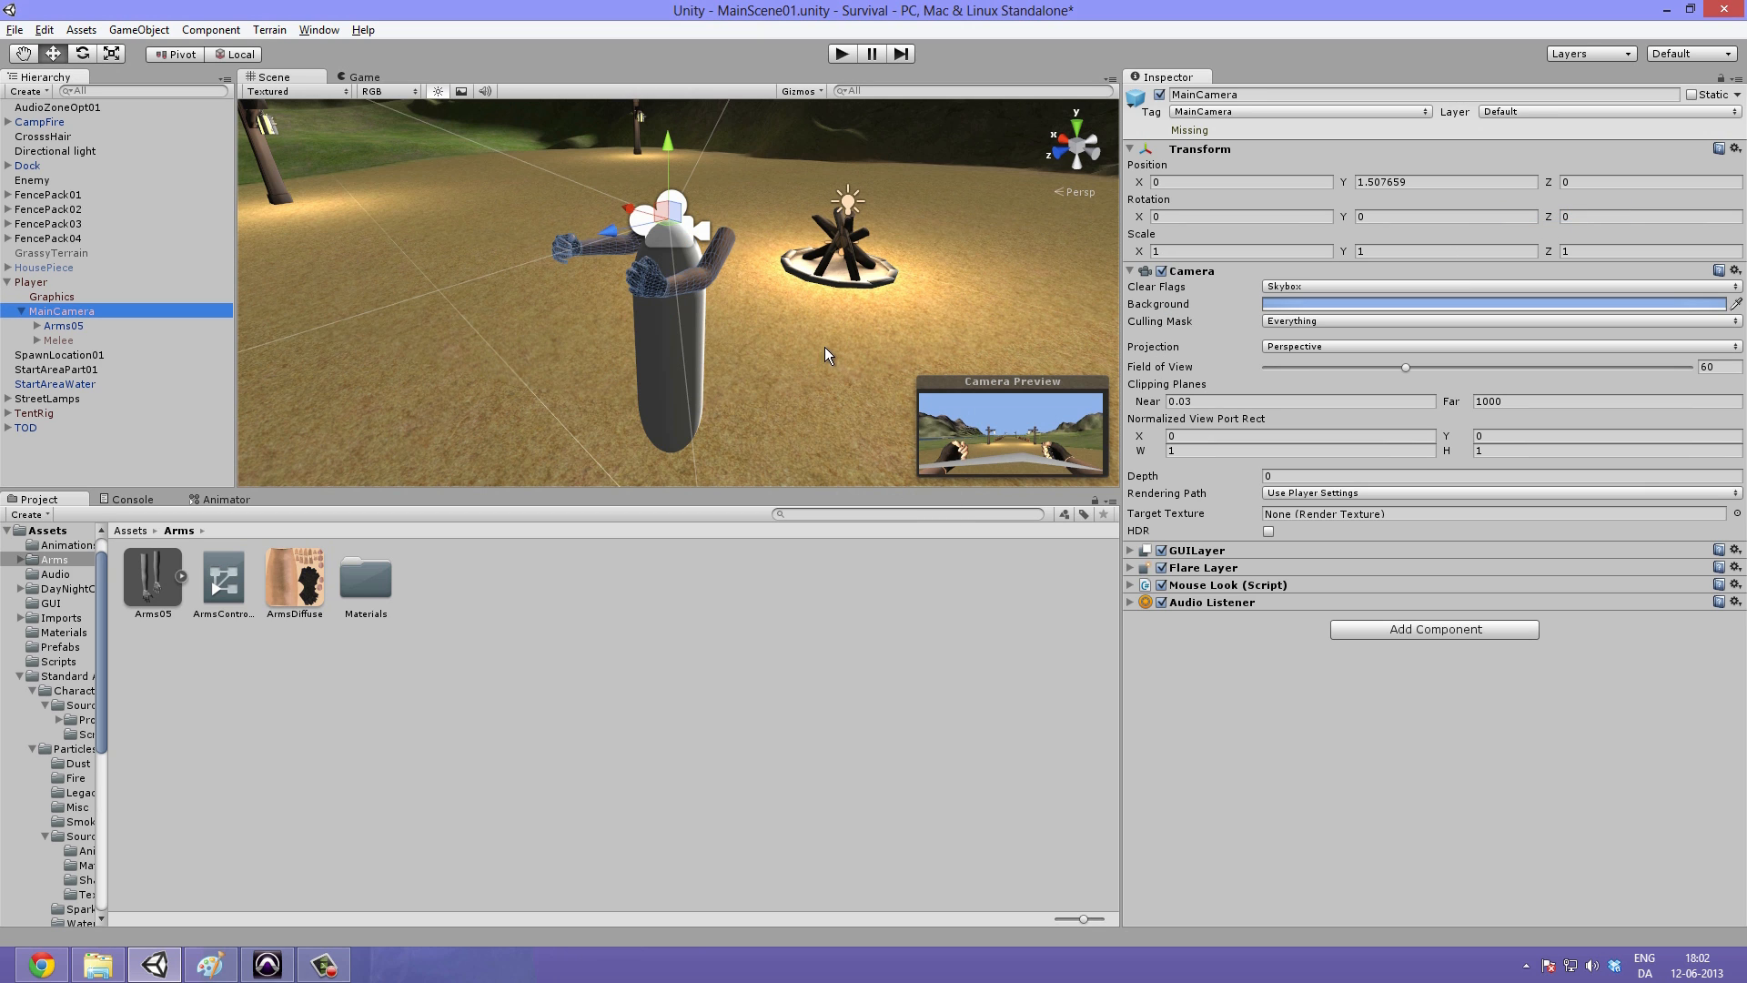
pyautogui.click(1340, 324)
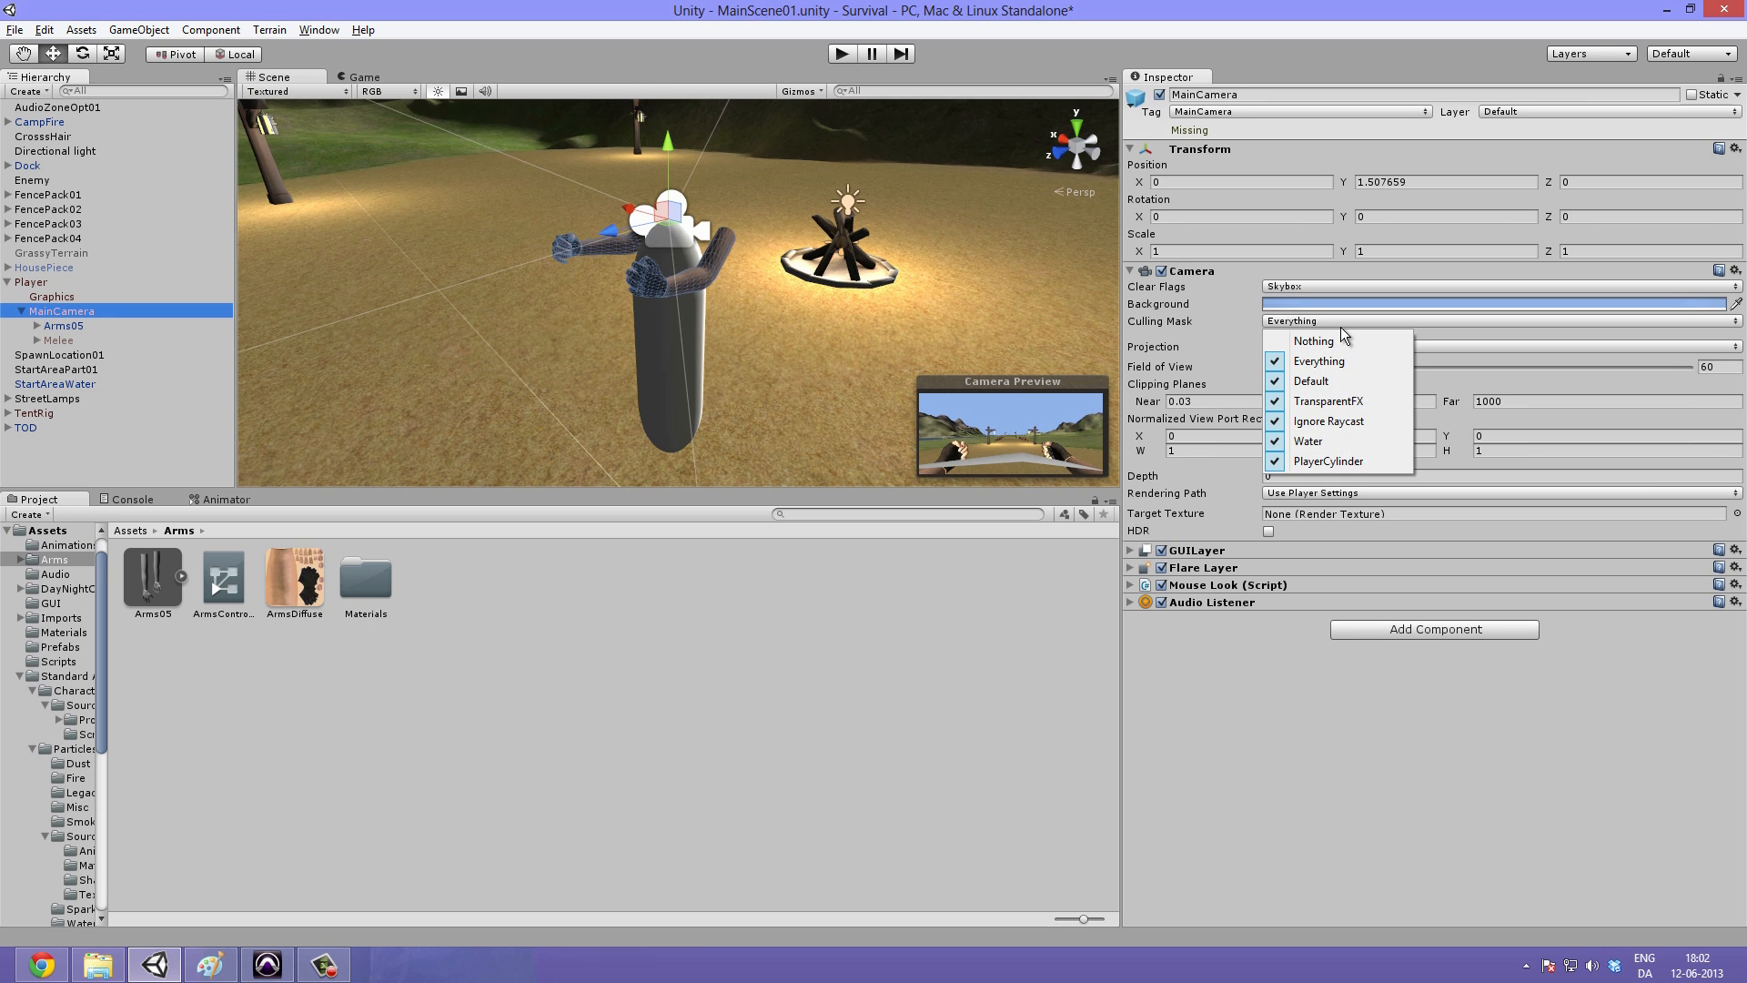
pyautogui.click(1339, 461)
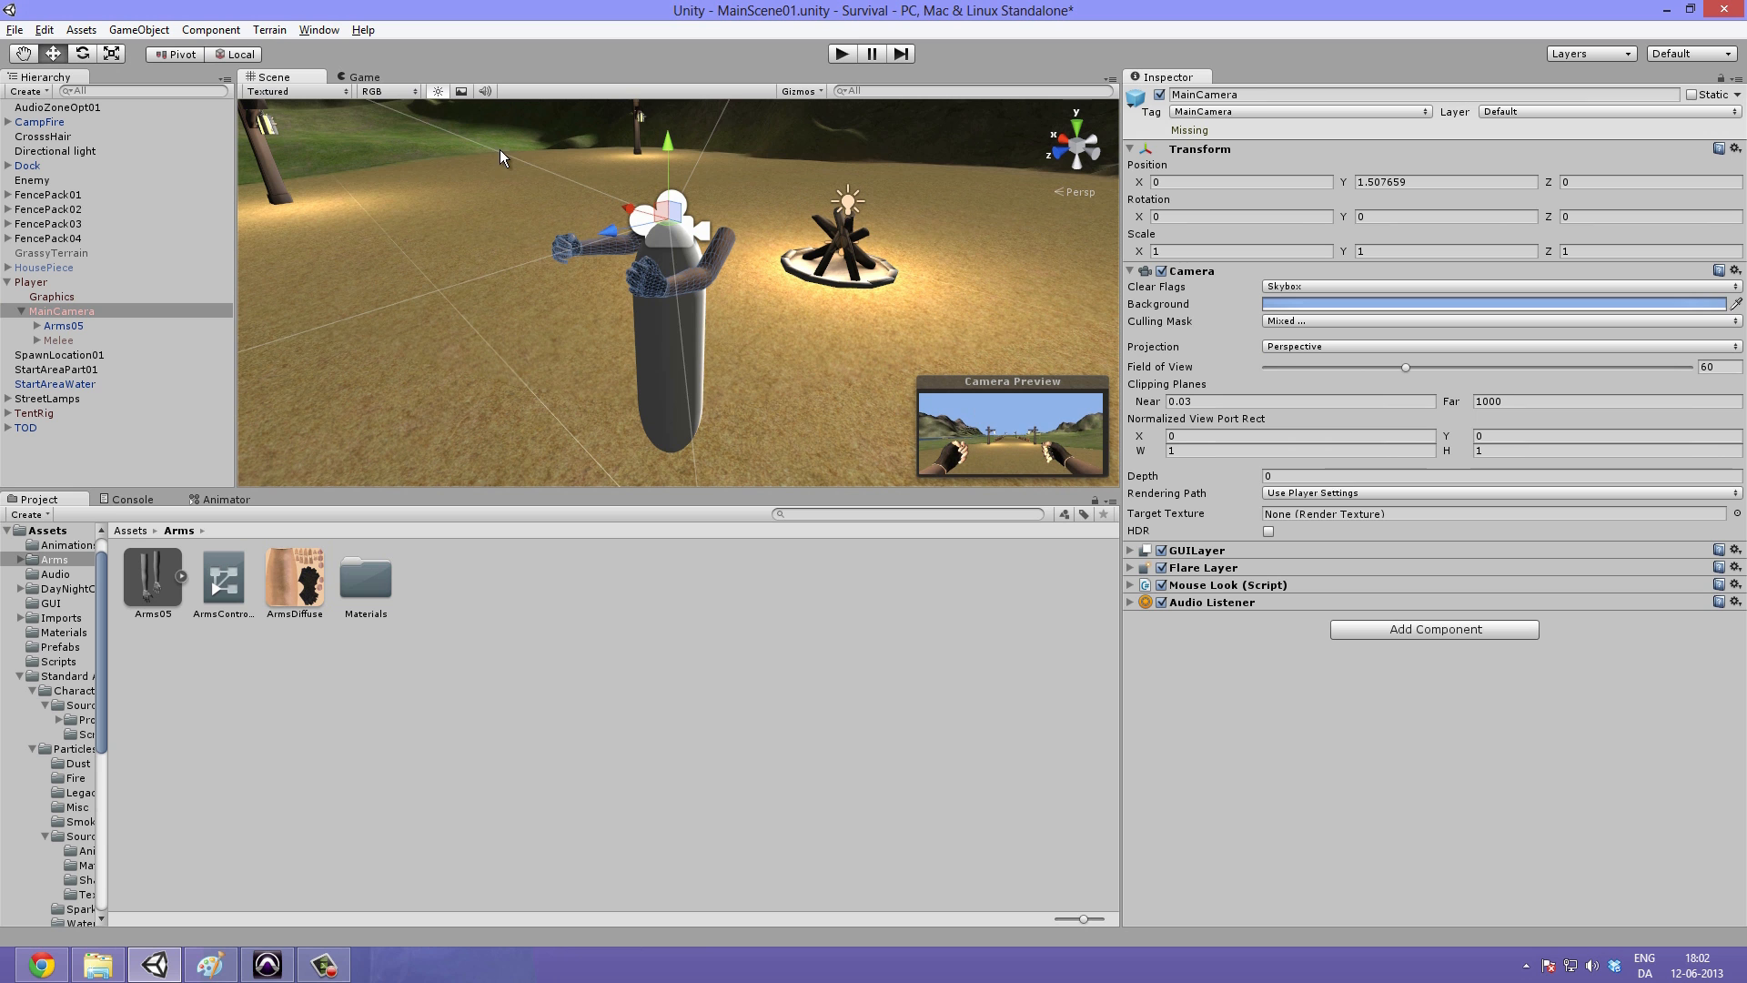
# Step: Test the first-person arms in play mode by walking around the scene, and end play mode
pyautogui.click(843, 53)
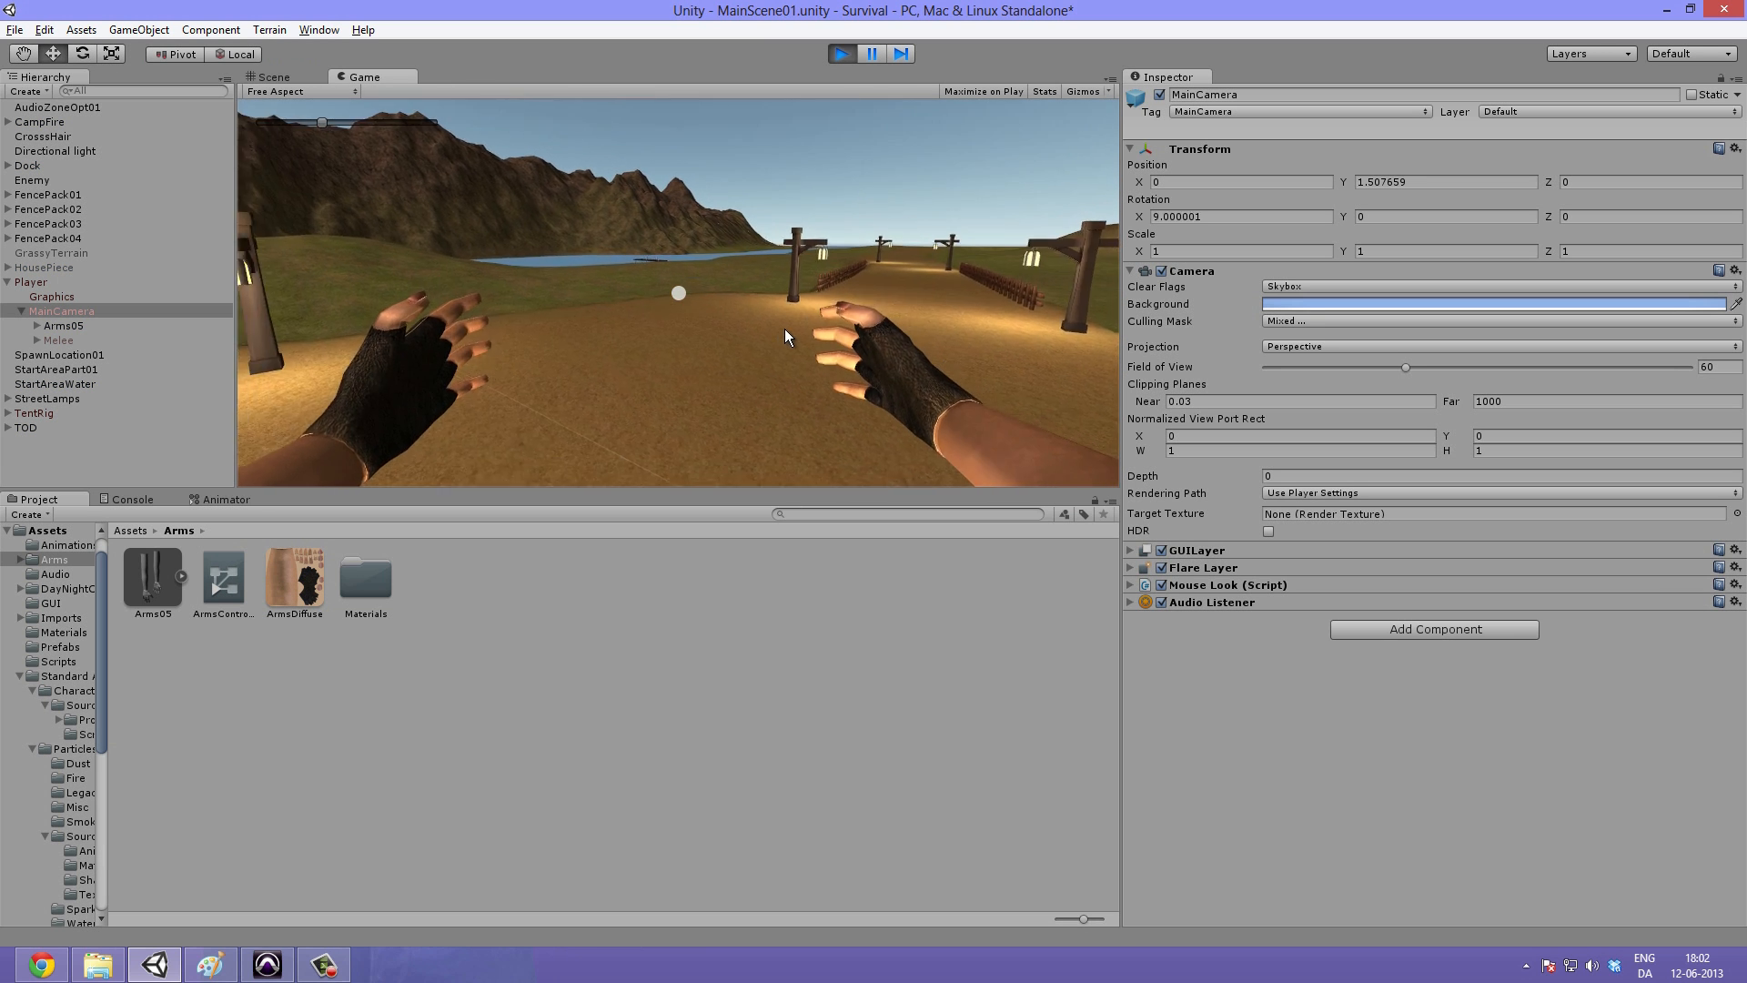
pyautogui.press('w')
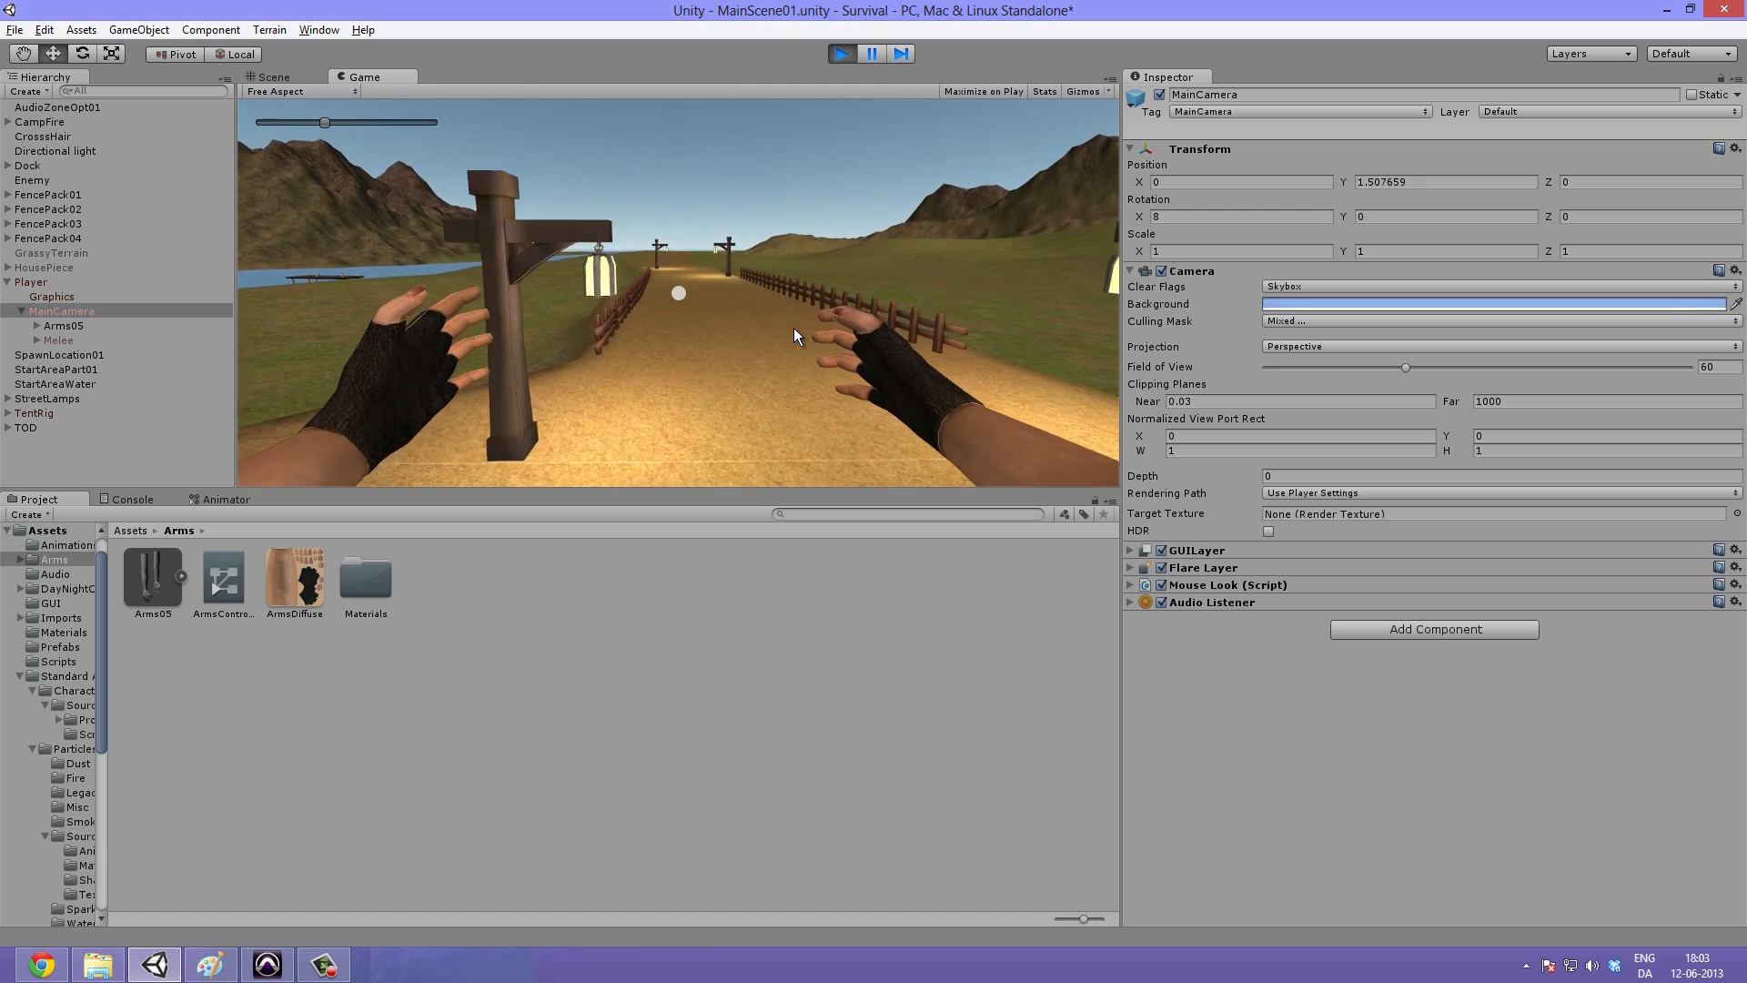
pyautogui.press('w')
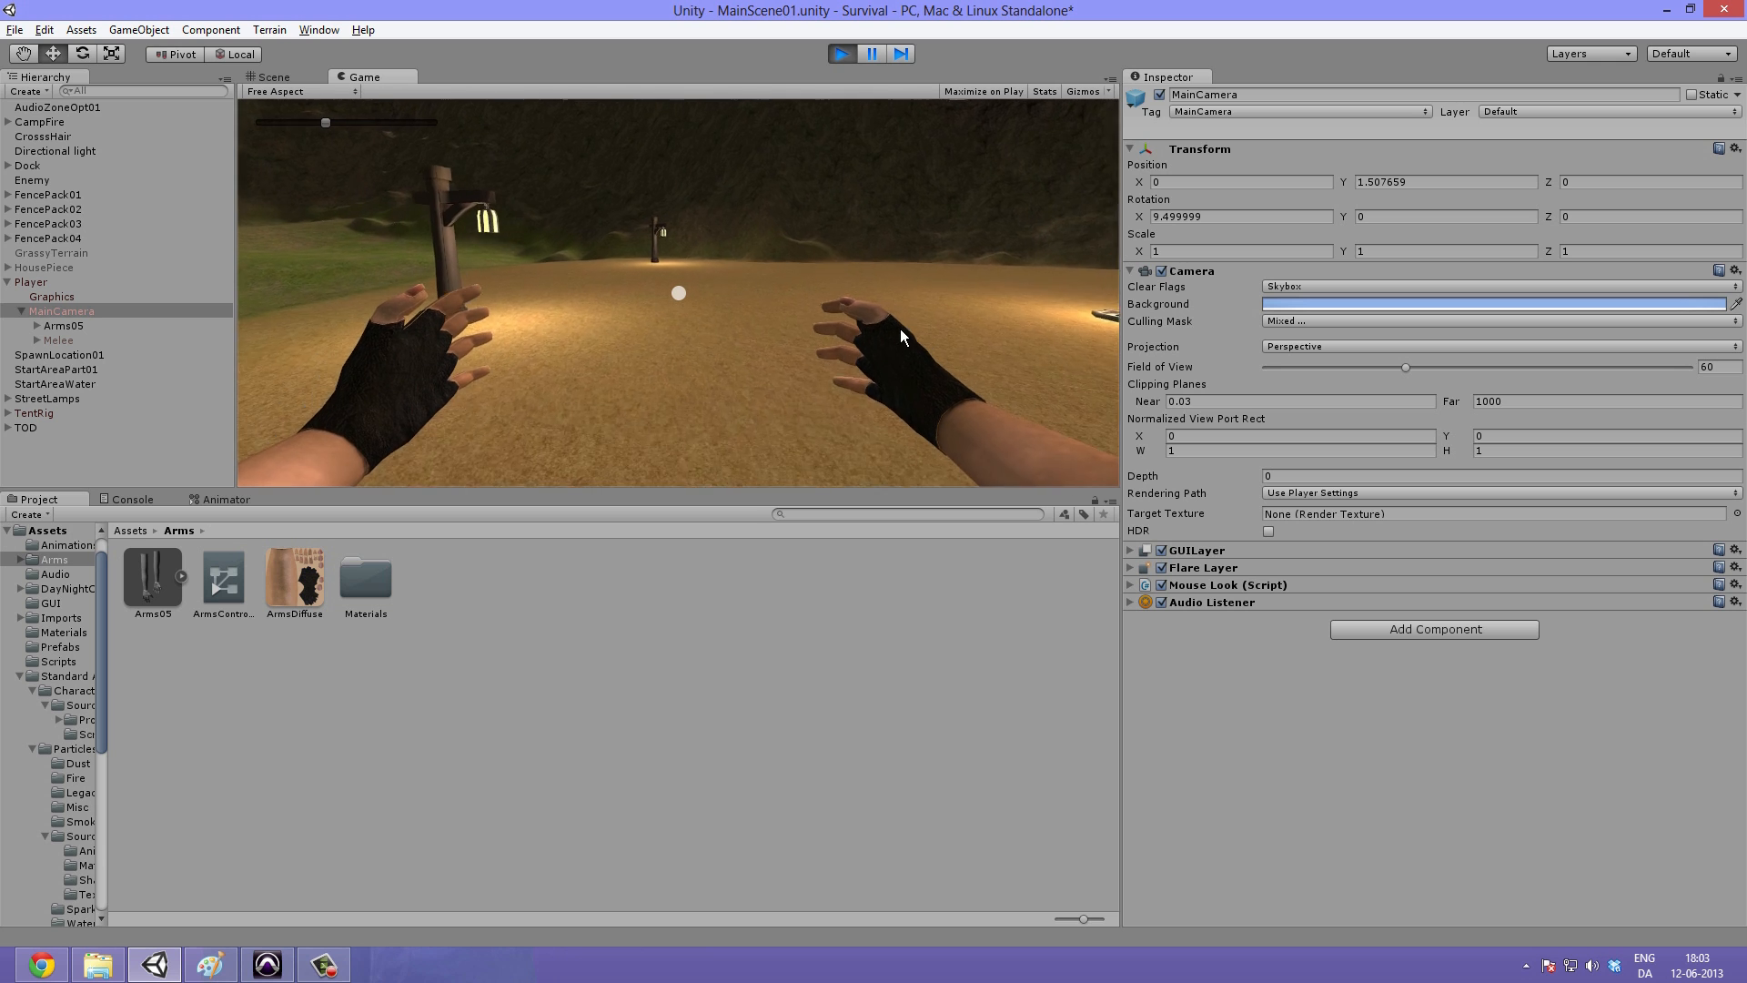
pyautogui.press('w')
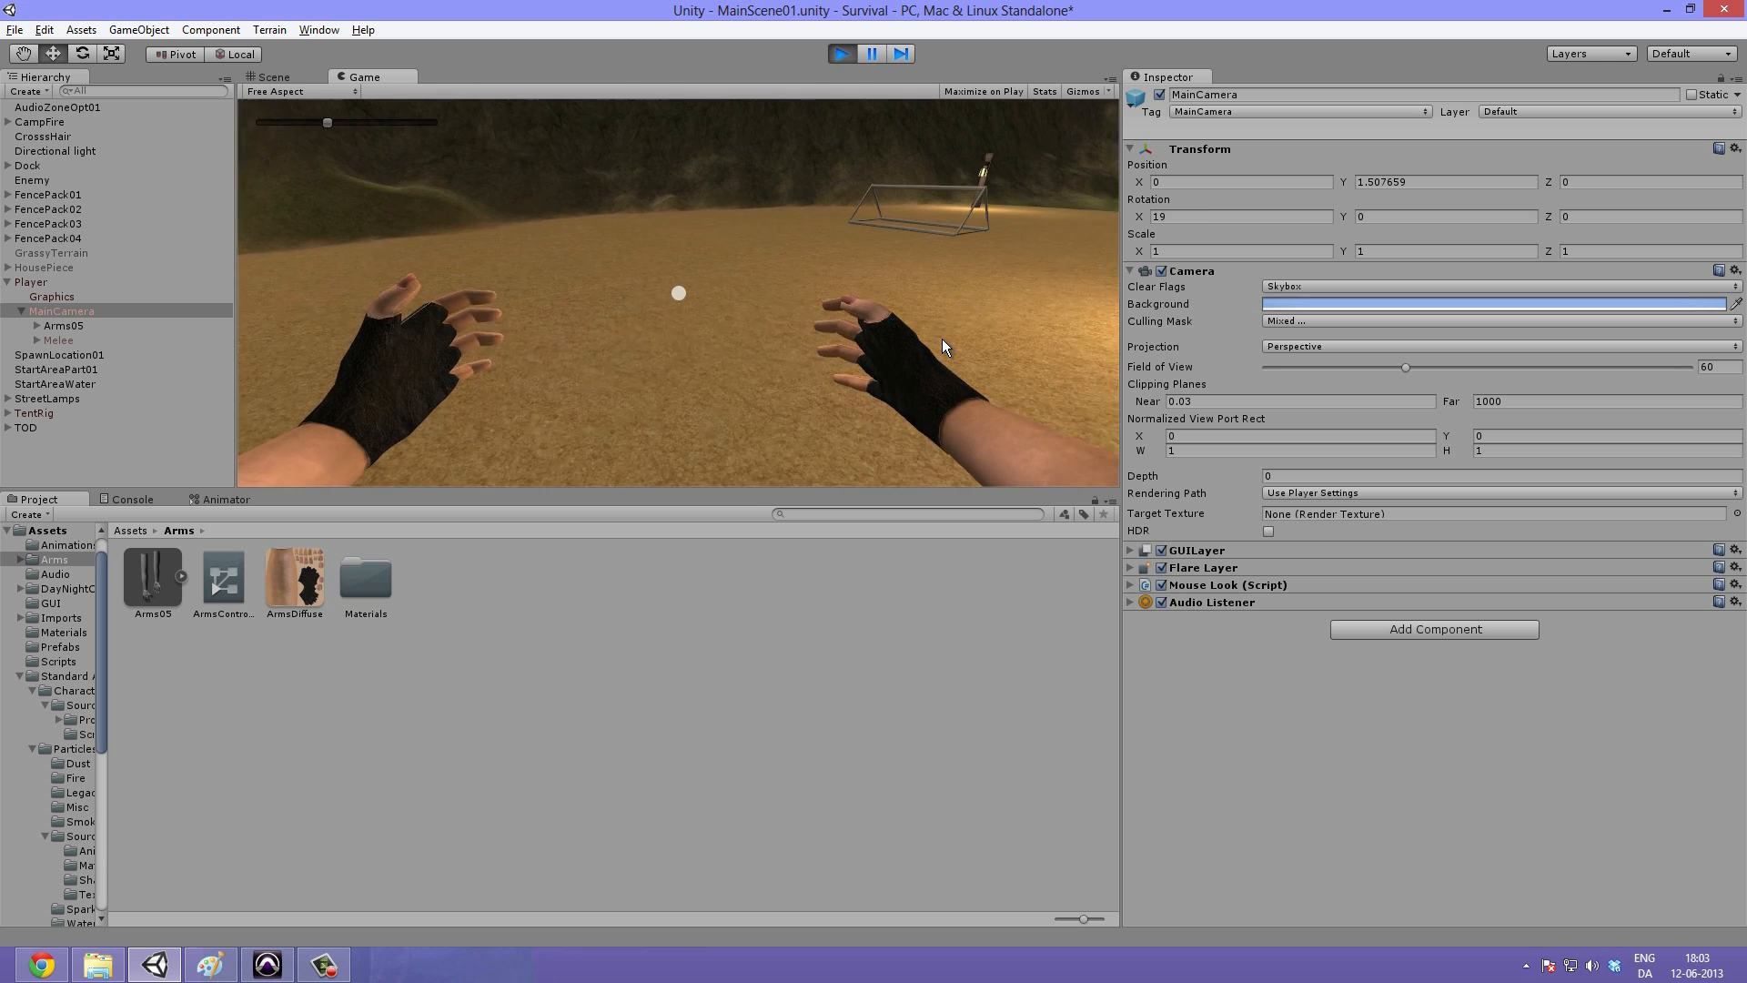
pyautogui.hotkey('ctrl', 'p')
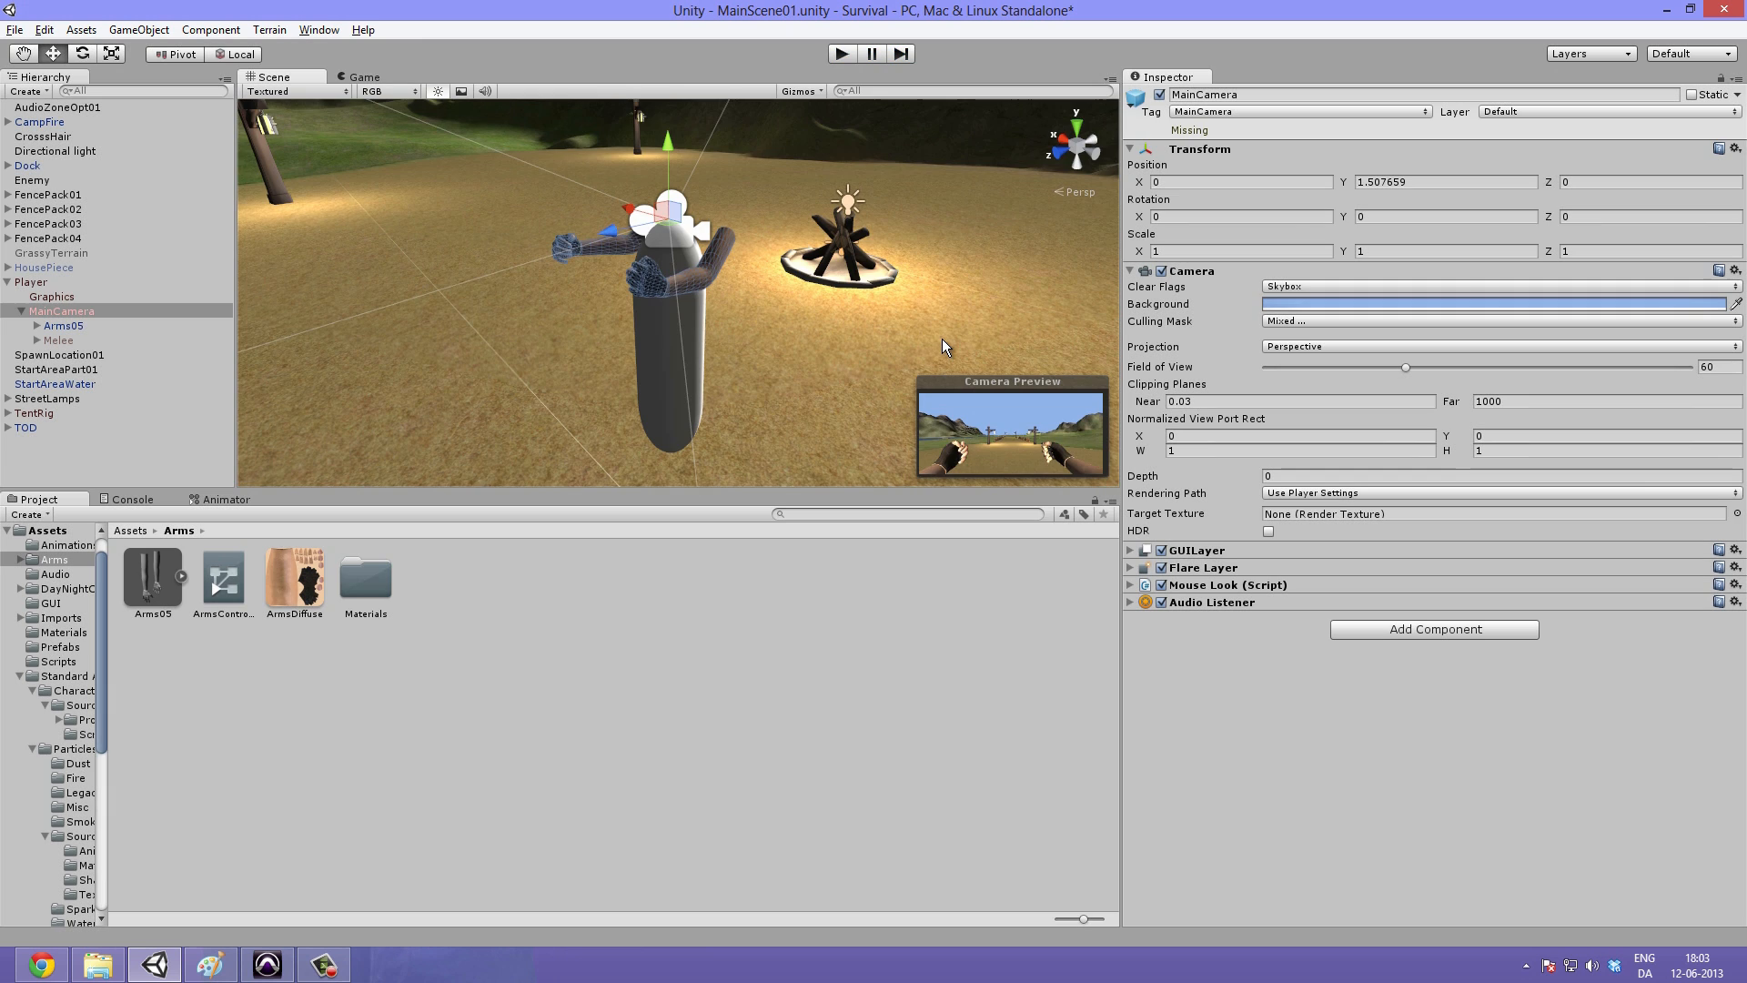